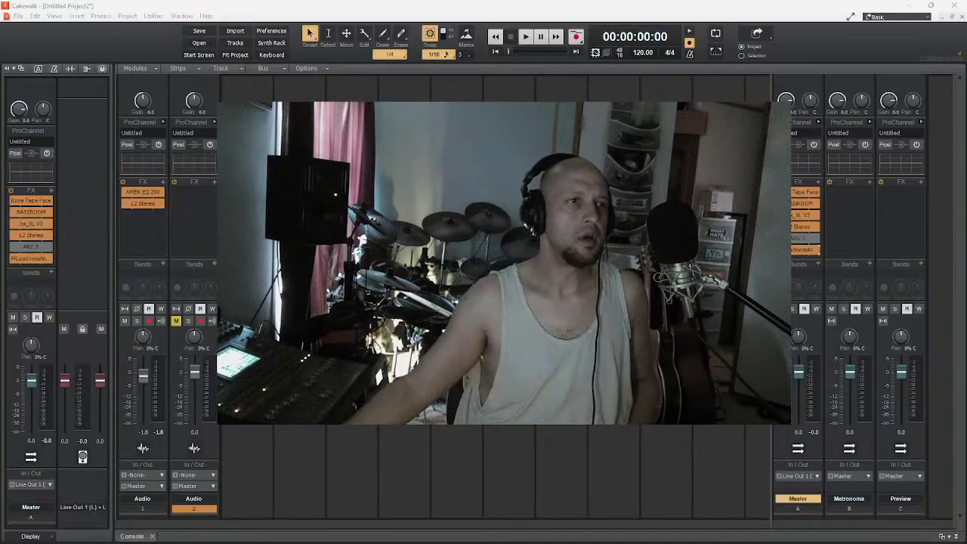
Bypass the first audio track's effects rack and the Kiive Tape Face, BASSROOM and bx_XL V2 plugins on the Master bus.
{"action": "left_click", "coordinate": [126, 186]}
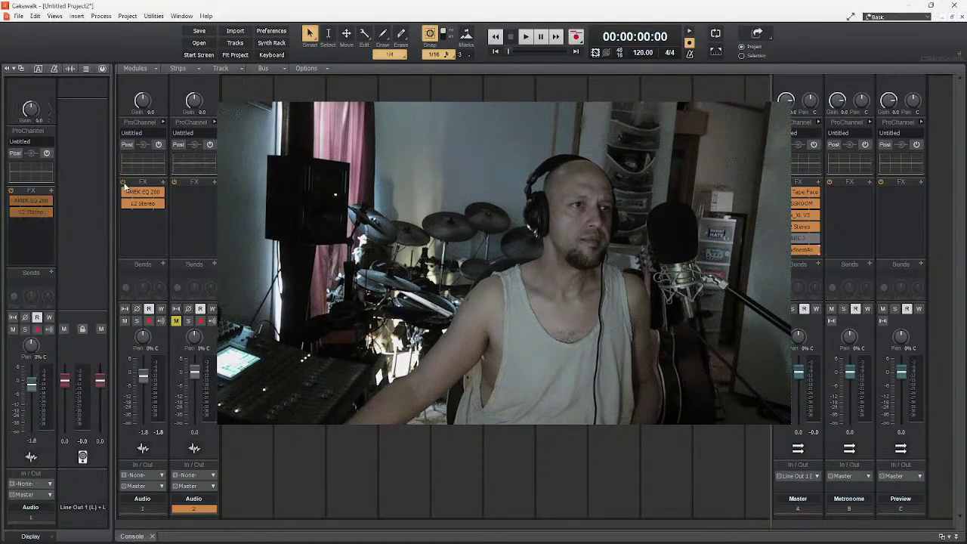
{"action": "left_click", "coordinate": [797, 498]}
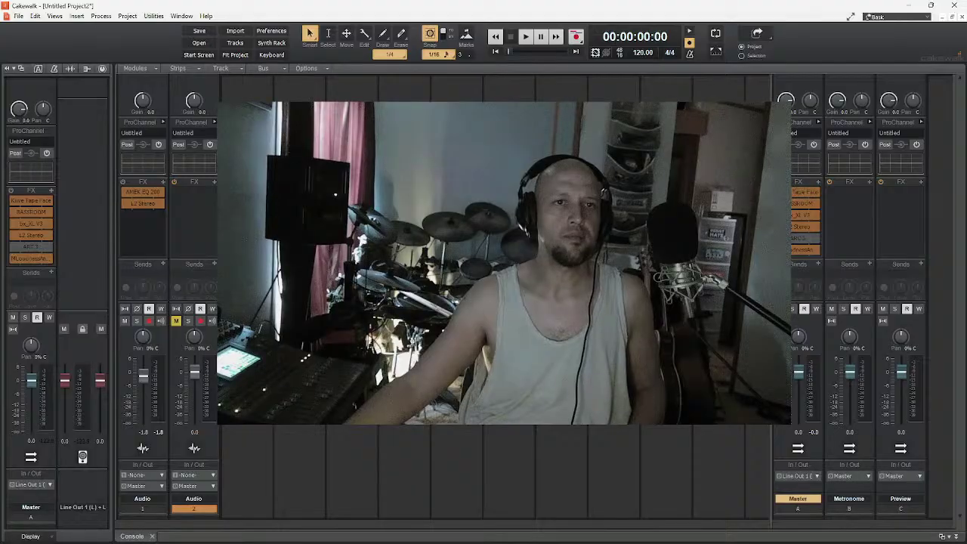
{"action": "left_click", "coordinate": [802, 227]}
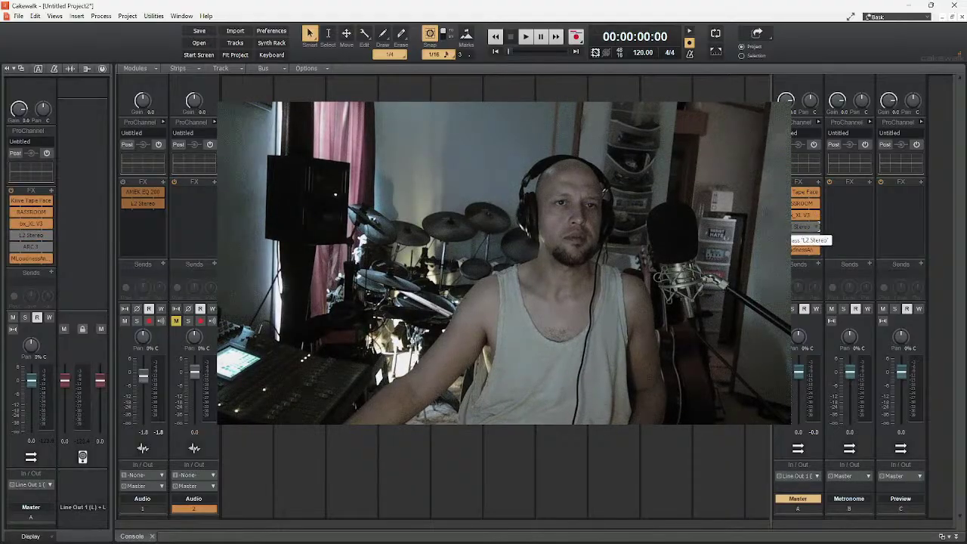
{"action": "left_click", "coordinate": [802, 226]}
{"action": "left_click", "coordinate": [802, 214]}
{"action": "left_click", "coordinate": [812, 204]}
{"action": "left_click", "coordinate": [812, 192]}
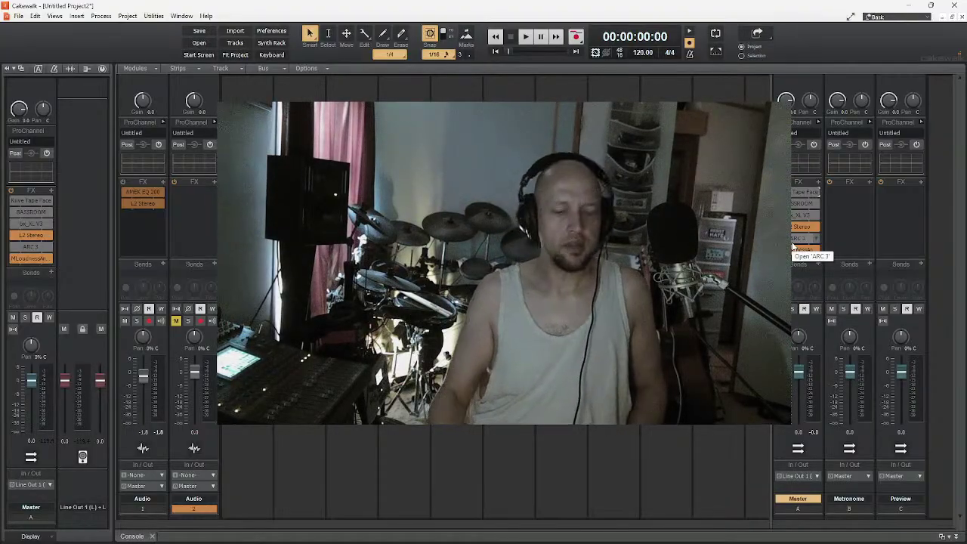
Start playback and set the threshold of the Master bus's L2 Stereo limiter to 0.0.
{"action": "key", "text": "space"}
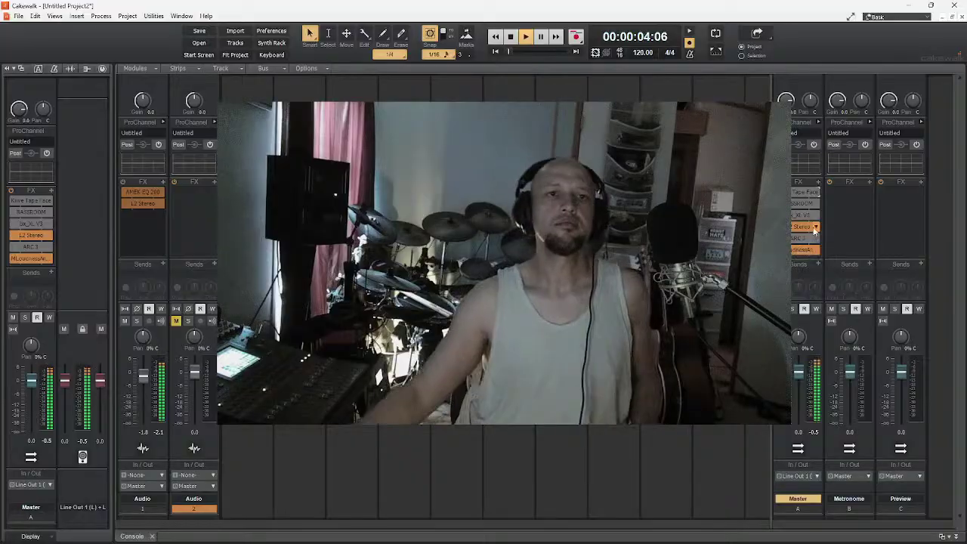
{"action": "double_click", "coordinate": [804, 226]}
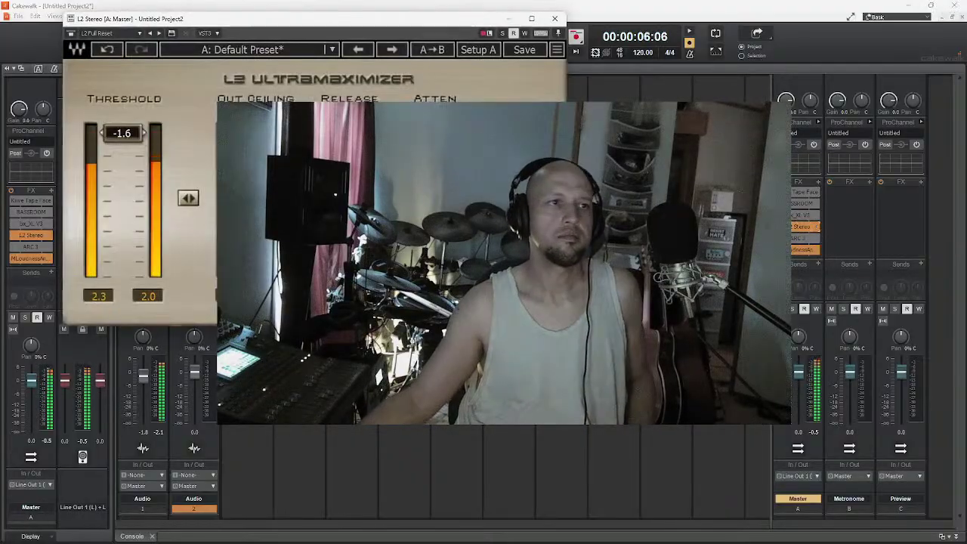
{"action": "left_click_drag", "start_coordinate": [121, 133], "coordinate": [134, 125]}
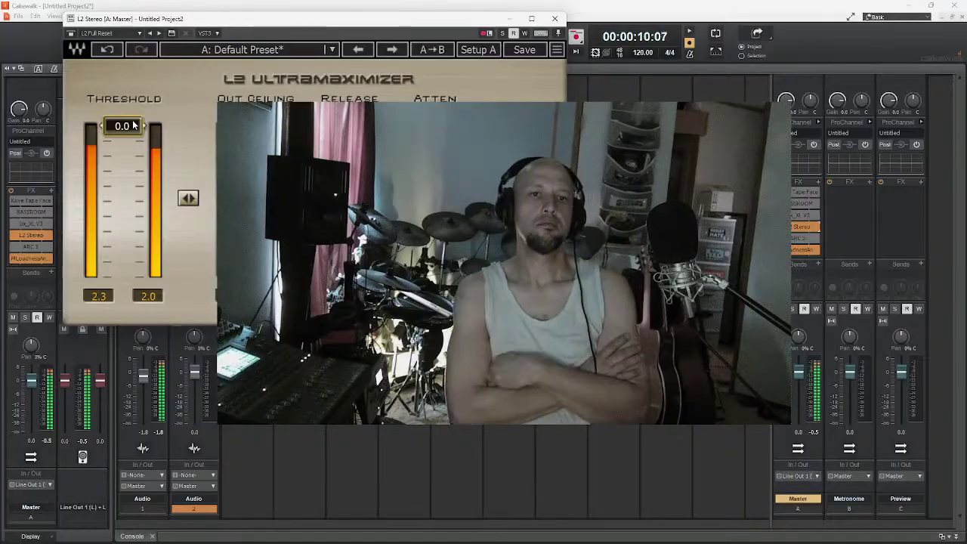
Reset MLoudnessAnalyzer on the Master bus and measure the song's loudness over nearly two minutes of playback.
{"action": "double_click", "coordinate": [799, 249]}
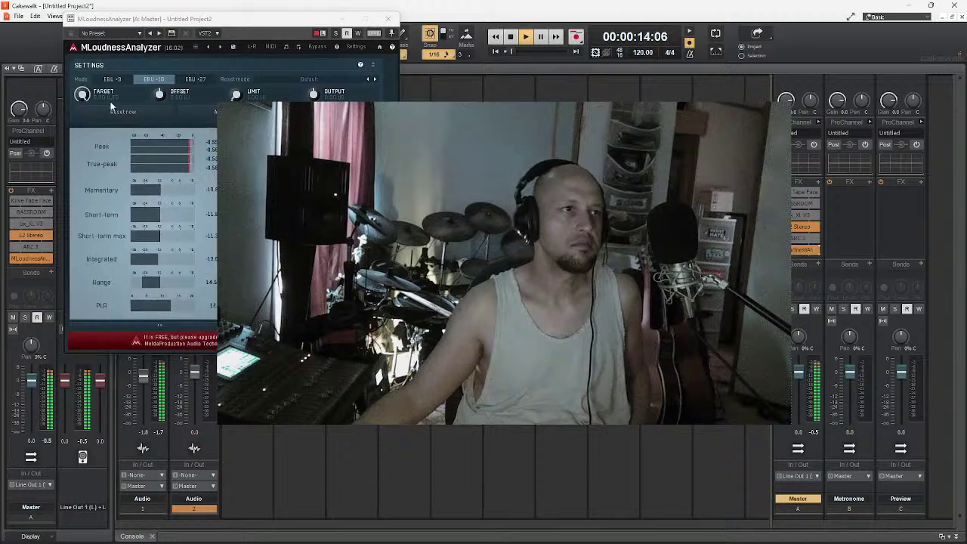
{"action": "left_click", "coordinate": [115, 110]}
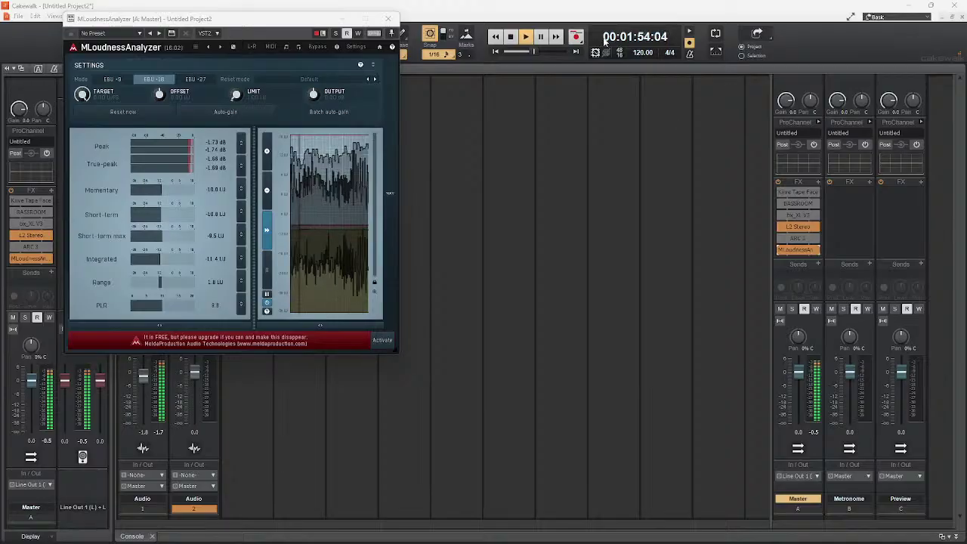
{"action": "key", "text": "space"}
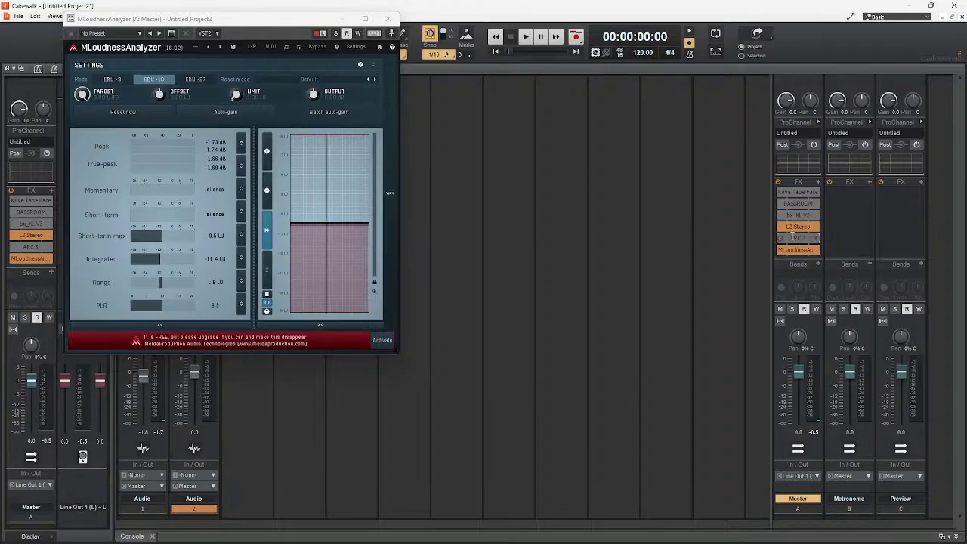
Inspect the ARC 3 room correction on the Master bus, including its editable target curve, and close the plugin.
{"action": "double_click", "coordinate": [779, 238]}
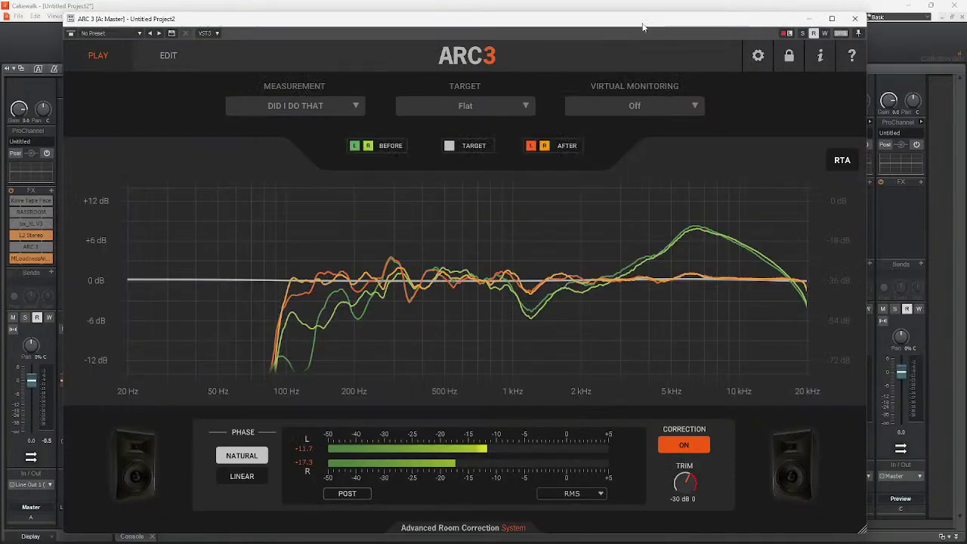
{"action": "left_click_drag", "start_coordinate": [643, 26], "coordinate": [525, 37]}
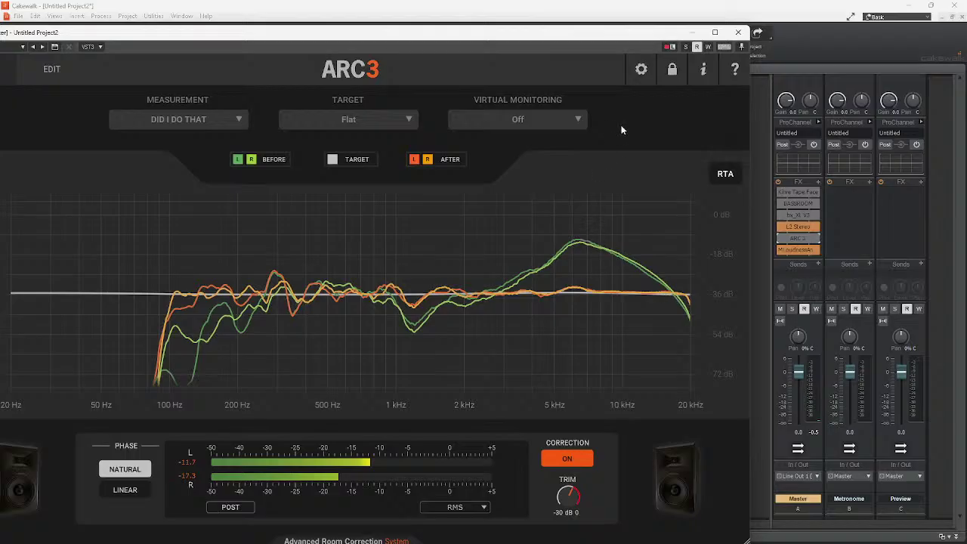
{"action": "left_click", "coordinate": [50, 69]}
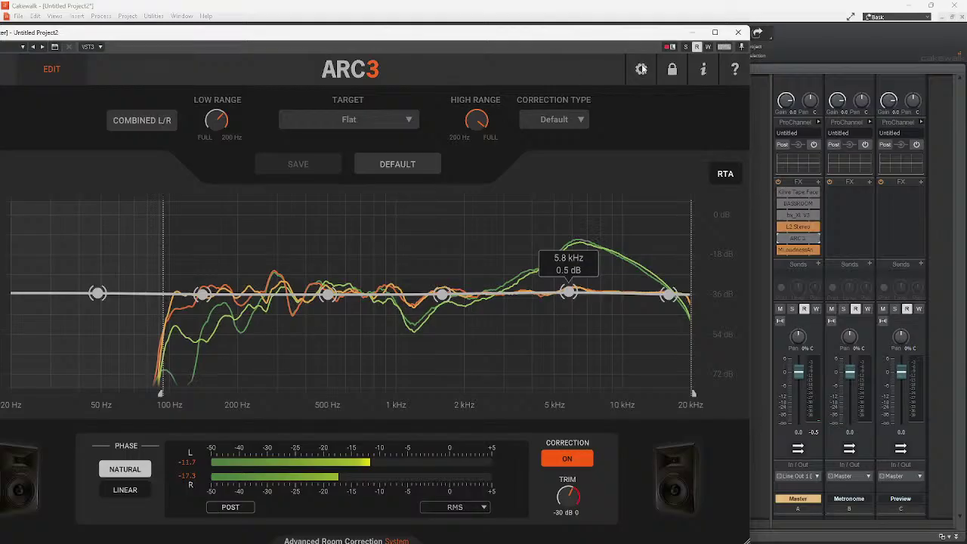
{"action": "left_click", "coordinate": [738, 33]}
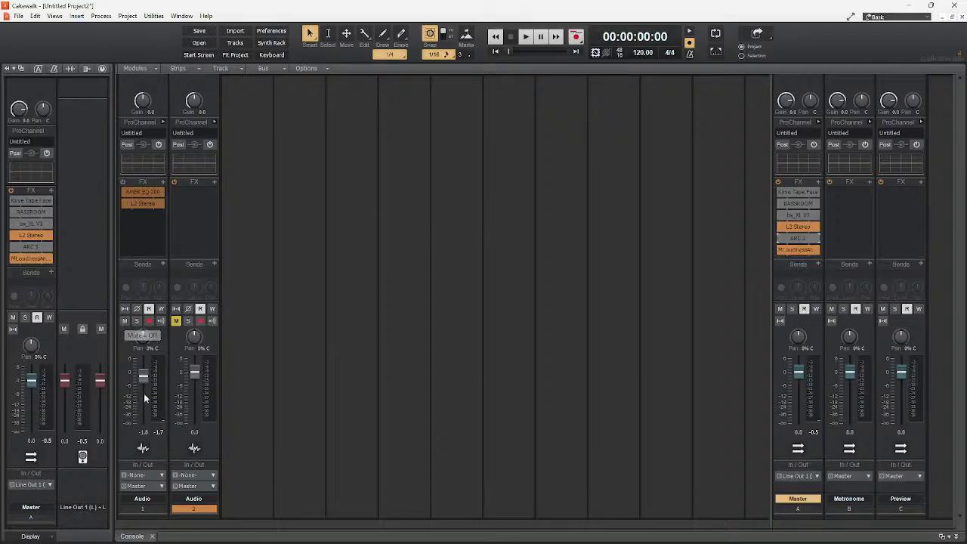
Reactivate the first audio track's effects rack and measure the Master bus's loudness in MLoudnessAnalyzer during playback.
{"action": "left_click", "coordinate": [126, 182]}
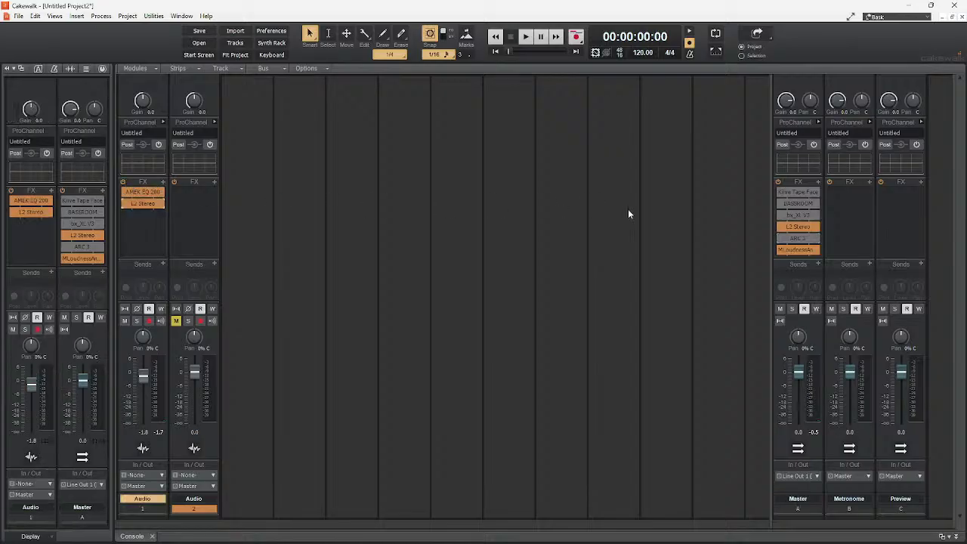
{"action": "double_click", "coordinate": [800, 250]}
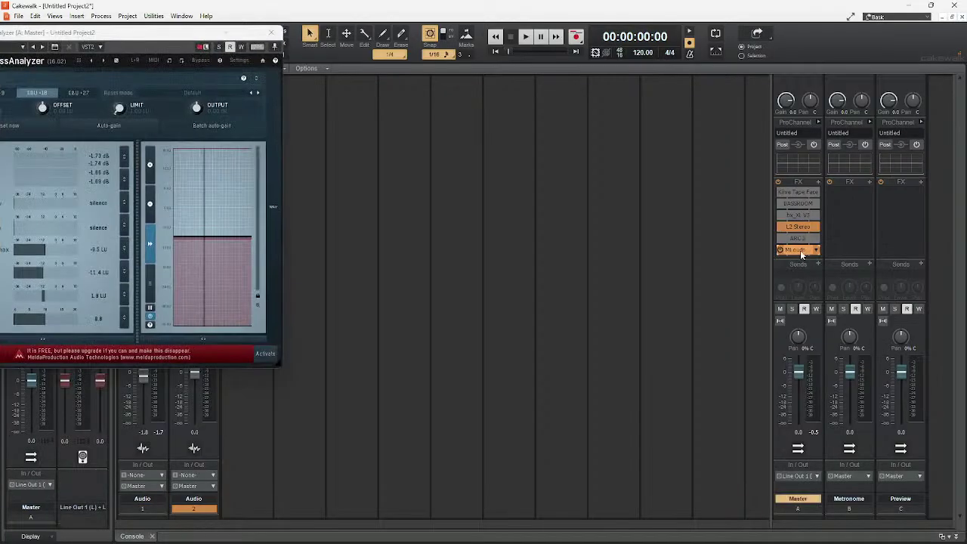
{"action": "key", "text": "space"}
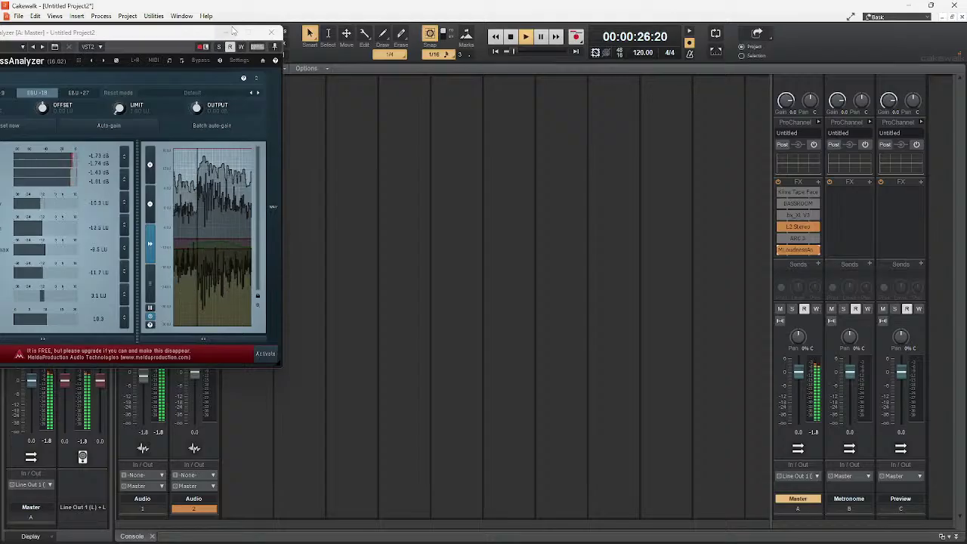
{"action": "left_click_drag", "start_coordinate": [204, 42], "coordinate": [539, 88]}
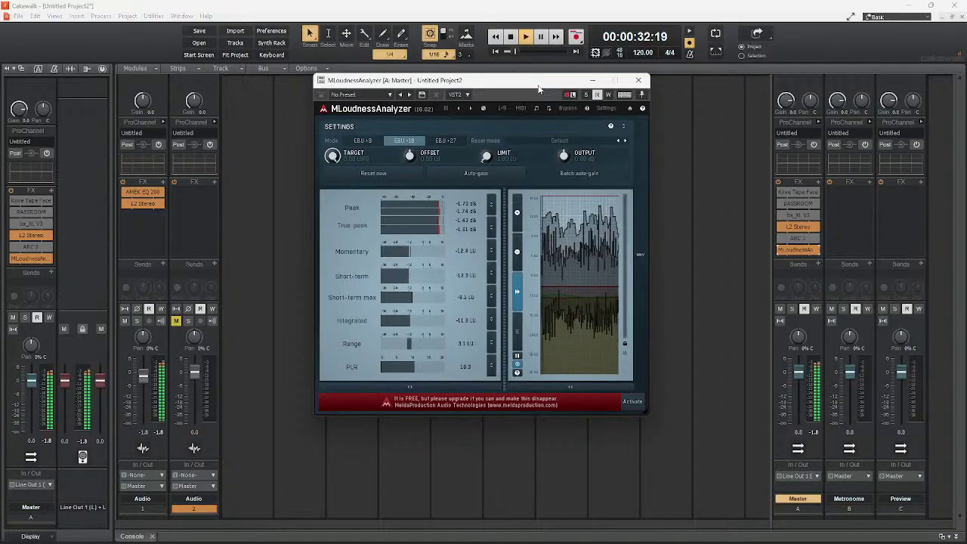
{"action": "key", "text": "space"}
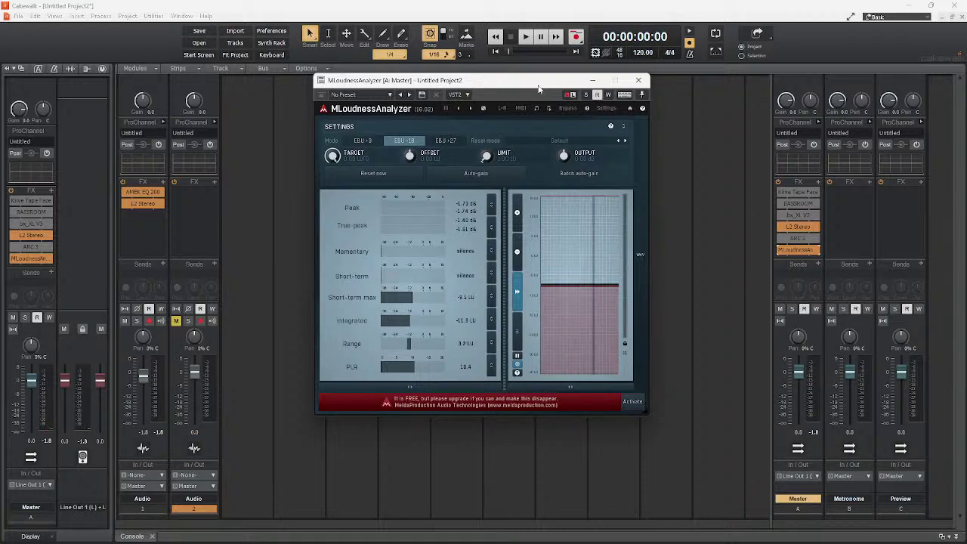
Enable Kiive Tape Face on the Master bus and open its window clear of the Master strip.
{"action": "left_click", "coordinate": [779, 192]}
{"action": "double_click", "coordinate": [792, 192]}
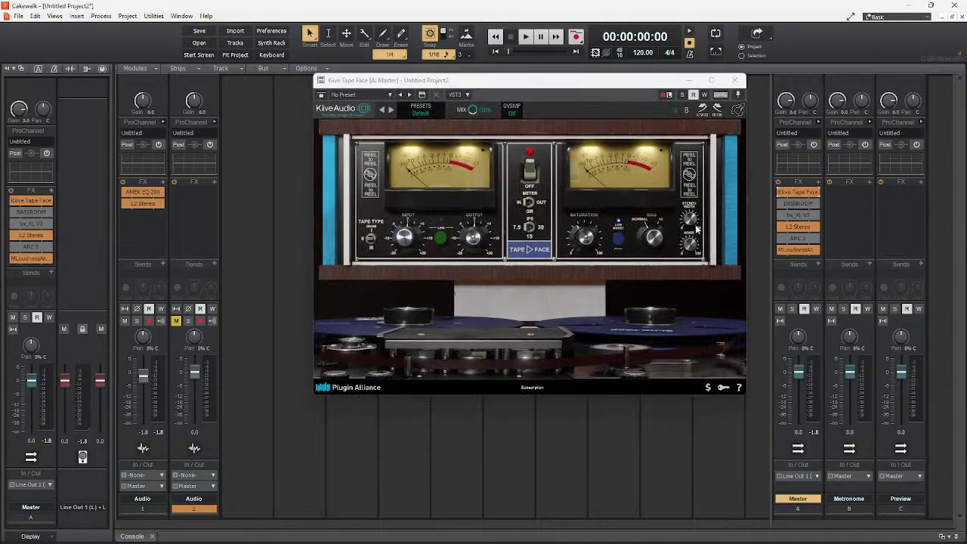
{"action": "left_click_drag", "start_coordinate": [590, 85], "coordinate": [473, 95]}
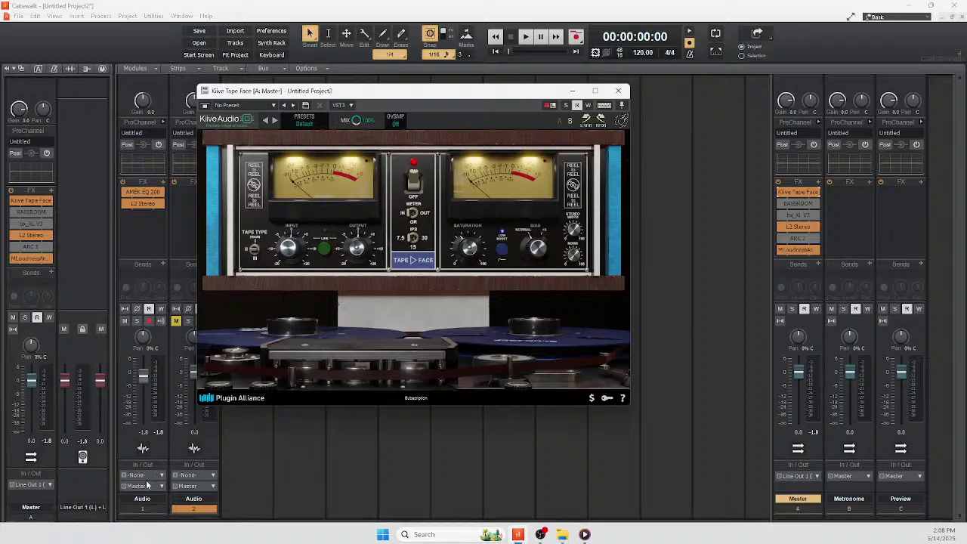
Show the track view above the console and play the song from the start of its loud section at 00:00:07:15.
{"action": "double_click", "coordinate": [137, 537]}
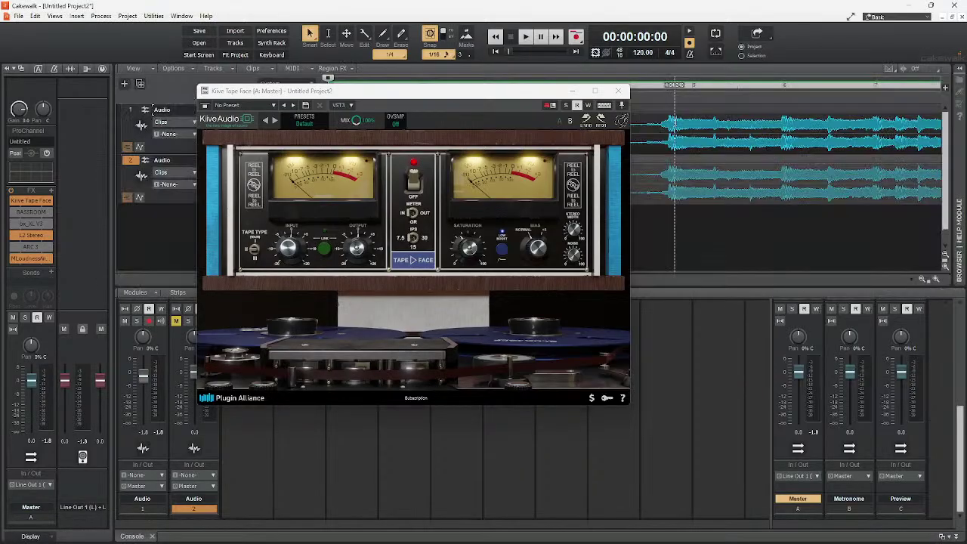
{"action": "left_click", "coordinate": [668, 89]}
{"action": "key", "text": "space"}
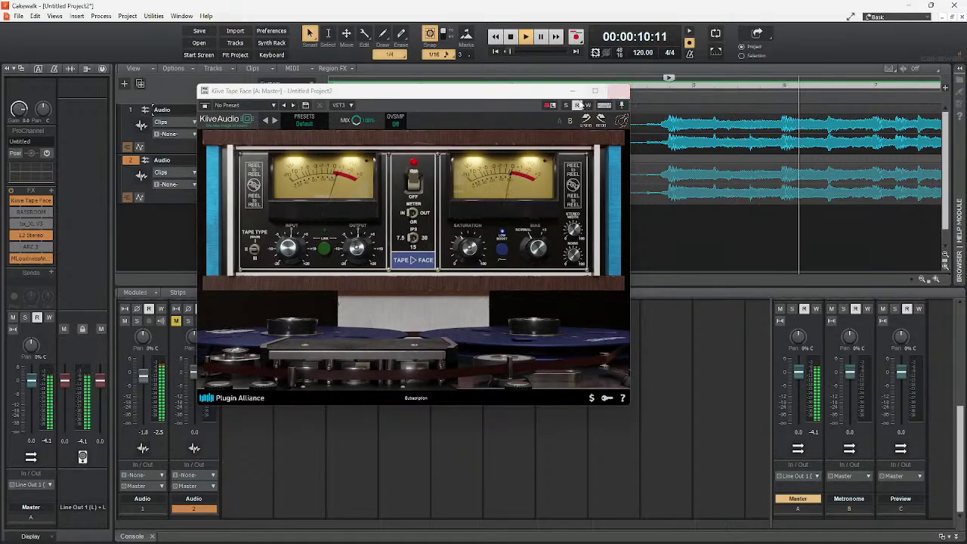
Compare the playback with Kiive Tape Face bypassed and active, review its settings, and stop playback.
{"action": "left_click", "coordinate": [618, 91]}
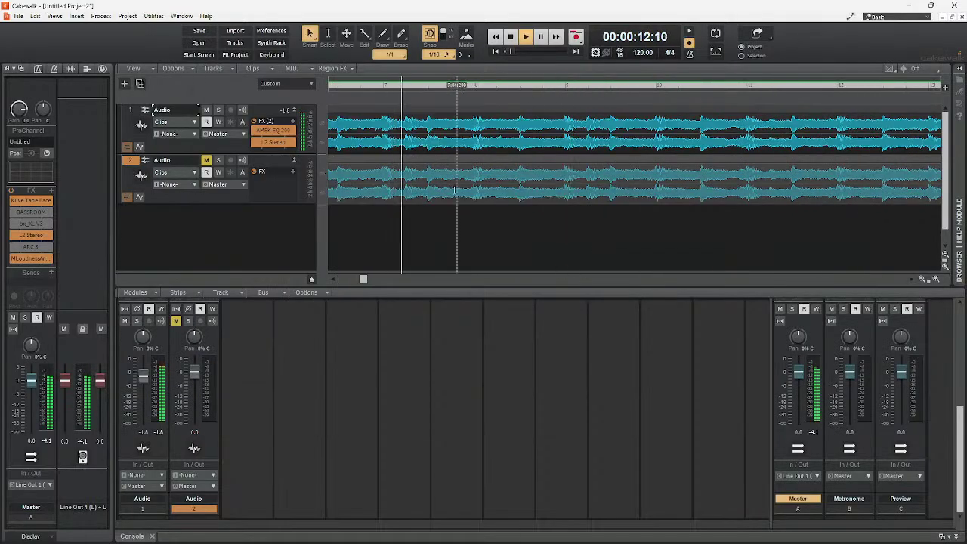
{"action": "left_click", "coordinate": [12, 201]}
{"action": "left_click", "coordinate": [12, 201]}
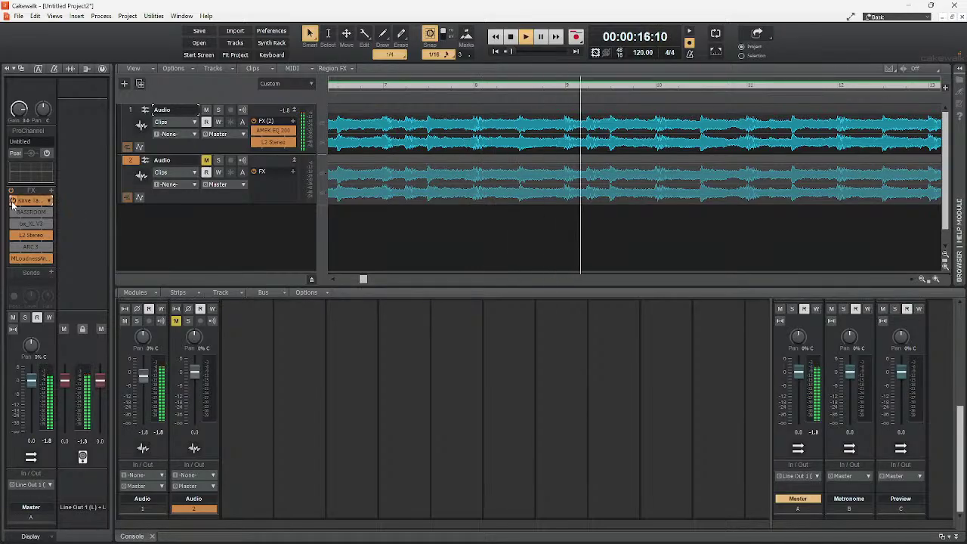
{"action": "double_click", "coordinate": [28, 200]}
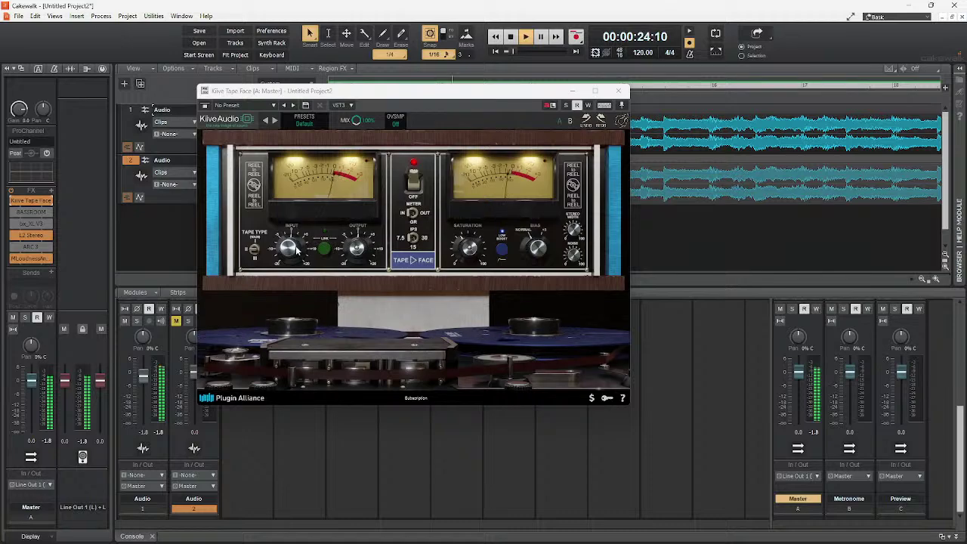
{"action": "left_click", "coordinate": [618, 90]}
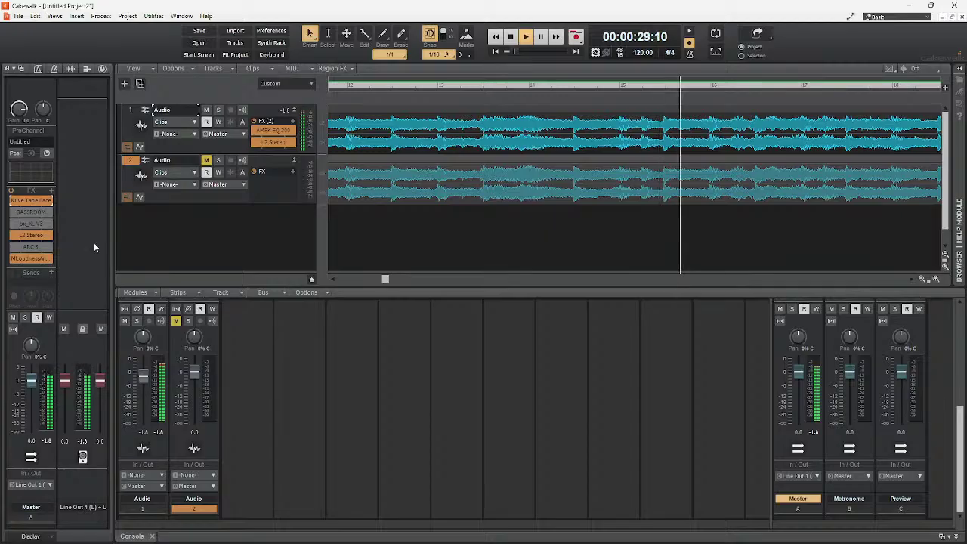
{"action": "key", "text": "space"}
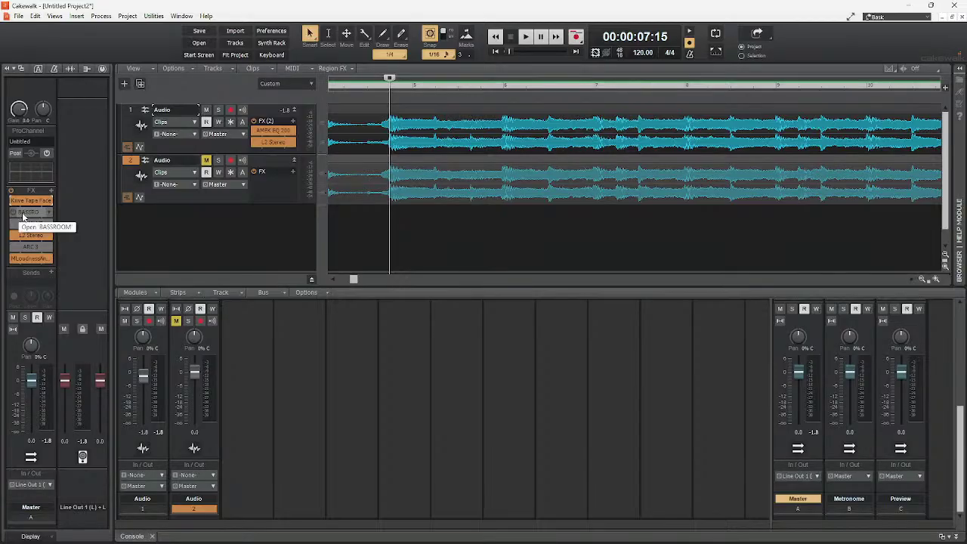
Open BASSROOM on the Master bus, browse its target presets by genre, and close the plugin without choosing another target.
{"action": "double_click", "coordinate": [22, 216]}
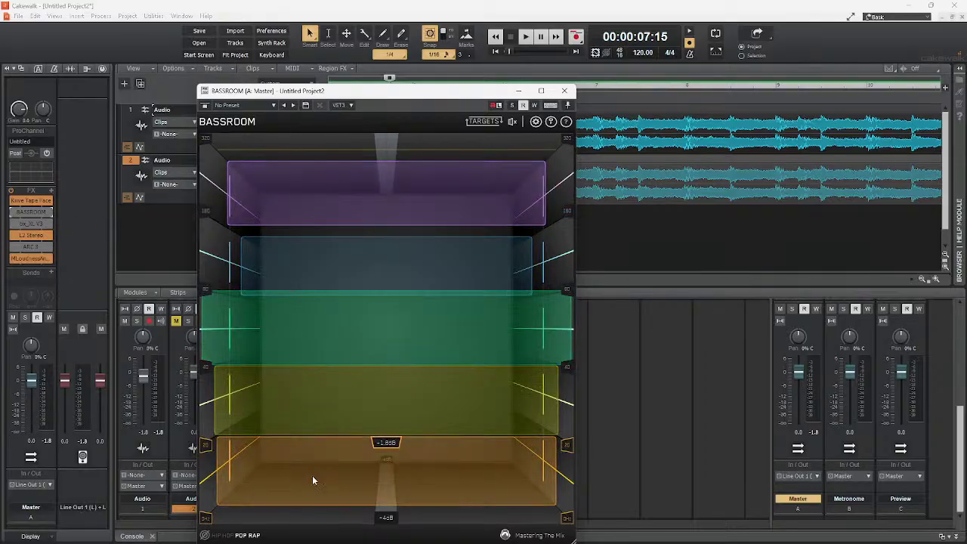
{"action": "left_click_drag", "start_coordinate": [391, 90], "coordinate": [496, 47]}
{"action": "left_click", "coordinate": [326, 492]}
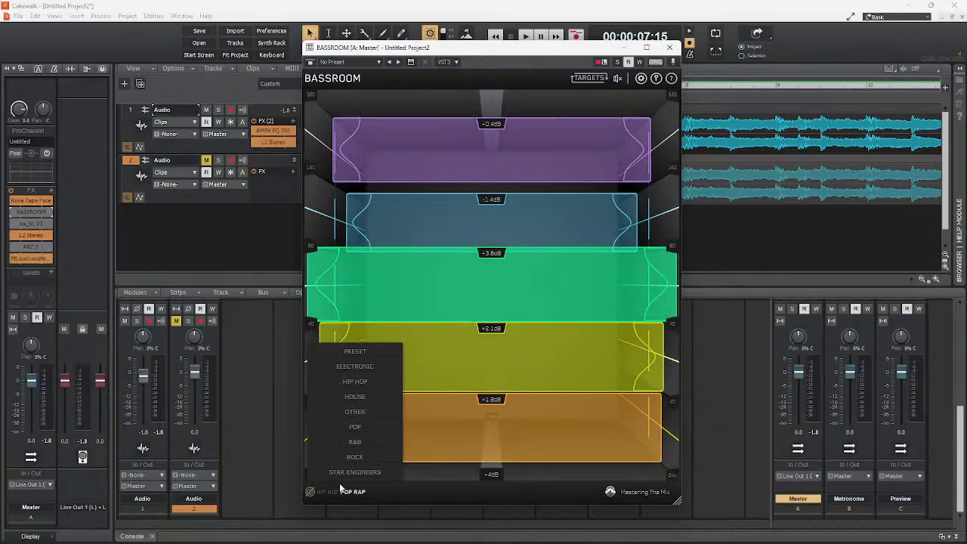
{"action": "mouse_move", "coordinate": [350, 474]}
{"action": "mouse_move", "coordinate": [372, 457]}
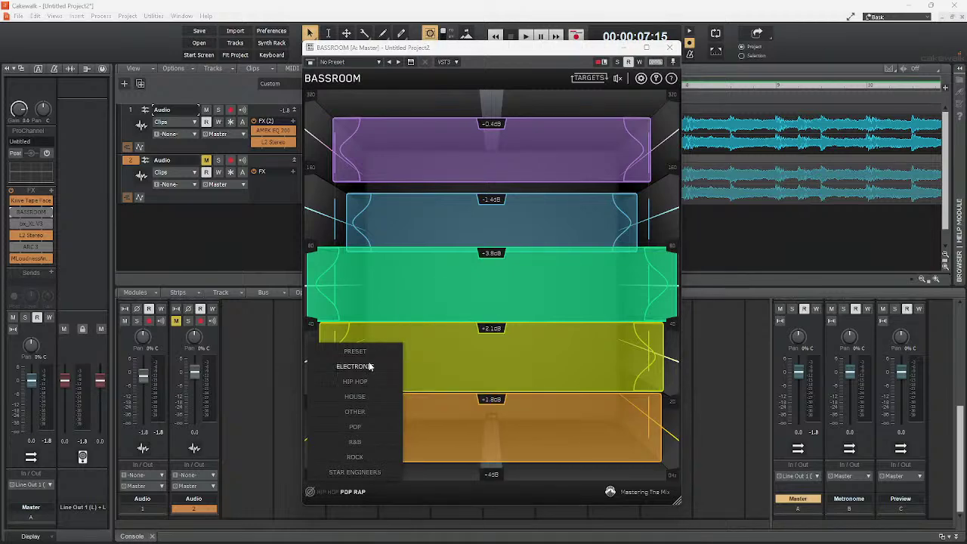
{"action": "mouse_move", "coordinate": [375, 352]}
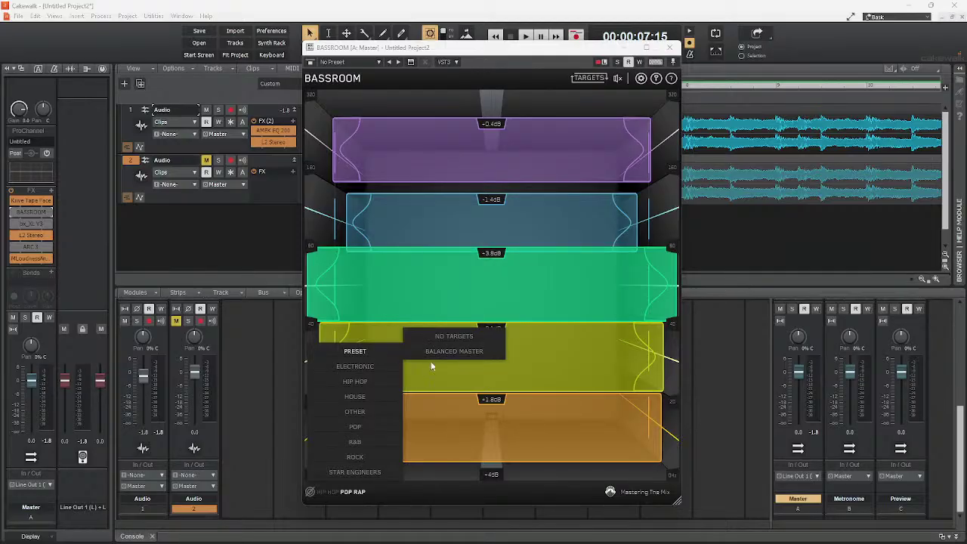
{"action": "mouse_move", "coordinate": [380, 367]}
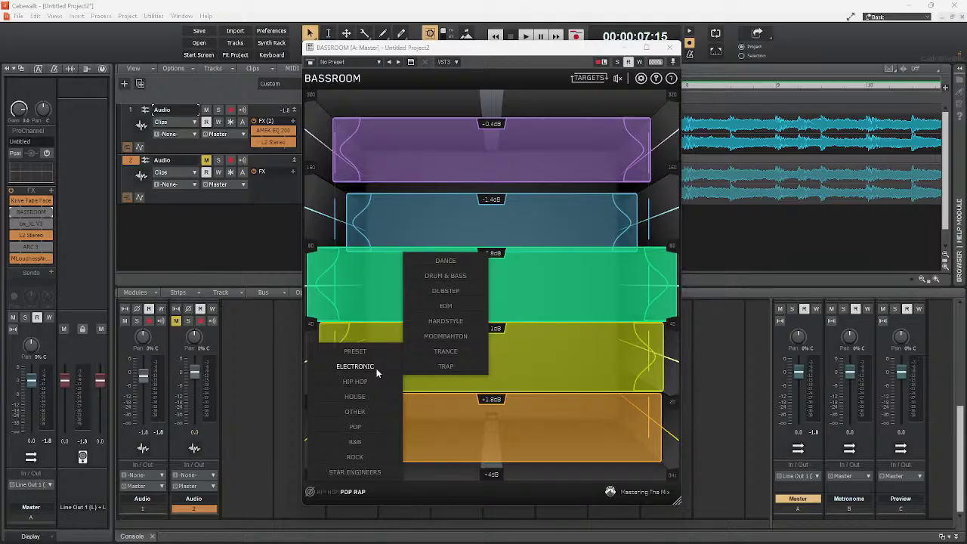
{"action": "mouse_move", "coordinate": [369, 385]}
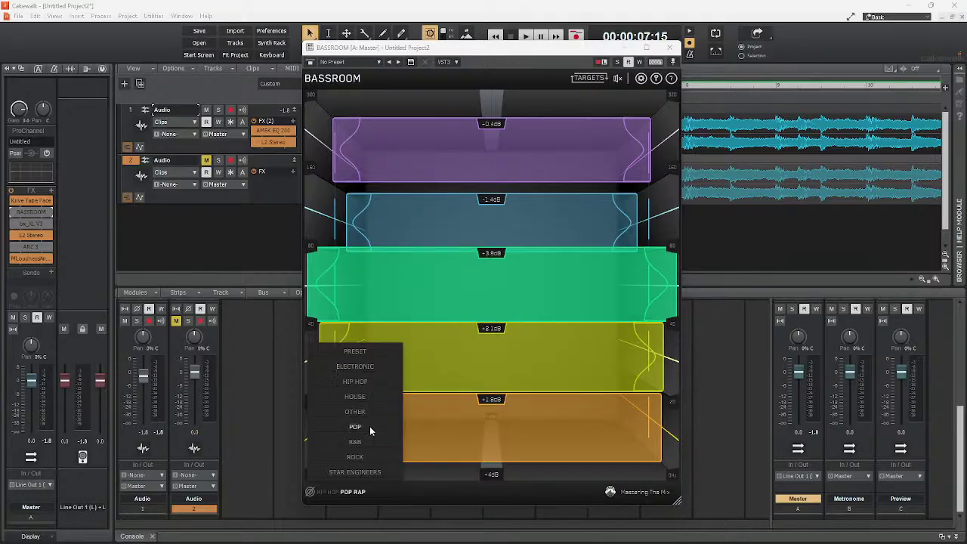
{"action": "mouse_move", "coordinate": [370, 426]}
{"action": "left_click", "coordinate": [670, 48]}
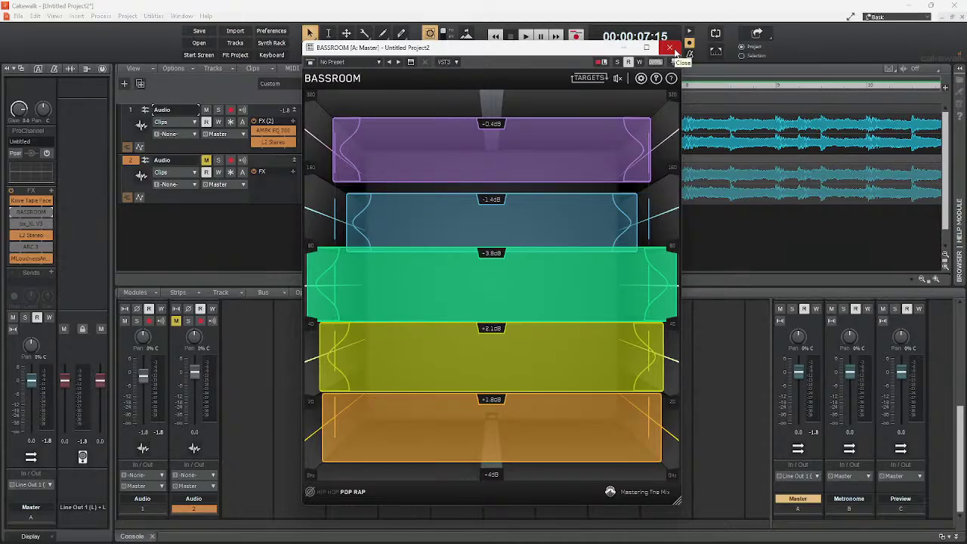
Enable BASSROOM on the Master bus, play the song from 00:00:07:15, and compare playback with the plugin bypassed and active.
{"action": "left_click", "coordinate": [671, 48]}
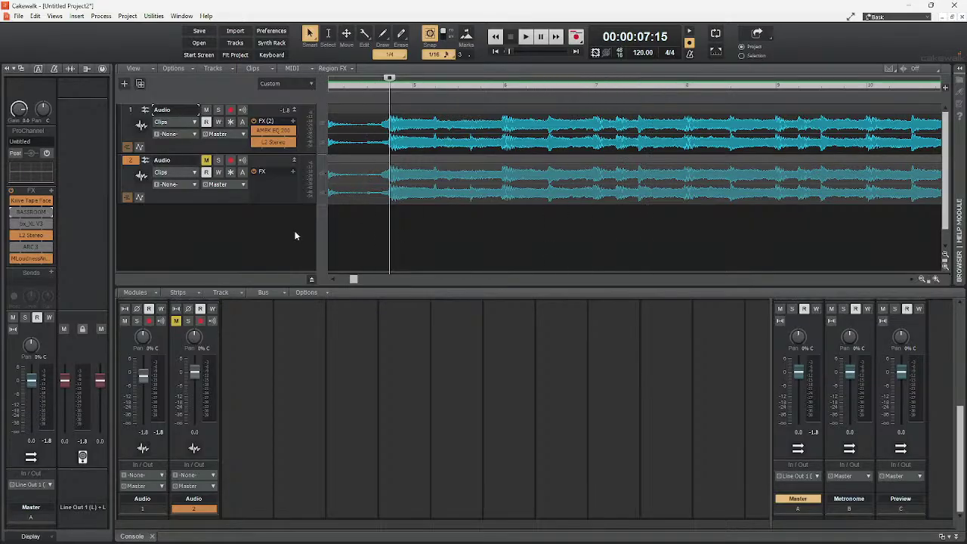
{"action": "left_click", "coordinate": [11, 214]}
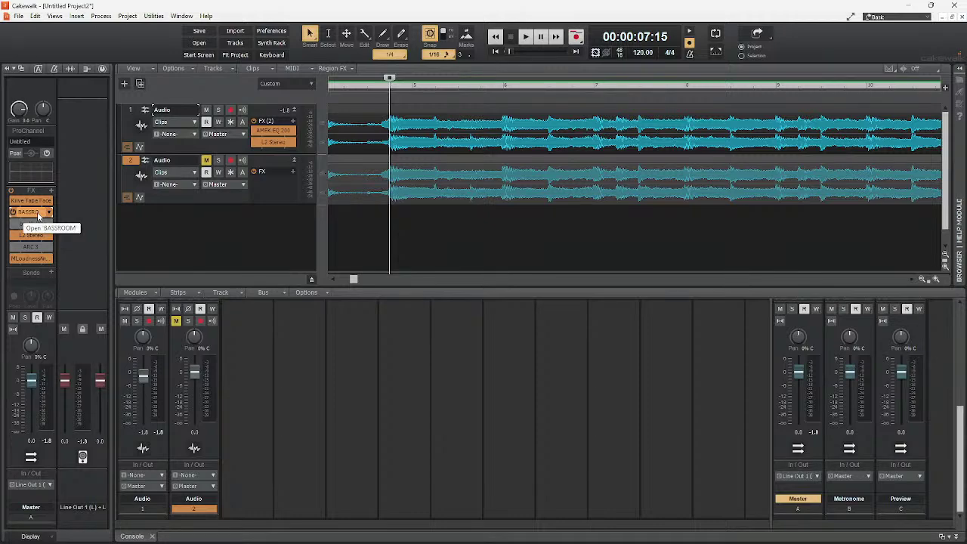
{"action": "key", "text": "space"}
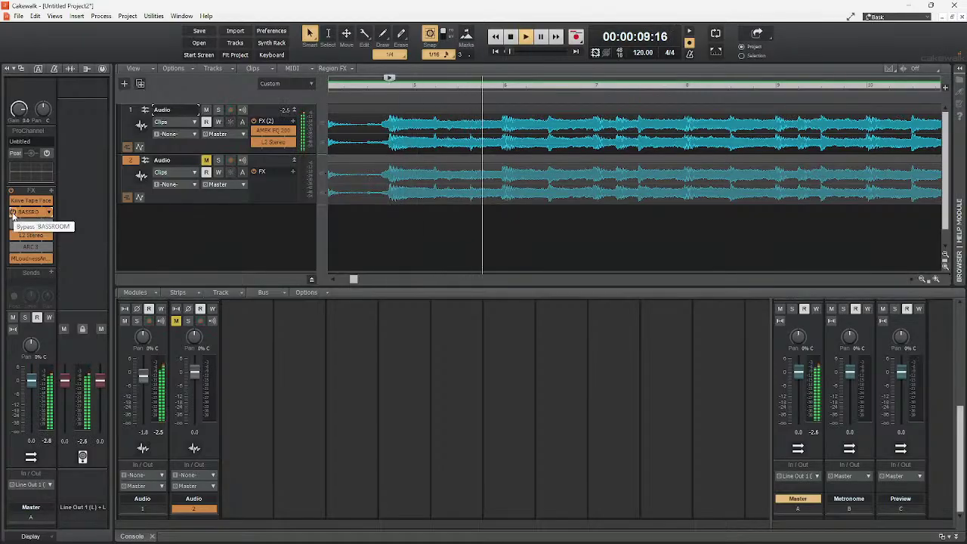
{"action": "left_click", "coordinate": [12, 212]}
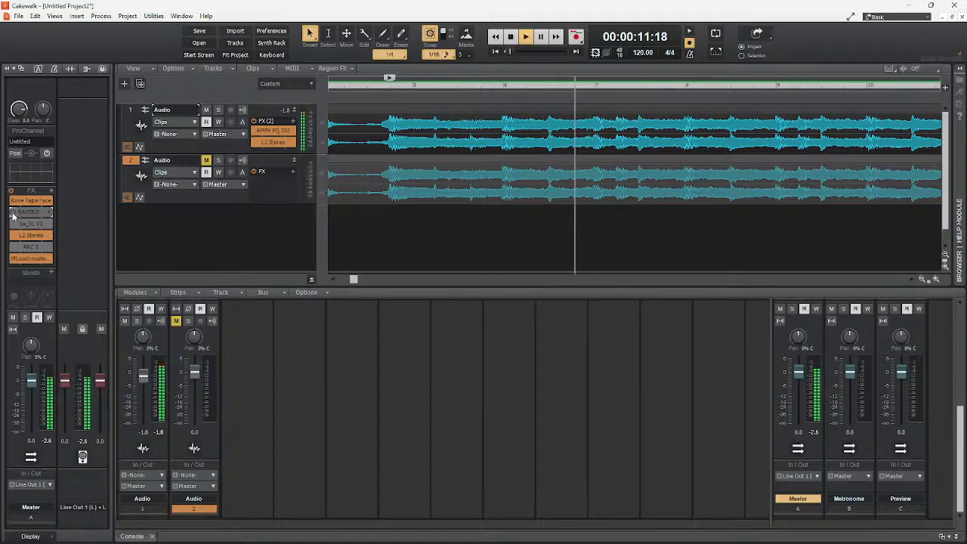
{"action": "left_click", "coordinate": [12, 213]}
Open BASSROOM during playback, set its 20–40 Hz band to -1.0 dB, and toggle its bypass to compare the sound.
{"action": "double_click", "coordinate": [30, 212]}
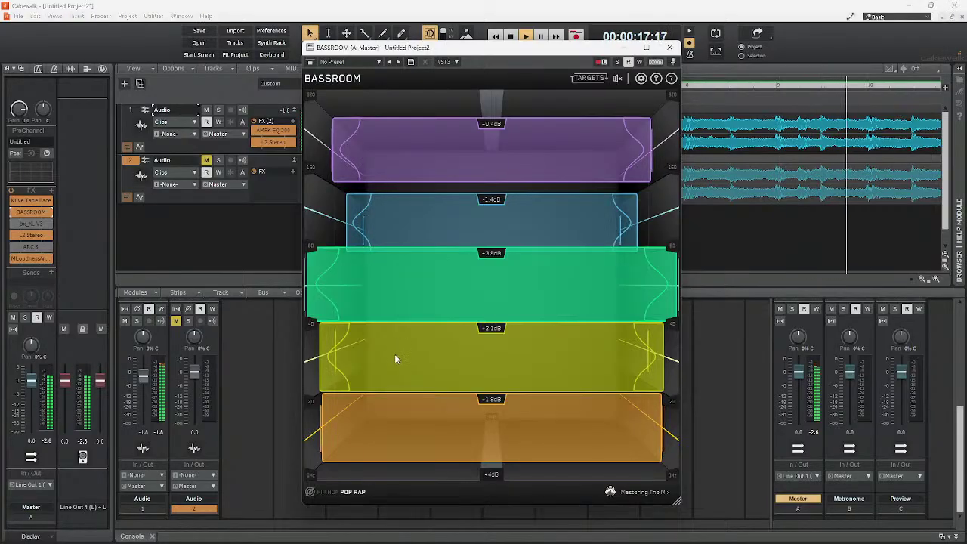
{"action": "left_click", "coordinate": [408, 370]}
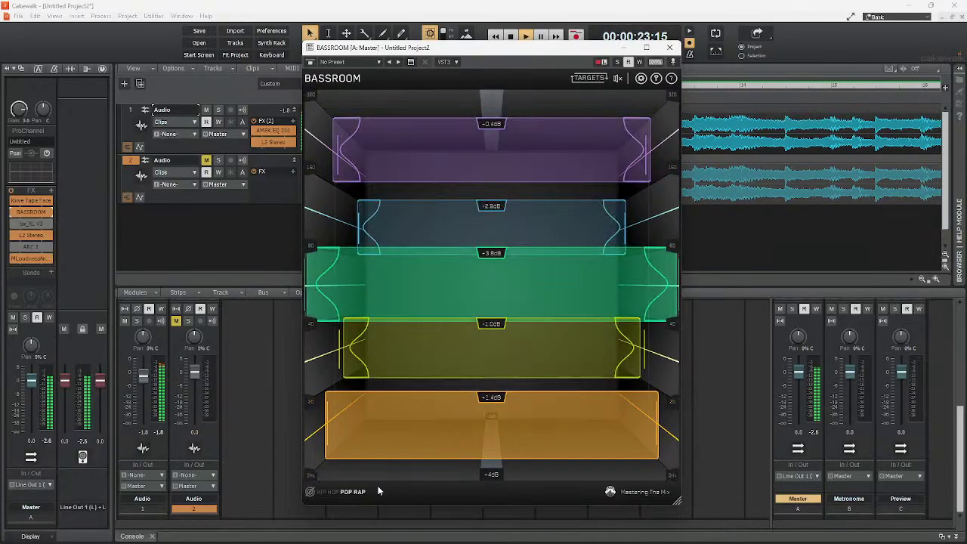
{"action": "left_click", "coordinate": [309, 62]}
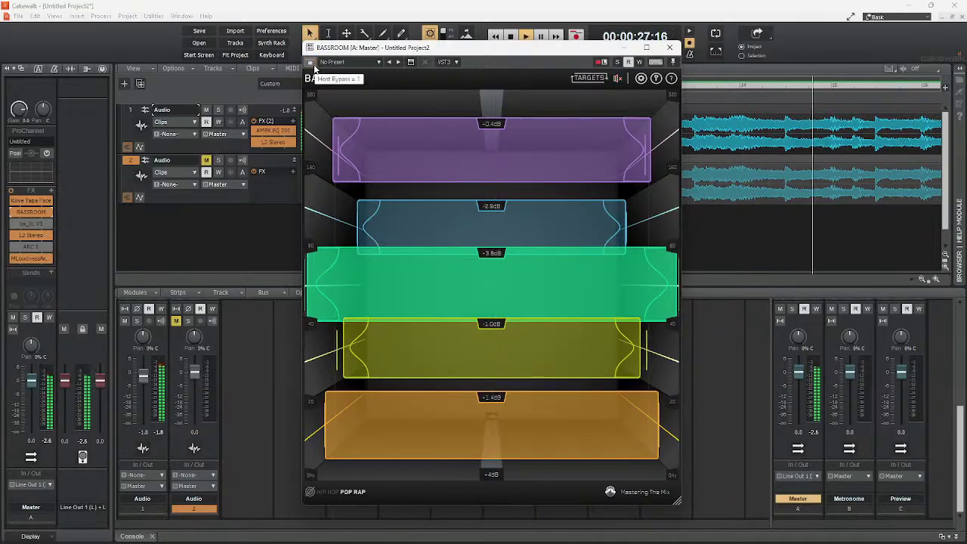
{"action": "left_click", "coordinate": [310, 62]}
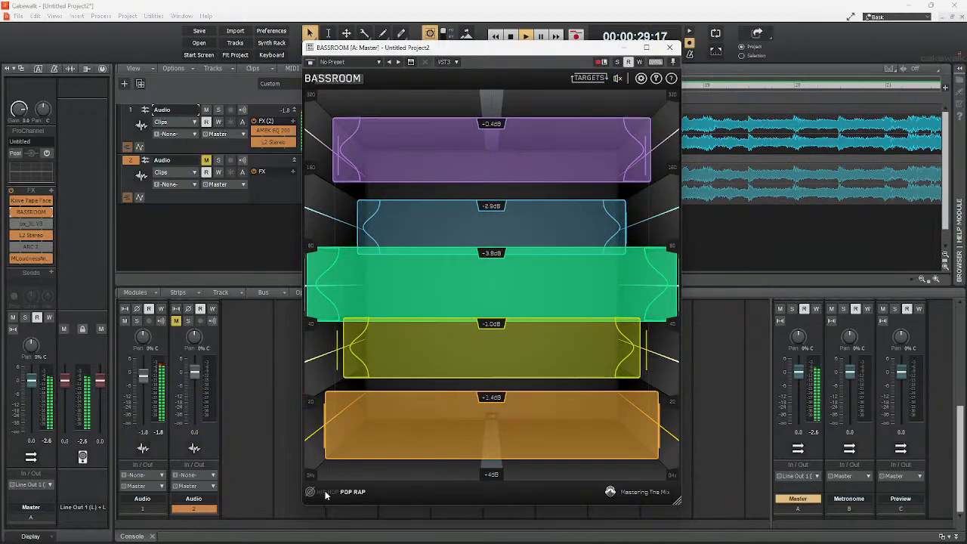
Choose BASSROOM's Pop Hip Hop target, raise the bands below 80 Hz to +4.0 dB, close the plugin, and stop playback.
{"action": "left_click", "coordinate": [326, 492]}
{"action": "mouse_move", "coordinate": [362, 429]}
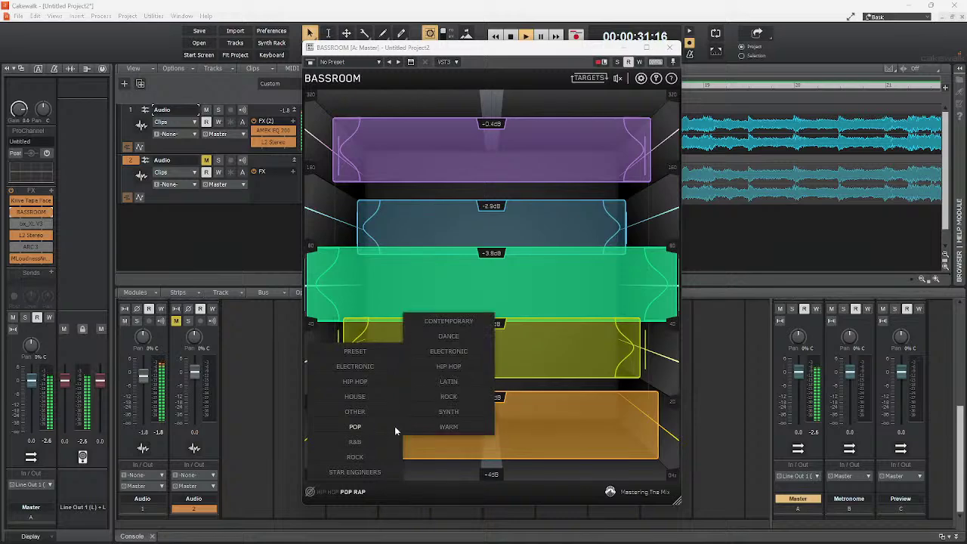
{"action": "left_click", "coordinate": [449, 366]}
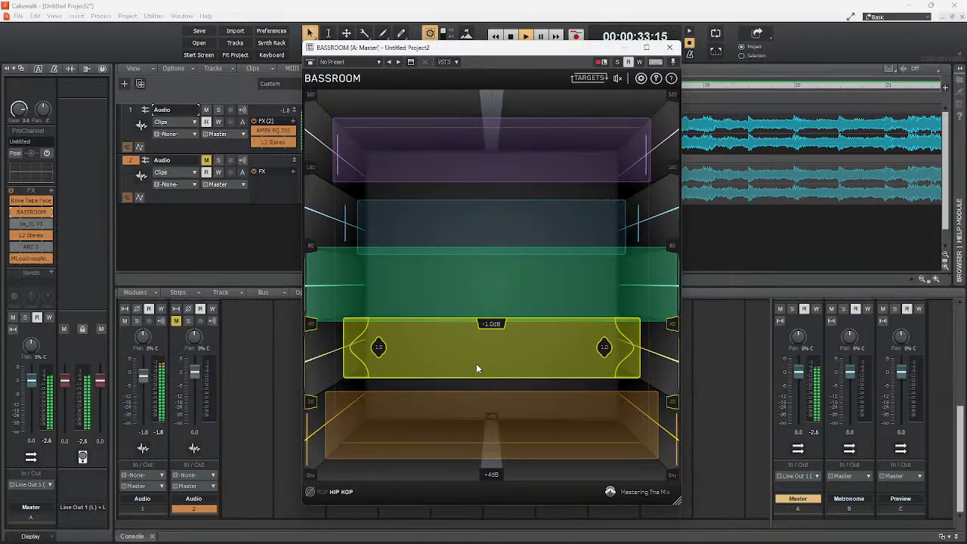
{"action": "left_click_drag", "start_coordinate": [489, 357], "coordinate": [491, 319]}
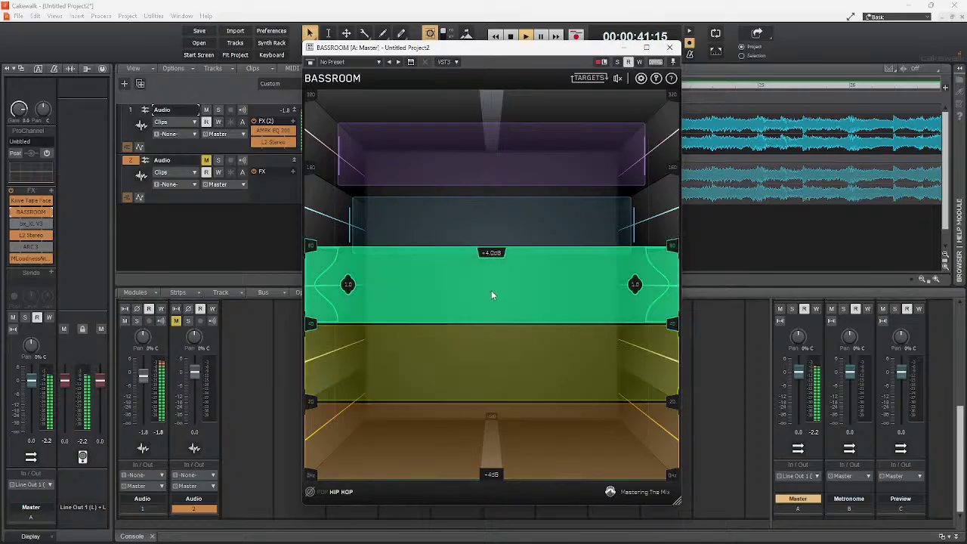
{"action": "left_click", "coordinate": [669, 47]}
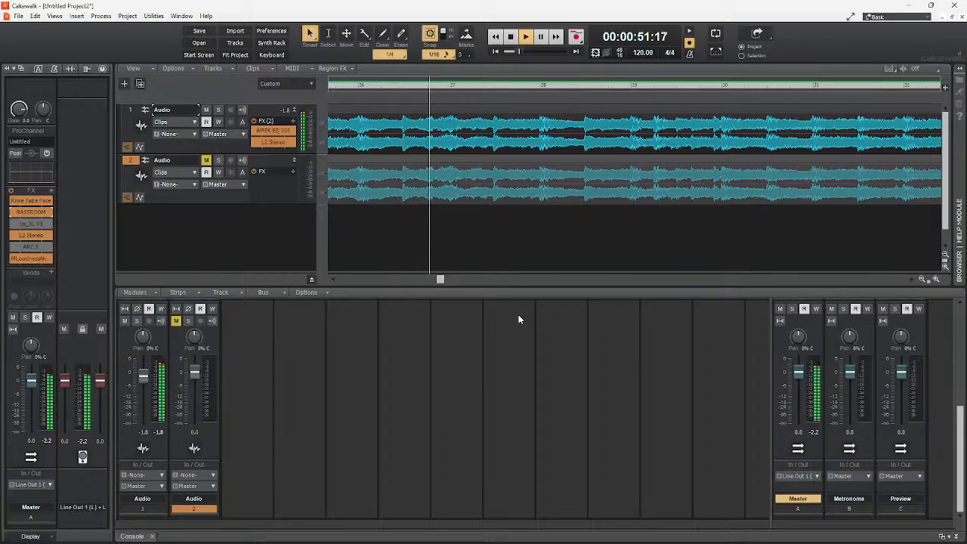
{"action": "key", "text": "space"}
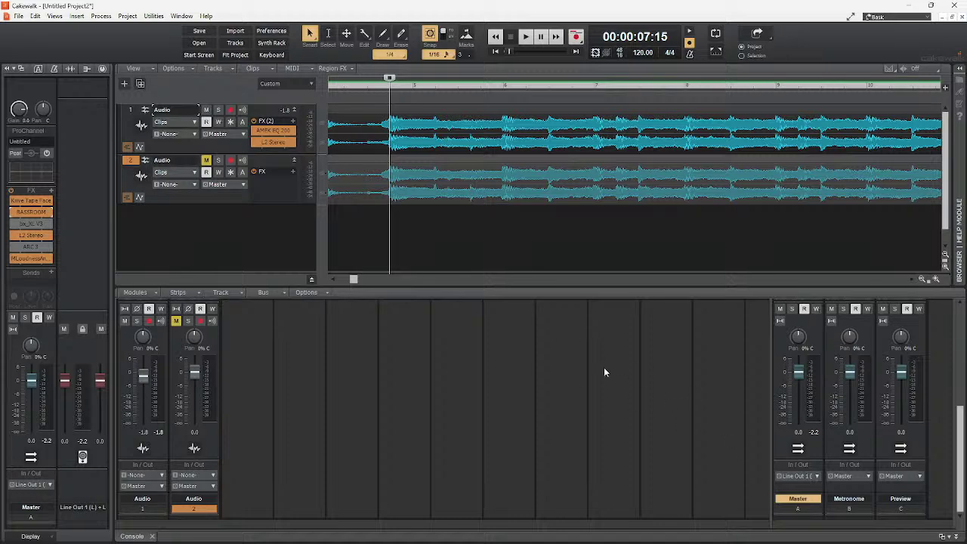
Reopen BASSROOM from the Master bus effects in the console, review its band levels, and close it.
{"action": "scroll", "coordinate": [774, 370], "scroll_direction": "up", "scroll_amount": 5}
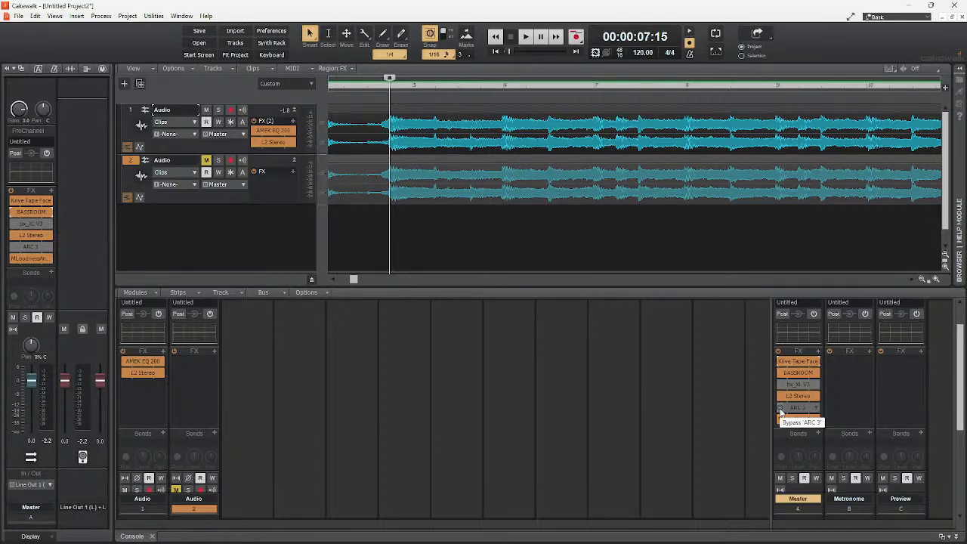
{"action": "double_click", "coordinate": [799, 375]}
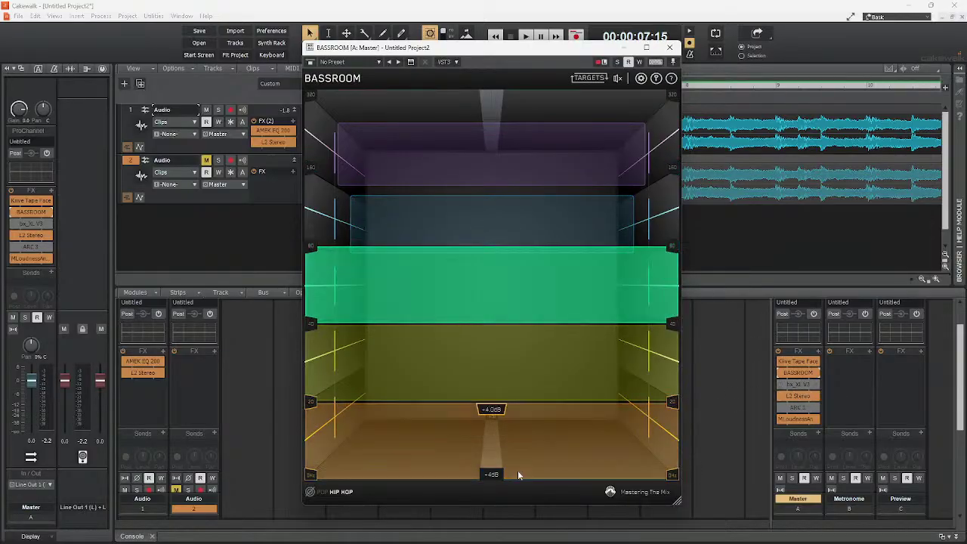
{"action": "left_click", "coordinate": [670, 48]}
Open bx_XL V3 on the Master bus, bring its whole window into view, review its settings, and close it.
{"action": "double_click", "coordinate": [798, 386]}
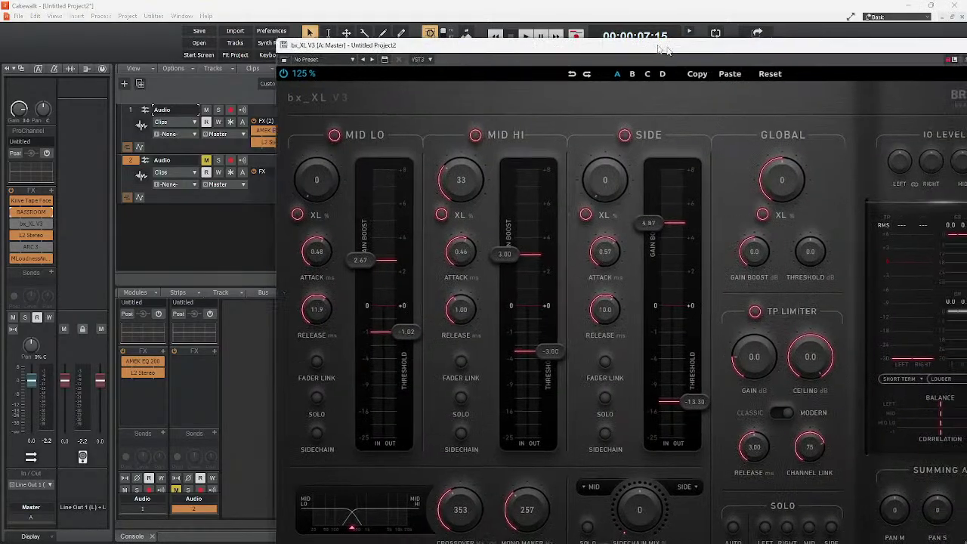
{"action": "left_click_drag", "start_coordinate": [665, 50], "coordinate": [505, 10]}
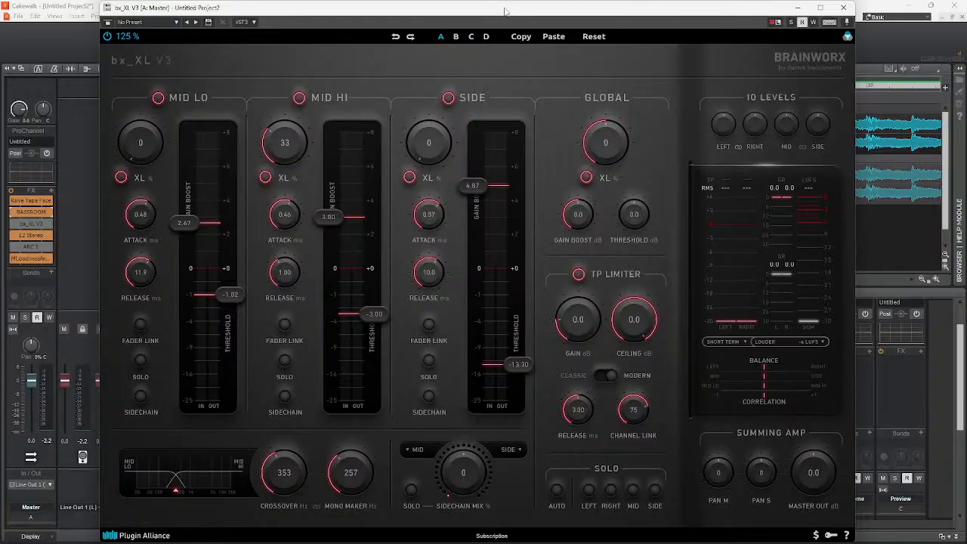
{"action": "left_click", "coordinate": [774, 23]}
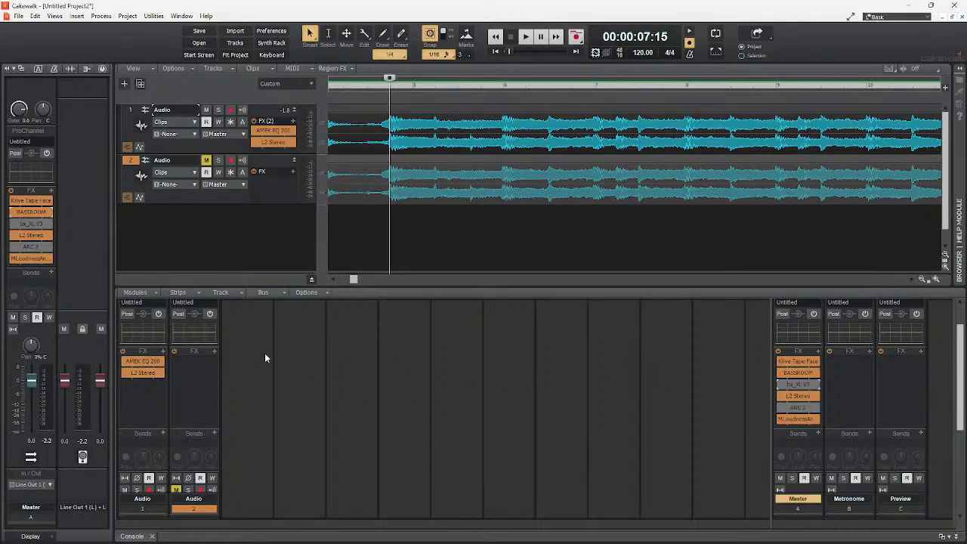
Browse the Plugin Alliance effects for audio track 2, insert the VST3 version of ADPTR Hype, and close its window.
{"action": "left_click", "coordinate": [215, 352]}
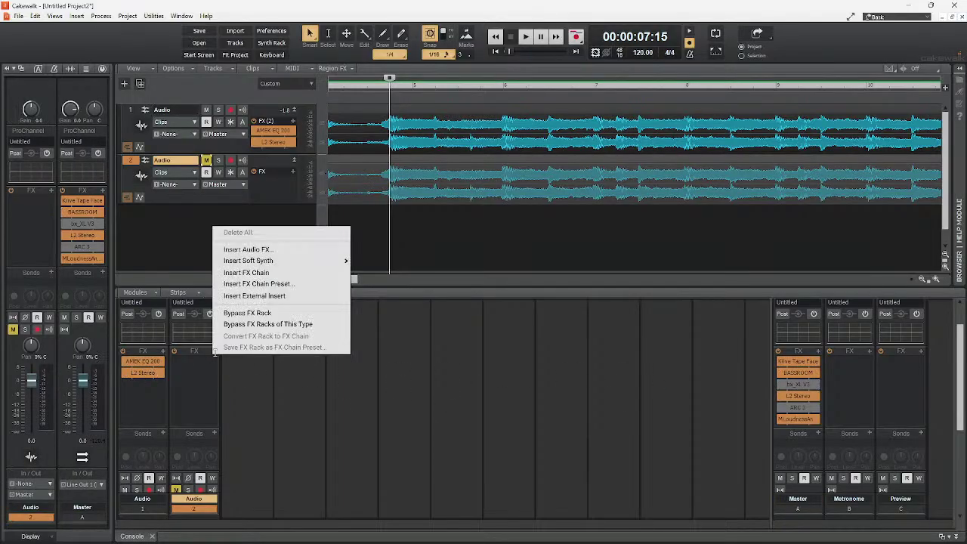
{"action": "left_click", "coordinate": [214, 352]}
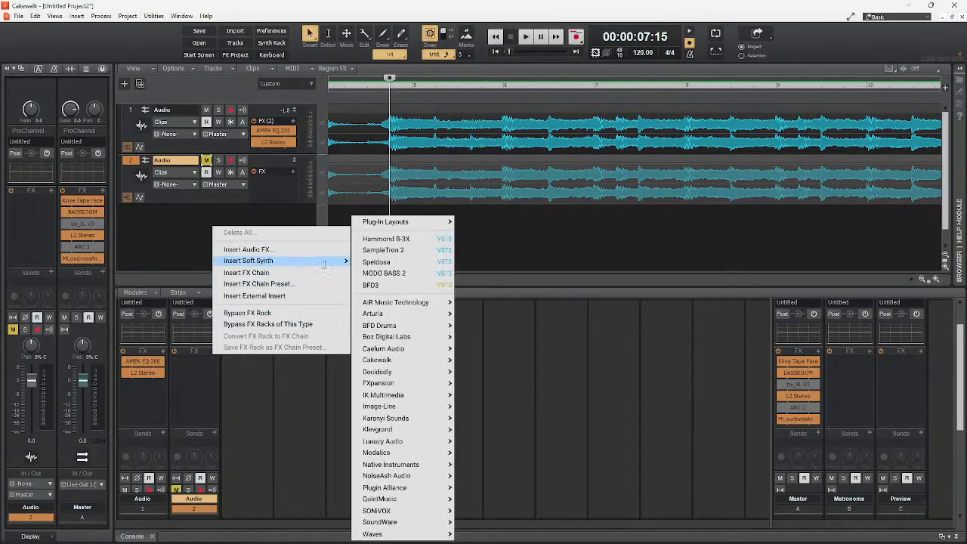
{"action": "left_click", "coordinate": [326, 248]}
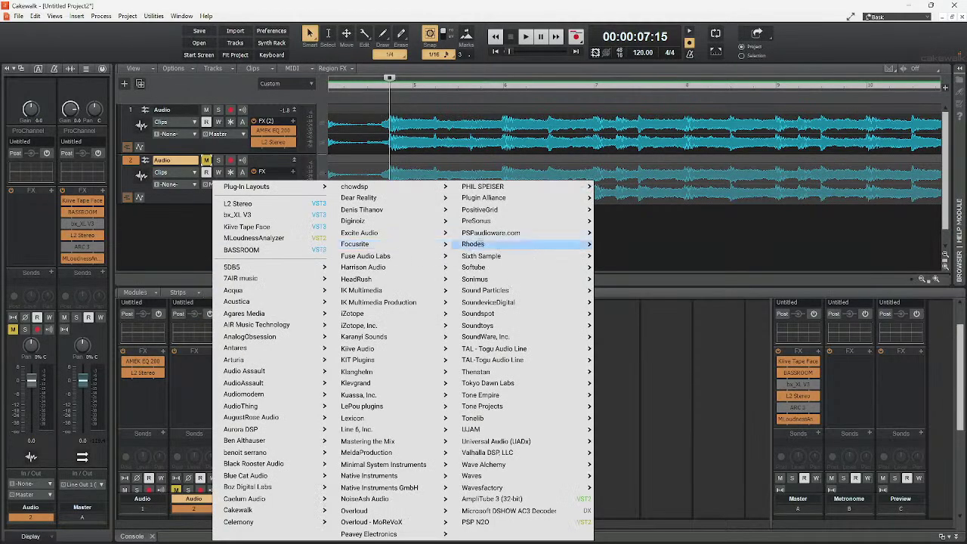
{"action": "mouse_move", "coordinate": [545, 199]}
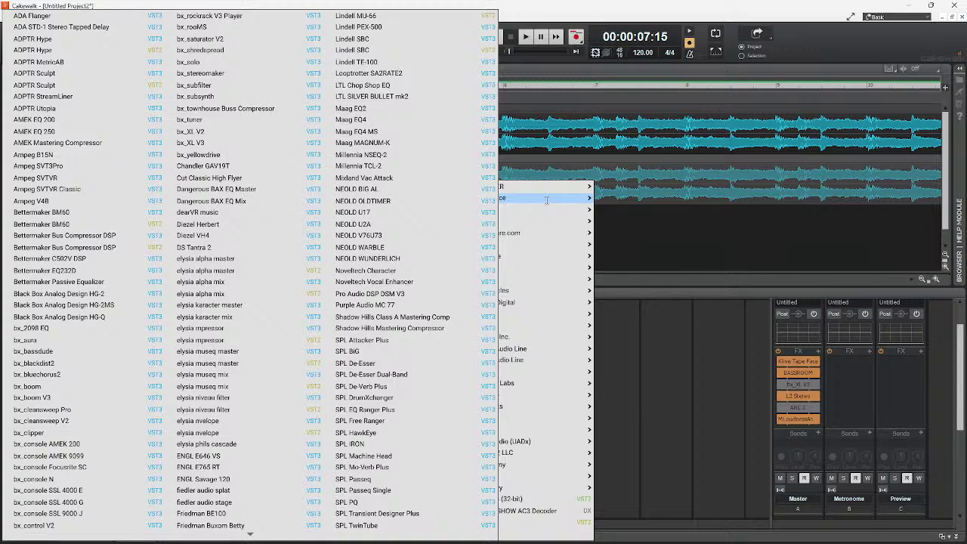
{"action": "scroll", "coordinate": [257, 517], "scroll_direction": "down", "scroll_amount": 3}
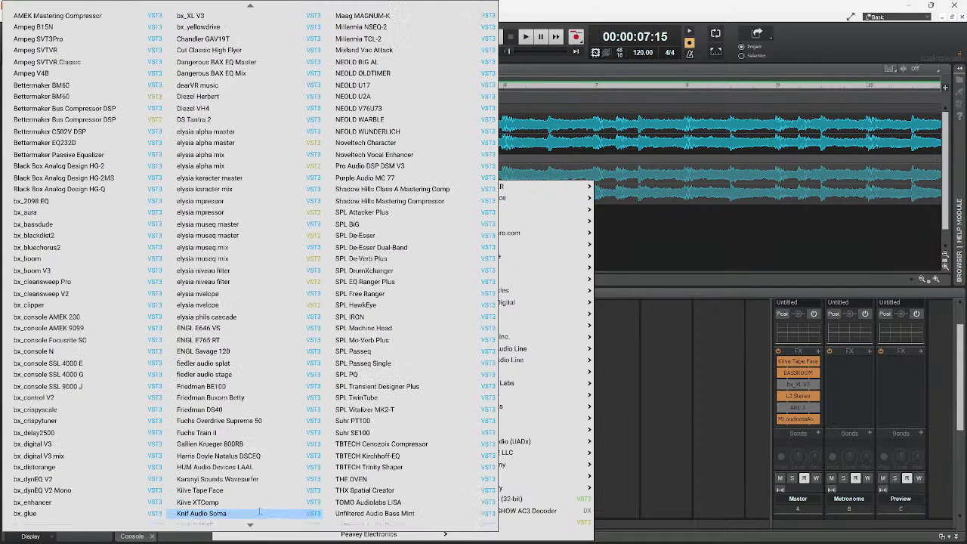
{"action": "scroll", "coordinate": [257, 522], "scroll_direction": "down", "scroll_amount": 5}
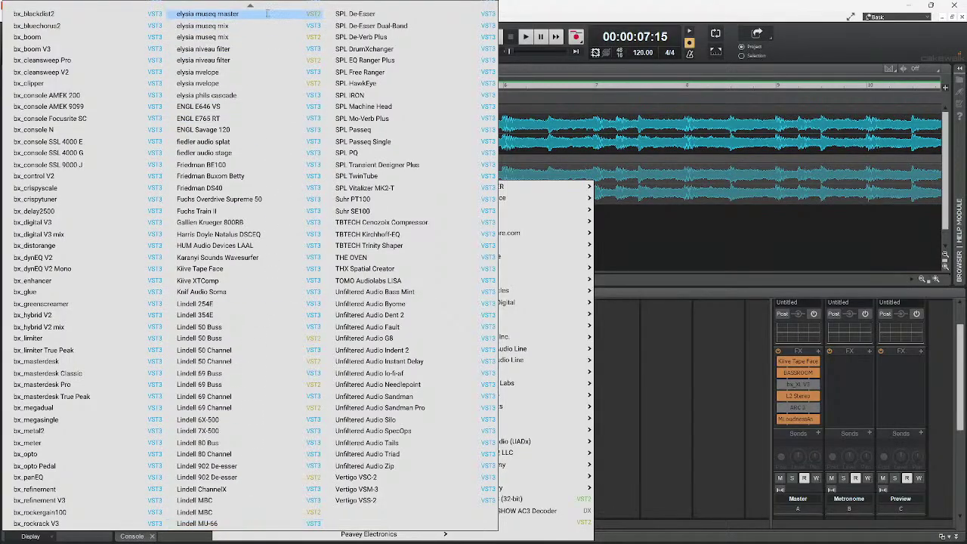
{"action": "scroll", "coordinate": [260, 15], "scroll_direction": "up", "scroll_amount": 7}
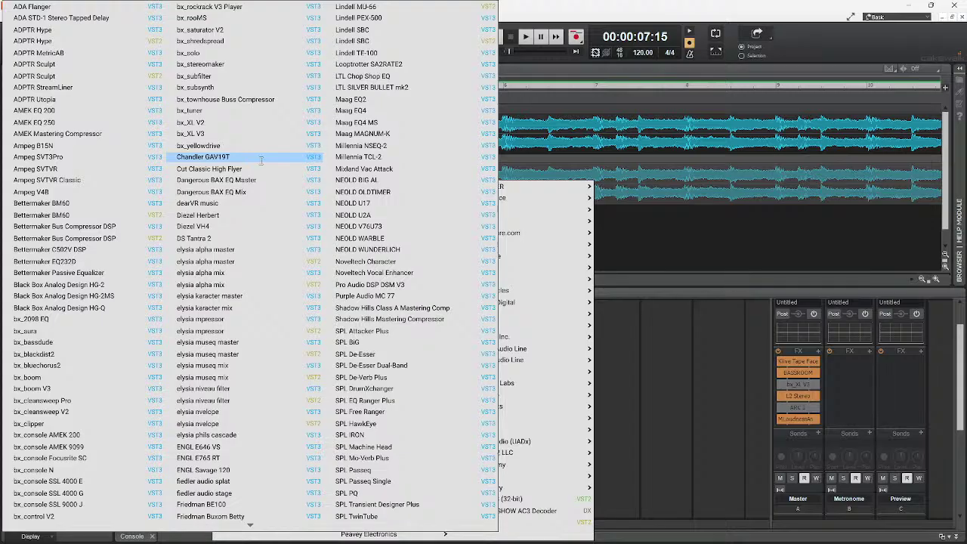
{"action": "left_click", "coordinate": [70, 33]}
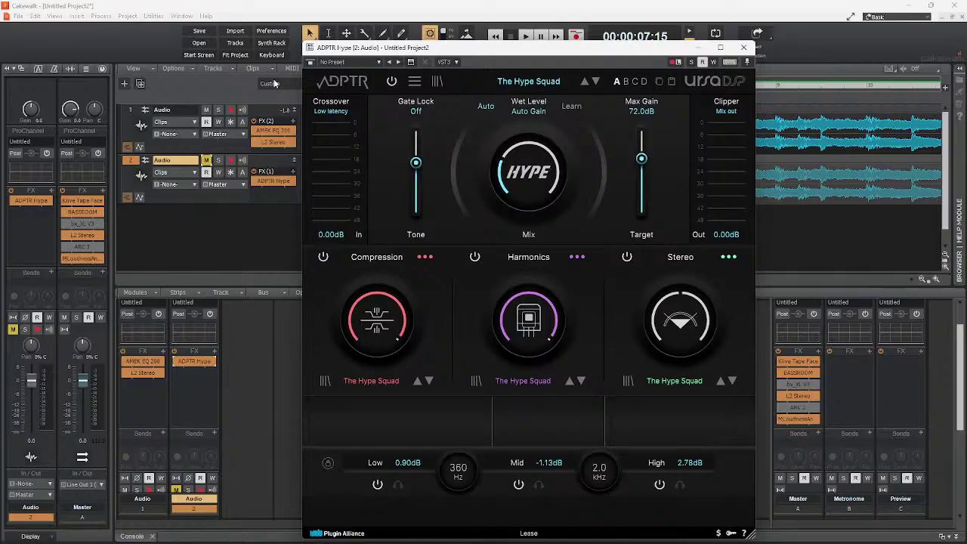
{"action": "left_click", "coordinate": [743, 48]}
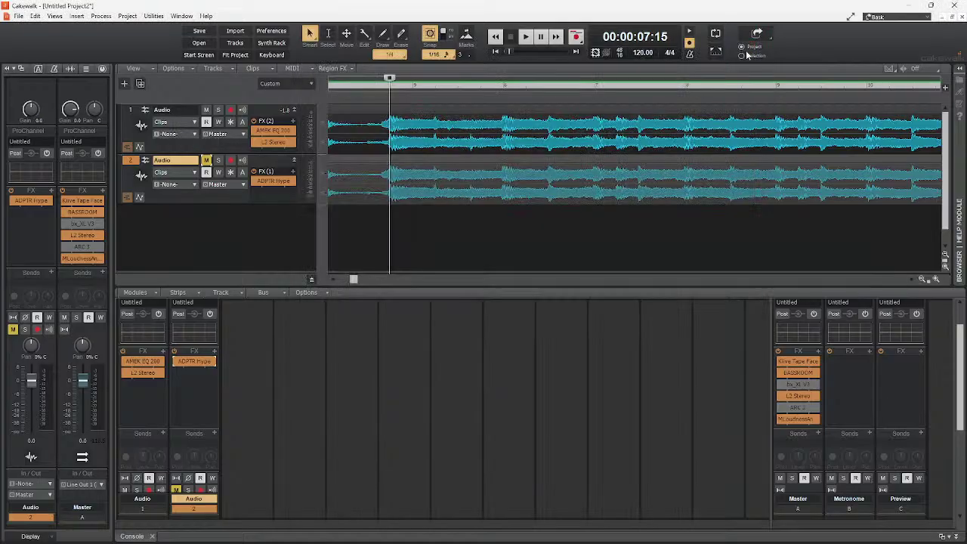
Insert Plugin Alliance's Mixland Vac Attack on audio track 2, review its sidechain EQ controls, and close its window.
{"action": "left_click", "coordinate": [293, 174]}
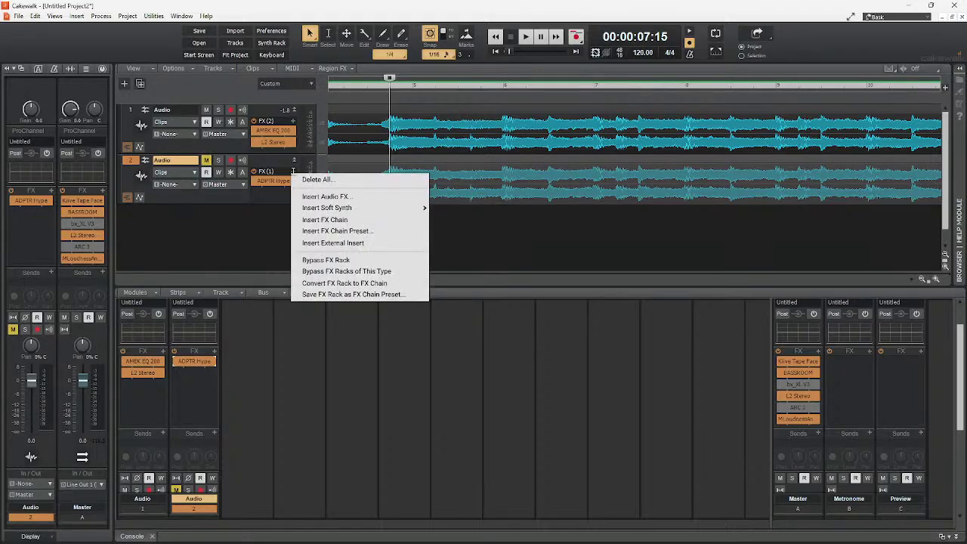
{"action": "left_click", "coordinate": [278, 201]}
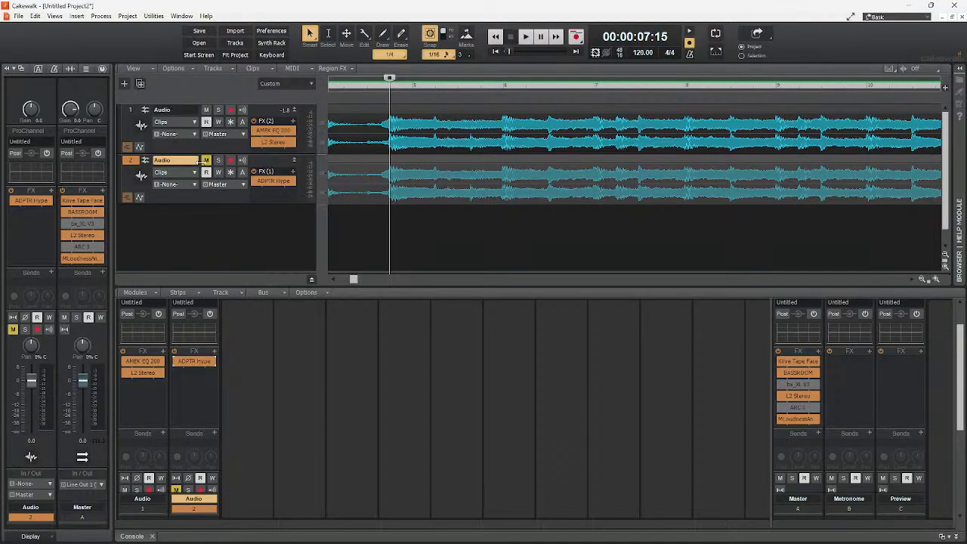
{"action": "left_click", "coordinate": [292, 172]}
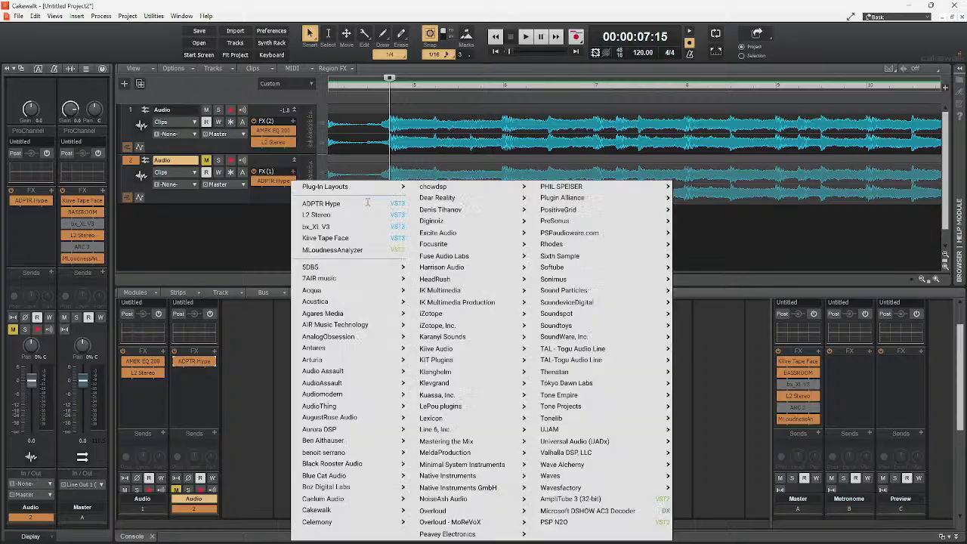
{"action": "left_click", "coordinate": [326, 196]}
{"action": "mouse_move", "coordinate": [568, 200]}
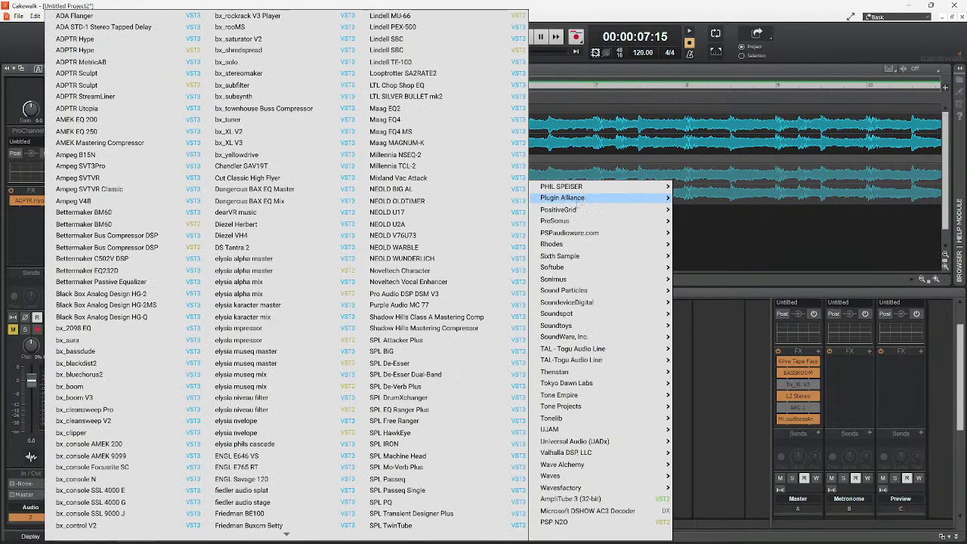
{"action": "left_click", "coordinate": [468, 178]}
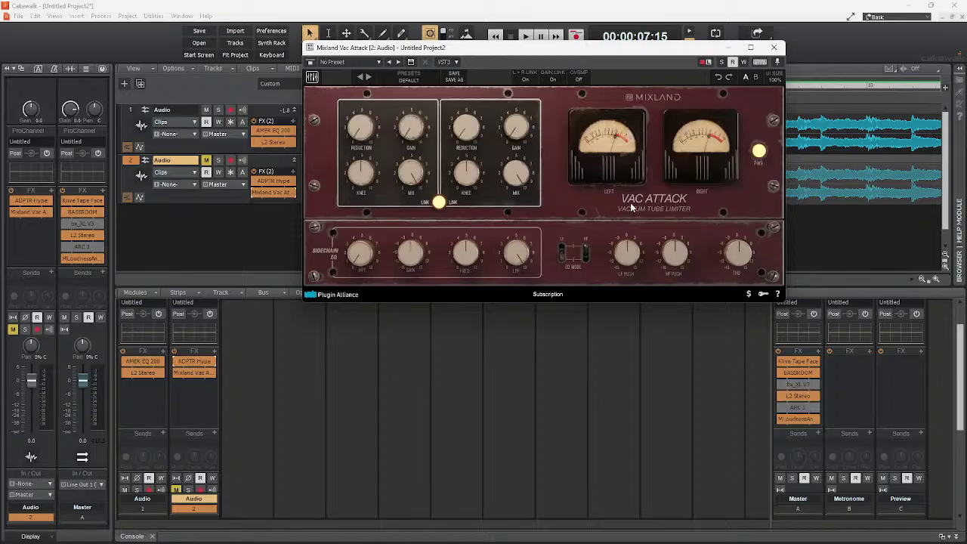
{"action": "mouse_move", "coordinate": [366, 255]}
{"action": "mouse_move", "coordinate": [513, 254]}
{"action": "left_click", "coordinate": [731, 50]}
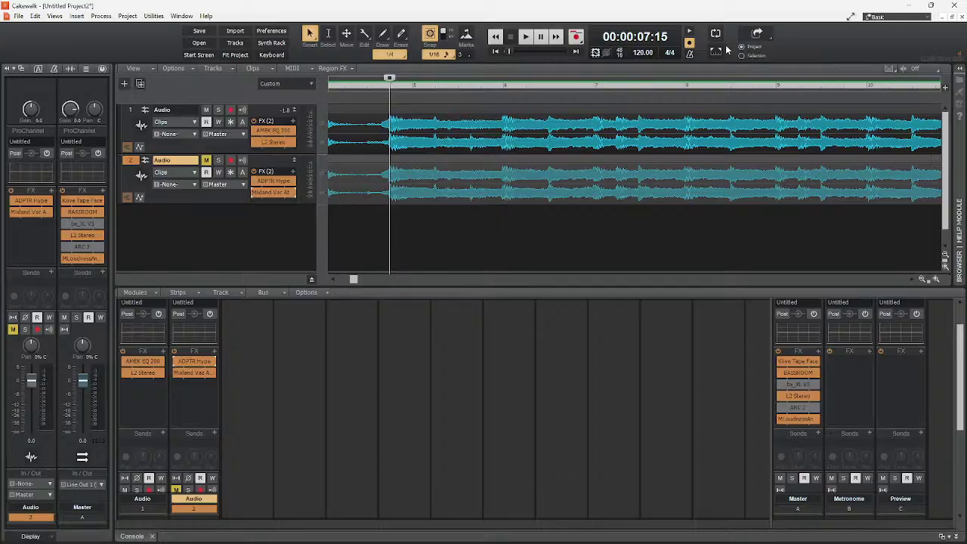
Insert Plugin Alliance's ADPTR Utopia on audio track 2, close its window, and bypass ADPTR Hype and Mixland Vac Attack on that track.
{"action": "right_click", "coordinate": [292, 174]}
{"action": "mouse_move", "coordinate": [396, 204]}
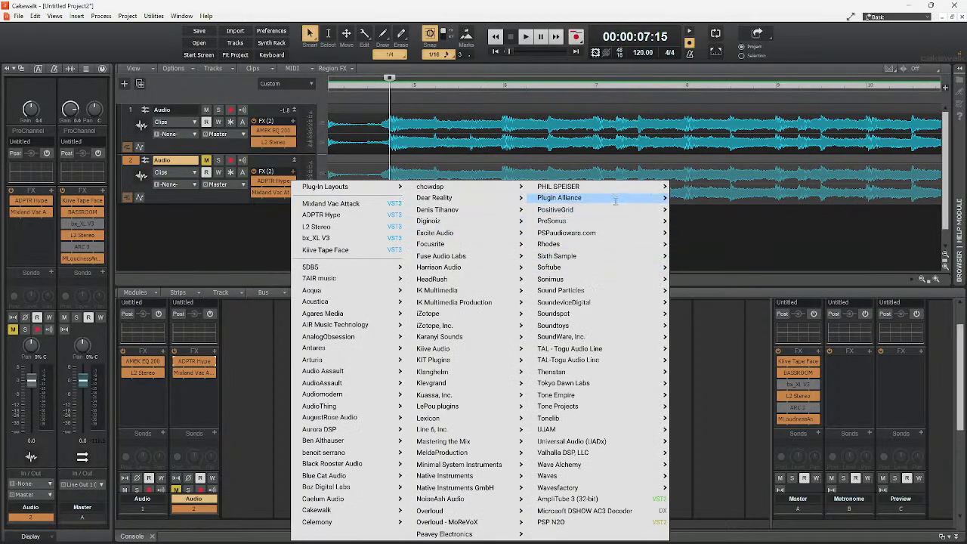
{"action": "mouse_move", "coordinate": [617, 197]}
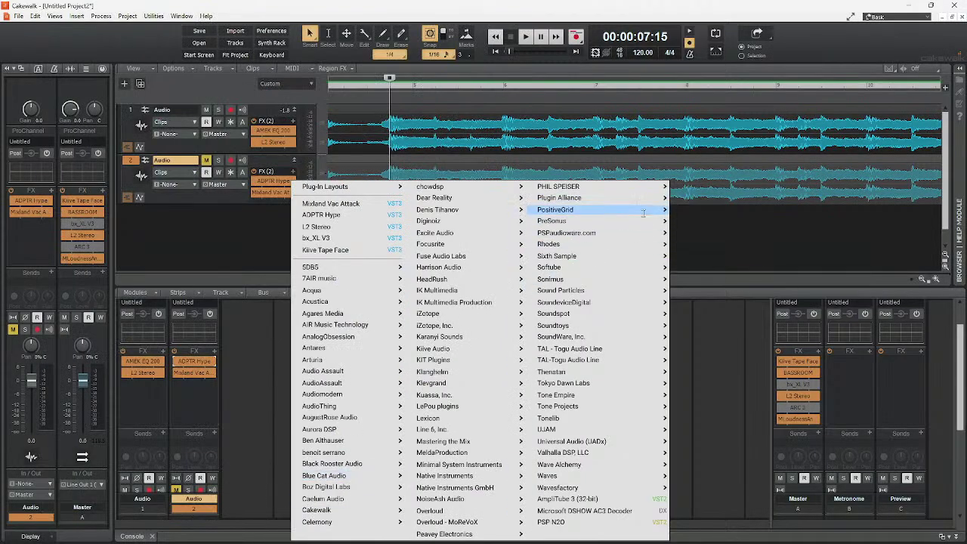
{"action": "mouse_move", "coordinate": [643, 213]}
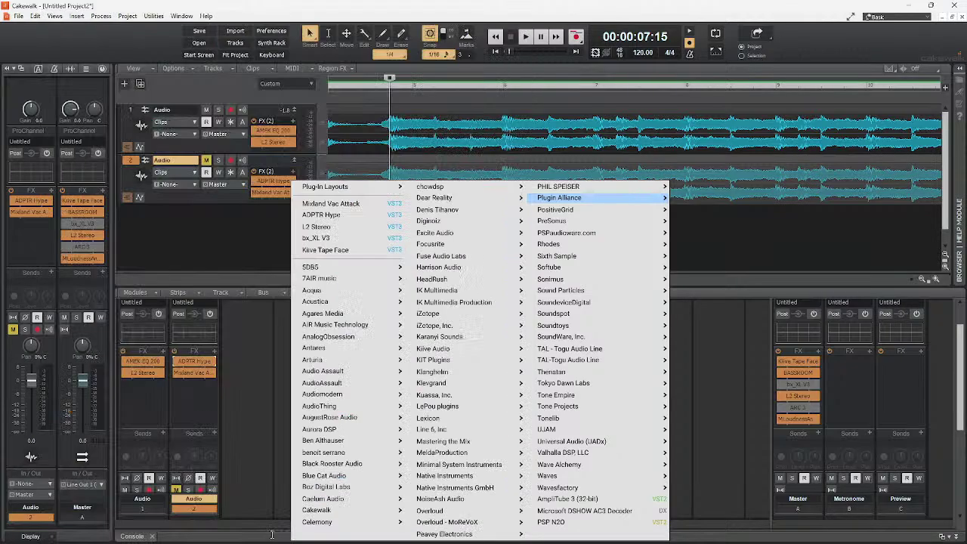
{"action": "key", "text": "Escape"}
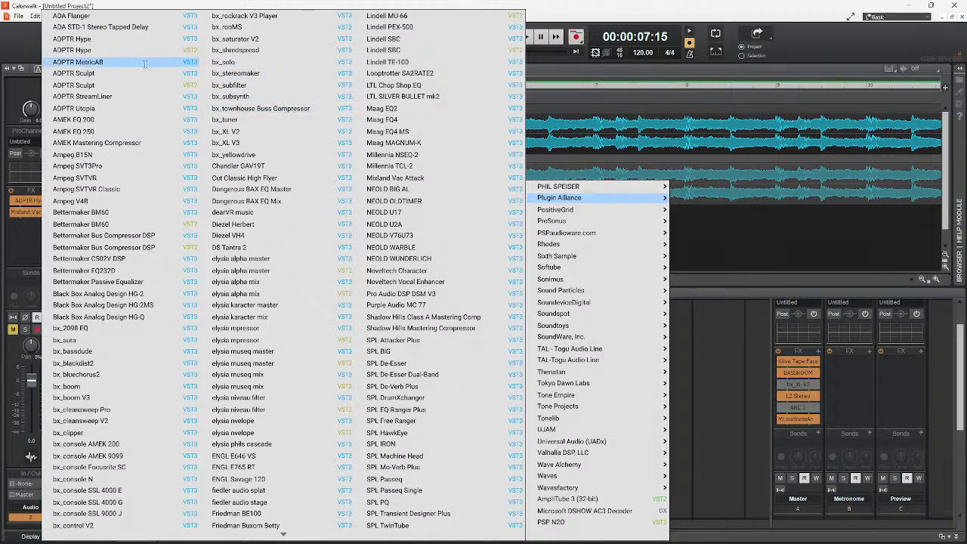
{"action": "left_click", "coordinate": [119, 109]}
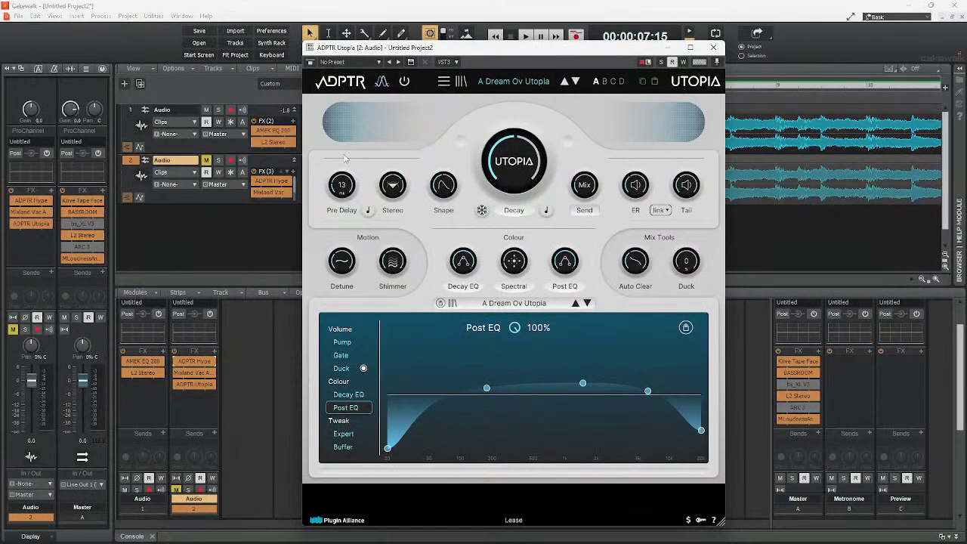
{"action": "left_click", "coordinate": [713, 47]}
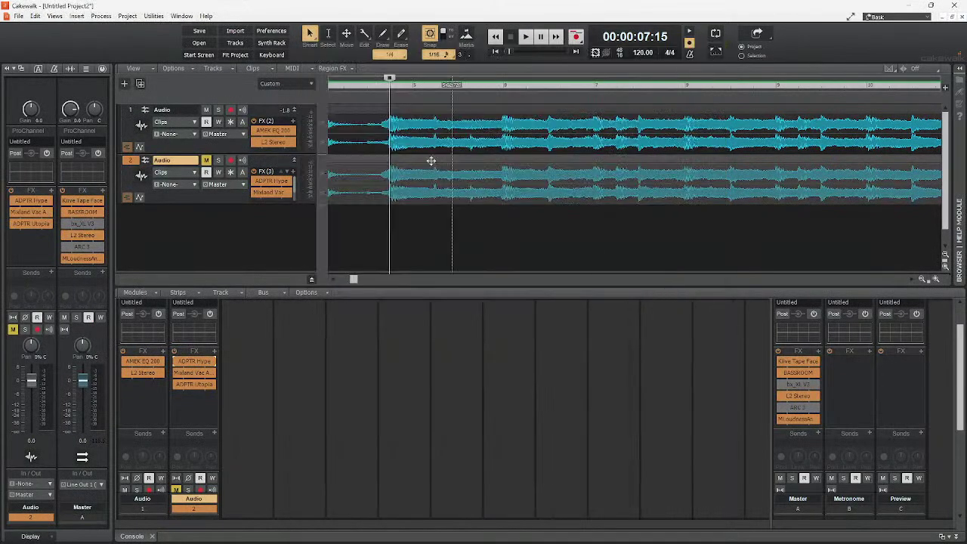
{"action": "left_click", "coordinate": [255, 181]}
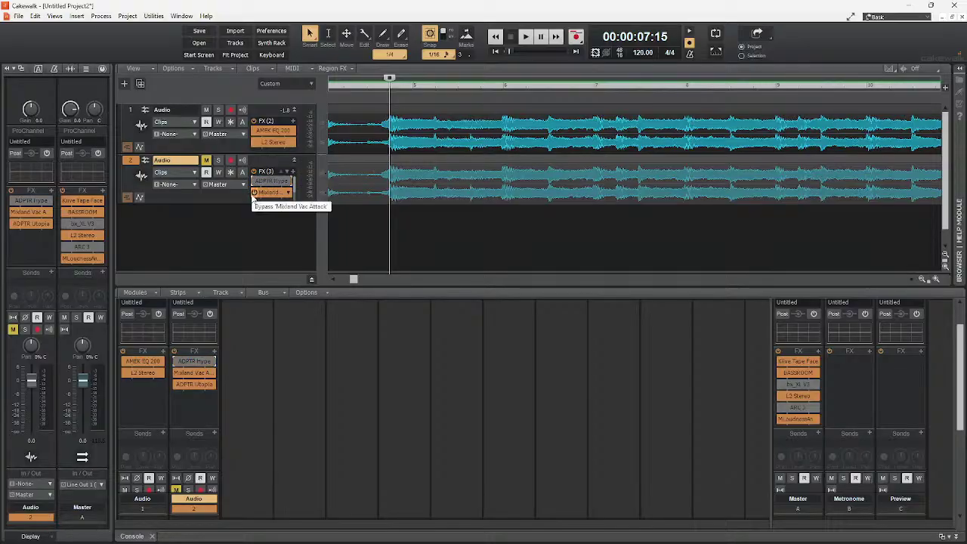
{"action": "left_click", "coordinate": [254, 193]}
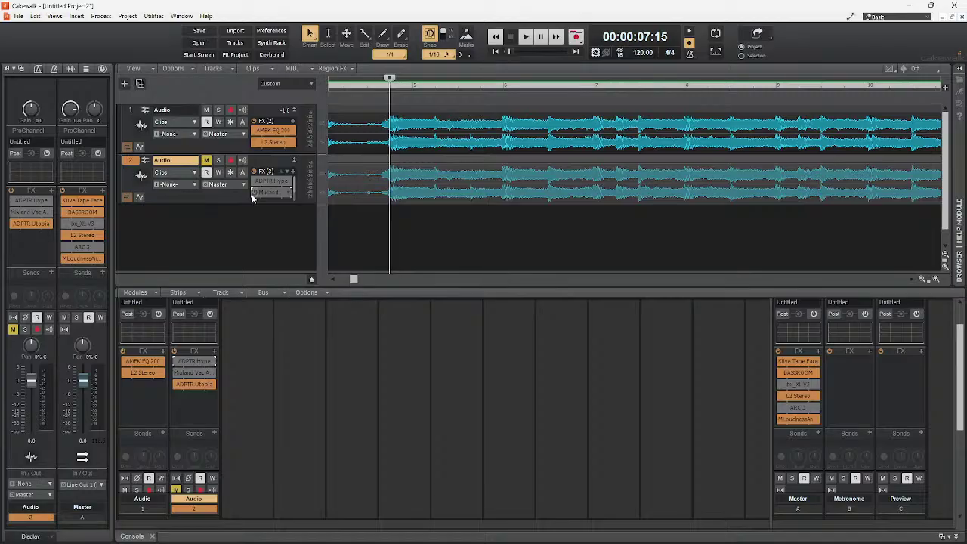
Insert HUM Audio Devices LAAL on audio track 2, bring its whole window into view, review its controls, and close it.
{"action": "right_click", "coordinate": [291, 172]}
{"action": "left_click", "coordinate": [318, 200]}
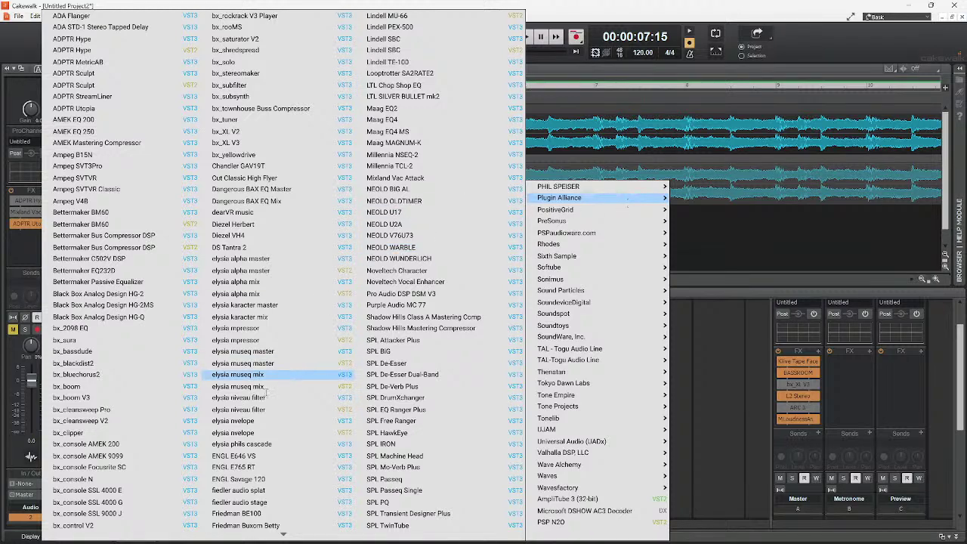
{"action": "scroll", "coordinate": [272, 518], "scroll_direction": "down", "scroll_amount": 7}
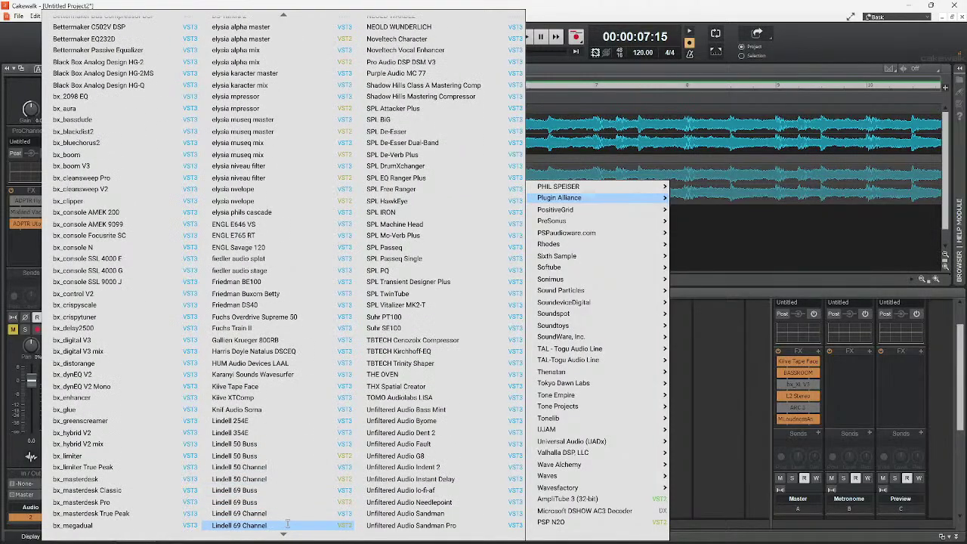
{"action": "scroll", "coordinate": [287, 525], "scroll_direction": "down", "scroll_amount": 3}
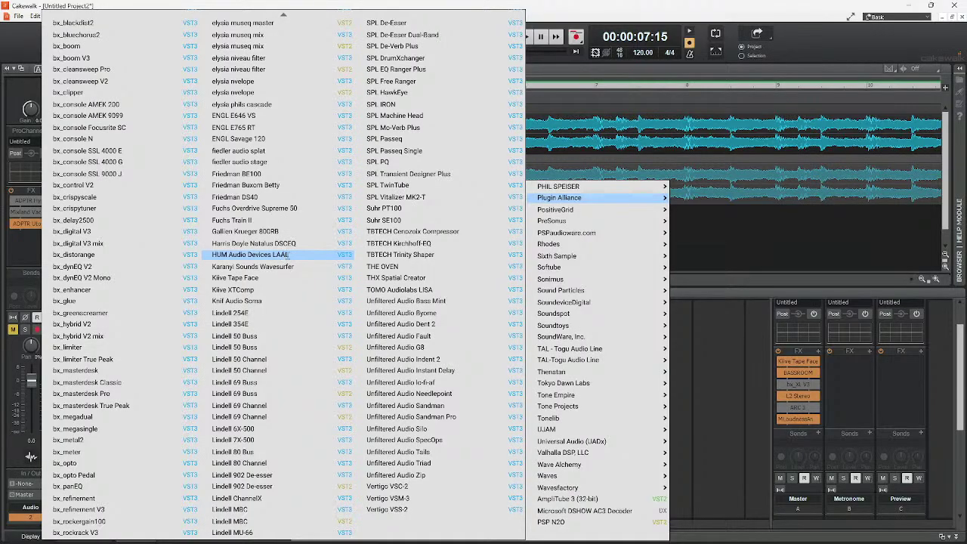
{"action": "left_click", "coordinate": [274, 254]}
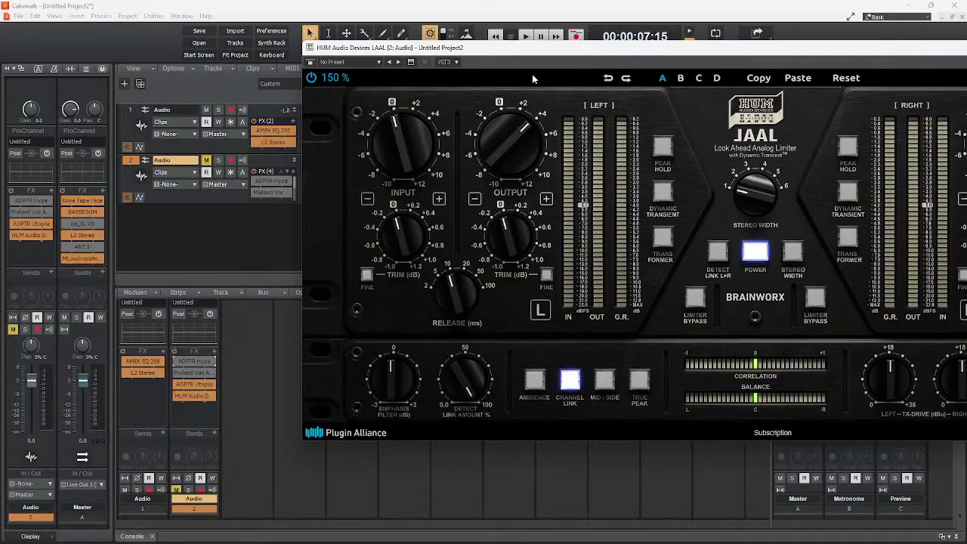
{"action": "left_click_drag", "start_coordinate": [555, 54], "coordinate": [274, 41]}
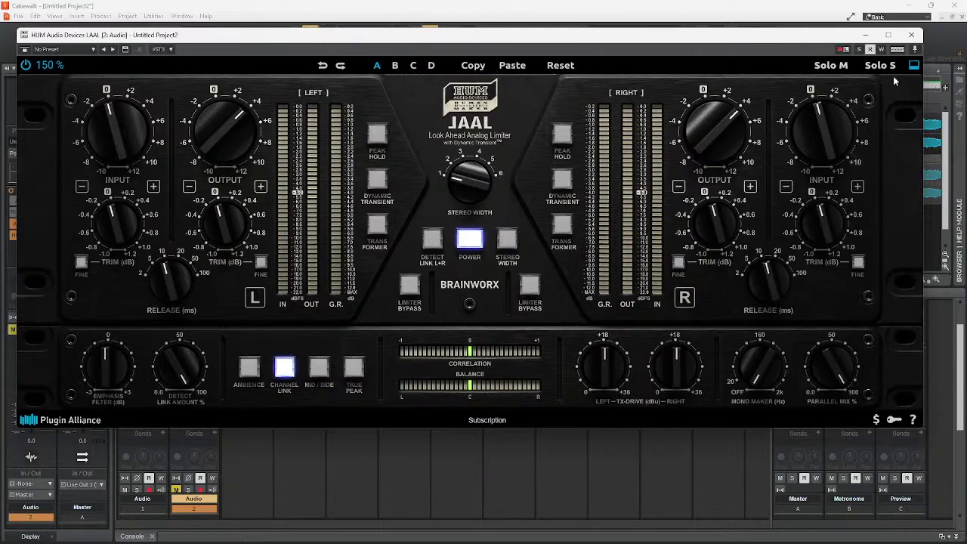
{"action": "left_click", "coordinate": [911, 35]}
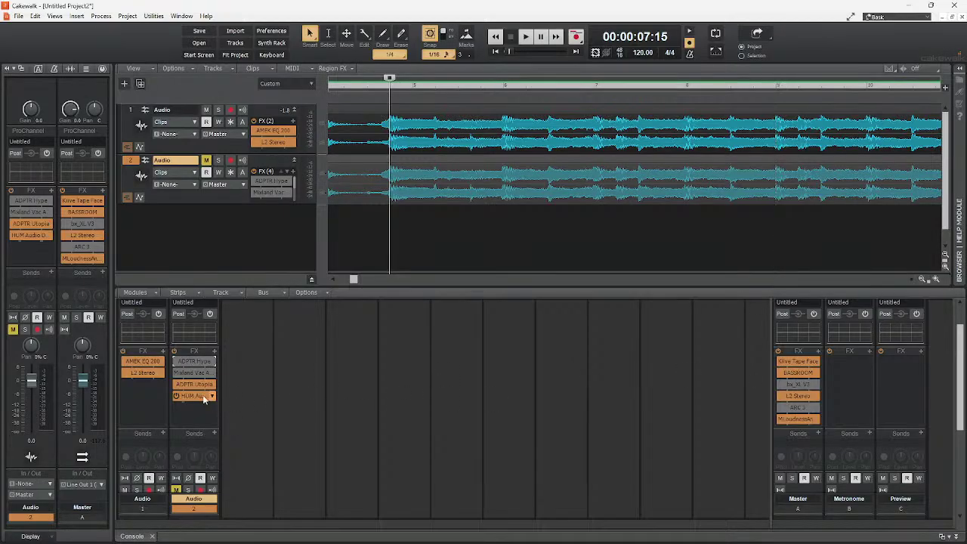
Bypass ADPTR Utopia on track 2, re-enable bx_XL V3 on the Master bus, and play the song briefly.
{"action": "left_click", "coordinate": [177, 385]}
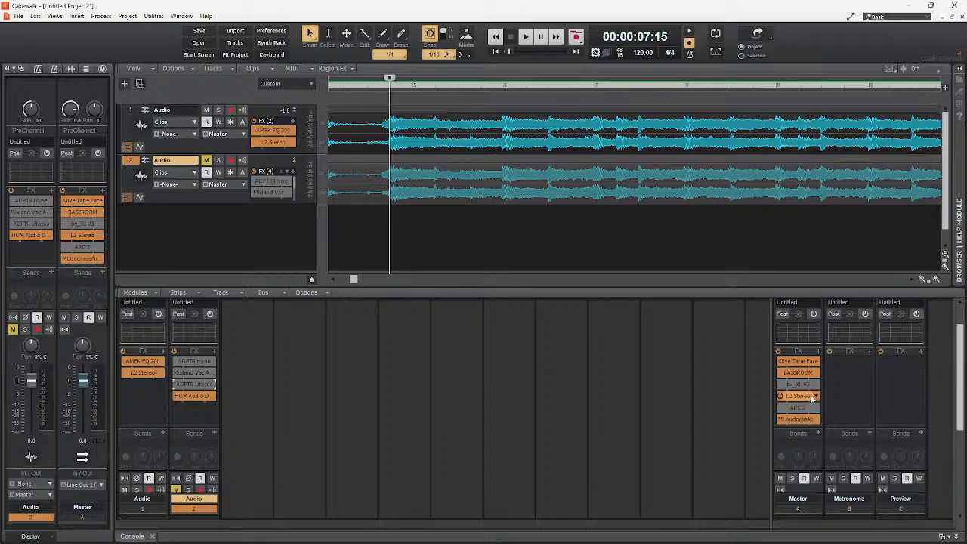
{"action": "left_click", "coordinate": [778, 387]}
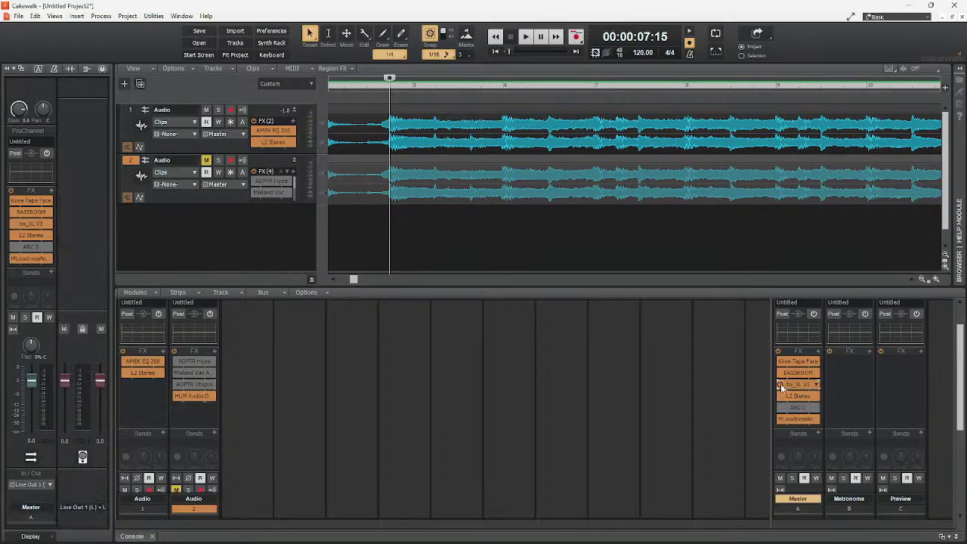
{"action": "key", "text": "space"}
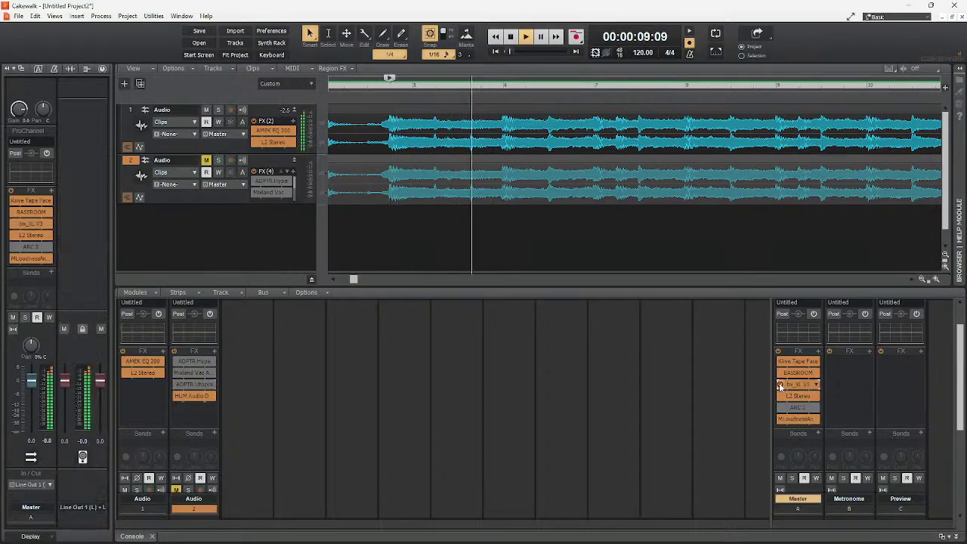
{"action": "key", "text": "space"}
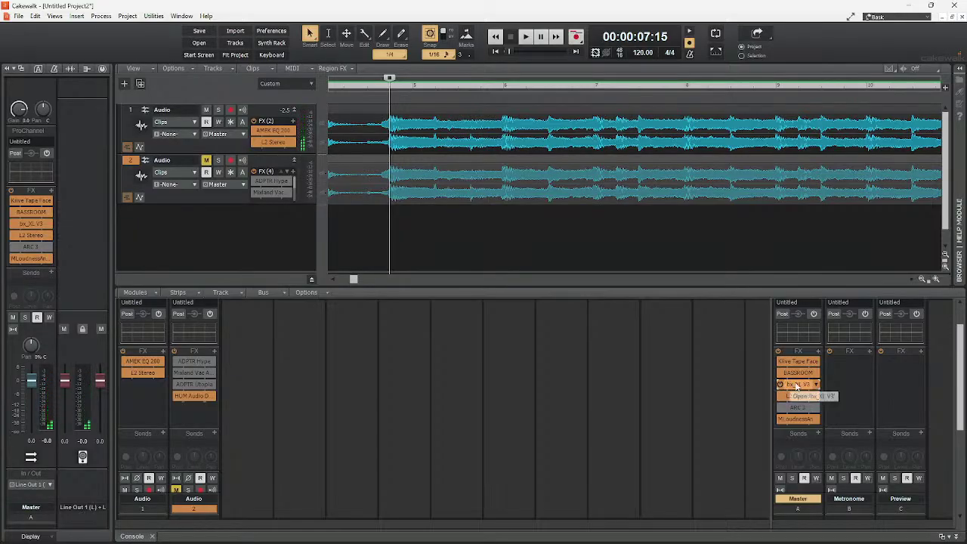
Open bx_XL V3, set its crossover to 525 Hz and Mono Maker to 222 Hz, and play the song with the Master bus soloed.
{"action": "double_click", "coordinate": [790, 384]}
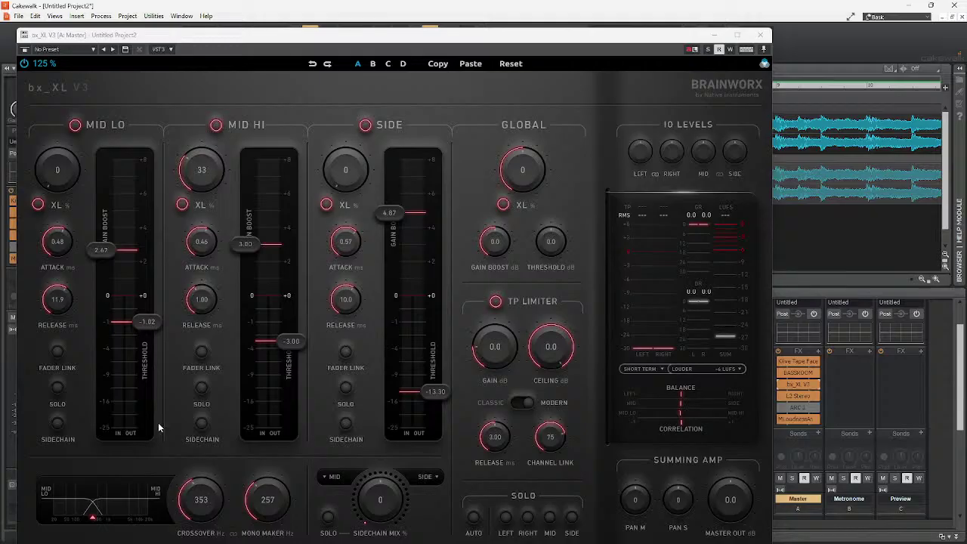
{"action": "left_click_drag", "start_coordinate": [208, 502], "coordinate": [211, 496]}
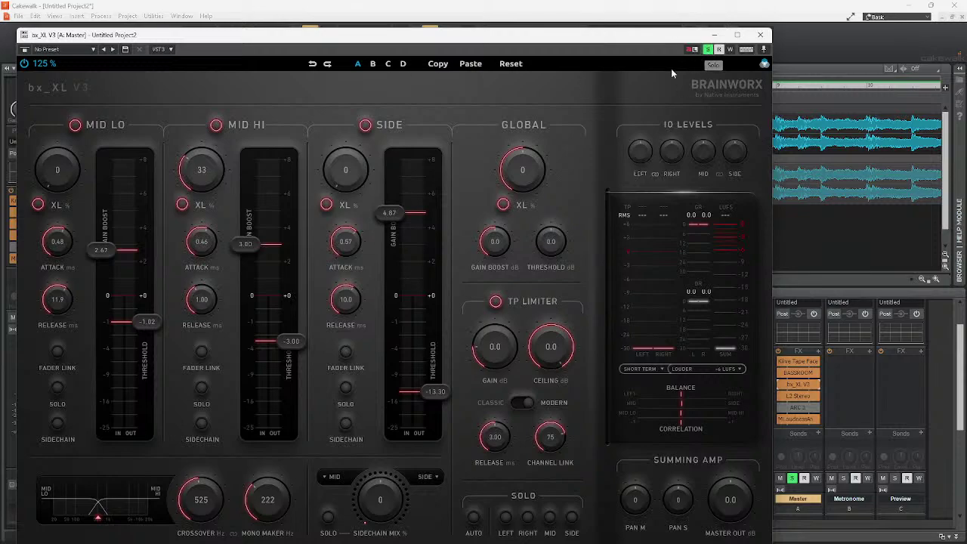
{"action": "key", "text": "space"}
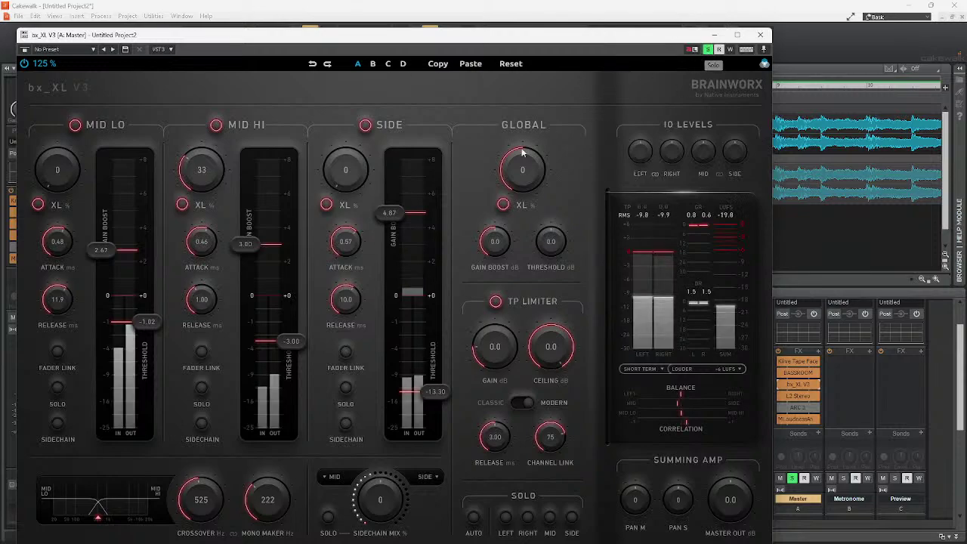
Solo the Mid Lo band and set its attack to 0.41 ms, release to 4.64 ms, threshold to -4.78 and gain boost to 2.22.
{"action": "left_click", "coordinate": [58, 388]}
{"action": "left_click_drag", "start_coordinate": [147, 321], "coordinate": [153, 332]}
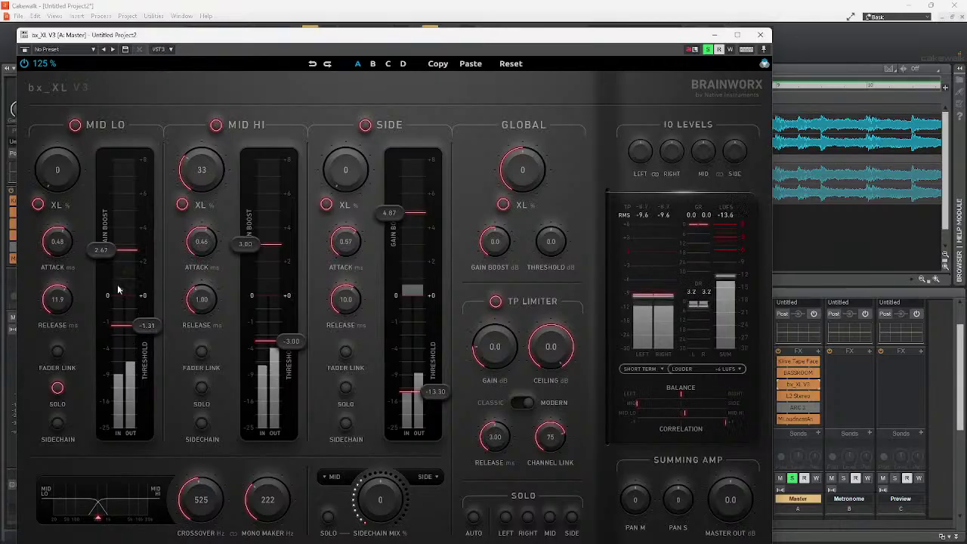
{"action": "left_click_drag", "start_coordinate": [67, 292], "coordinate": [62, 305]}
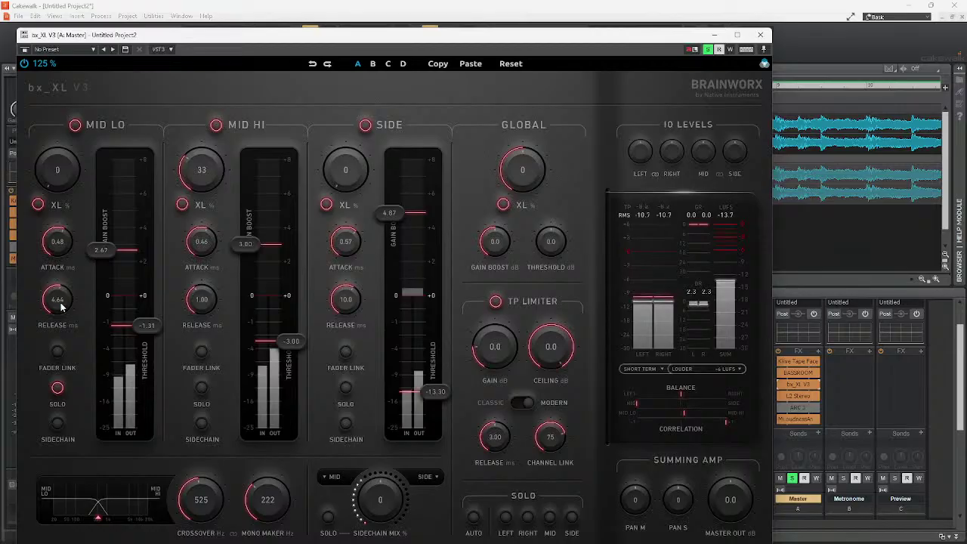
{"action": "scroll", "coordinate": [61, 252], "scroll_direction": "down", "scroll_amount": 1}
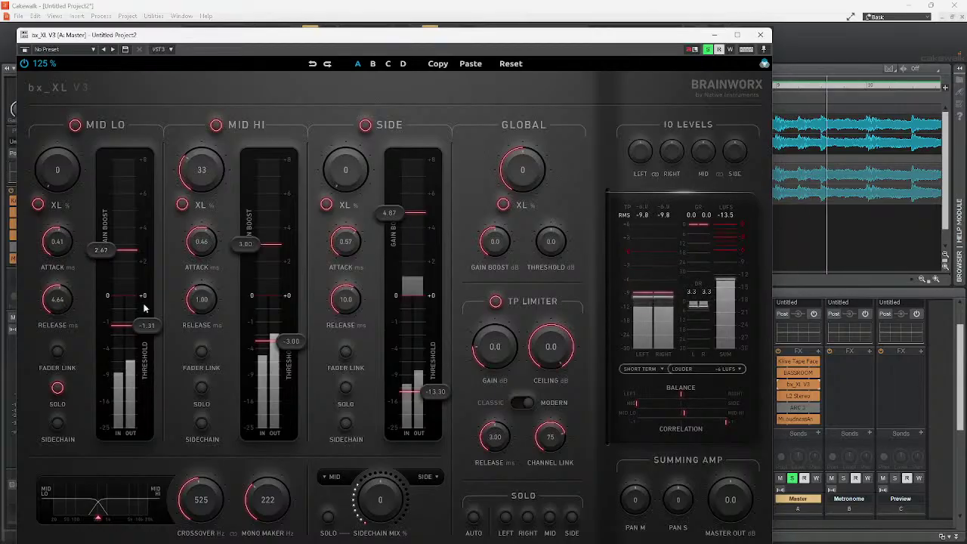
{"action": "left_click_drag", "start_coordinate": [102, 249], "coordinate": [99, 320]}
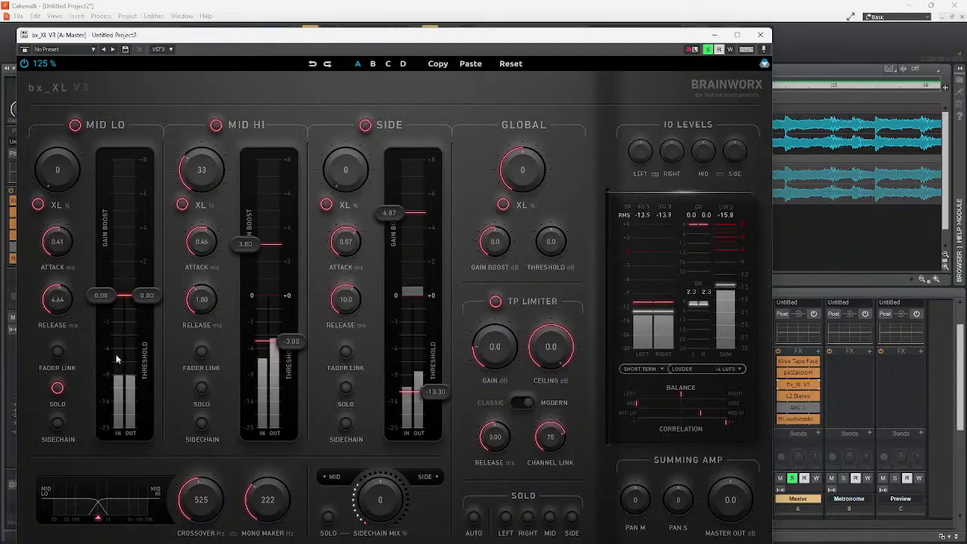
{"action": "left_click_drag", "start_coordinate": [143, 350], "coordinate": [142, 355]}
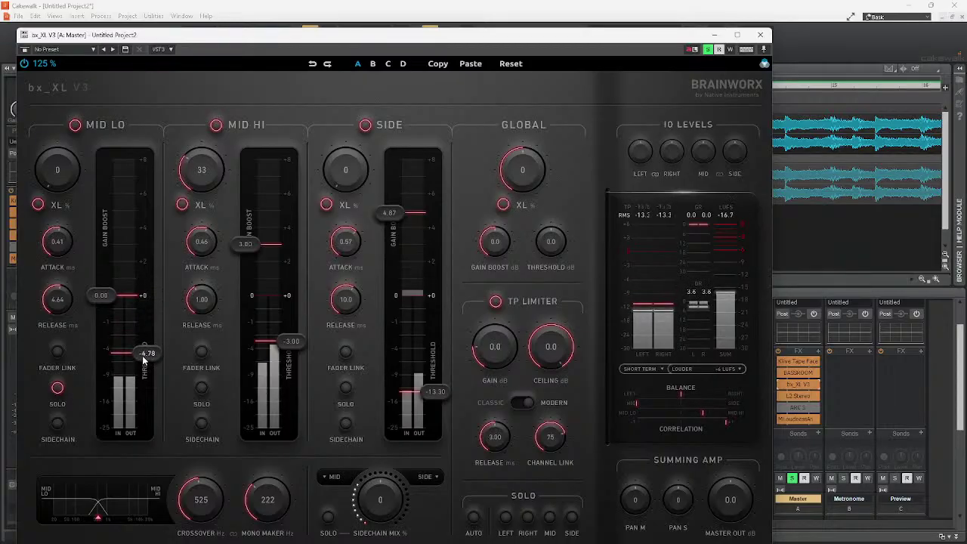
{"action": "left_click_drag", "start_coordinate": [103, 306], "coordinate": [95, 260]}
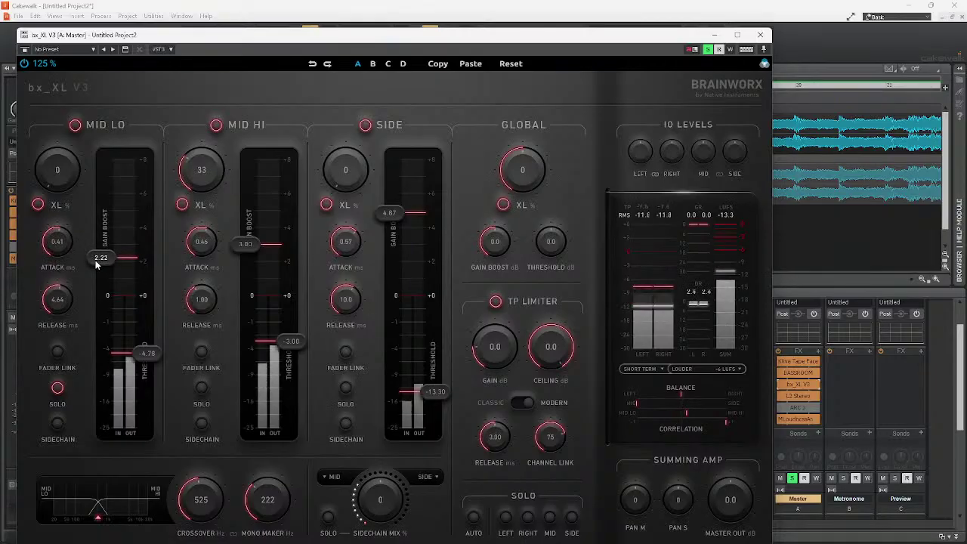
Solo the Mid Hi band and set its threshold to -2.21, gain boost to 3.17 and release to 15.0 ms.
{"action": "left_click", "coordinate": [200, 388]}
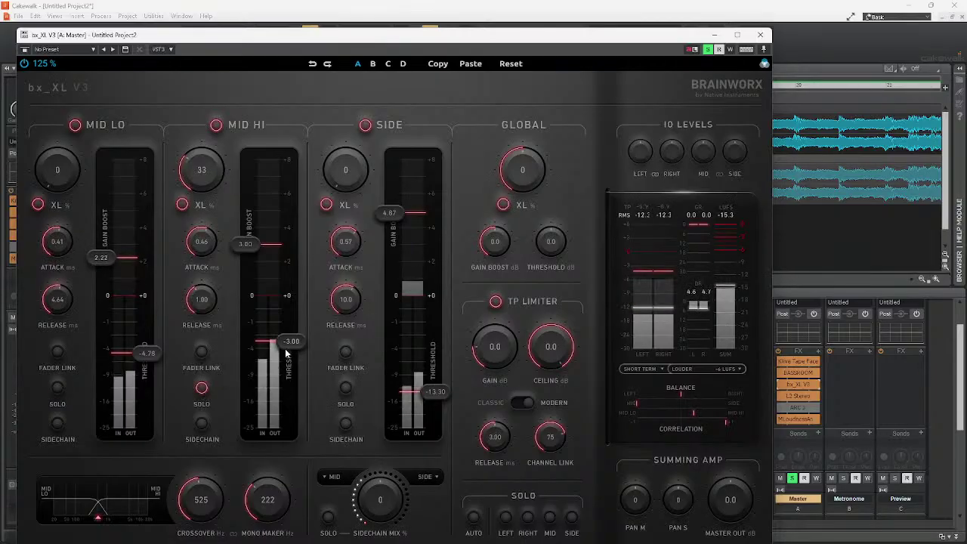
{"action": "left_click_drag", "start_coordinate": [285, 348], "coordinate": [287, 335]}
{"action": "mouse_move", "coordinate": [243, 253]}
{"action": "left_mouse_down"}
{"action": "mouse_move", "coordinate": [245, 192]}
{"action": "mouse_move", "coordinate": [244, 242]}
{"action": "left_mouse_up"}
{"action": "left_click_drag", "start_coordinate": [214, 284], "coordinate": [213, 288]}
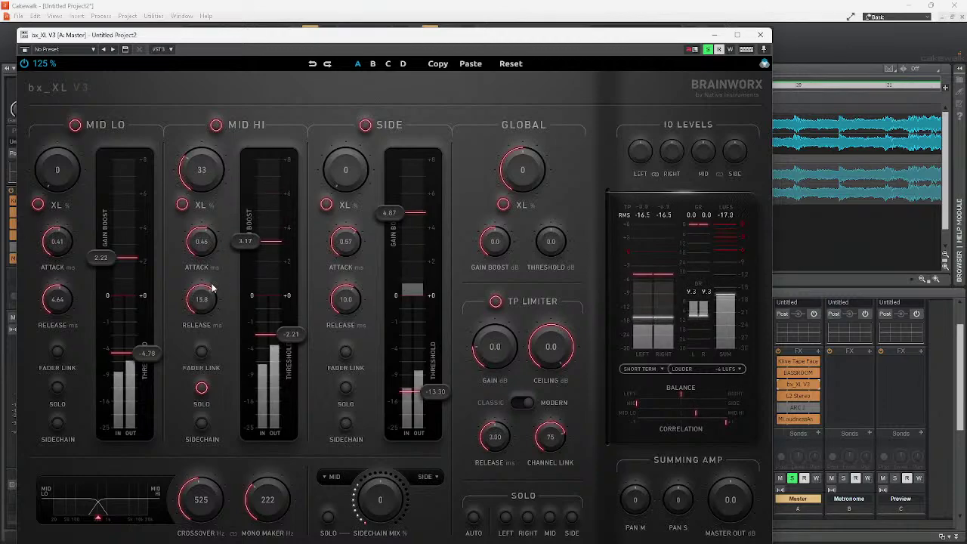
Solo the Side band, set its threshold to -11.56 and XL to 22%, turn its solo off, and close bx_XL V3.
{"action": "left_click", "coordinate": [345, 388]}
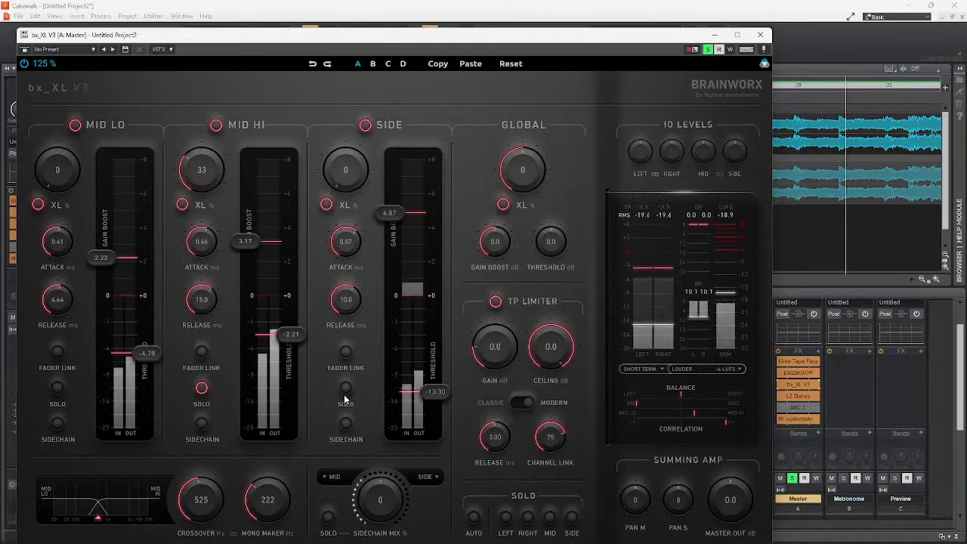
{"action": "left_click_drag", "start_coordinate": [430, 391], "coordinate": [428, 385]}
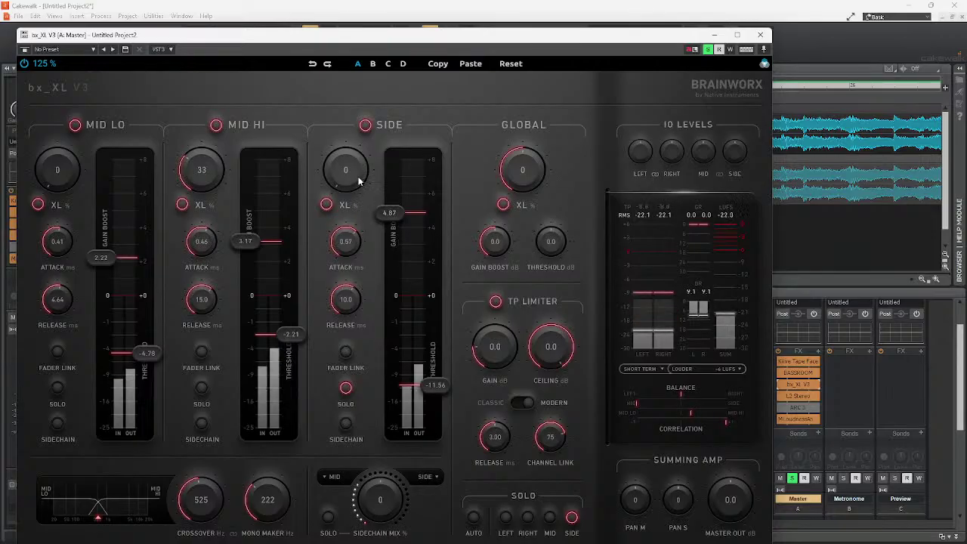
{"action": "scroll", "coordinate": [363, 161], "scroll_direction": "up", "scroll_amount": 5}
{"action": "scroll", "coordinate": [363, 161], "scroll_direction": "down", "scroll_amount": 1}
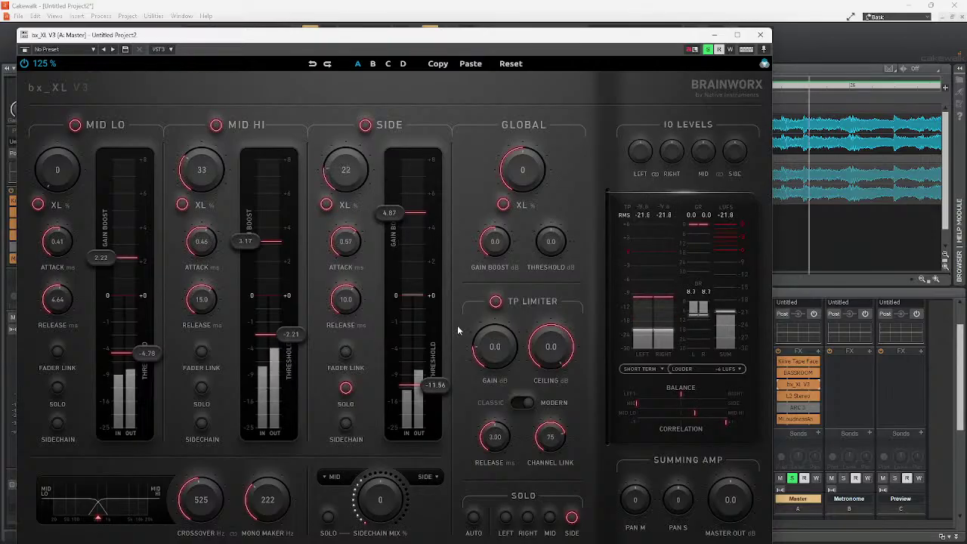
{"action": "left_click", "coordinate": [346, 387]}
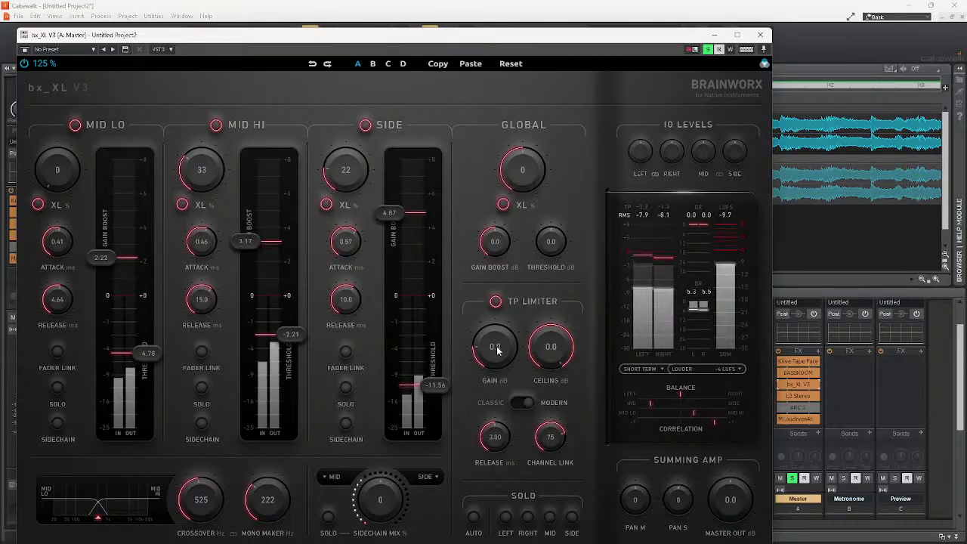
{"action": "left_click", "coordinate": [757, 36]}
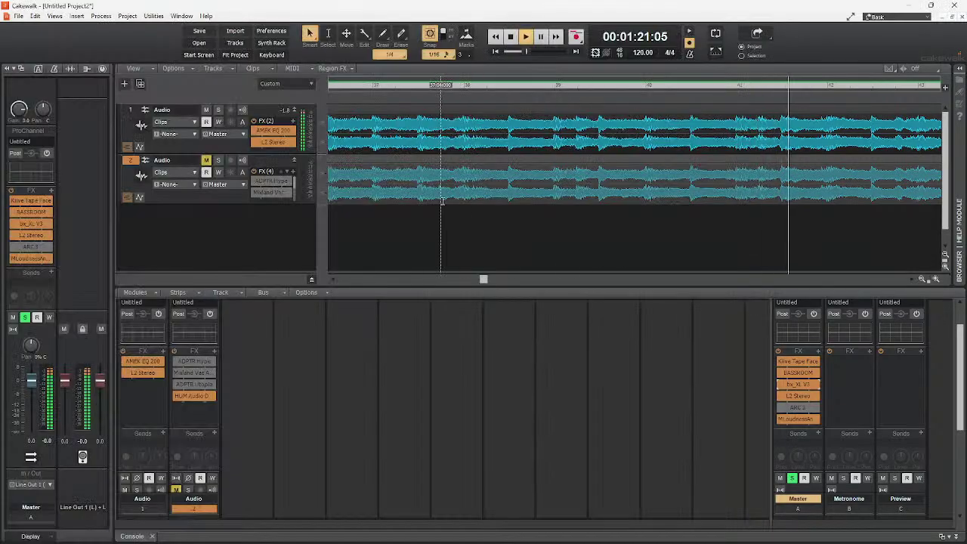
{"action": "scroll", "coordinate": [807, 399], "scroll_direction": "down", "scroll_amount": 2}
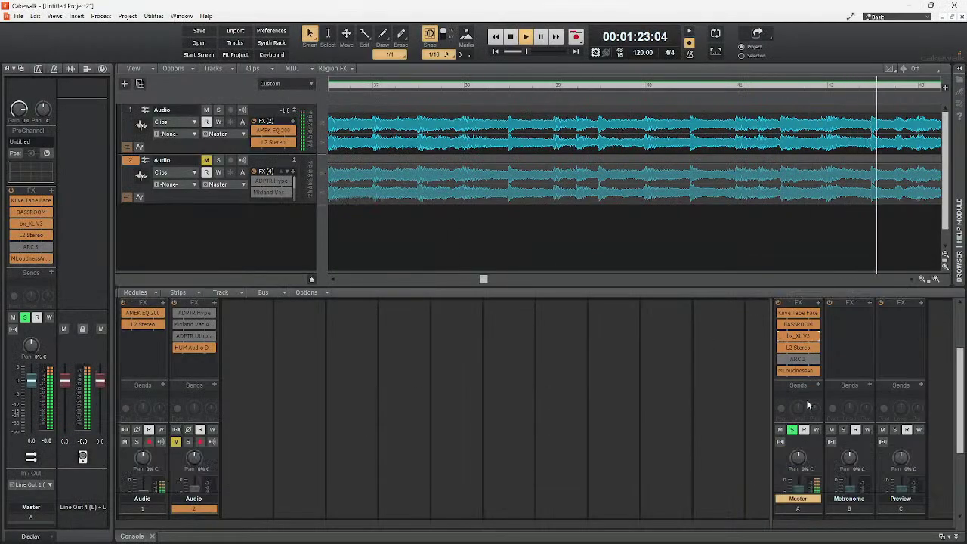
Open MLoudnessAnalyzer on the Master bus, reset its measurement, check the loudness and peak levels during playback, and close it.
{"action": "double_click", "coordinate": [798, 371]}
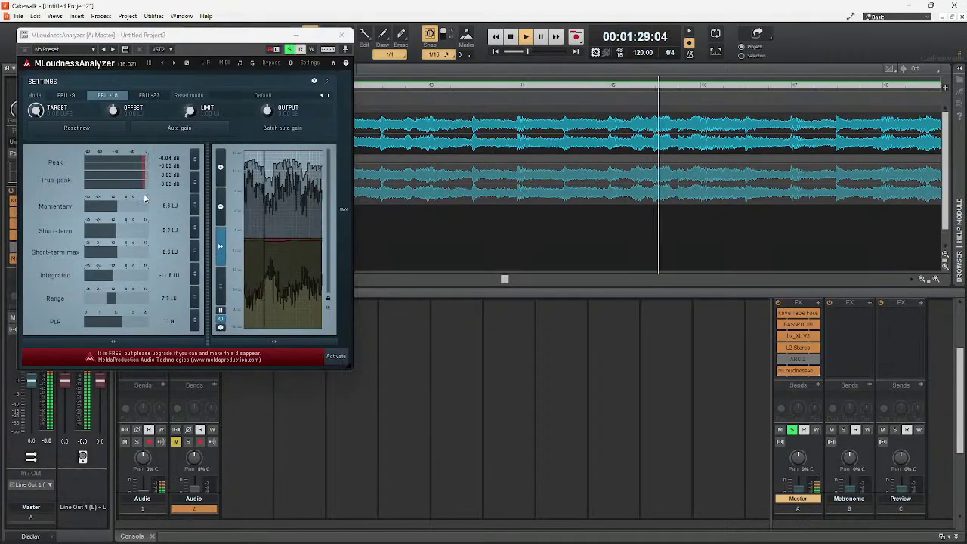
{"action": "left_click", "coordinate": [76, 130]}
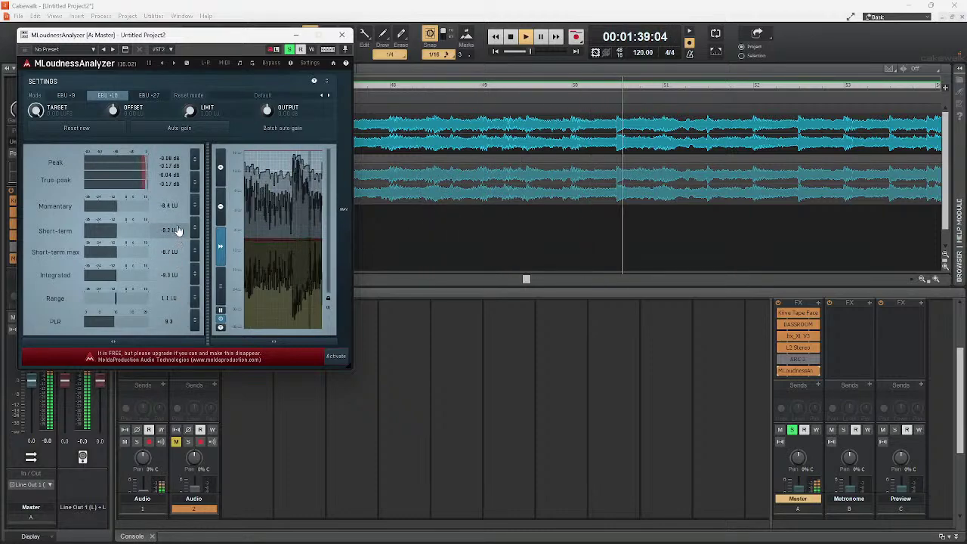
{"action": "left_click", "coordinate": [341, 35]}
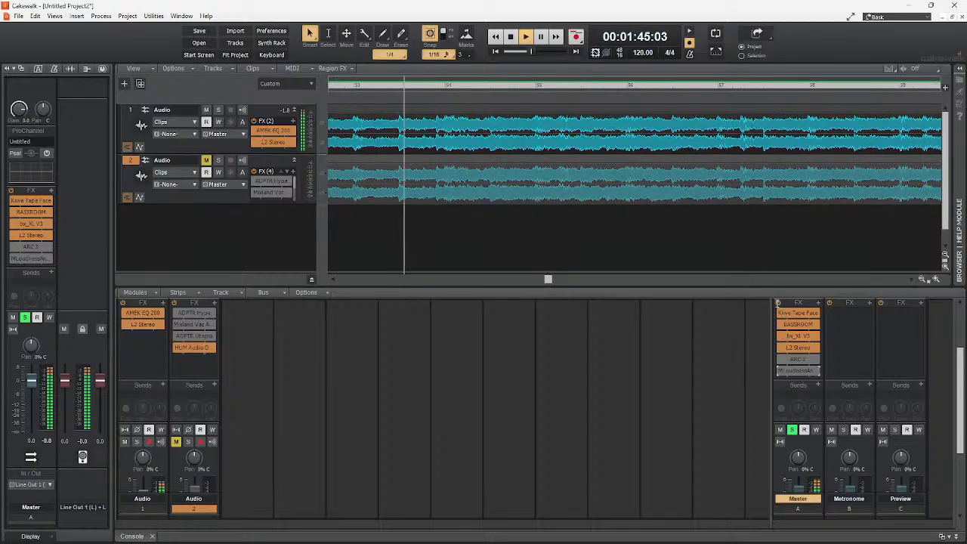
Compare the song with the Master bus effects bypassed and re-enabled, and check the attenuation in its L2 Stereo limiter.
{"action": "left_click", "coordinate": [122, 303]}
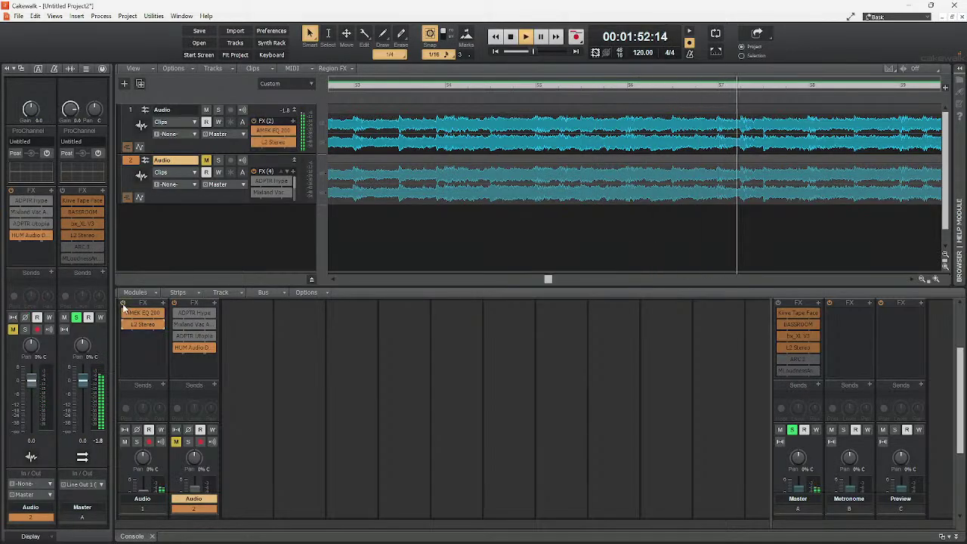
{"action": "left_click", "coordinate": [776, 302]}
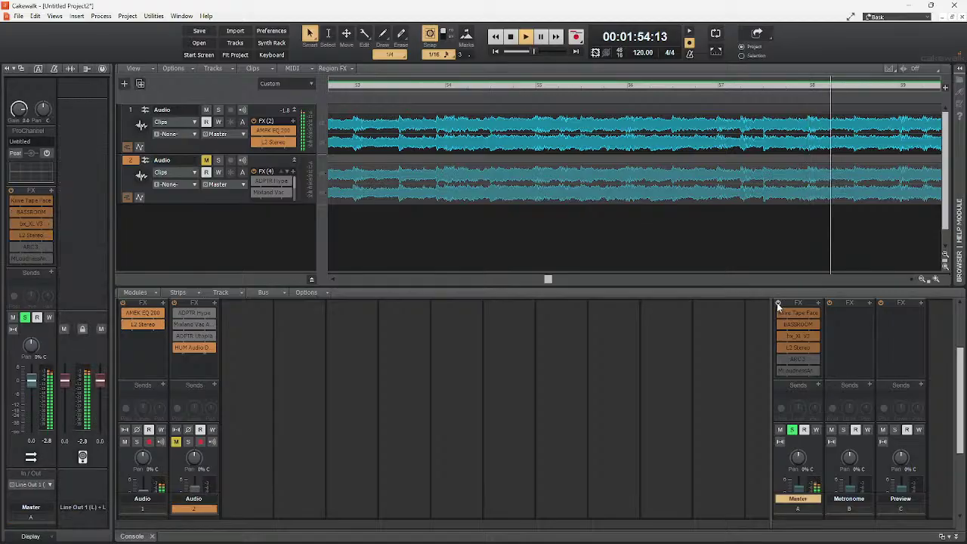
{"action": "double_click", "coordinate": [800, 349]}
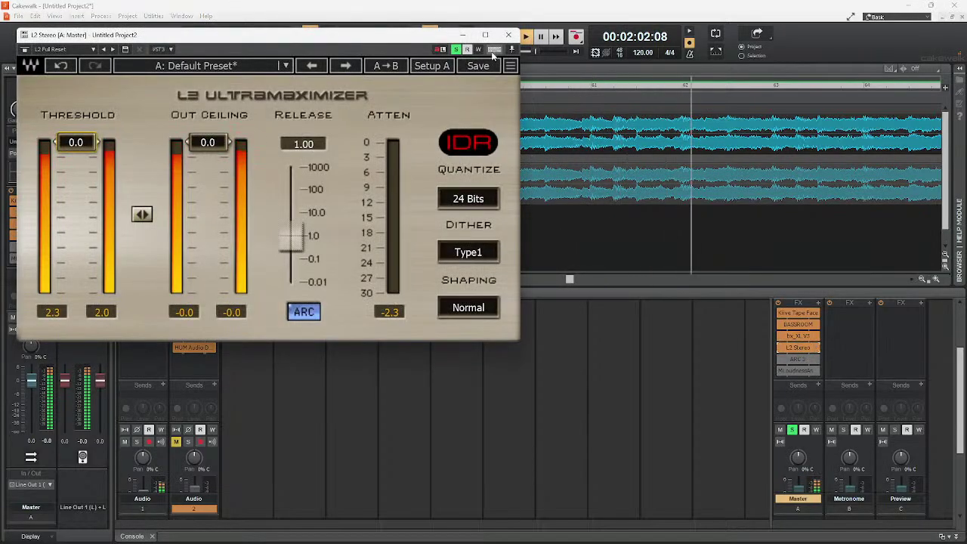
{"action": "left_click", "coordinate": [509, 35]}
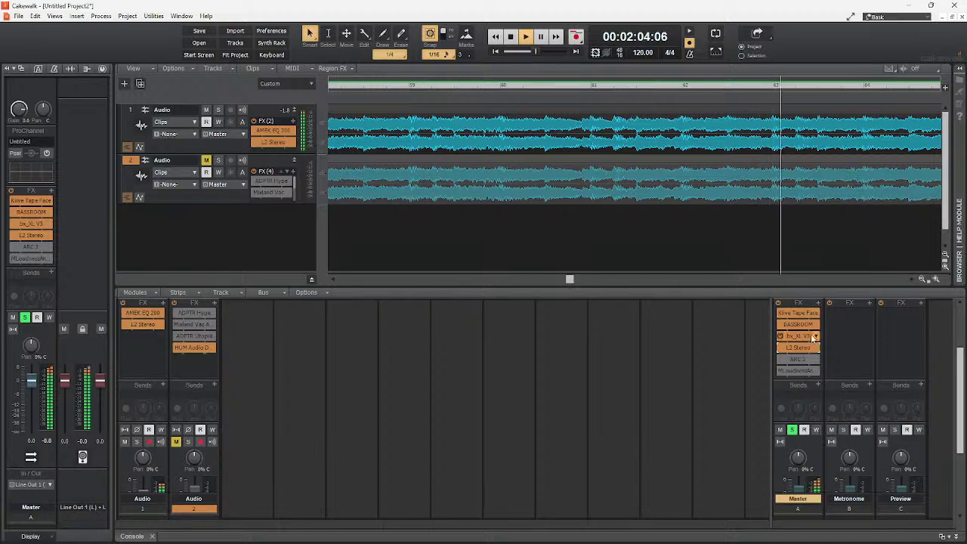
In bx_XL V3, set gain boost to Mid Lo 1.98, Mid Hi 2.46 and Side 2.40, XL to Mid Hi 26% and Side 21%, and close it.
{"action": "double_click", "coordinate": [811, 336]}
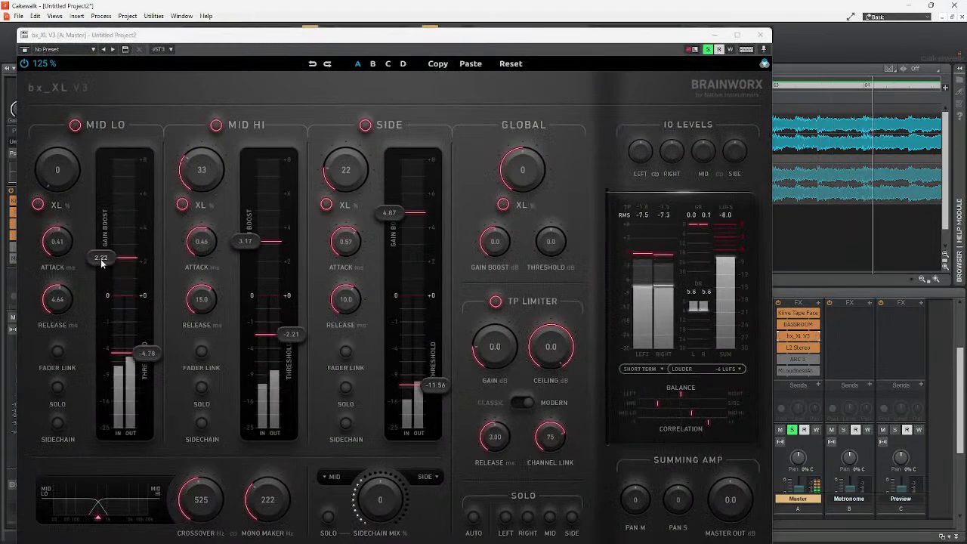
{"action": "left_click_drag", "start_coordinate": [244, 245], "coordinate": [242, 259]}
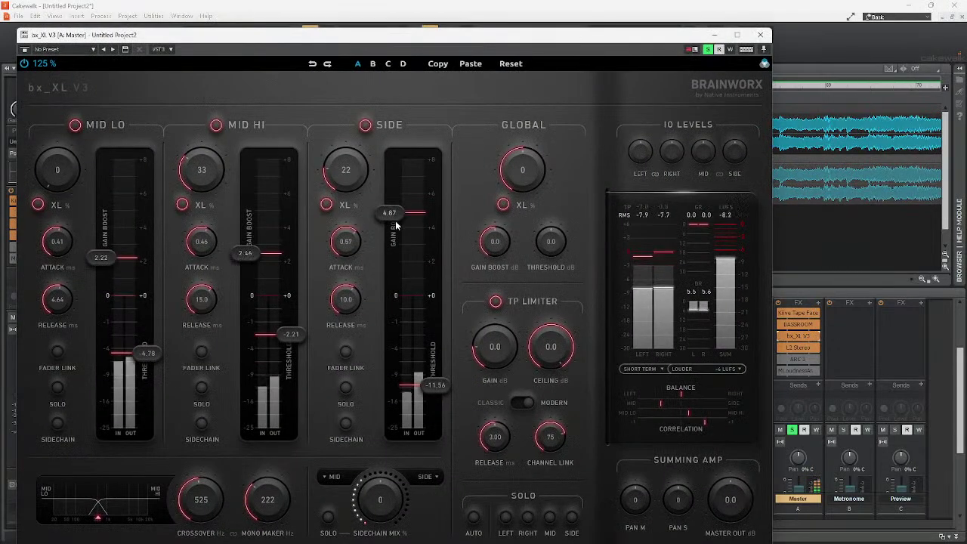
{"action": "left_click_drag", "start_coordinate": [396, 225], "coordinate": [391, 251]}
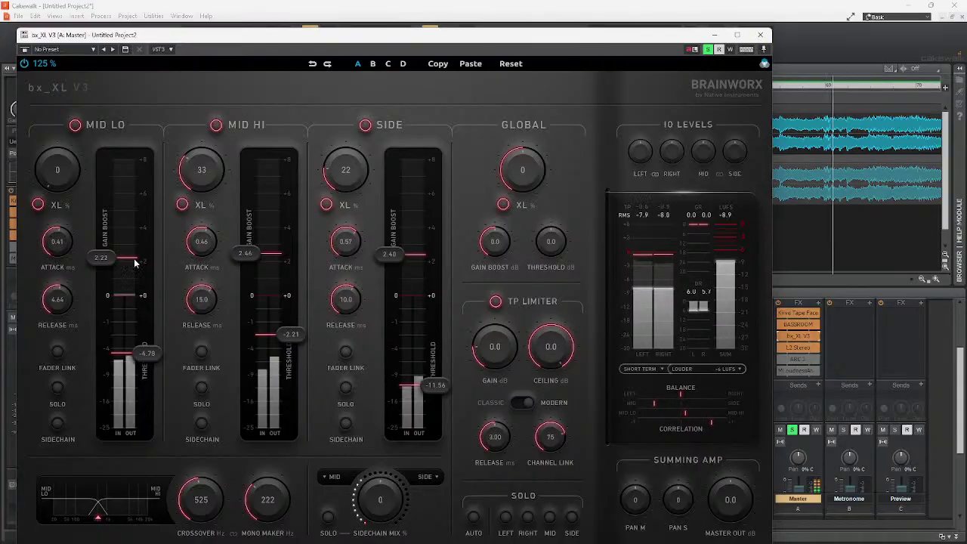
{"action": "left_click_drag", "start_coordinate": [102, 260], "coordinate": [101, 264]}
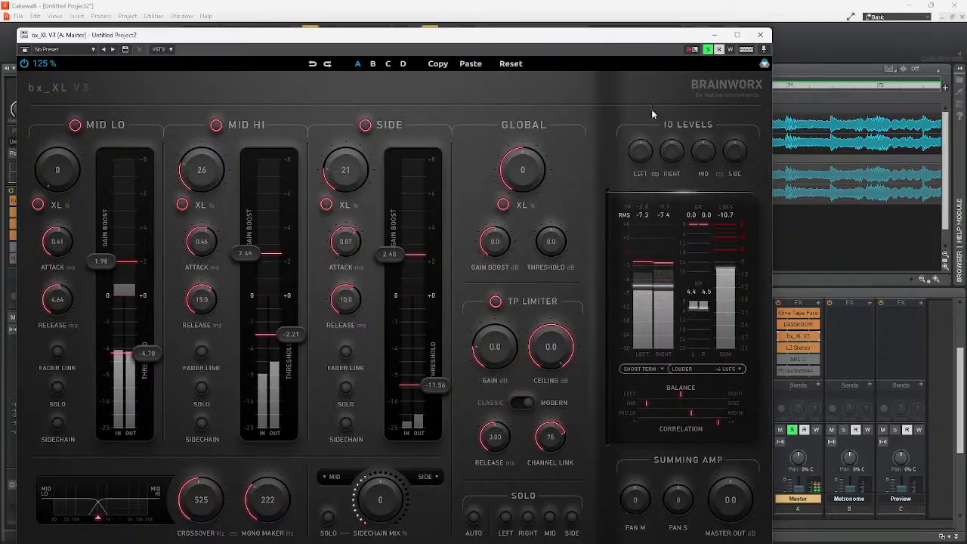
{"action": "left_click", "coordinate": [760, 35]}
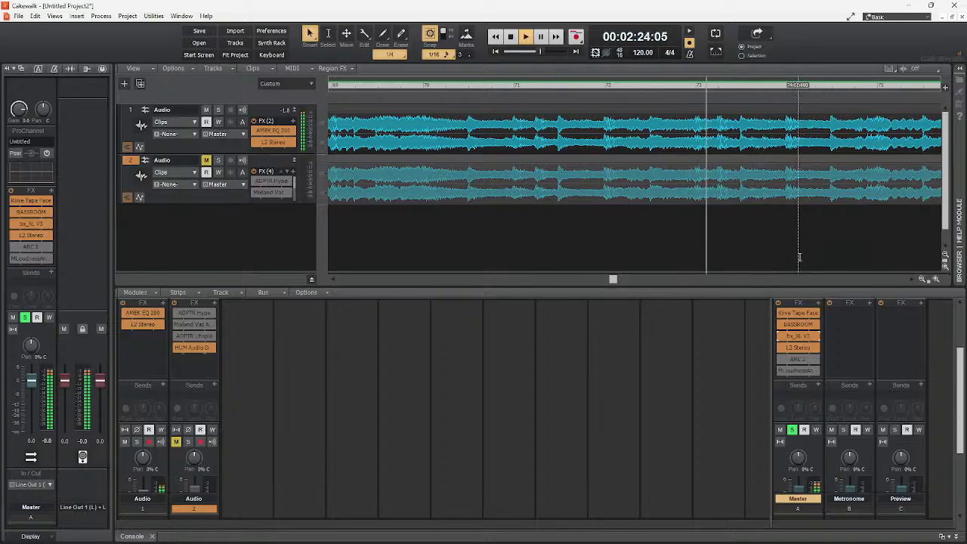
Reset MLoudnessAnalyzer on the Master bus and compare the playback with bx_XL V3, BASSROOM and Kiive Tape Face bypassed and re-enabled one by one.
{"action": "double_click", "coordinate": [797, 371]}
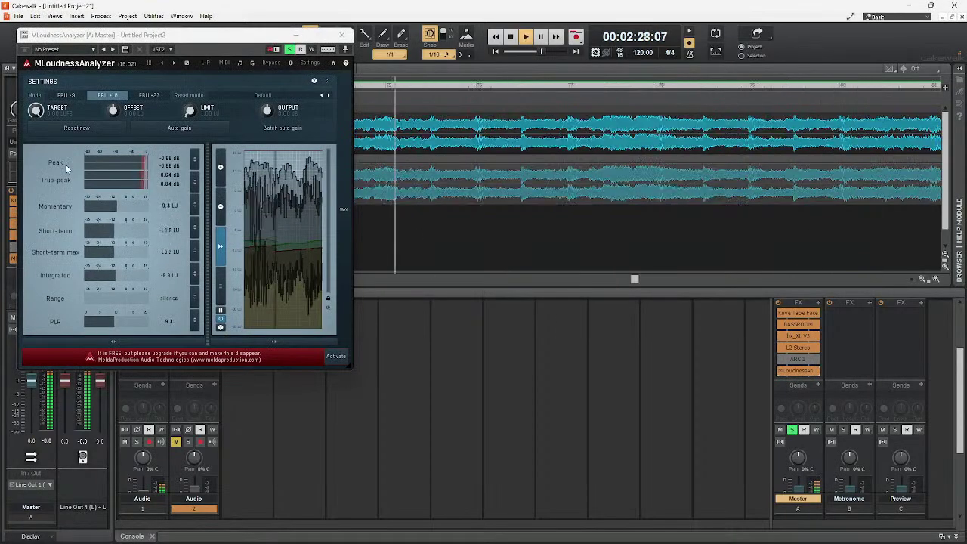
{"action": "left_click", "coordinate": [66, 130]}
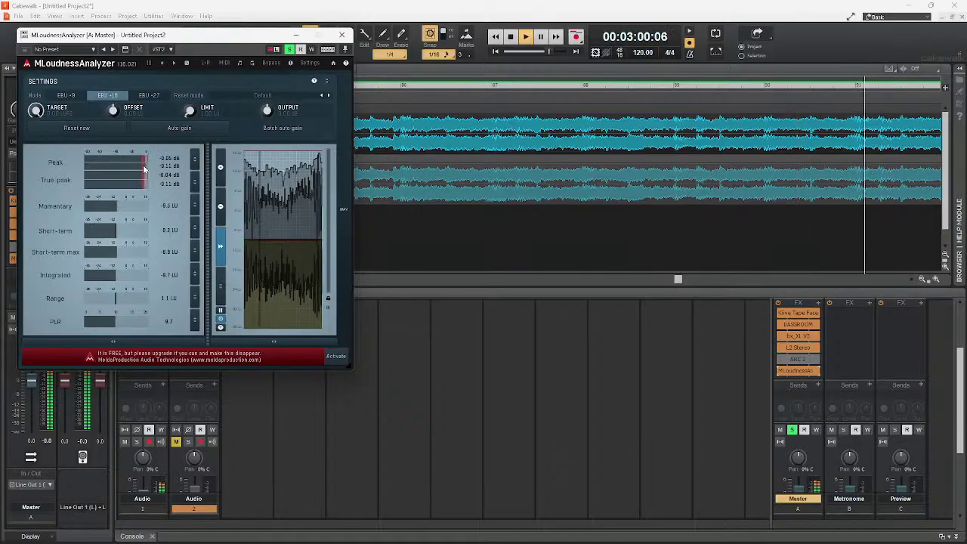
{"action": "left_click", "coordinate": [778, 337]}
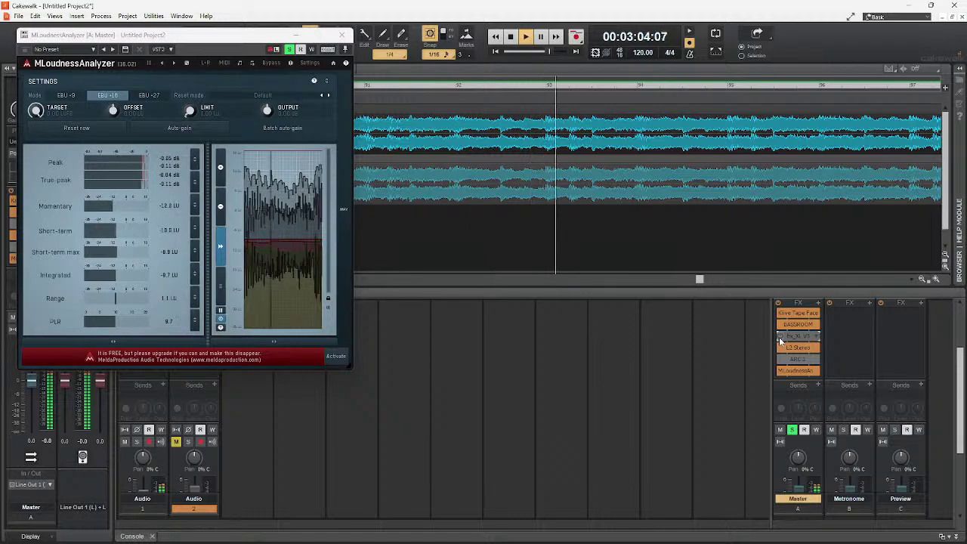
{"action": "left_click", "coordinate": [779, 337]}
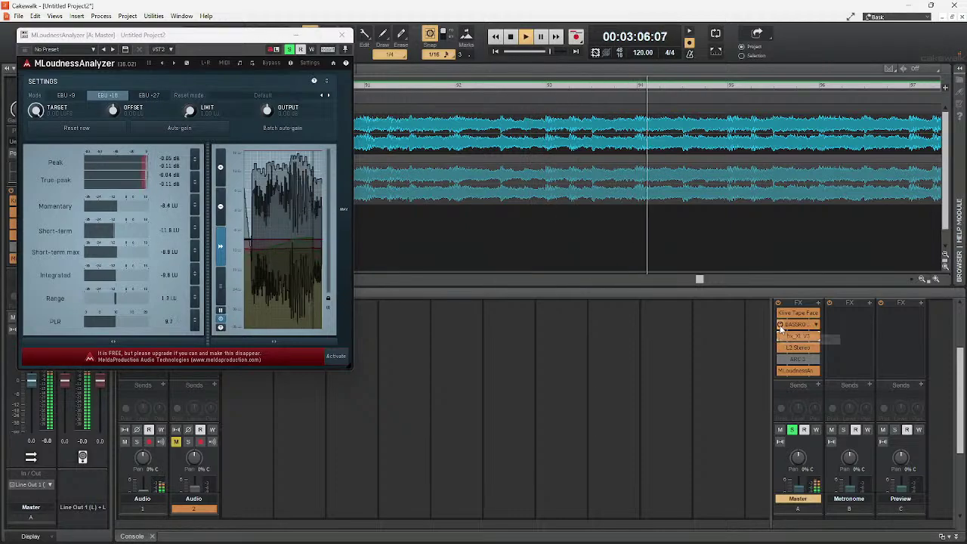
{"action": "left_click", "coordinate": [779, 325]}
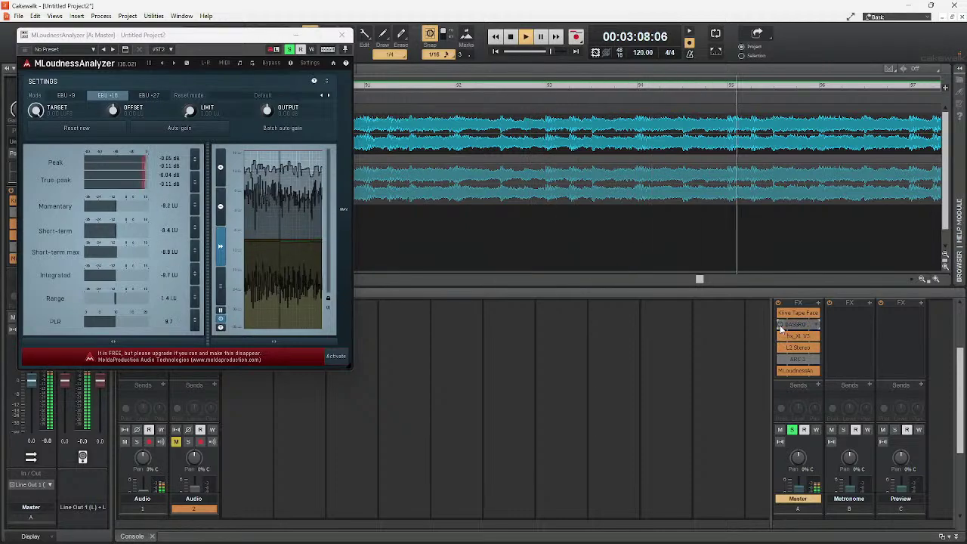
{"action": "left_click", "coordinate": [778, 325]}
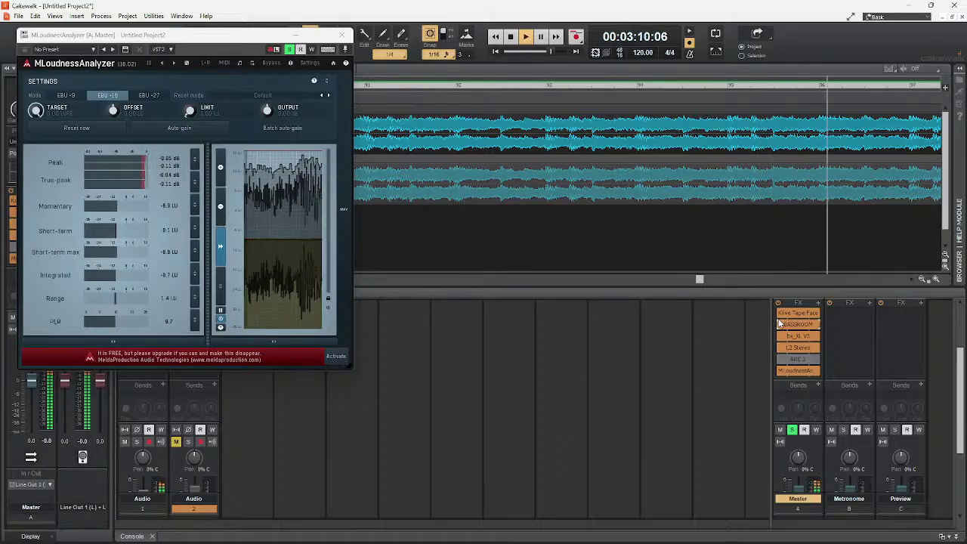
{"action": "left_click", "coordinate": [778, 313]}
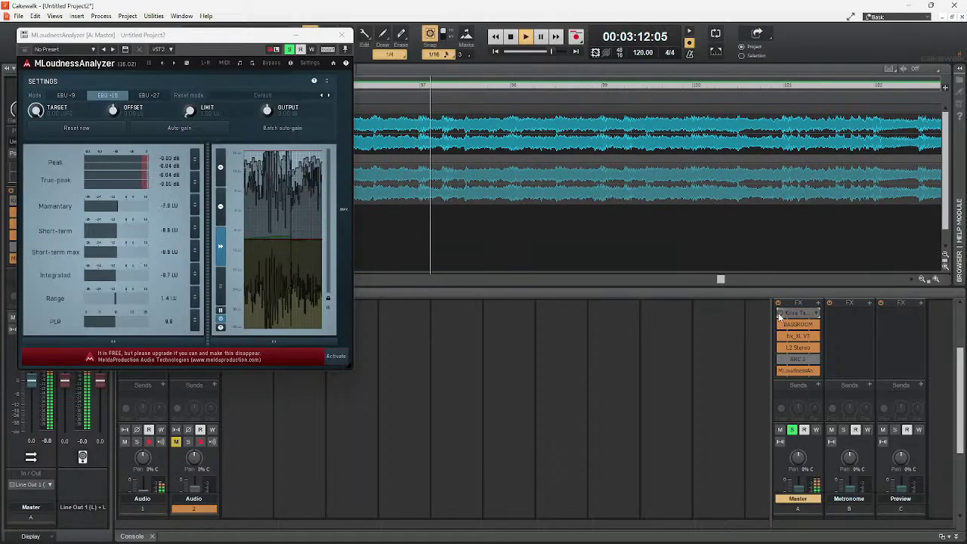
{"action": "left_click", "coordinate": [778, 312]}
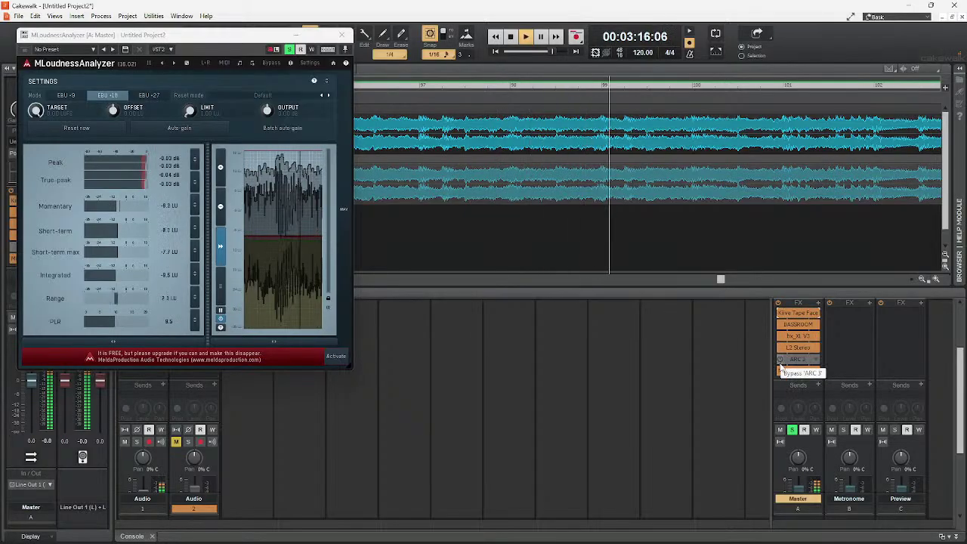
Compare track 1 with AMEK EQ 200 and L2 Stereo bypassed and re-enabled in turn, and check the L2 Stereo limiter's attenuation.
{"action": "left_click_drag", "start_coordinate": [256, 44], "coordinate": [575, 51]}
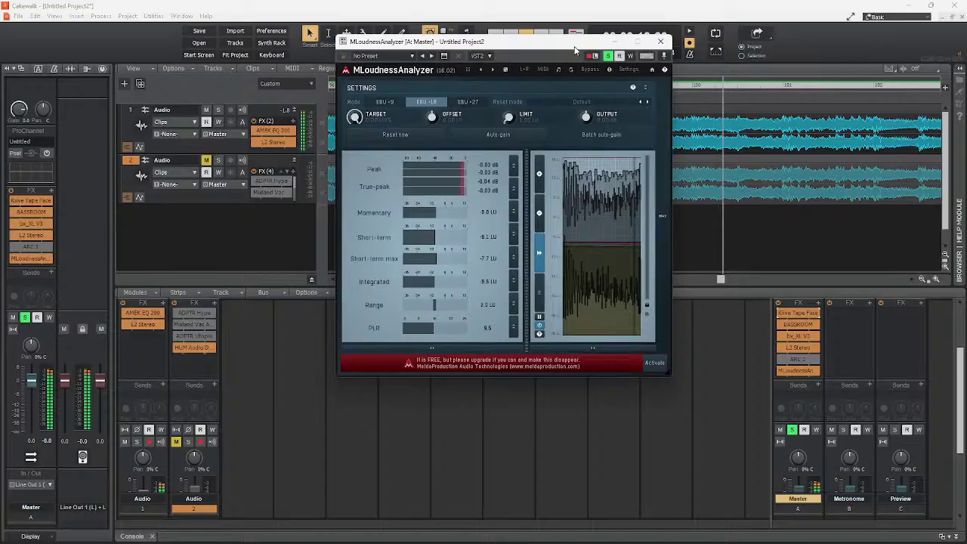
{"action": "left_click", "coordinate": [125, 316]}
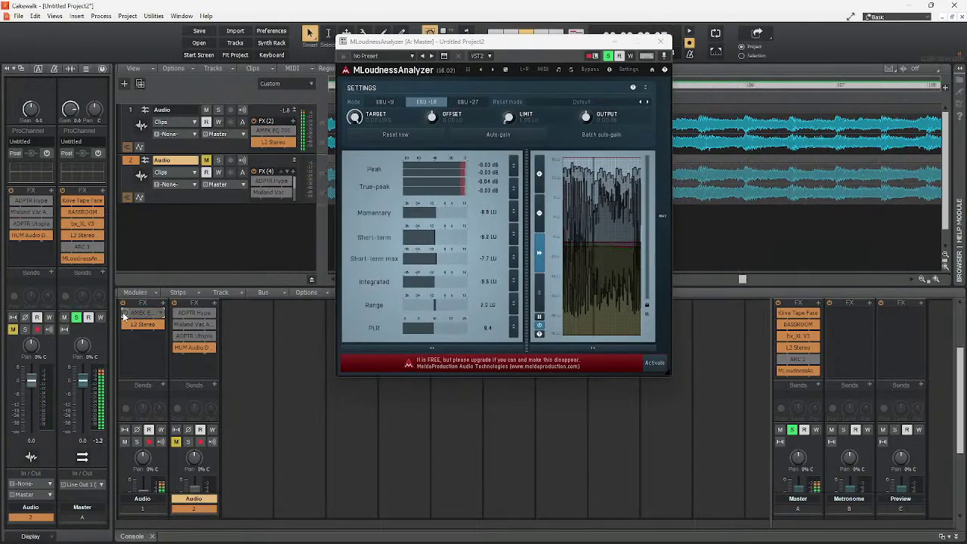
{"action": "left_click", "coordinate": [124, 314]}
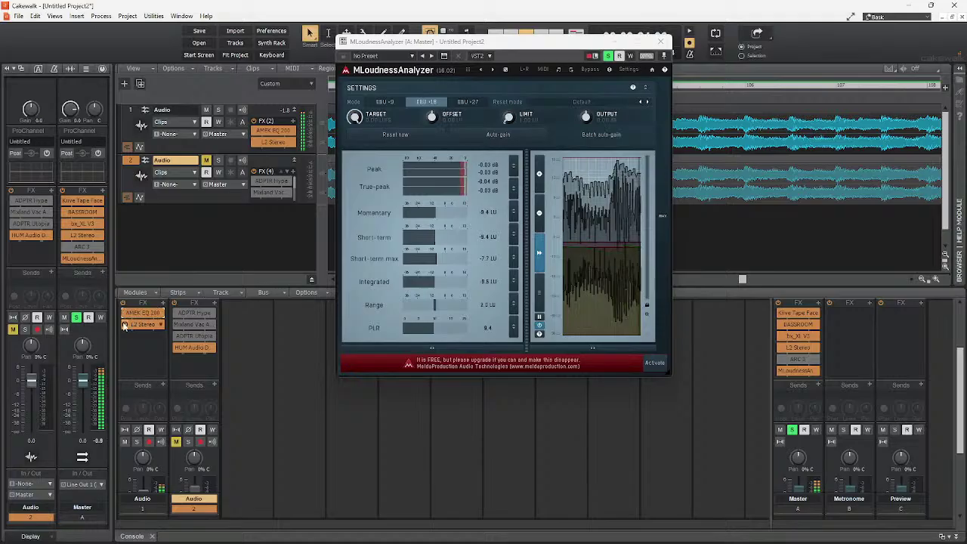
{"action": "left_click", "coordinate": [123, 324]}
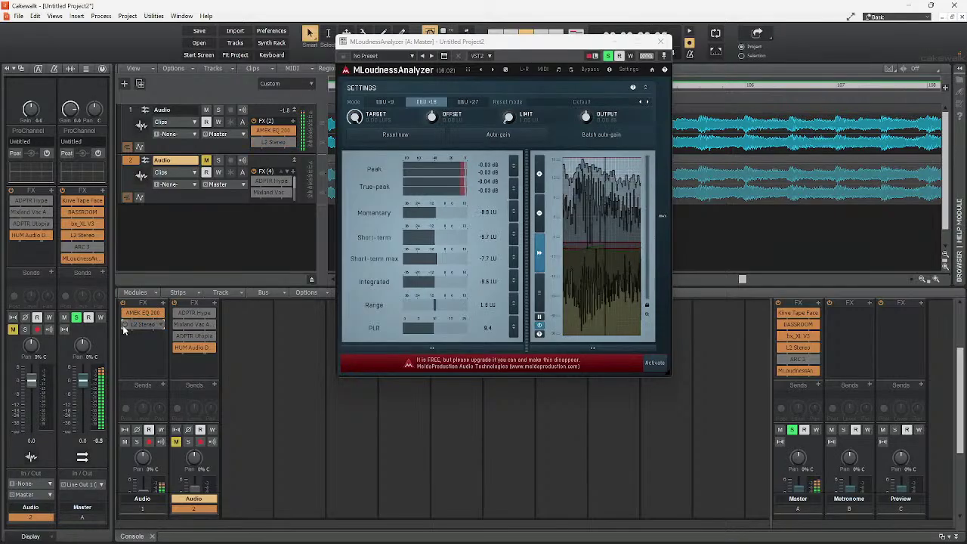
{"action": "left_click", "coordinate": [123, 324]}
{"action": "double_click", "coordinate": [141, 325]}
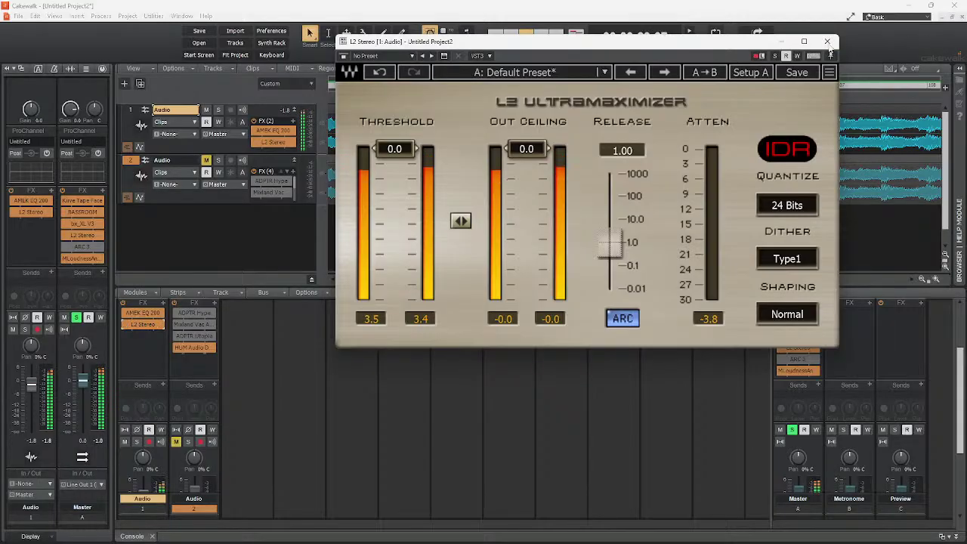
{"action": "left_click", "coordinate": [827, 41]}
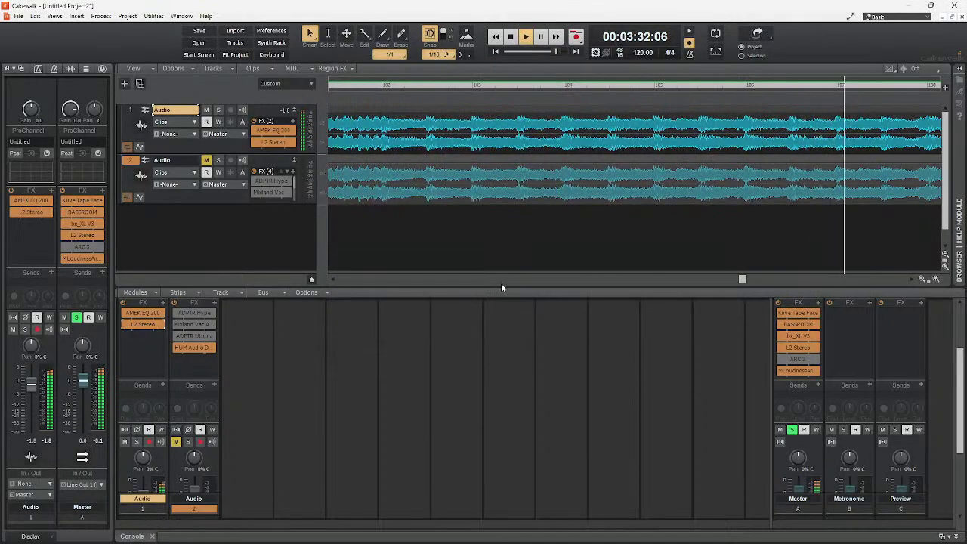
Stop playback and bypass L2 Stereo, bx_XL V3, BASSROOM and Kiive Tape Face on the Master bus.
{"action": "key", "text": "space"}
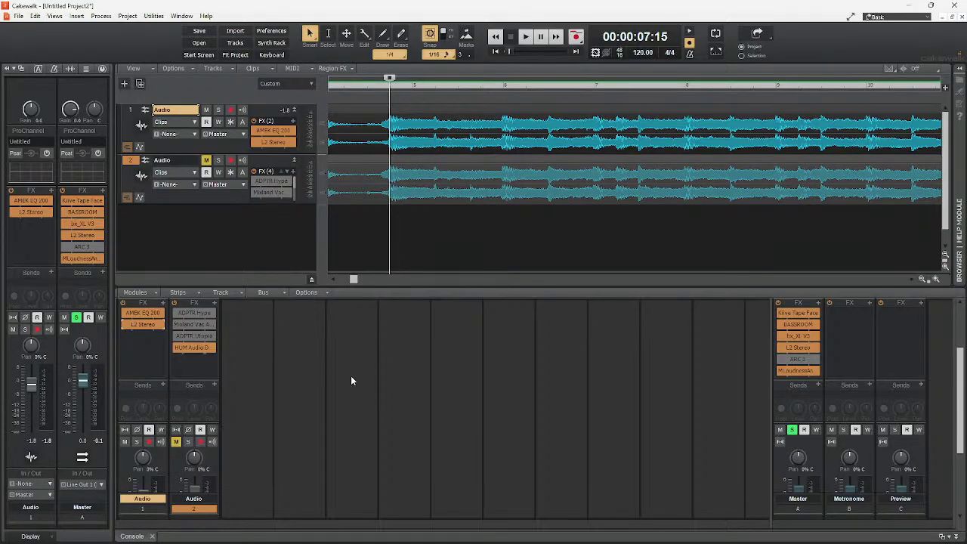
{"action": "left_click", "coordinate": [780, 347]}
{"action": "left_click", "coordinate": [781, 336]}
{"action": "left_click", "coordinate": [780, 324]}
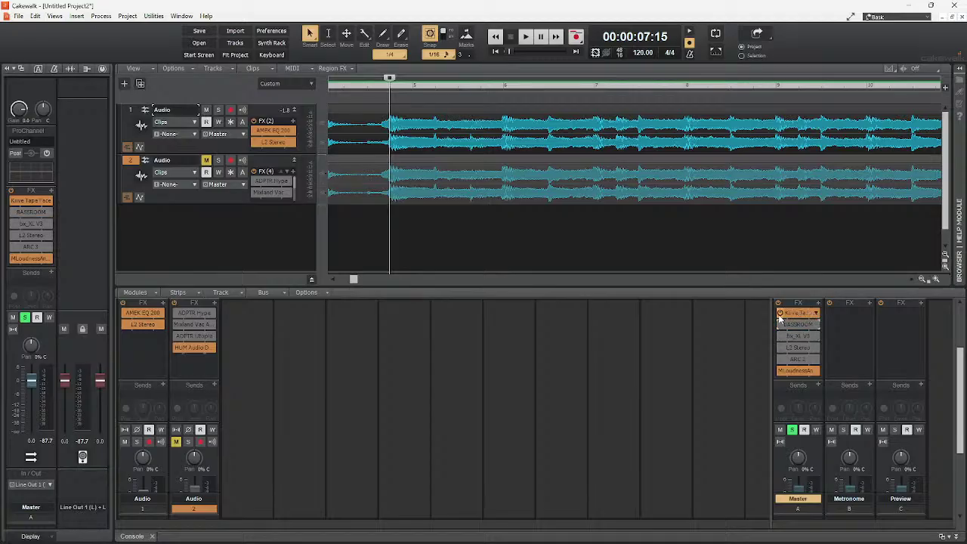
{"action": "left_click", "coordinate": [779, 313]}
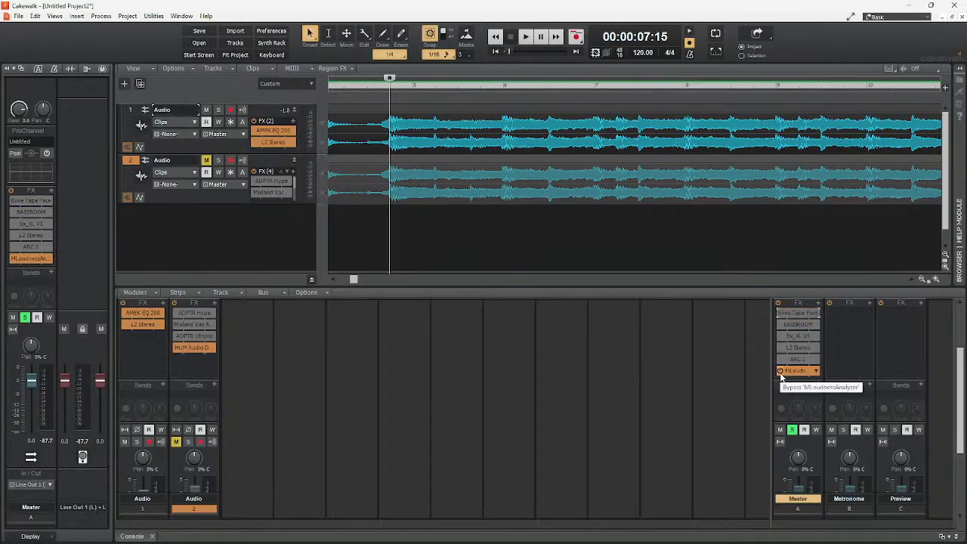
Mute audio track 1 and unmute audio track 2.
{"action": "left_click", "coordinate": [124, 441]}
{"action": "left_click", "coordinate": [176, 441]}
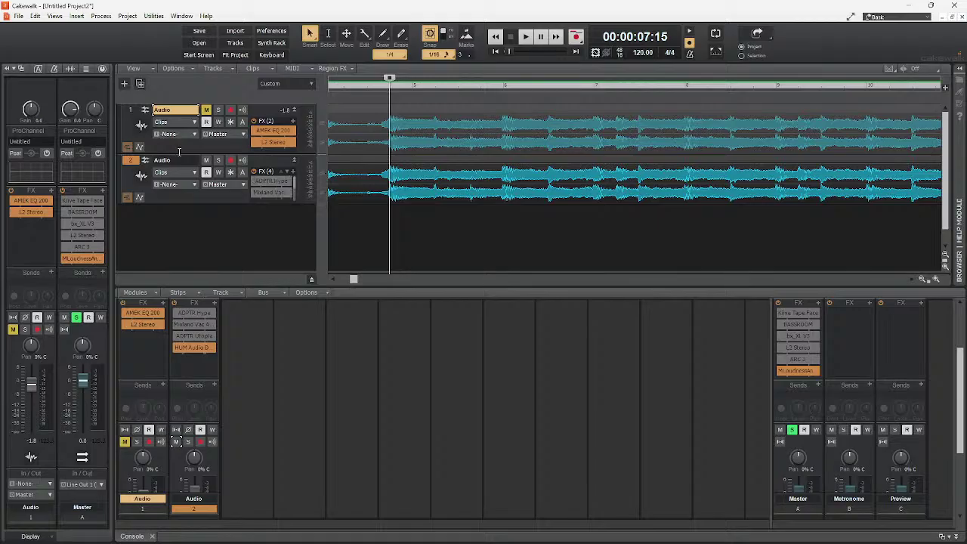
Save the project under the new name "Mastering WCIB" and dismiss the project file type information so it does not appear again.
{"action": "left_click", "coordinate": [18, 16]}
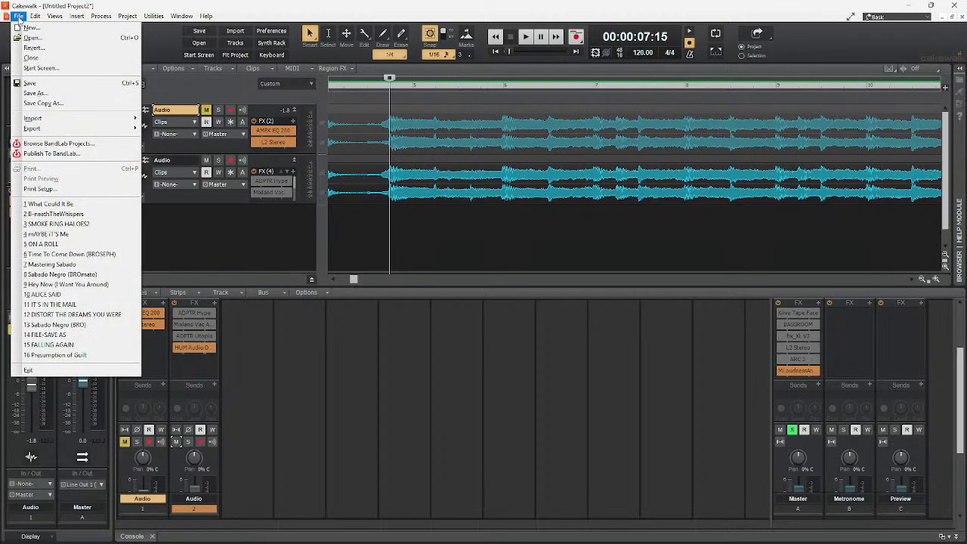
{"action": "left_click", "coordinate": [41, 93]}
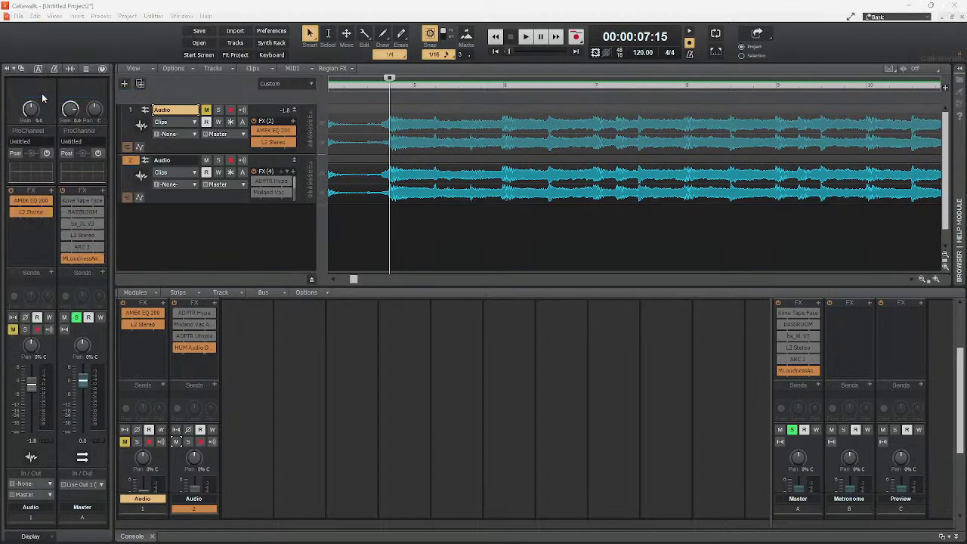
{"action": "type", "text": "Master"}
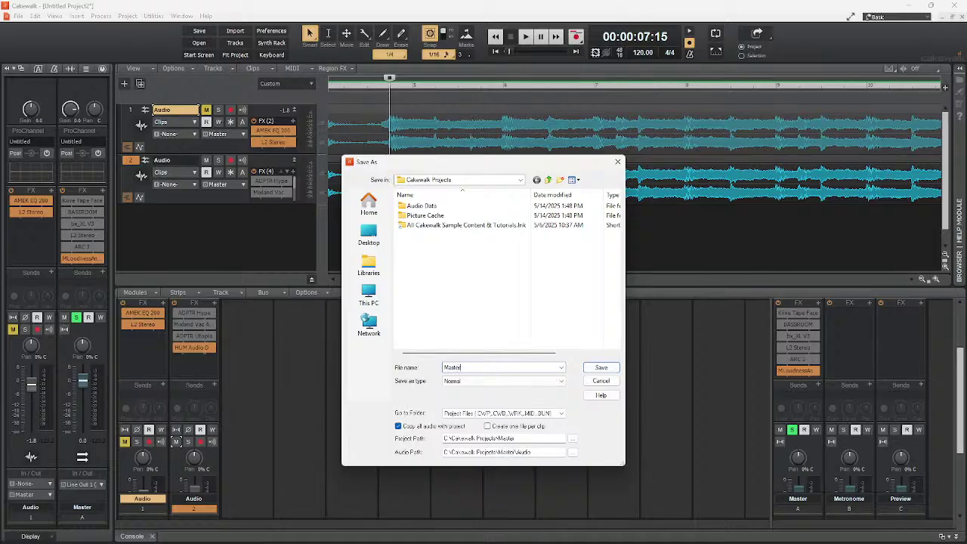
{"action": "type", "text": "ing WCIB"}
{"action": "left_click", "coordinate": [597, 367]}
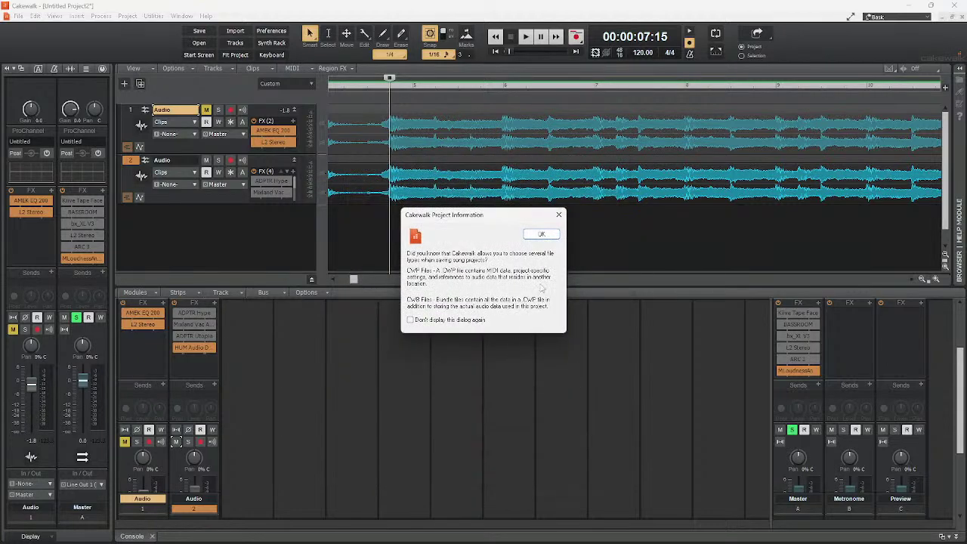
{"action": "left_click", "coordinate": [411, 319]}
{"action": "left_click", "coordinate": [545, 235]}
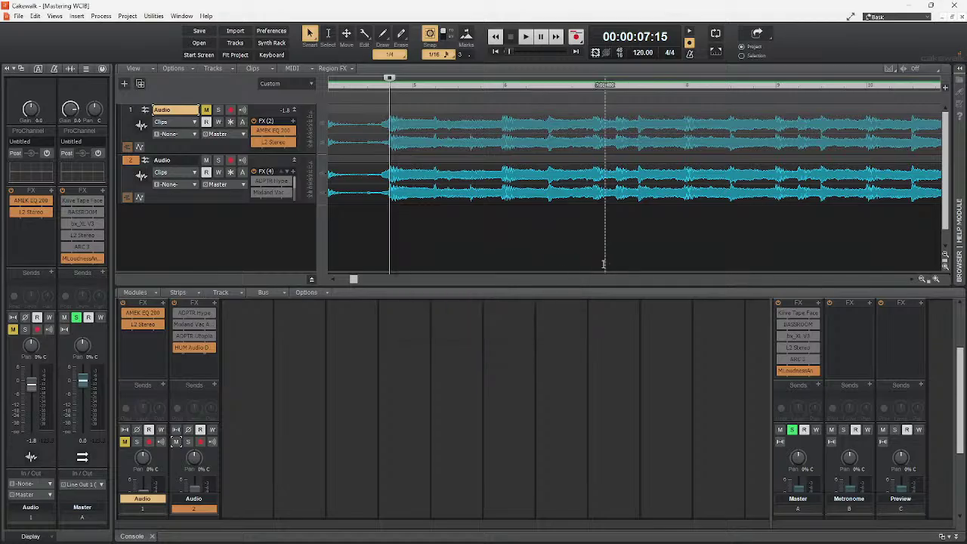
Play the project with the Console expanded to full height, and enable and open ADPTR Hype on track 2.
{"action": "left_click", "coordinate": [529, 42]}
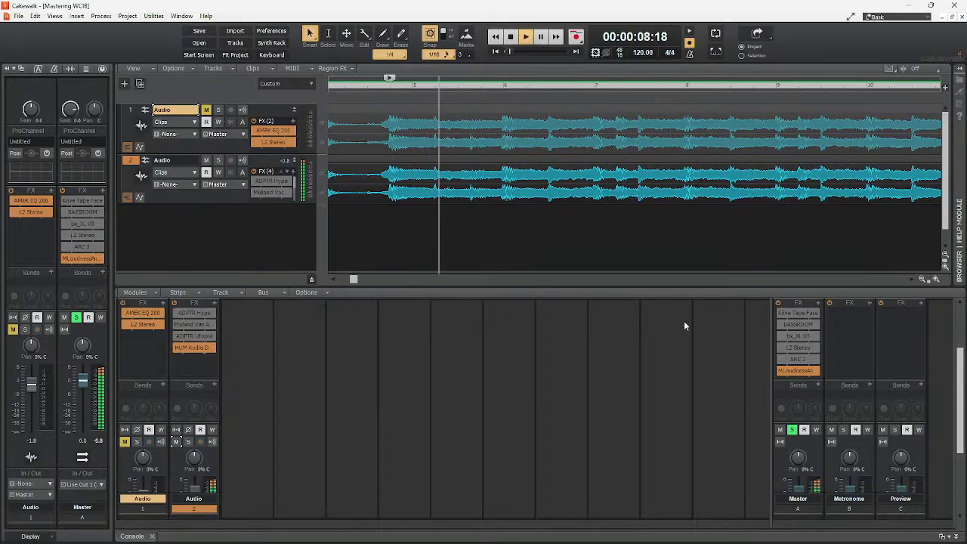
{"action": "double_click", "coordinate": [132, 536]}
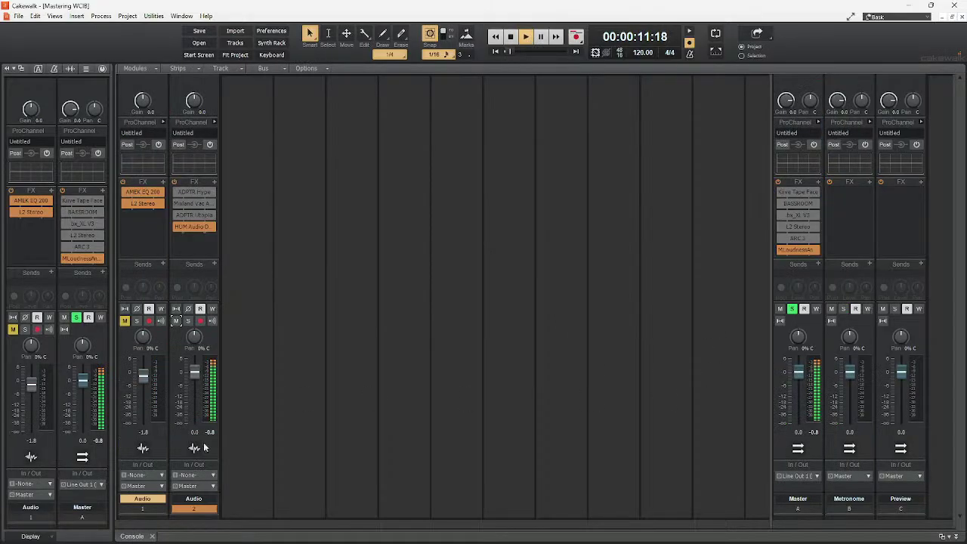
{"action": "double_click", "coordinate": [179, 195]}
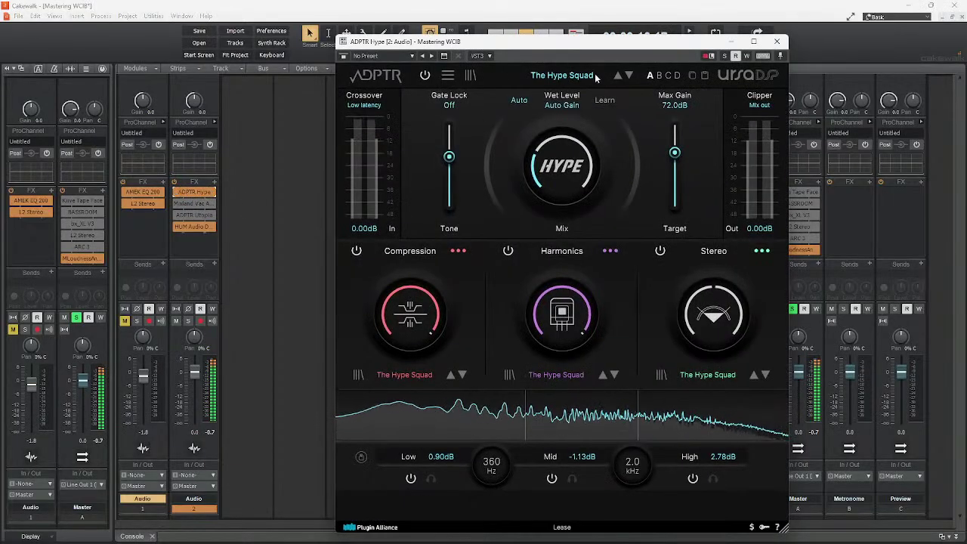
Look through ADPTR Hype's preset library and return to its main controls.
{"action": "left_click", "coordinate": [469, 77]}
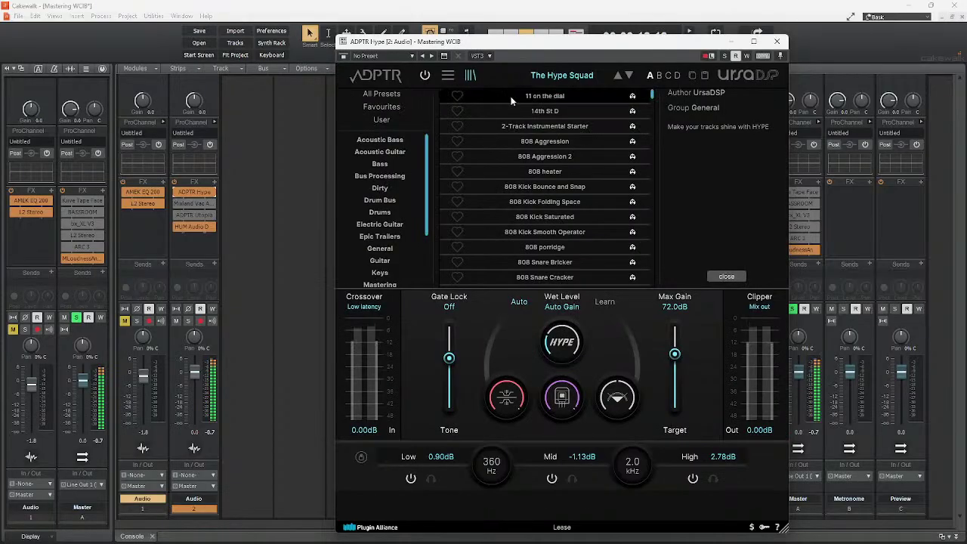
{"action": "scroll", "coordinate": [537, 185], "scroll_direction": "down", "scroll_amount": 10}
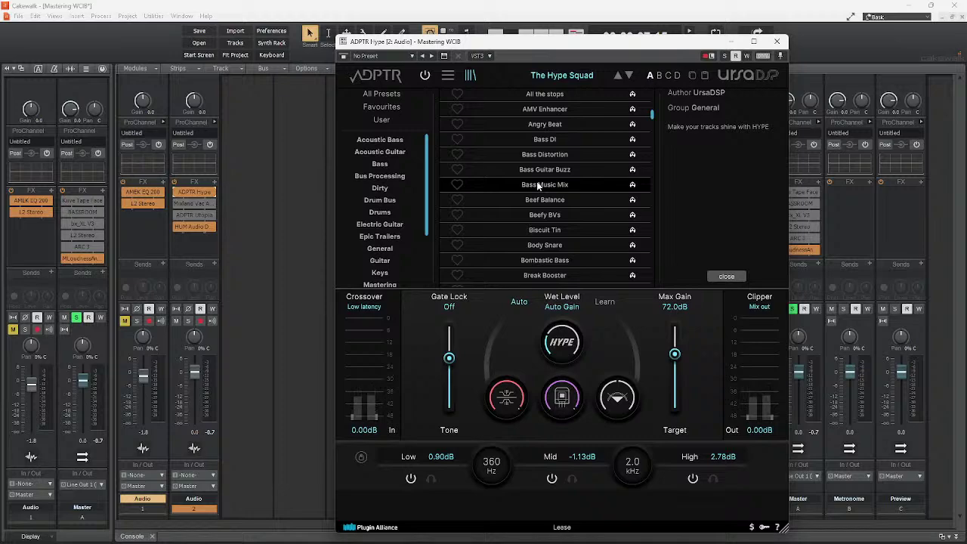
{"action": "scroll", "coordinate": [538, 185], "scroll_direction": "down", "scroll_amount": 3}
{"action": "scroll", "coordinate": [538, 185], "scroll_direction": "down", "scroll_amount": 6}
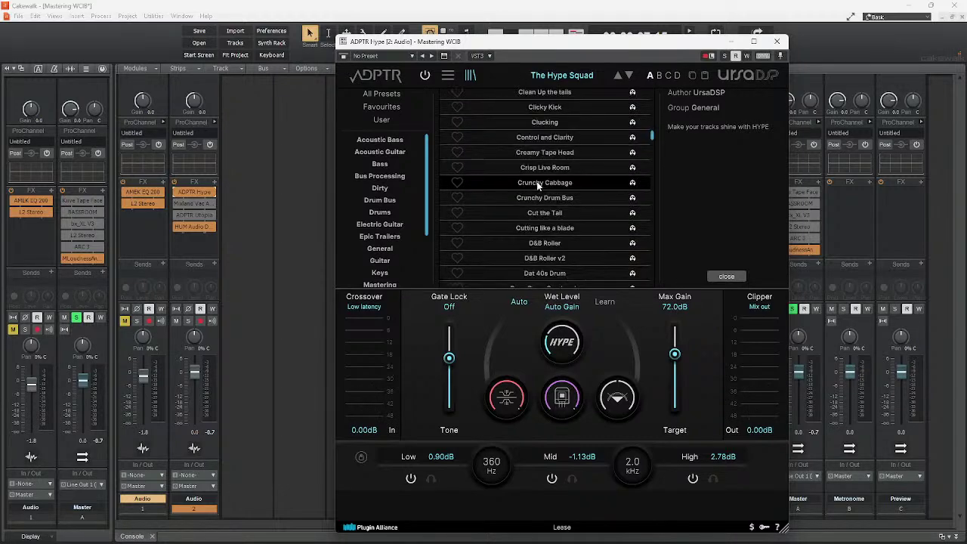
{"action": "left_click", "coordinate": [468, 76]}
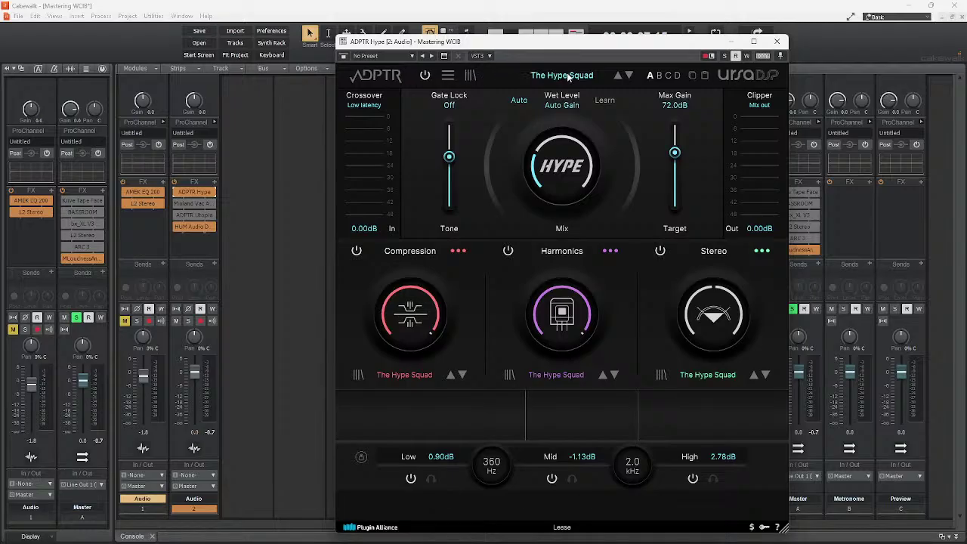
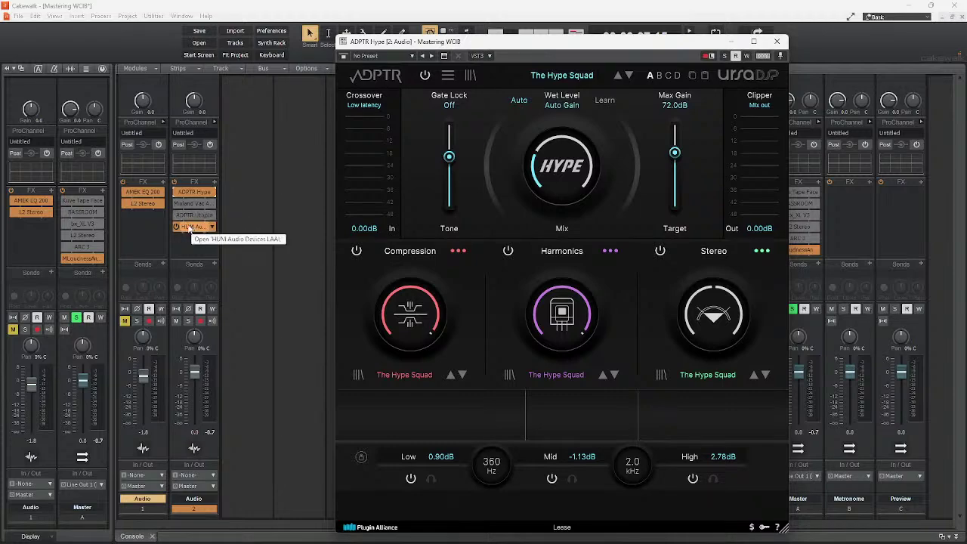
Bypass ADPTR Hype on track 2 and view the preset library of ADPTR Utopia.
{"action": "double_click", "coordinate": [192, 216]}
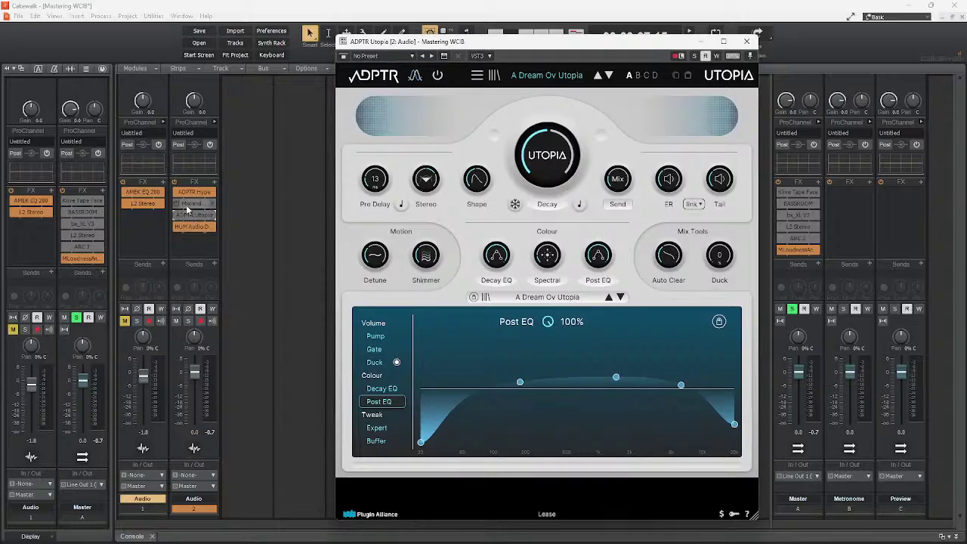
{"action": "left_click", "coordinate": [177, 192]}
{"action": "left_click", "coordinate": [176, 204]}
{"action": "left_click", "coordinate": [177, 217]}
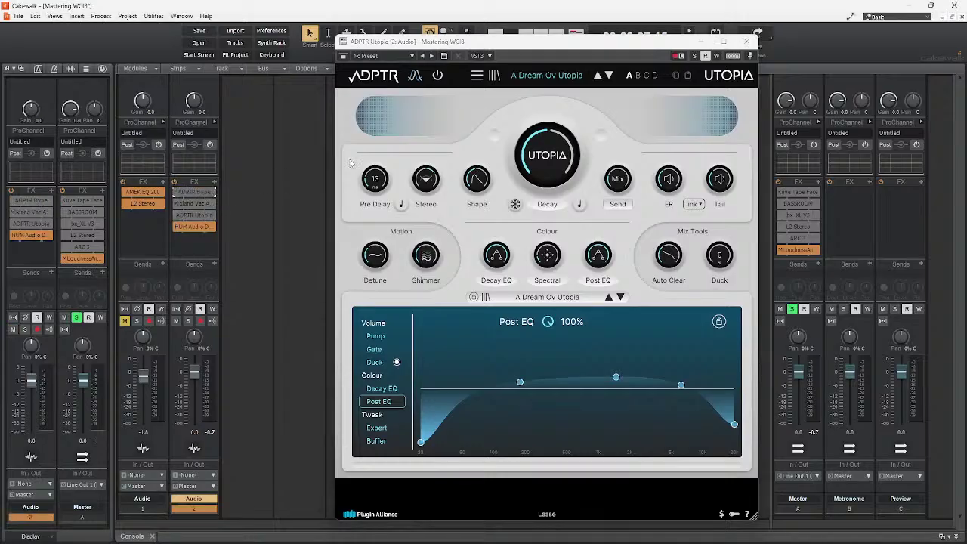
{"action": "left_click", "coordinate": [493, 77]}
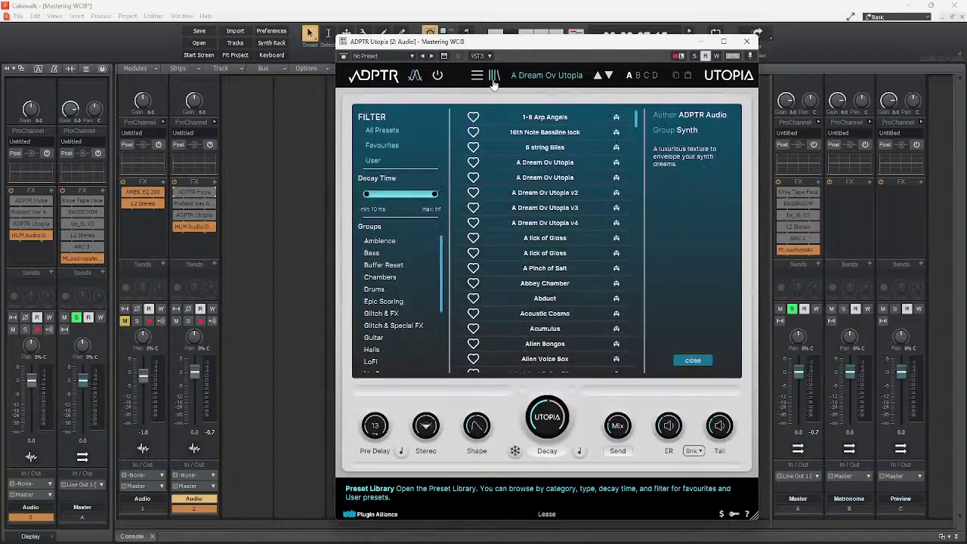
{"action": "left_click", "coordinate": [493, 78]}
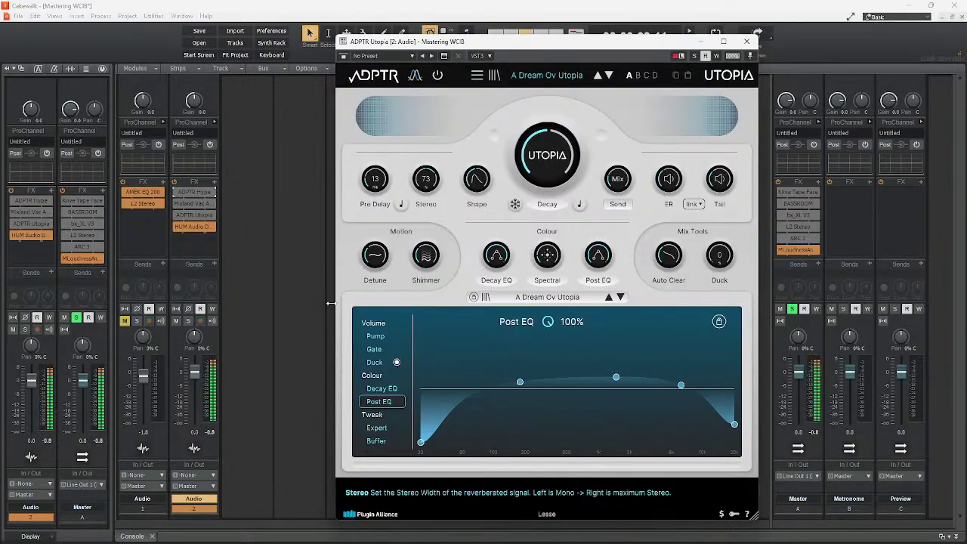
Mute track 2 with ADPTR Utopia closed, and switch the Master bus from solo to mute.
{"action": "left_click", "coordinate": [13, 330]}
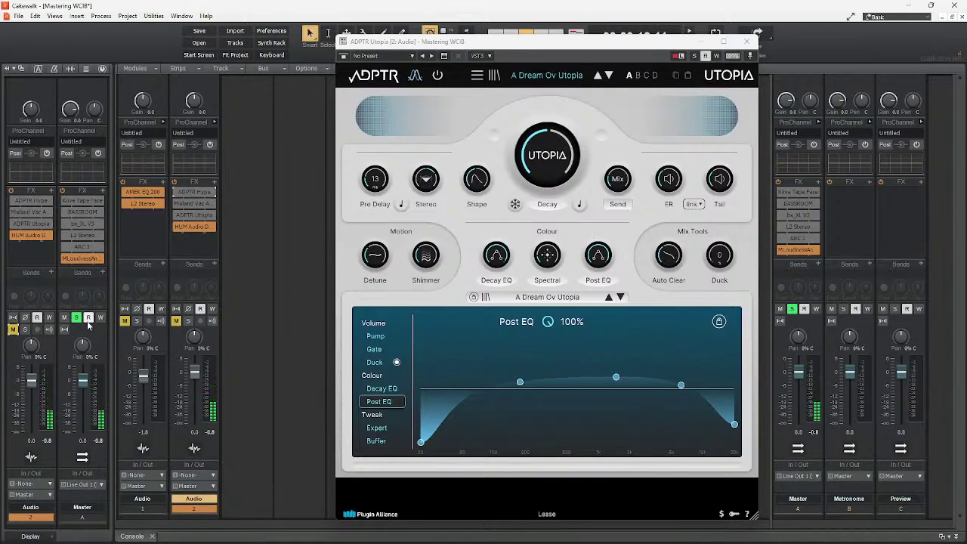
{"action": "left_click", "coordinate": [746, 41]}
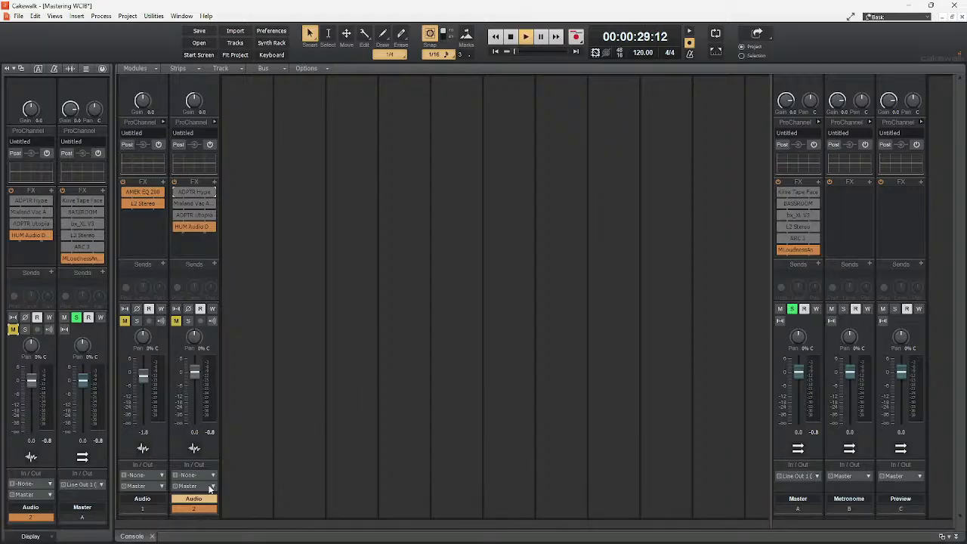
{"action": "left_click", "coordinate": [85, 516]}
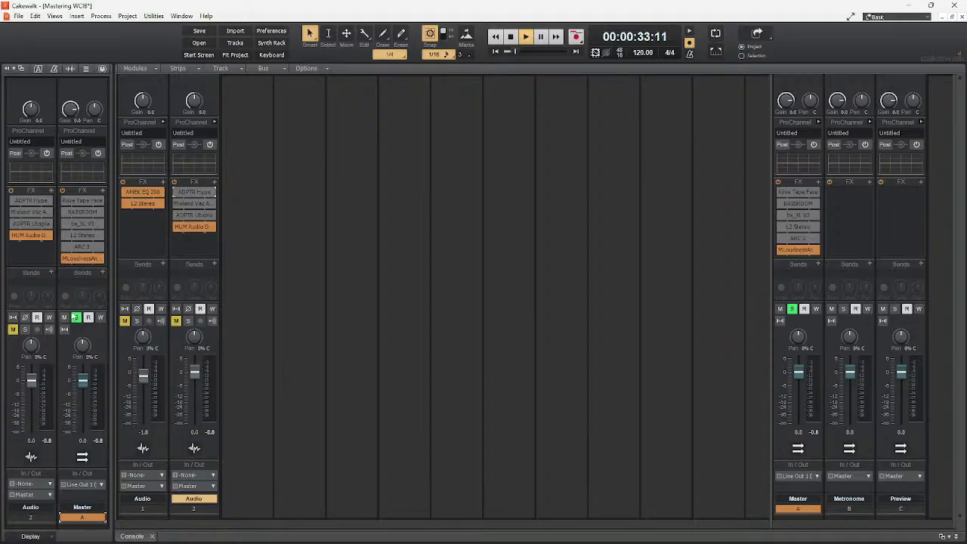
{"action": "left_click_drag", "start_coordinate": [40, 235], "coordinate": [65, 236]}
{"action": "left_click", "coordinate": [76, 317]}
{"action": "left_click", "coordinate": [64, 317]}
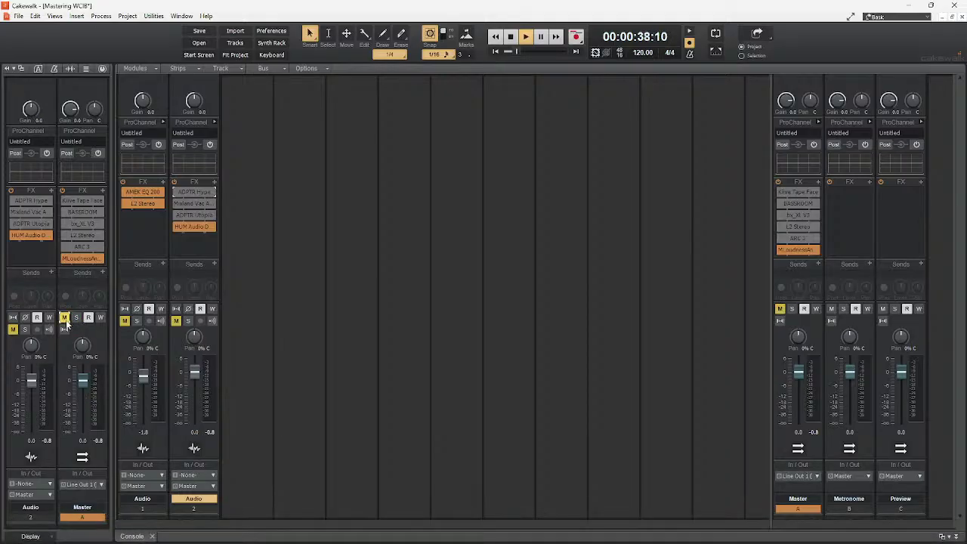
Unmute track 2, try its solo on and off, and stop playback.
{"action": "left_click", "coordinate": [25, 329]}
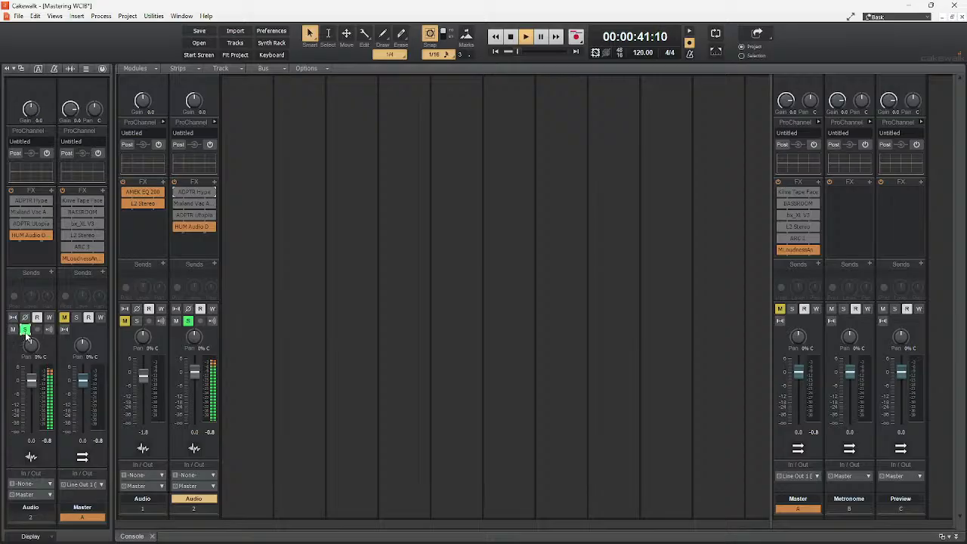
{"action": "left_click", "coordinate": [188, 321]}
{"action": "left_click", "coordinate": [189, 321]}
{"action": "key", "text": "space"}
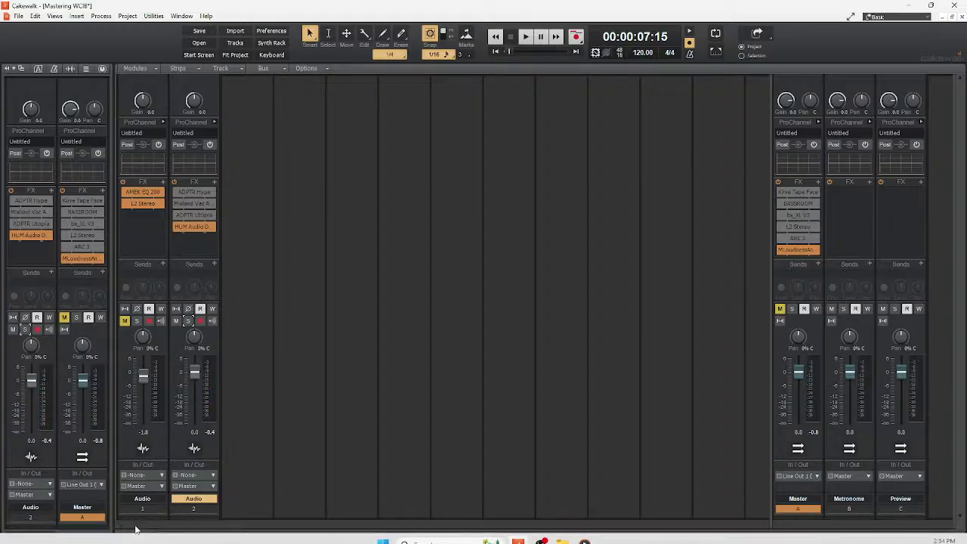
Restore the track view, unmute the Master bus and play the project with track 2 soloed.
{"action": "left_click", "coordinate": [134, 536]}
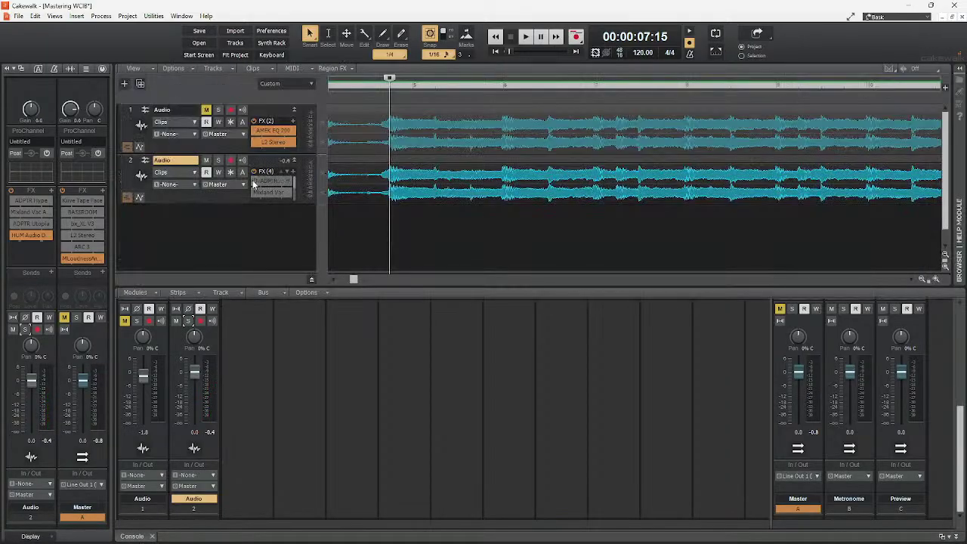
{"action": "scroll", "coordinate": [219, 193], "scroll_direction": "down", "scroll_amount": 1}
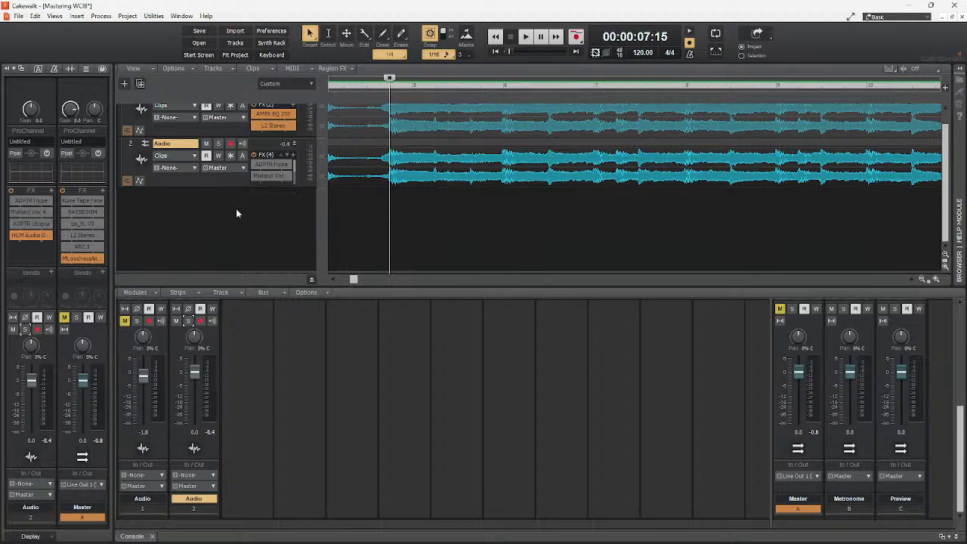
{"action": "left_click", "coordinate": [781, 314]}
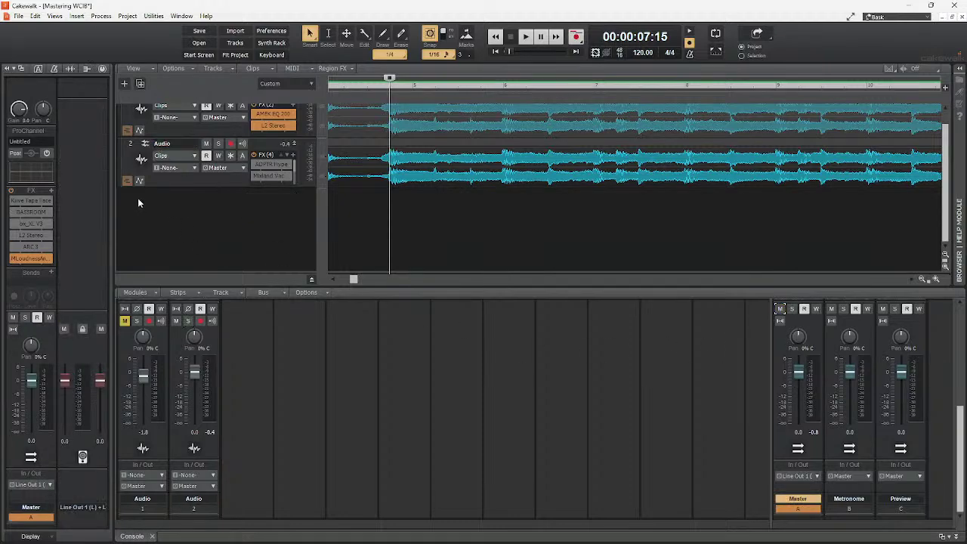
{"action": "left_click", "coordinate": [217, 144]}
{"action": "key", "text": "space"}
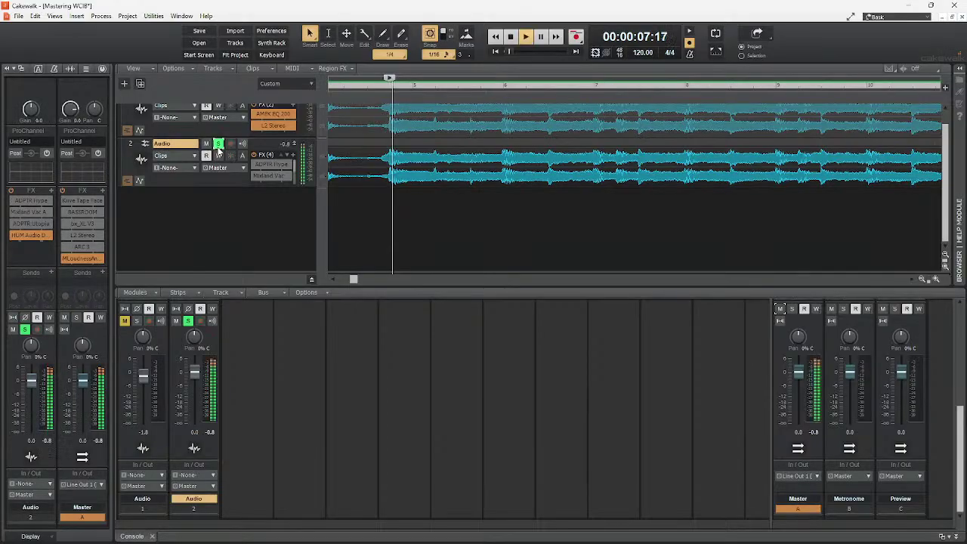
Mute the Master bus during playback to test its effect on the sound, and unmute it again.
{"action": "left_click", "coordinate": [65, 317]}
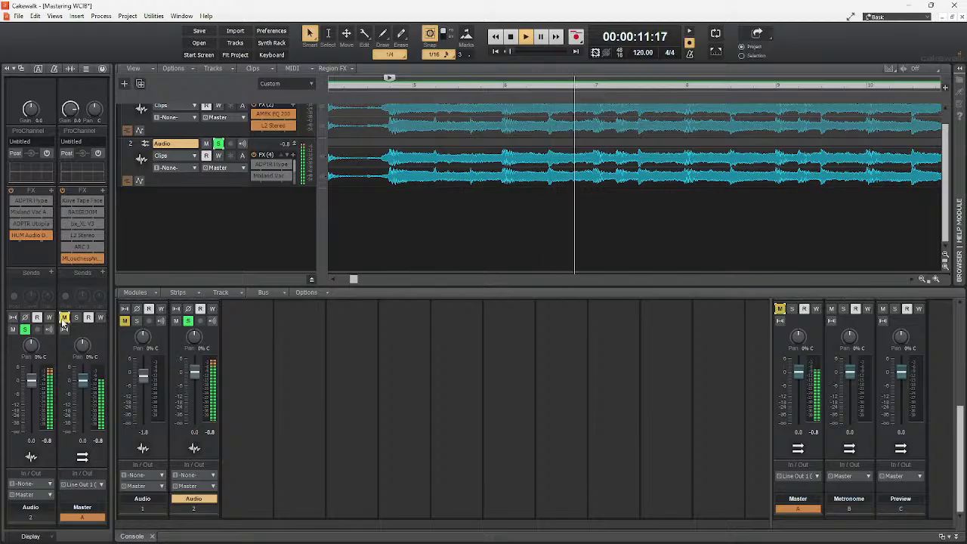
{"action": "left_click", "coordinate": [64, 318]}
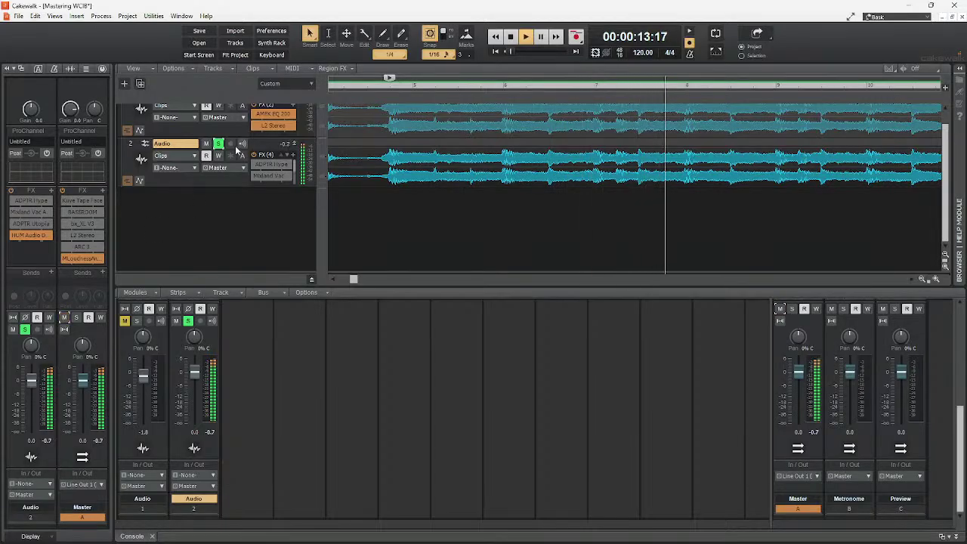
{"action": "scroll", "coordinate": [249, 147], "scroll_direction": "up", "scroll_amount": 1}
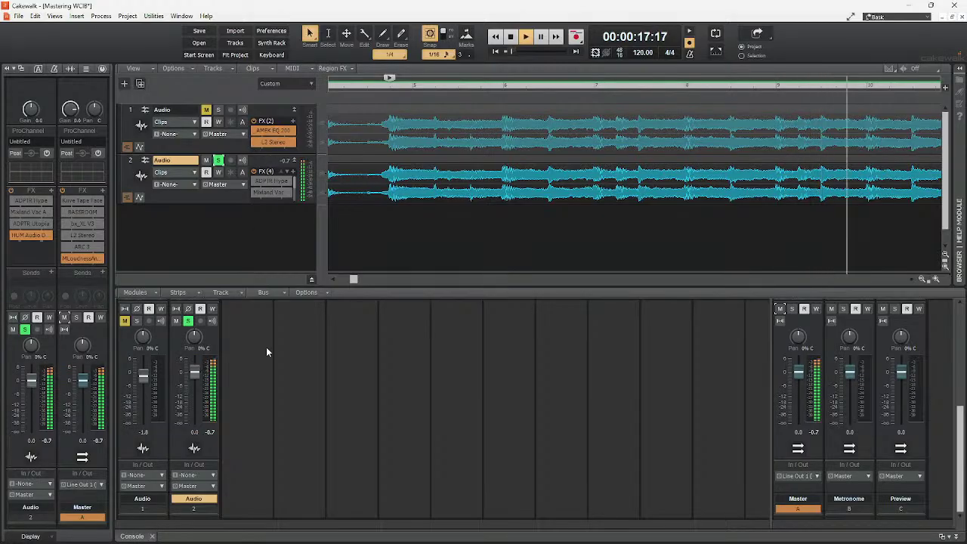
Bypass HUM Audio Devices LAAL on track 2, and enable ADPTR Utopia to listen to its effect.
{"action": "key", "text": "ctrl+shift+d"}
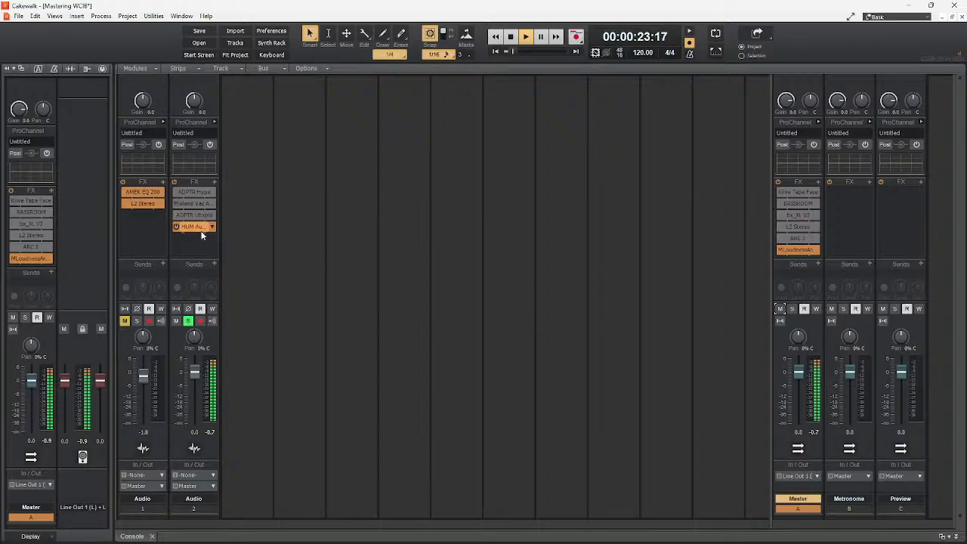
{"action": "left_click", "coordinate": [176, 229]}
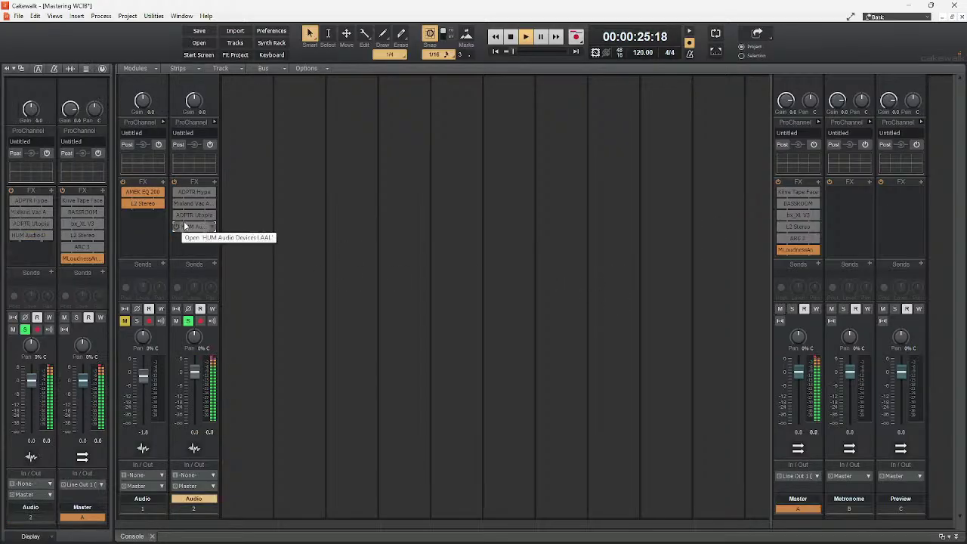
{"action": "double_click", "coordinate": [177, 216]}
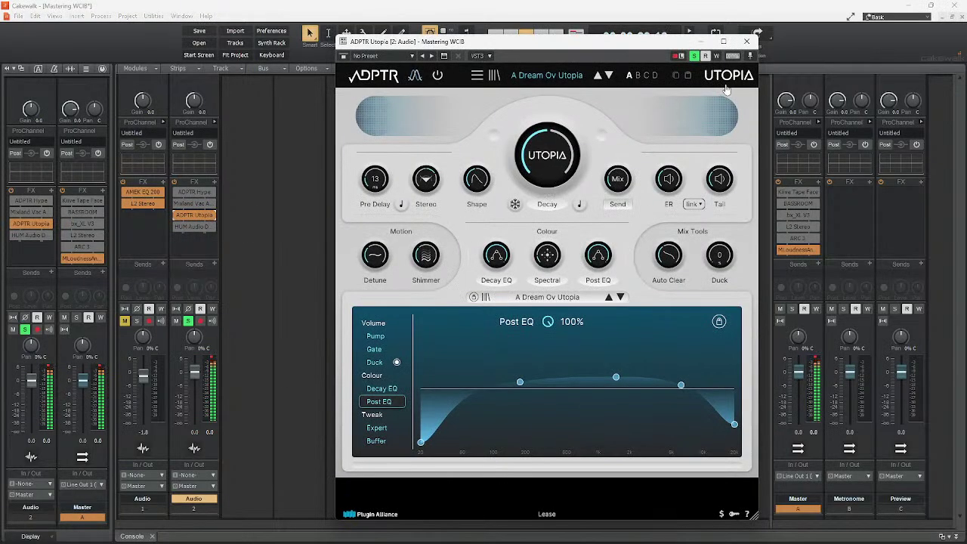
{"action": "left_click", "coordinate": [746, 41]}
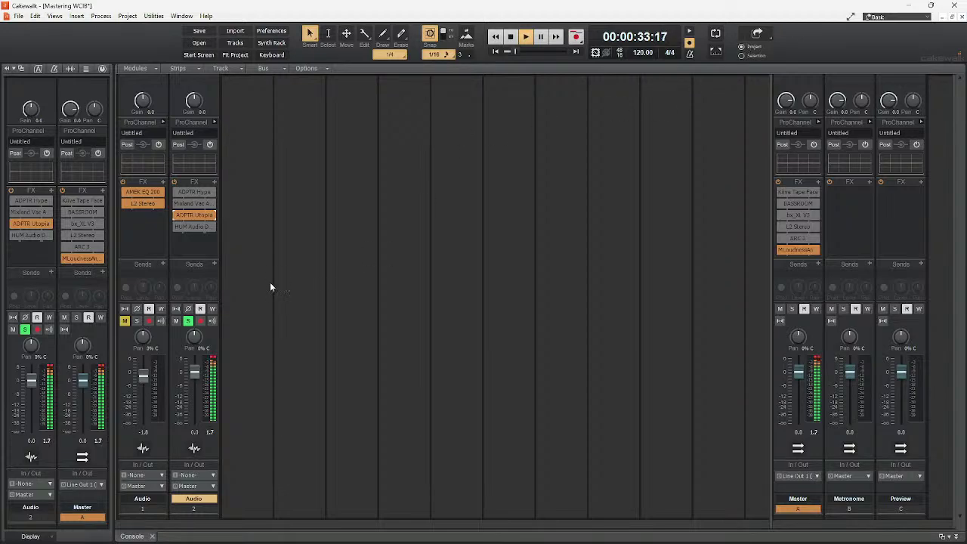
Turn off track 2's solo, and delete ADPTR Utopia from its FX rack with playback stopped.
{"action": "left_click", "coordinate": [187, 321]}
{"action": "left_click", "coordinate": [177, 216]}
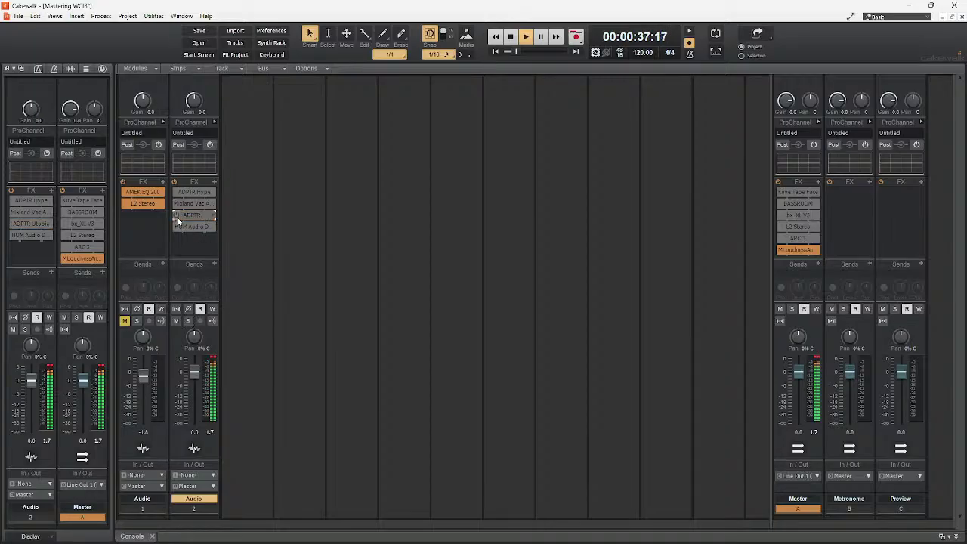
{"action": "key", "text": "space"}
{"action": "right_click", "coordinate": [177, 219]}
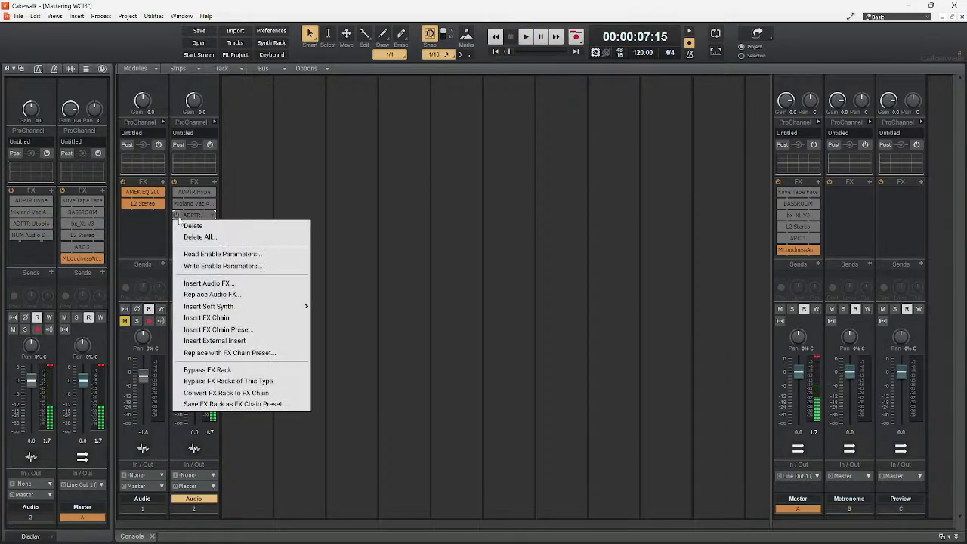
{"action": "left_click", "coordinate": [196, 223]}
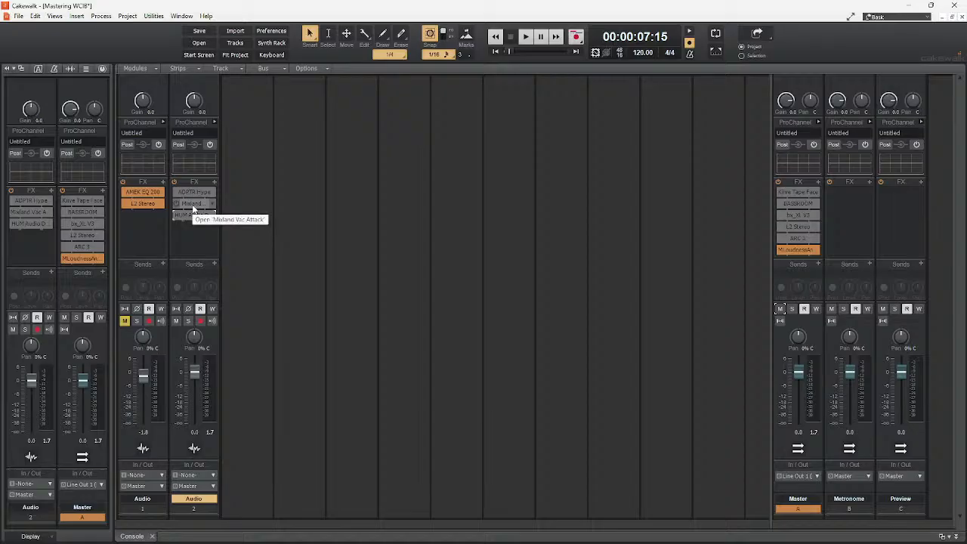
Enable ADPTR Hype on track 2, open its window and check the plugin's options menu.
{"action": "left_click", "coordinate": [179, 195]}
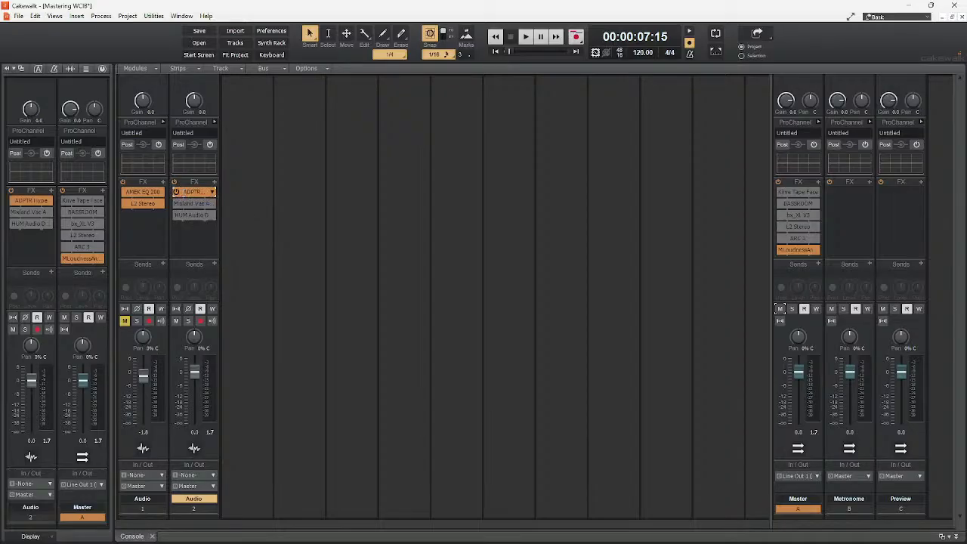
{"action": "double_click", "coordinate": [195, 191]}
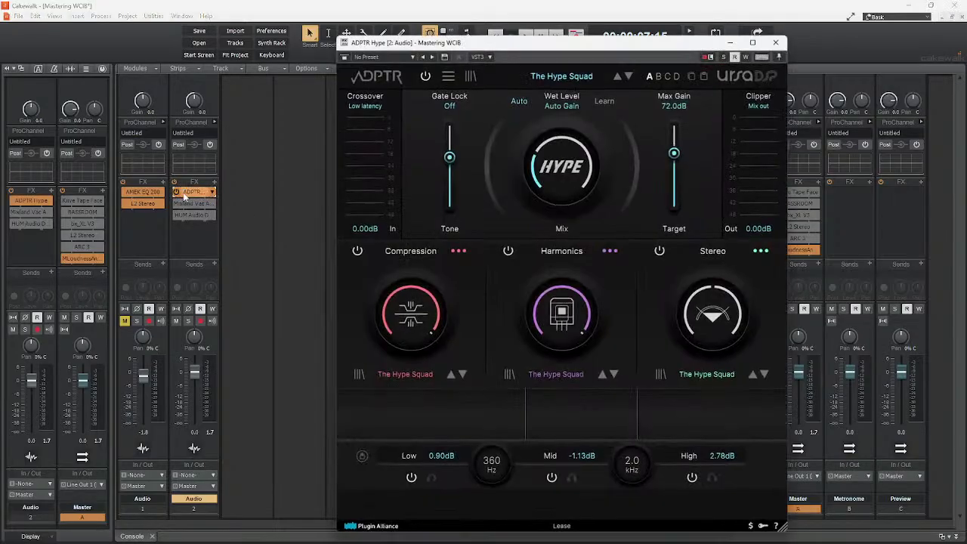
{"action": "left_click", "coordinate": [448, 76]}
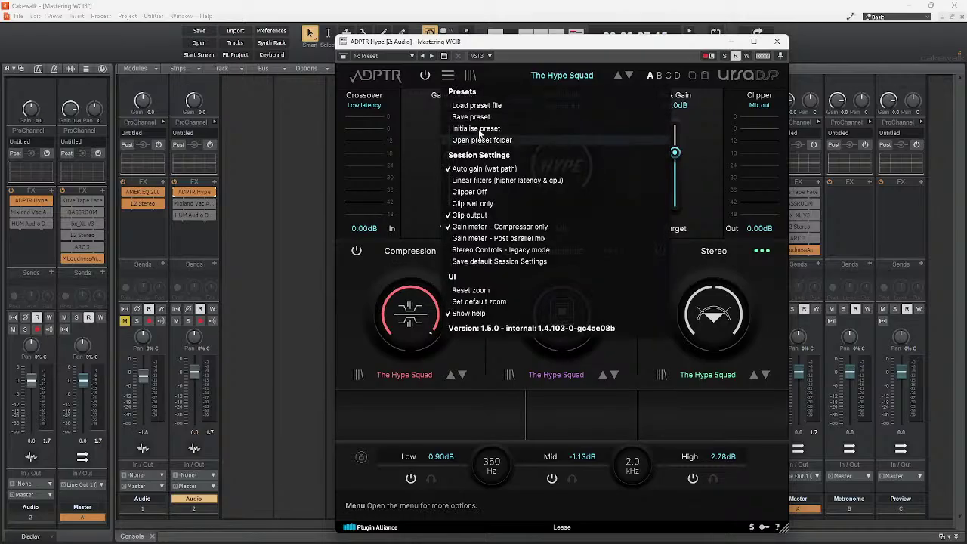
Load the Musical Stereo Enhancement preset from ADPTR Hype's preset library, and close the library.
{"action": "left_click", "coordinate": [469, 76]}
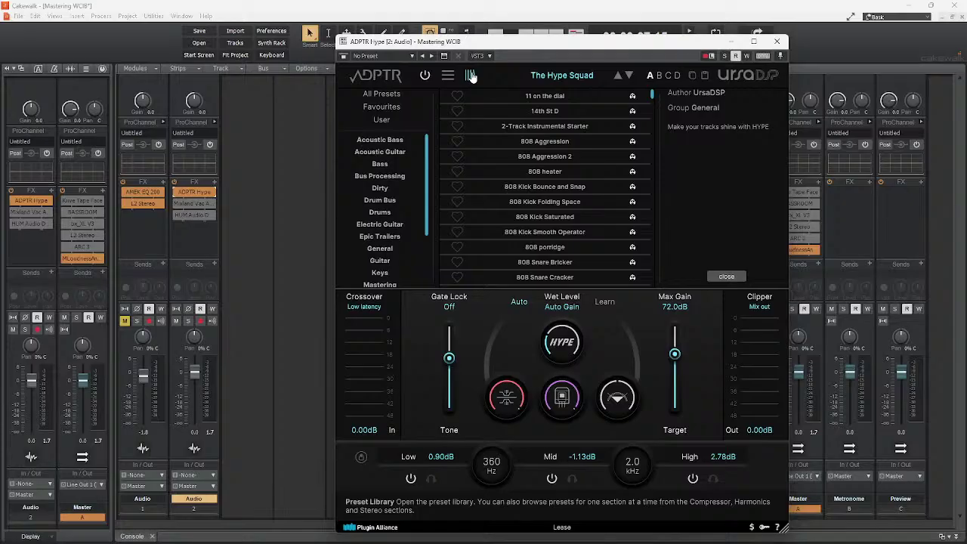
{"action": "scroll", "coordinate": [481, 203], "scroll_direction": "down", "scroll_amount": 10}
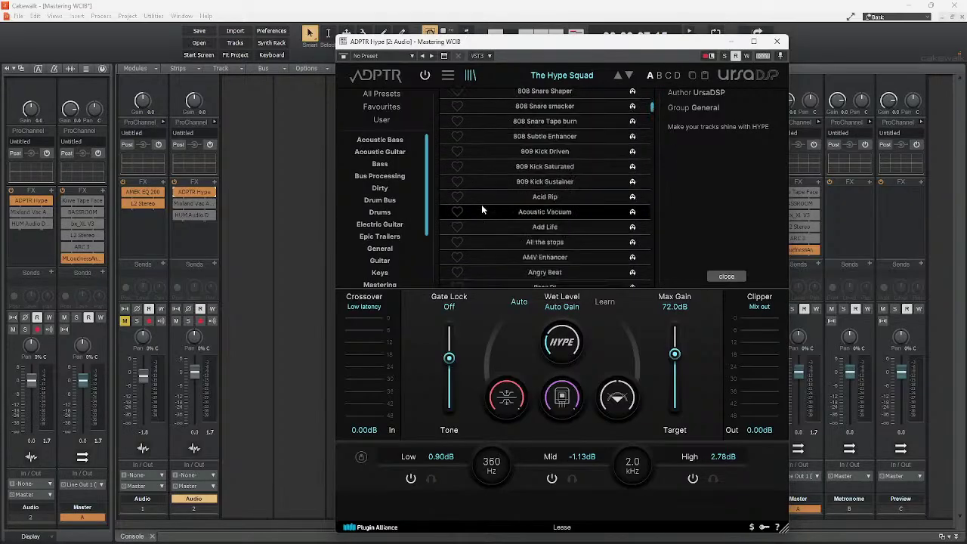
{"action": "scroll", "coordinate": [481, 204], "scroll_direction": "down", "scroll_amount": 15}
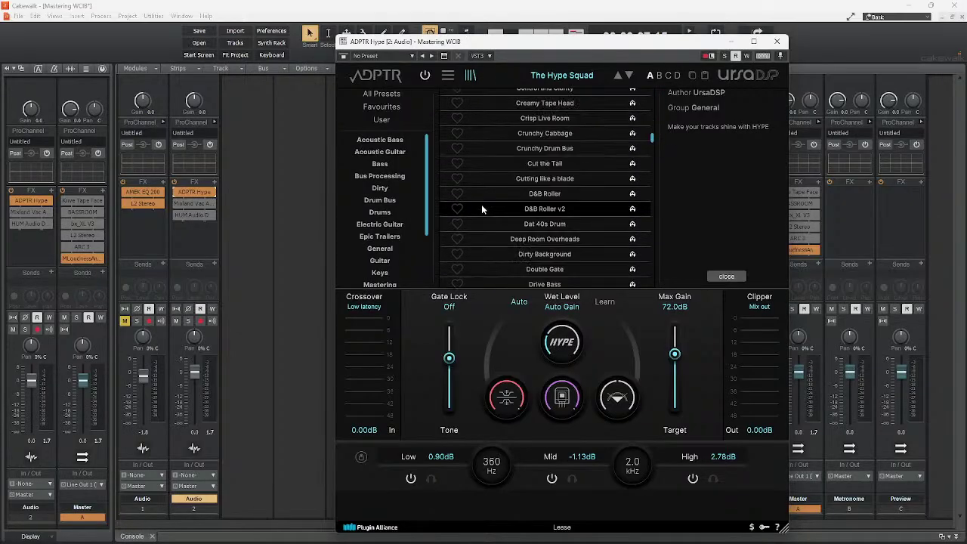
{"action": "scroll", "coordinate": [481, 204], "scroll_direction": "down", "scroll_amount": 15}
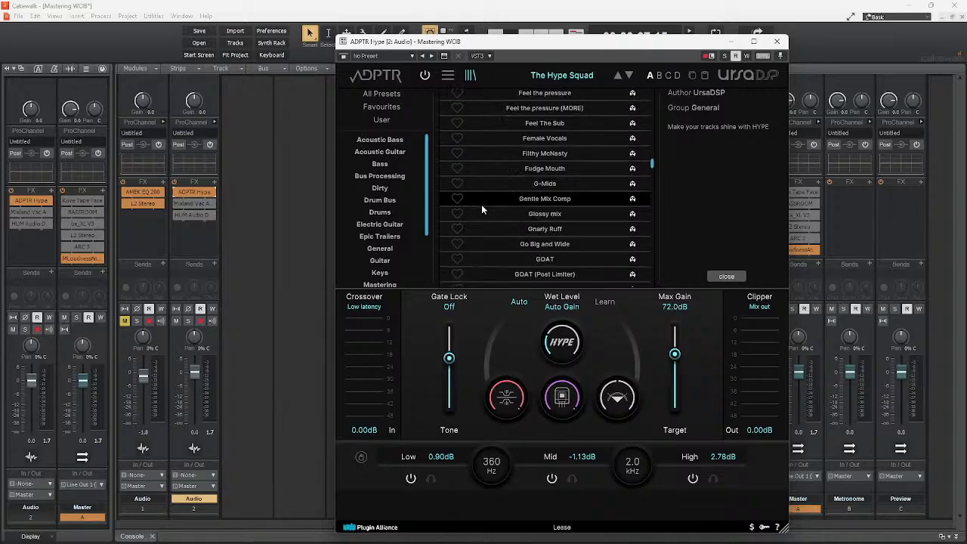
{"action": "scroll", "coordinate": [481, 204], "scroll_direction": "down", "scroll_amount": 15}
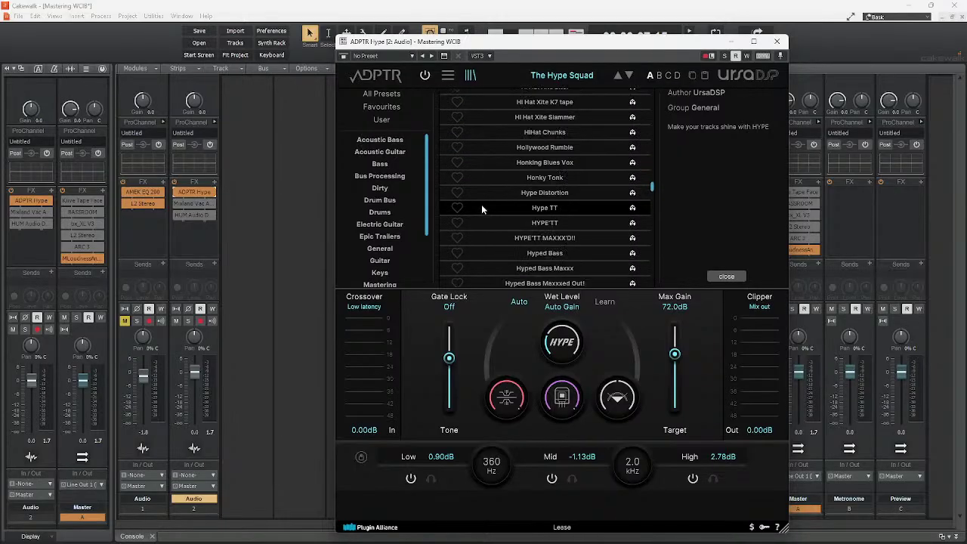
{"action": "scroll", "coordinate": [481, 204], "scroll_direction": "down", "scroll_amount": 15}
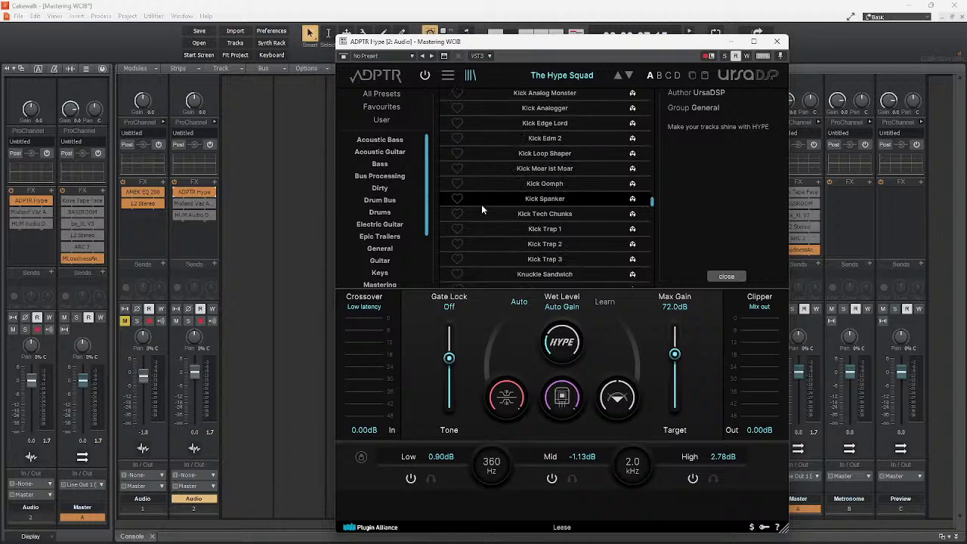
{"action": "scroll", "coordinate": [481, 204], "scroll_direction": "down", "scroll_amount": 10}
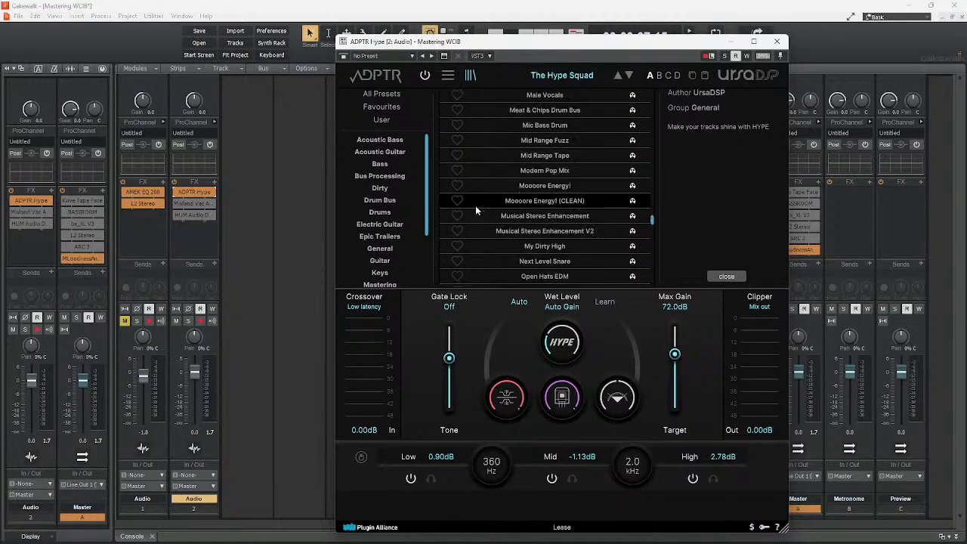
{"action": "scroll", "coordinate": [465, 227], "scroll_direction": "down", "scroll_amount": 3}
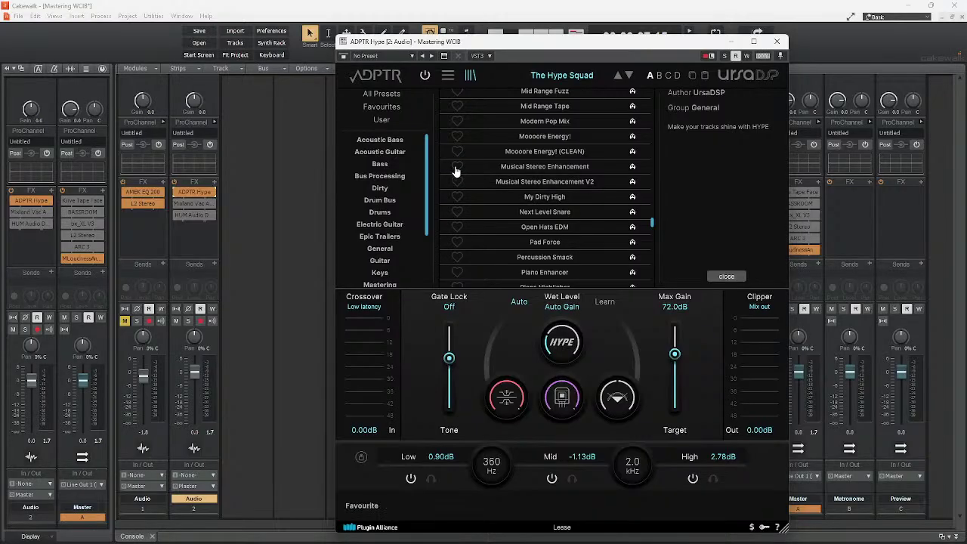
{"action": "left_click", "coordinate": [517, 166]}
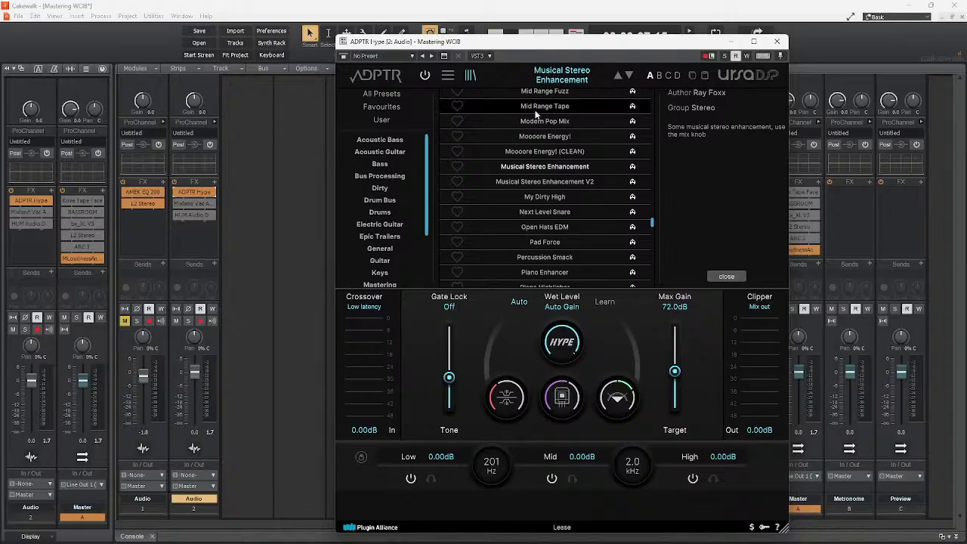
{"action": "left_click", "coordinate": [726, 276]}
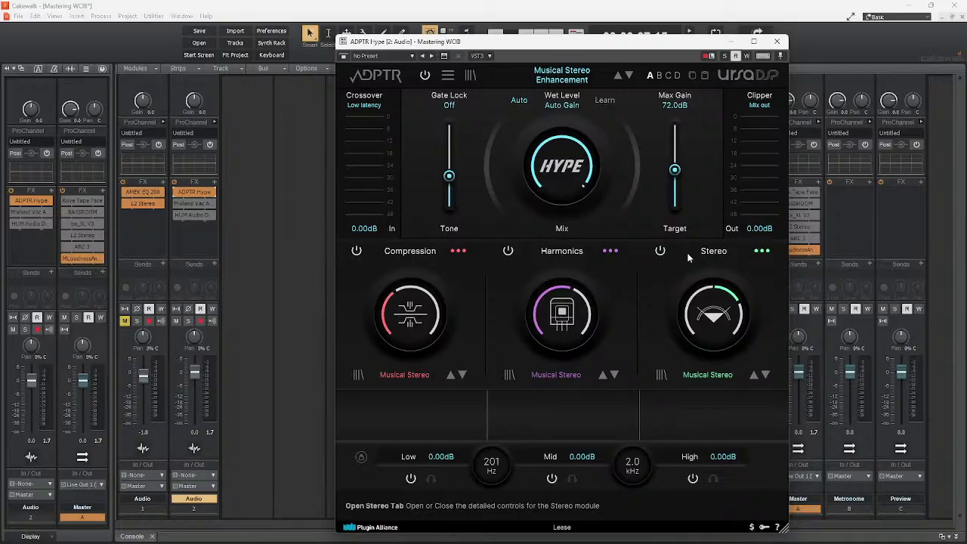
Play the project and switch ADPTR Hype off and on again on track 2 to compare the sound.
{"action": "key", "text": "space"}
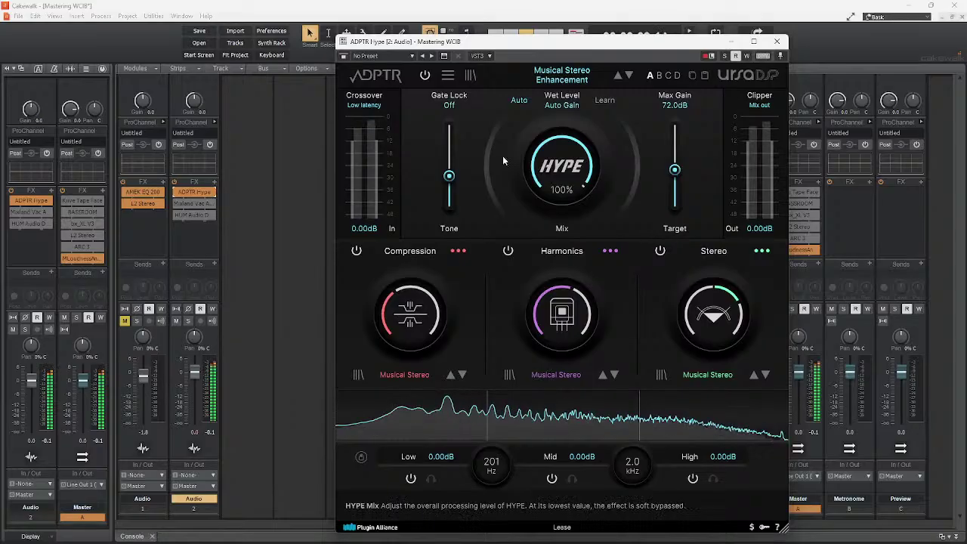
{"action": "left_click", "coordinate": [178, 195]}
{"action": "left_click", "coordinate": [178, 195]}
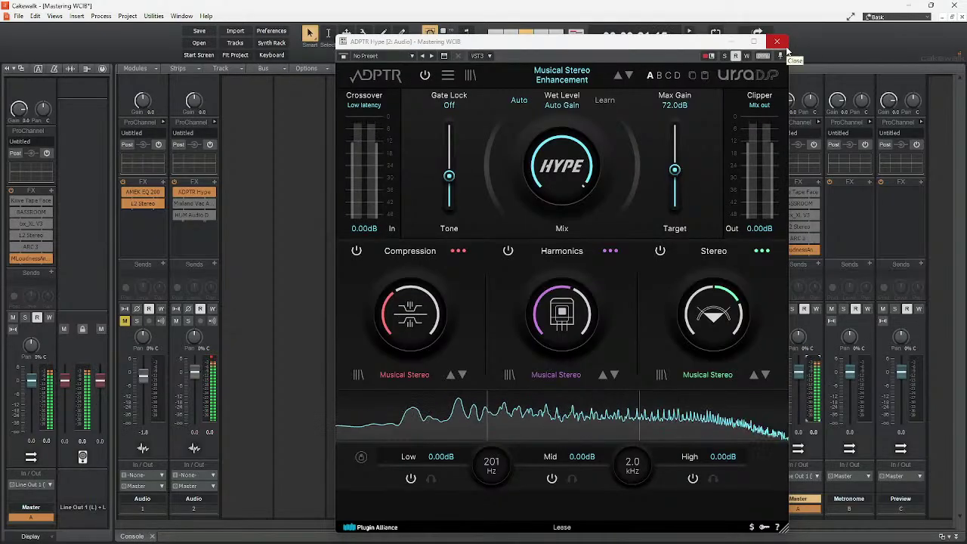
Switch ADPTR Hype's Stereo, Harmonics and Compression modules off and on in turn to hear what each one contributes.
{"action": "left_click", "coordinate": [660, 251]}
{"action": "left_click", "coordinate": [660, 251]}
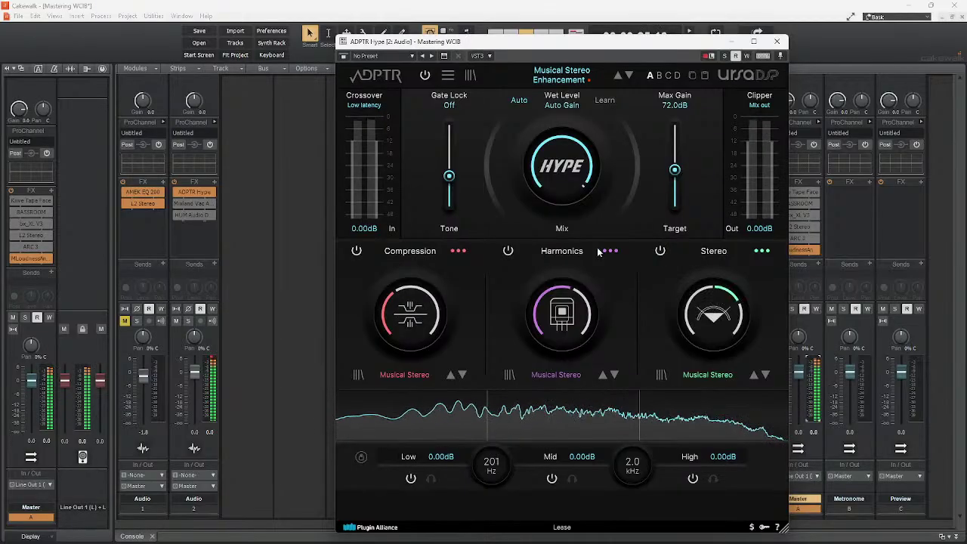
{"action": "left_click", "coordinate": [508, 255]}
{"action": "left_click", "coordinate": [508, 255]}
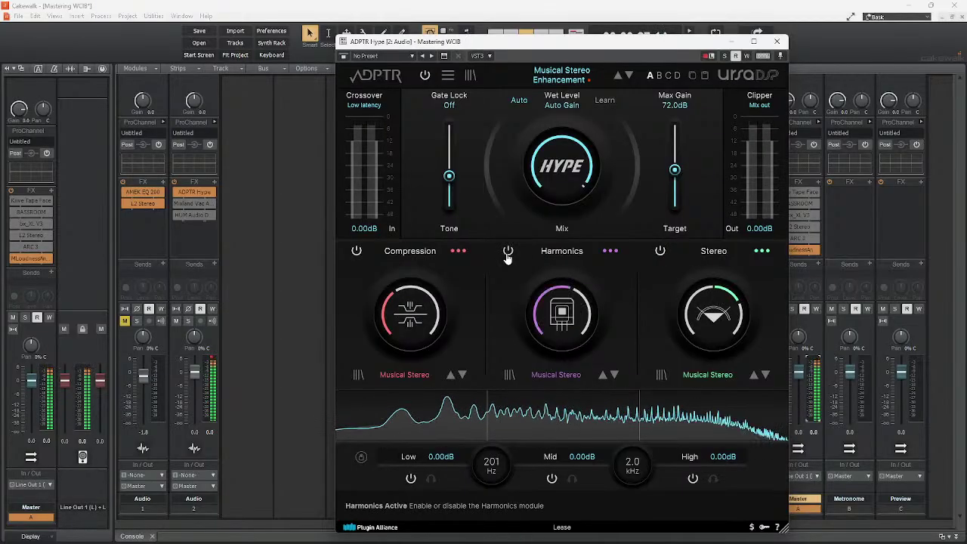
{"action": "left_click", "coordinate": [356, 252]}
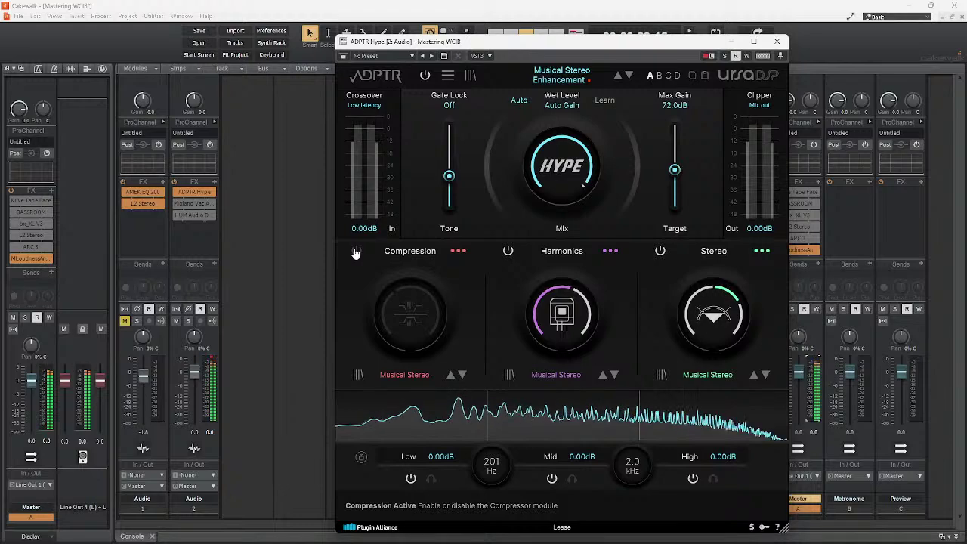
{"action": "left_click", "coordinate": [356, 252]}
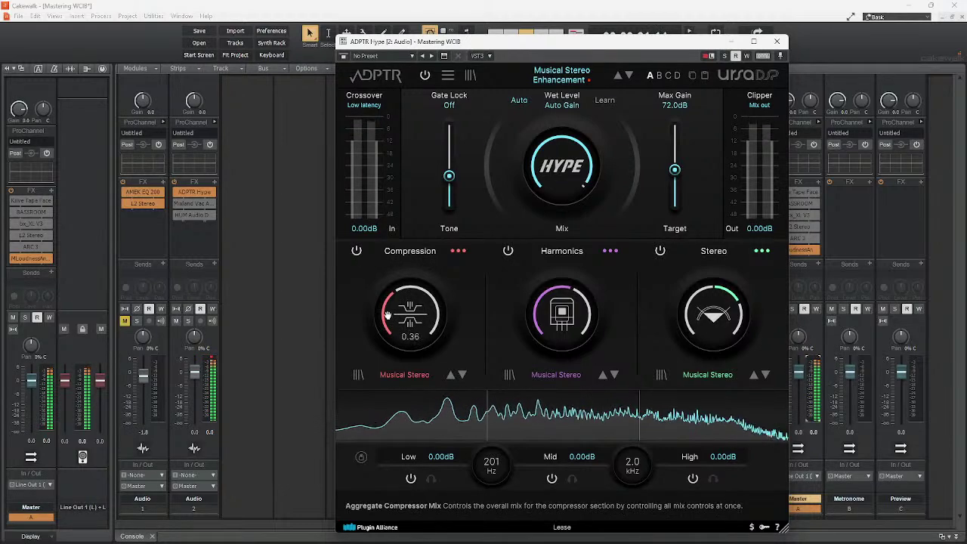
Enable HUM Audio Devices LAAL on track 2, and bring its open window fully into view.
{"action": "left_click", "coordinate": [181, 231]}
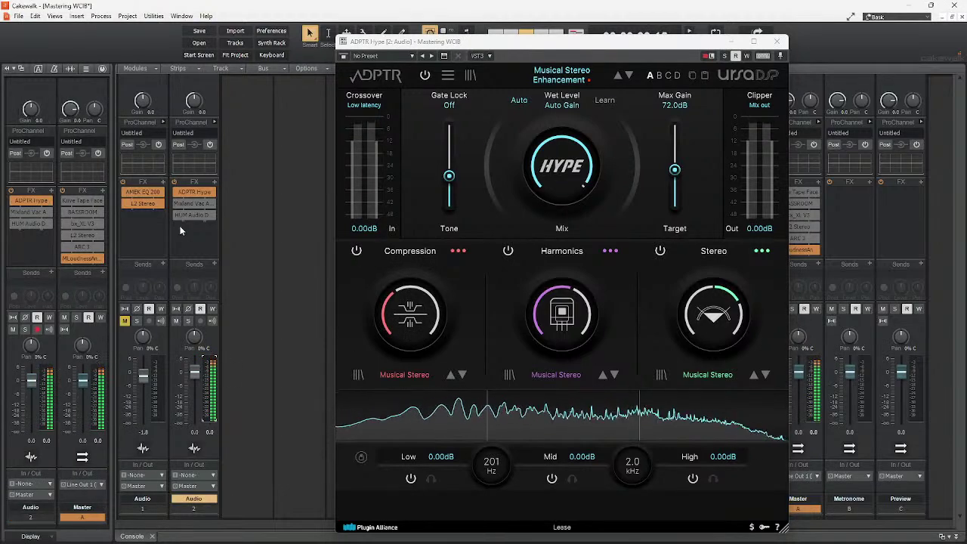
{"action": "double_click", "coordinate": [198, 216]}
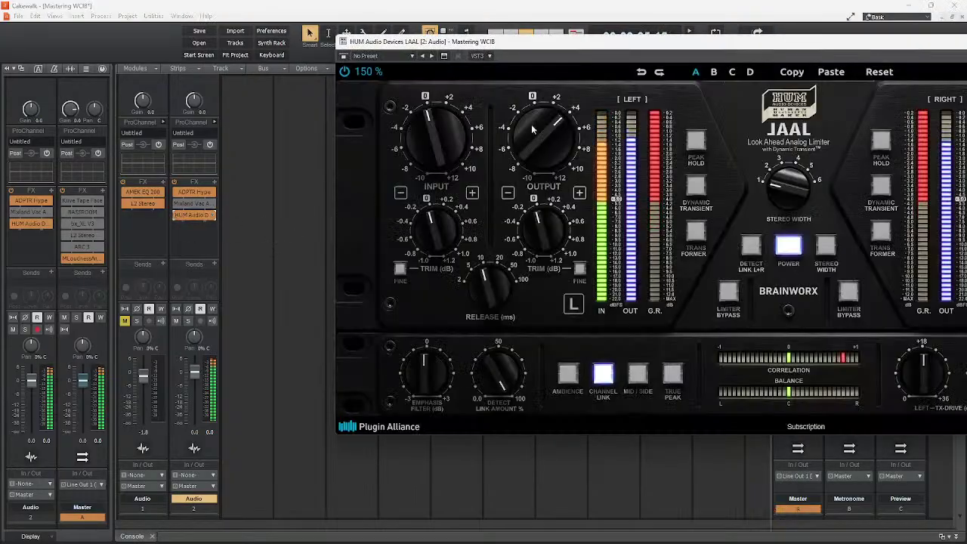
{"action": "left_click_drag", "start_coordinate": [667, 41], "coordinate": [354, 47]}
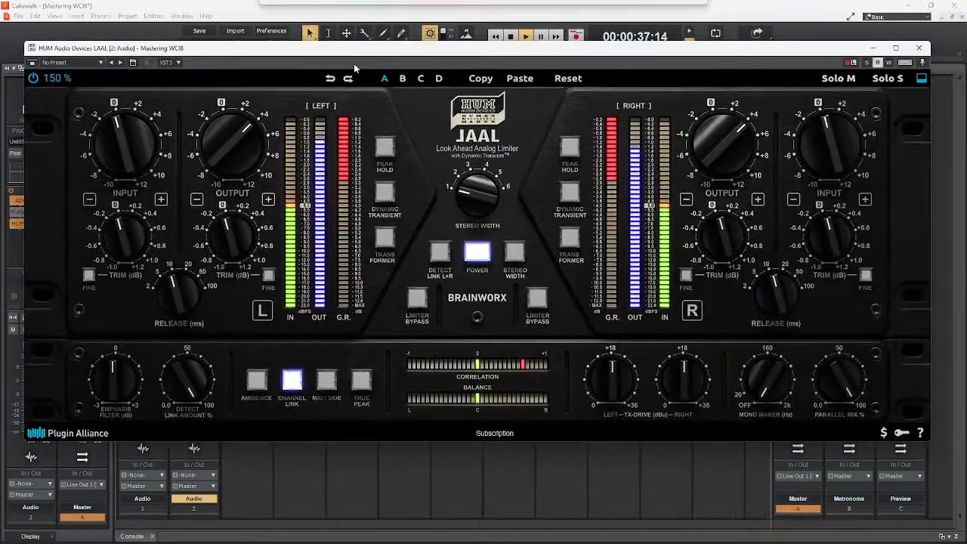
Lower the limiter's output to about +2 and its input to about -4, with Dynamic Transient enabled.
{"action": "left_click_drag", "start_coordinate": [231, 139], "coordinate": [230, 162]}
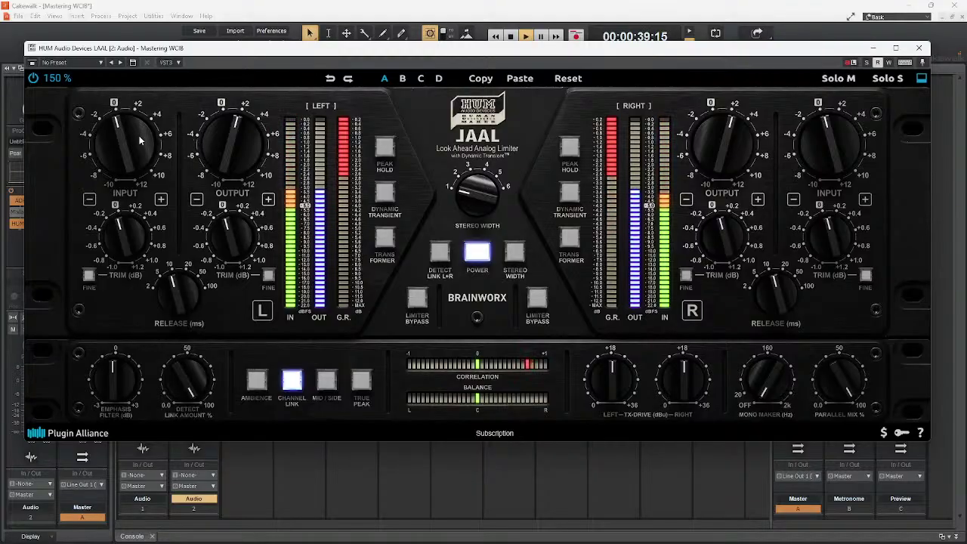
{"action": "left_click_drag", "start_coordinate": [139, 140], "coordinate": [137, 157]}
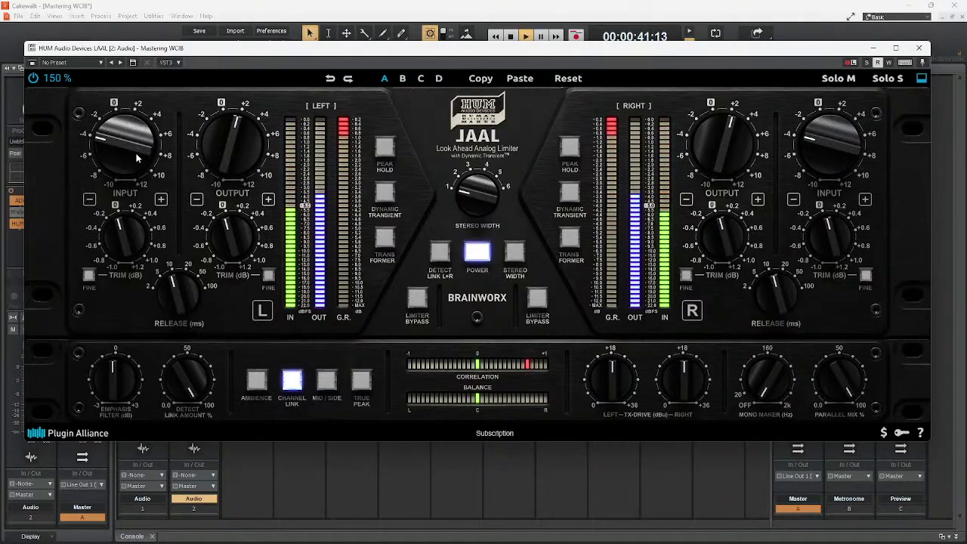
{"action": "left_click", "coordinate": [389, 197]}
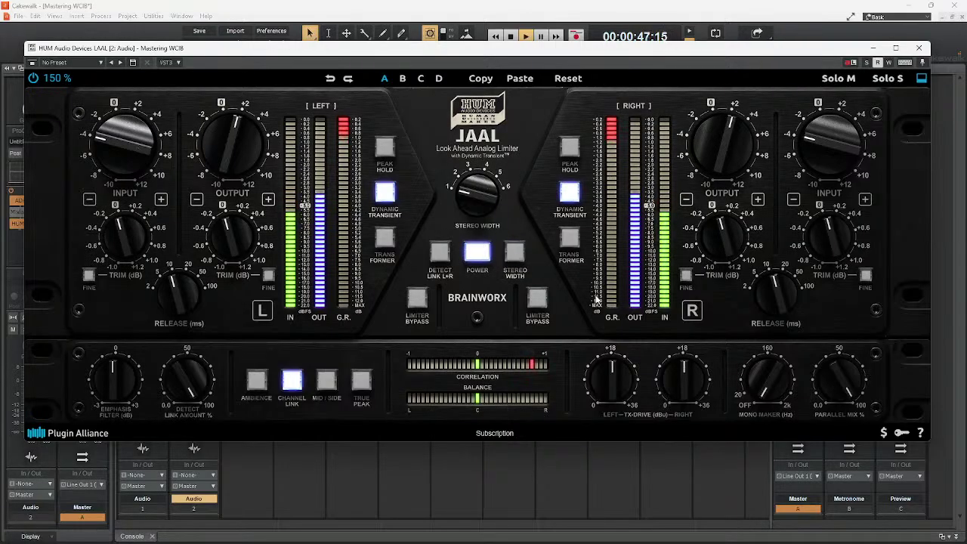
Reduce the limiter's Parallel Mix slightly and raise its Mono Maker to just above 160 Hz.
{"action": "mouse_move", "coordinate": [842, 391]}
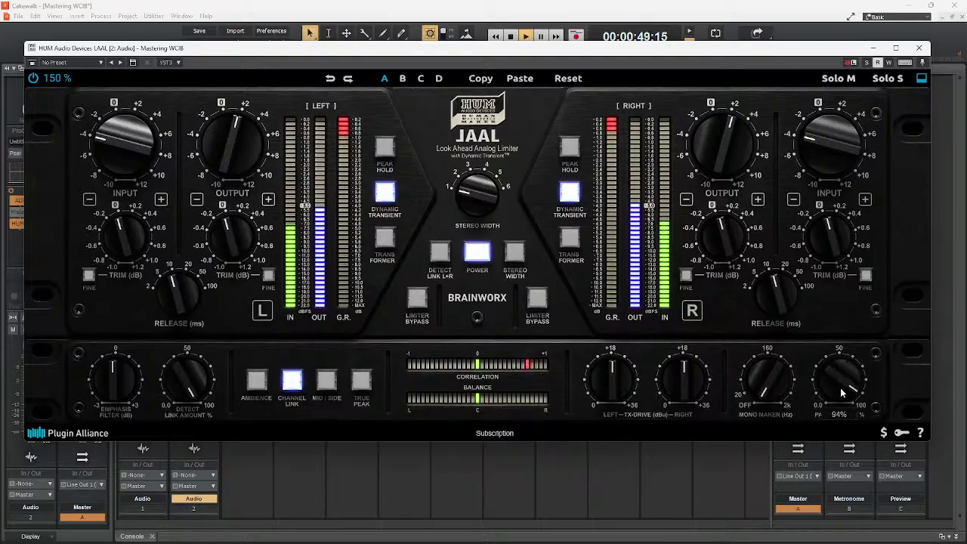
{"action": "left_click_drag", "start_coordinate": [772, 379], "coordinate": [783, 331]}
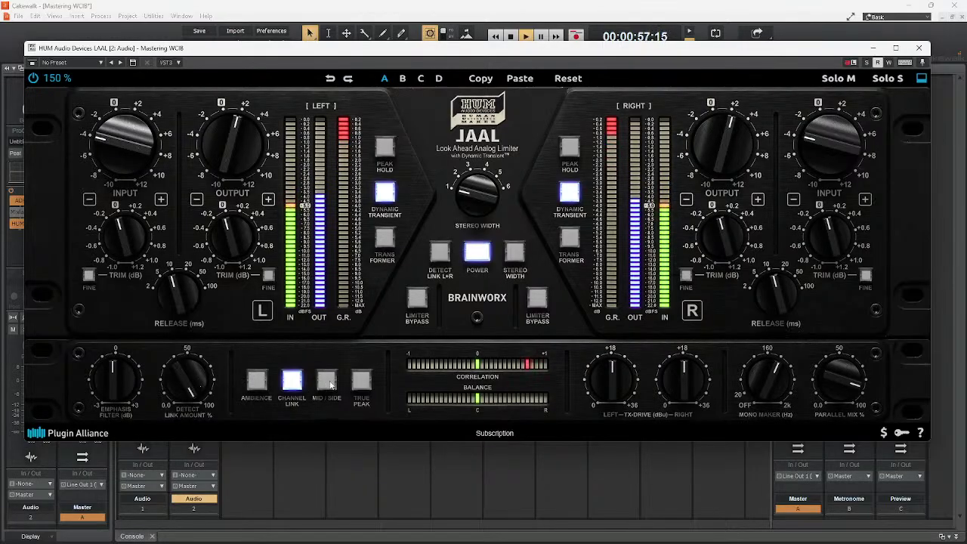
Enable True Peak on the limiter and raise its output to about +4.
{"action": "left_click", "coordinate": [363, 380]}
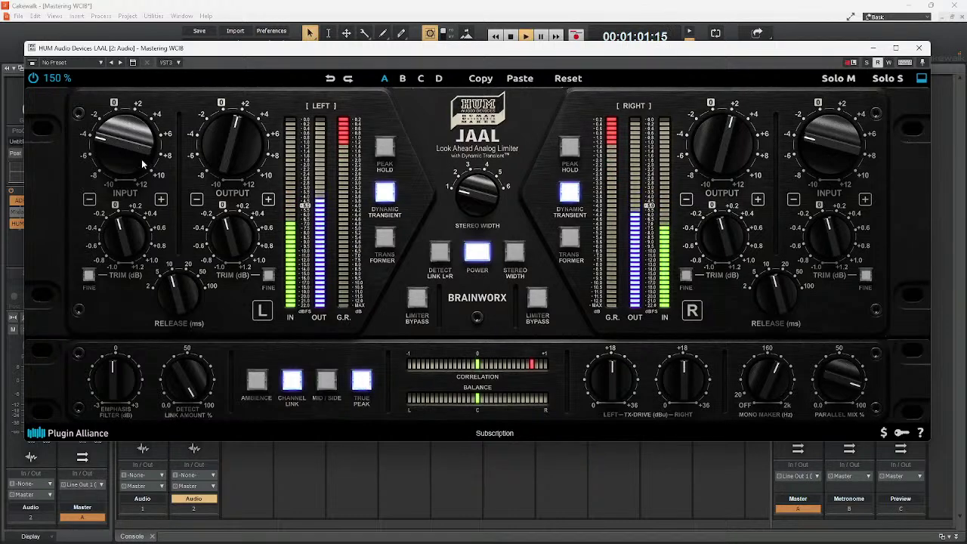
{"action": "left_click_drag", "start_coordinate": [141, 160], "coordinate": [135, 151]}
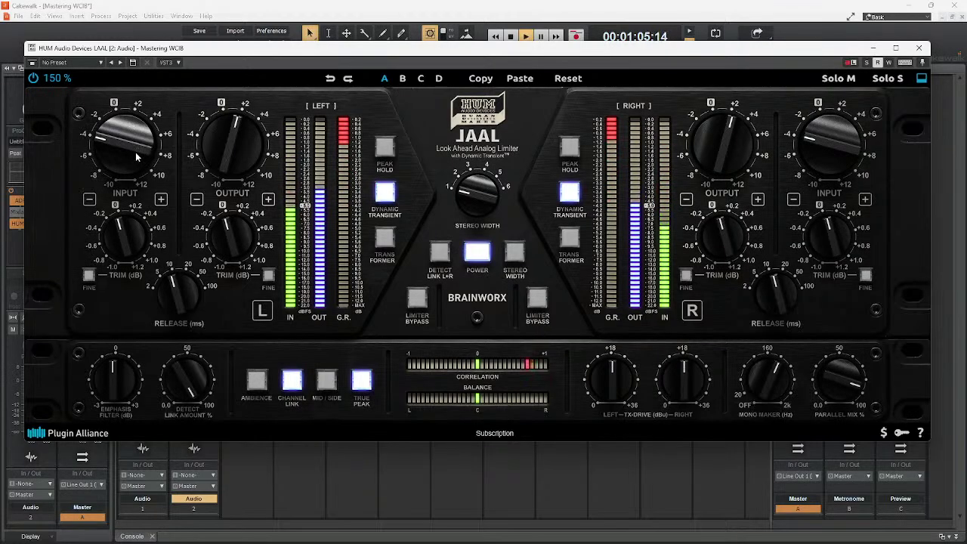
{"action": "left_click_drag", "start_coordinate": [220, 152], "coordinate": [224, 146]}
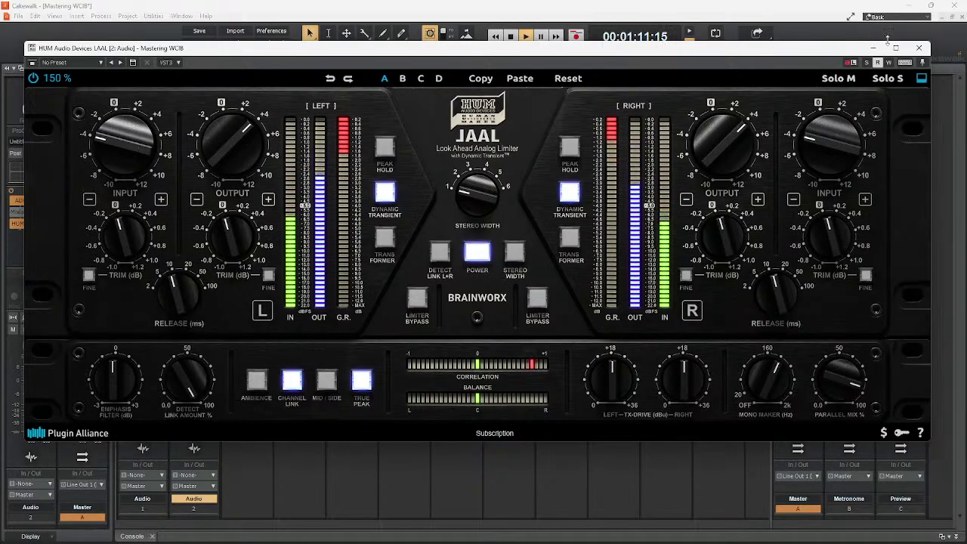
Close the limiter plugin and check the master loudness levels in MLoudnessAnalyzer on the Master bus.
{"action": "left_click", "coordinate": [920, 48]}
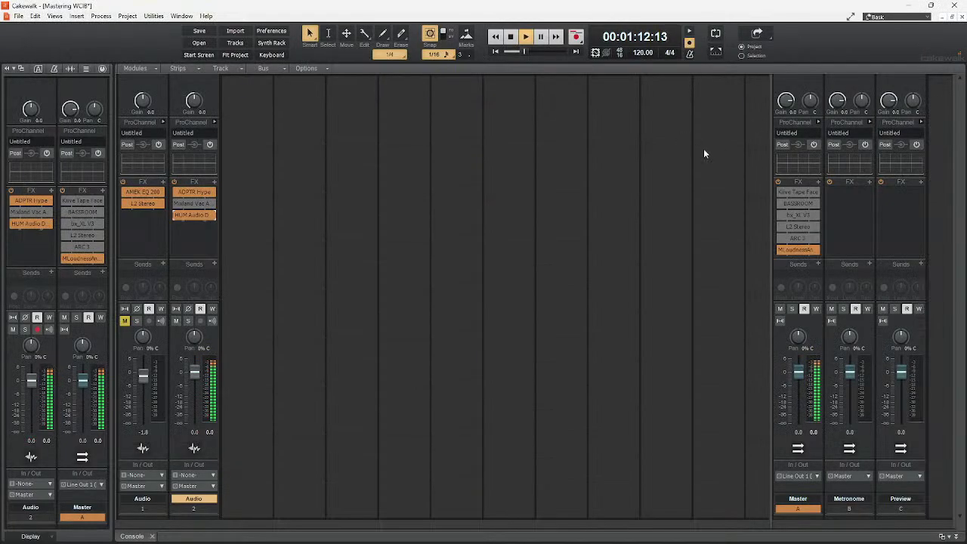
{"action": "double_click", "coordinate": [795, 250]}
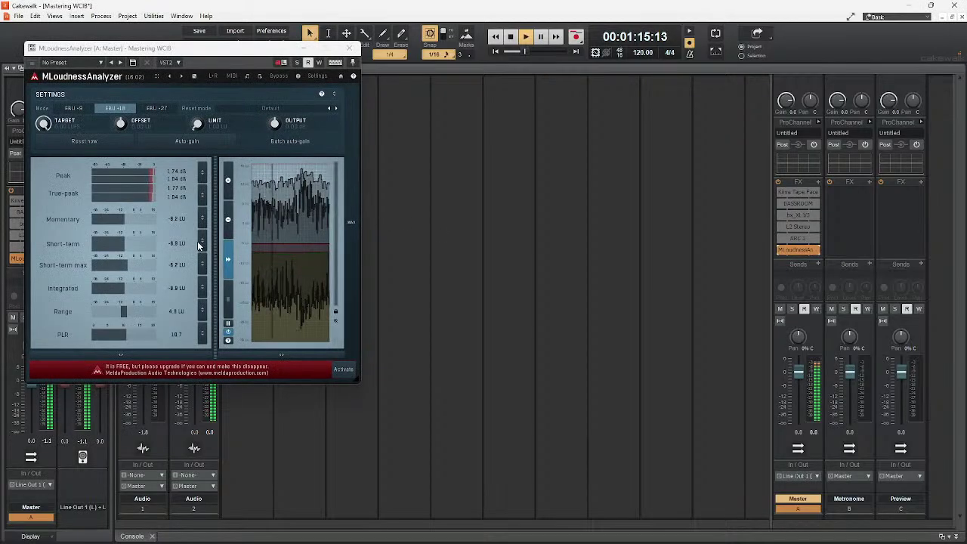
{"action": "left_click", "coordinate": [349, 48]}
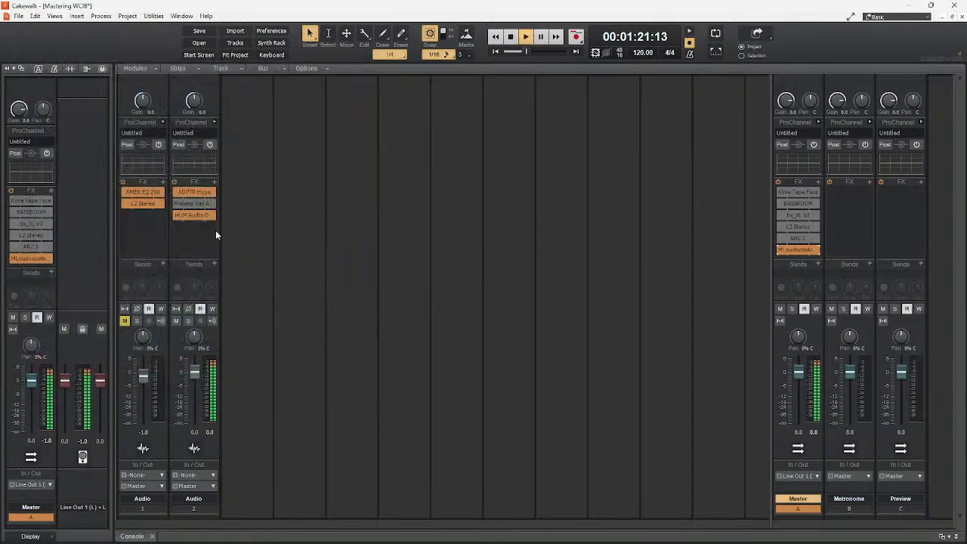
In ADPTR Hype on the Audio 2 track, lower the Harmonics module's overall mix and slightly raise its overall intensity.
{"action": "left_click", "coordinate": [176, 194]}
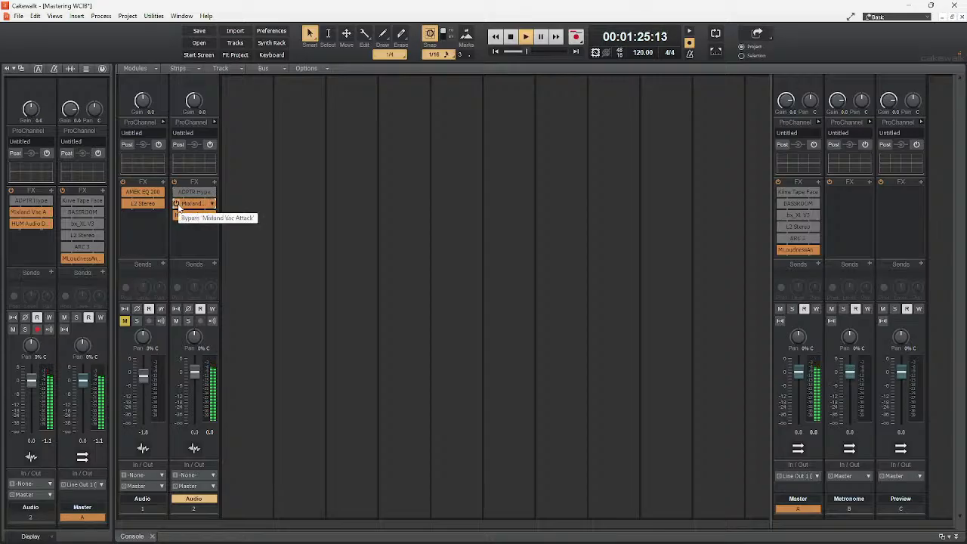
{"action": "double_click", "coordinate": [199, 192]}
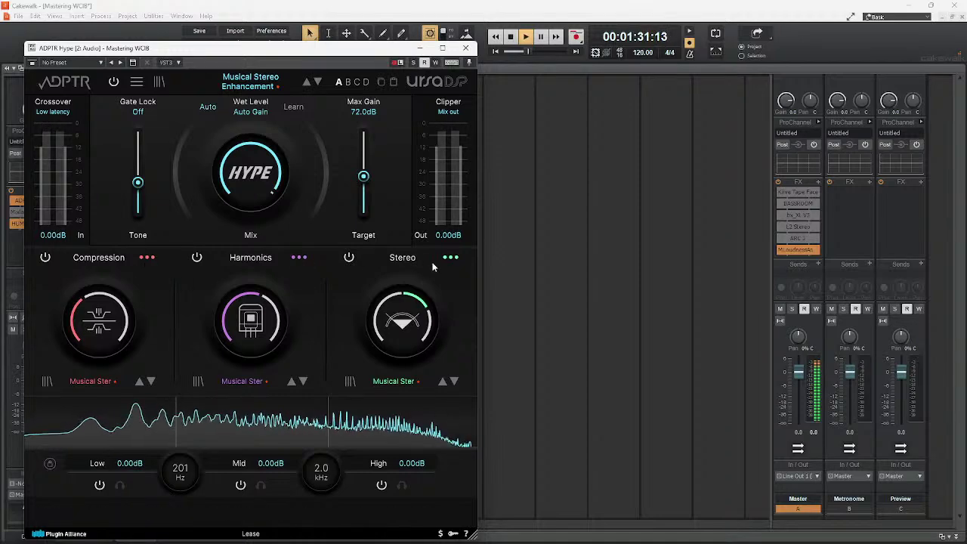
{"action": "left_click", "coordinate": [300, 258]}
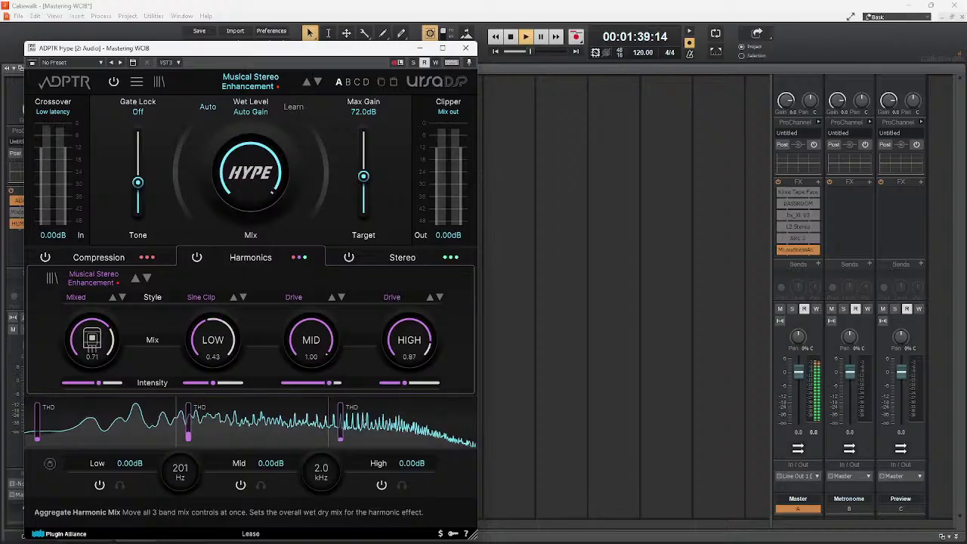
{"action": "left_click_drag", "start_coordinate": [99, 383], "coordinate": [102, 382]}
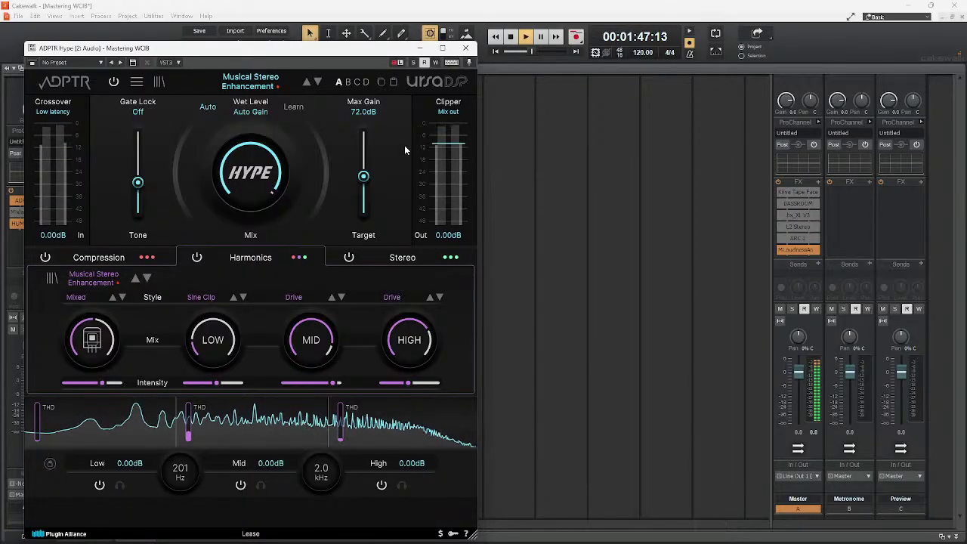
{"action": "left_click", "coordinate": [299, 257]}
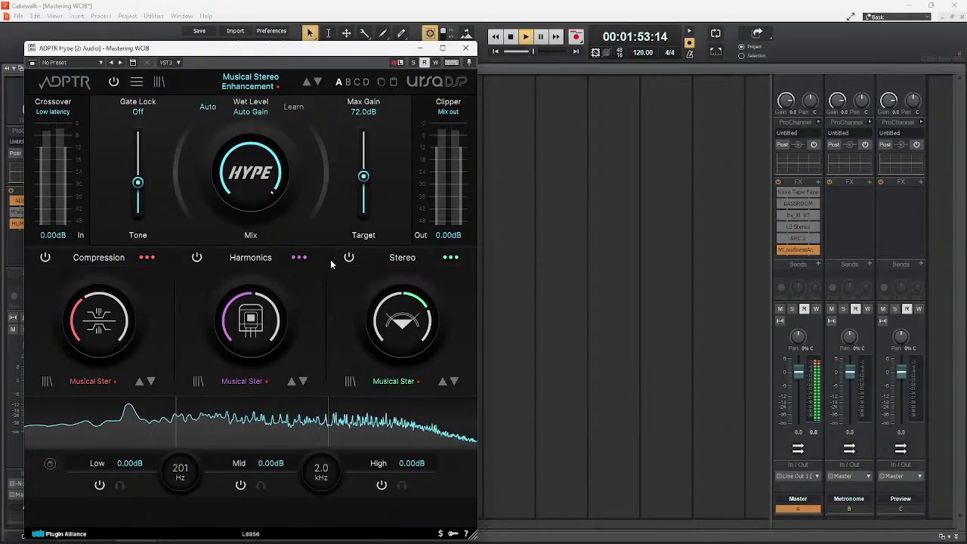
Look at the preset list and band mix settings of the Harmonics module.
{"action": "mouse_move", "coordinate": [438, 323]}
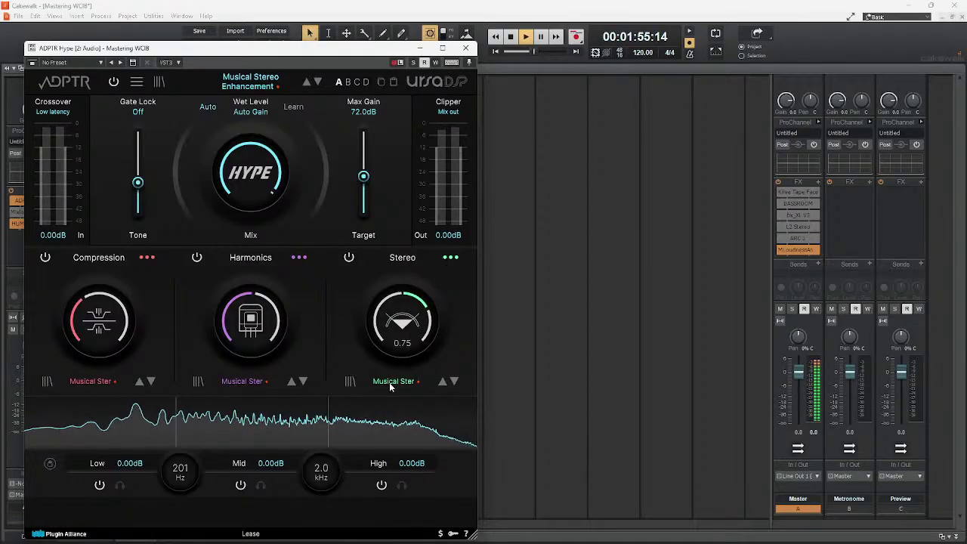
{"action": "left_click", "coordinate": [197, 381]}
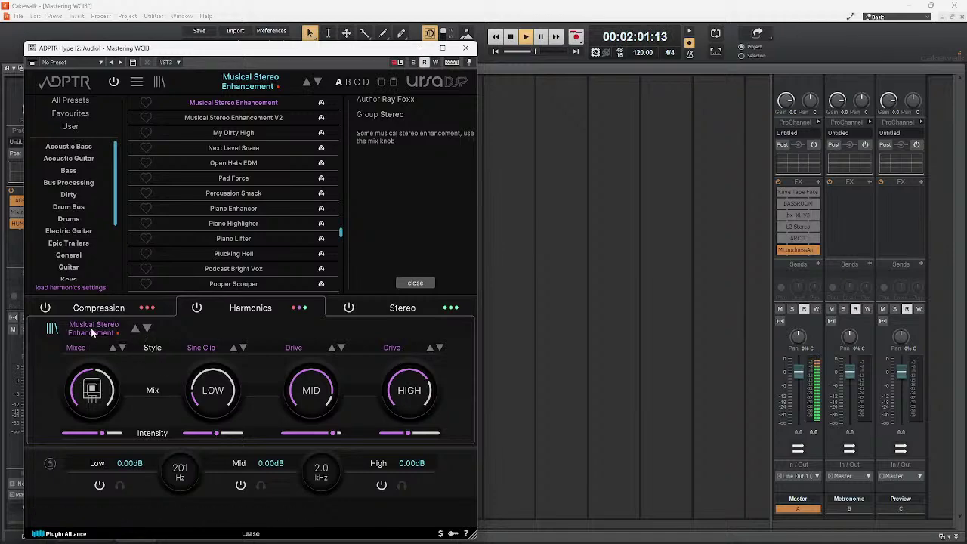
{"action": "left_click", "coordinate": [47, 327]}
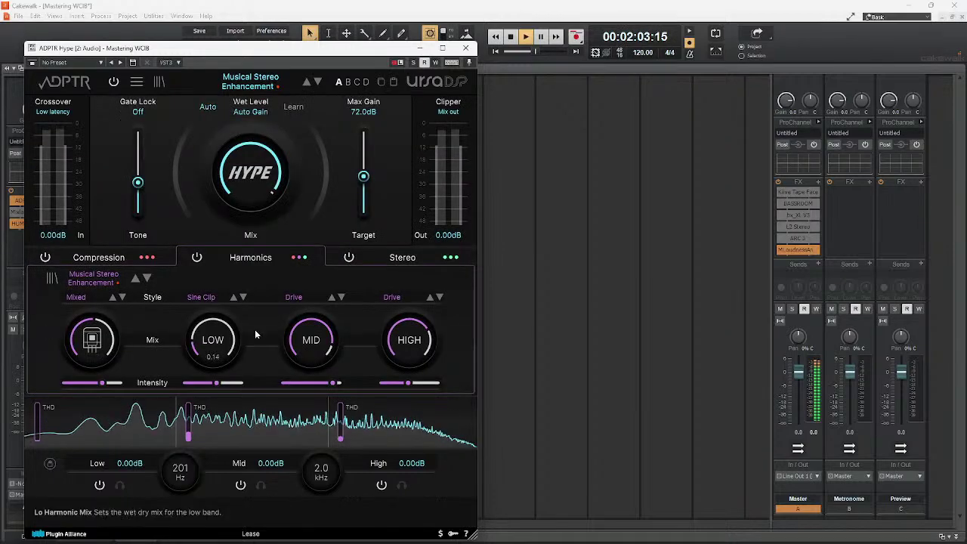
{"action": "mouse_move", "coordinate": [309, 342]}
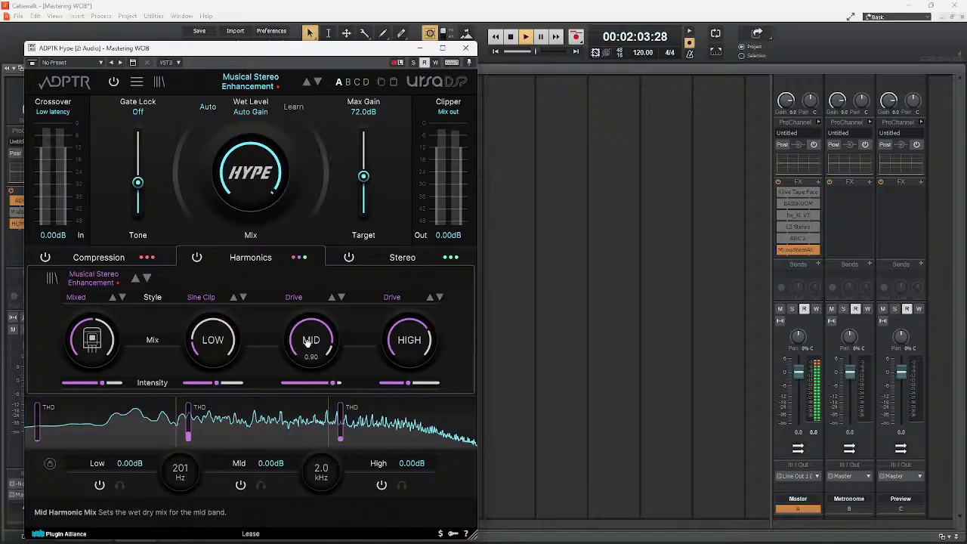
Load the Buttery Mix preset from the Bus Processing category into the Stereo module.
{"action": "left_click", "coordinate": [406, 257]}
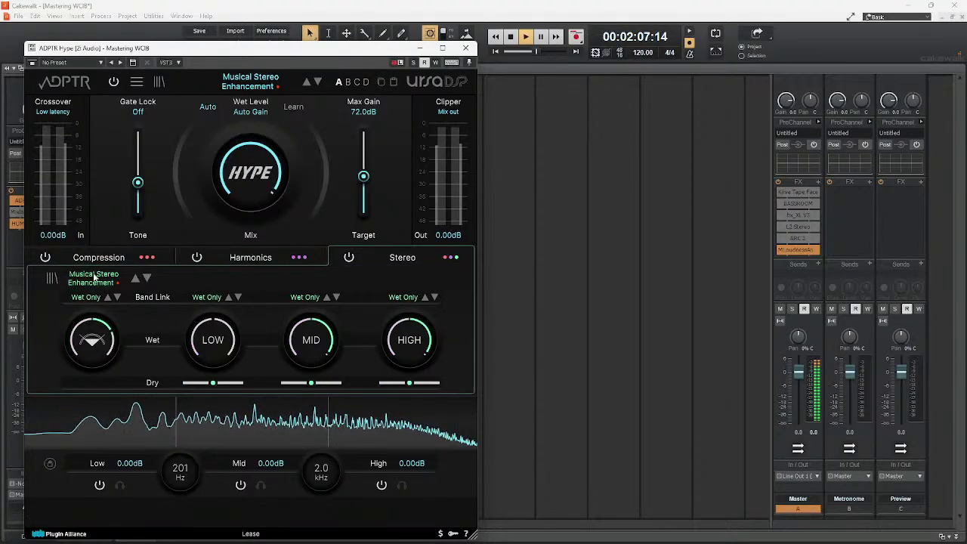
{"action": "left_click", "coordinate": [50, 278]}
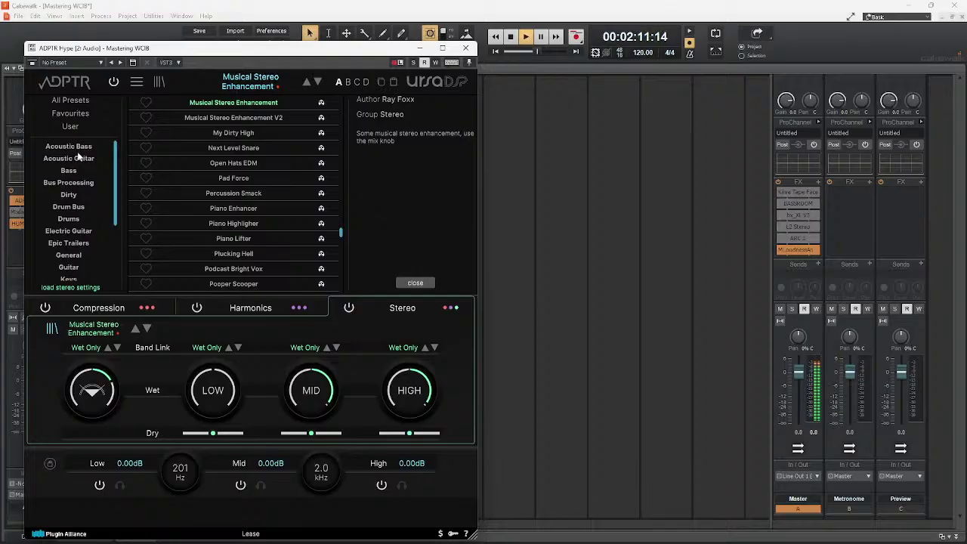
{"action": "left_click", "coordinate": [75, 182]}
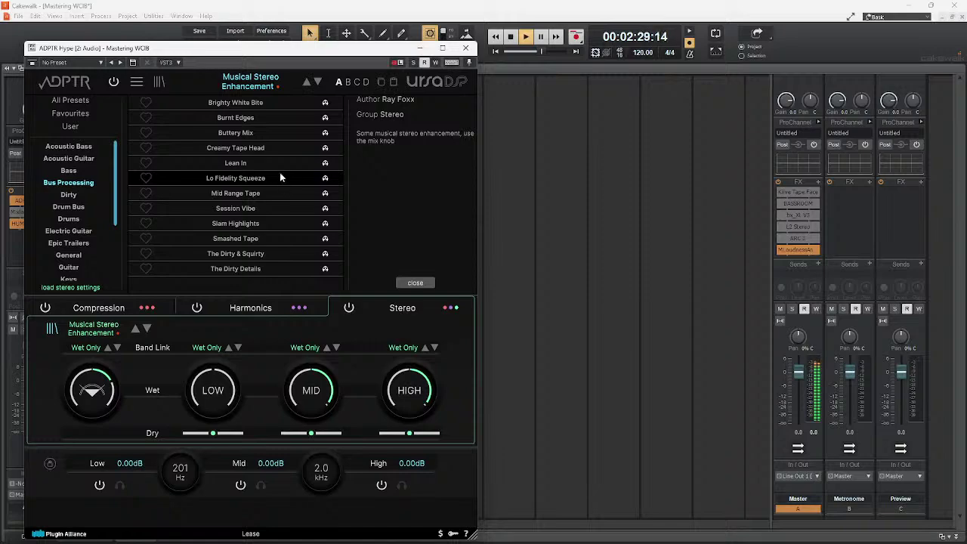
{"action": "left_click", "coordinate": [281, 134]}
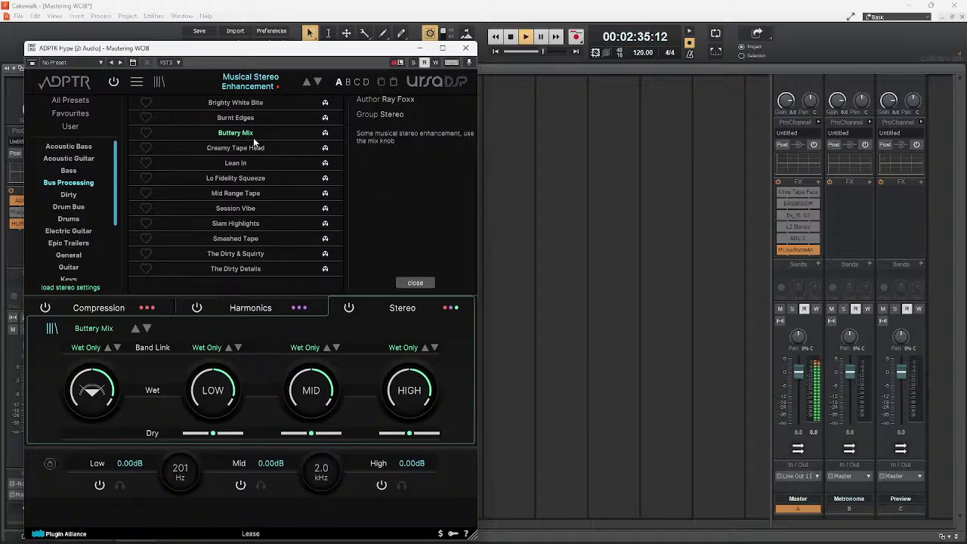
Return to the Harmonics module, check its preset list, and switch bands off and on to compare the sound.
{"action": "left_click", "coordinate": [250, 308]}
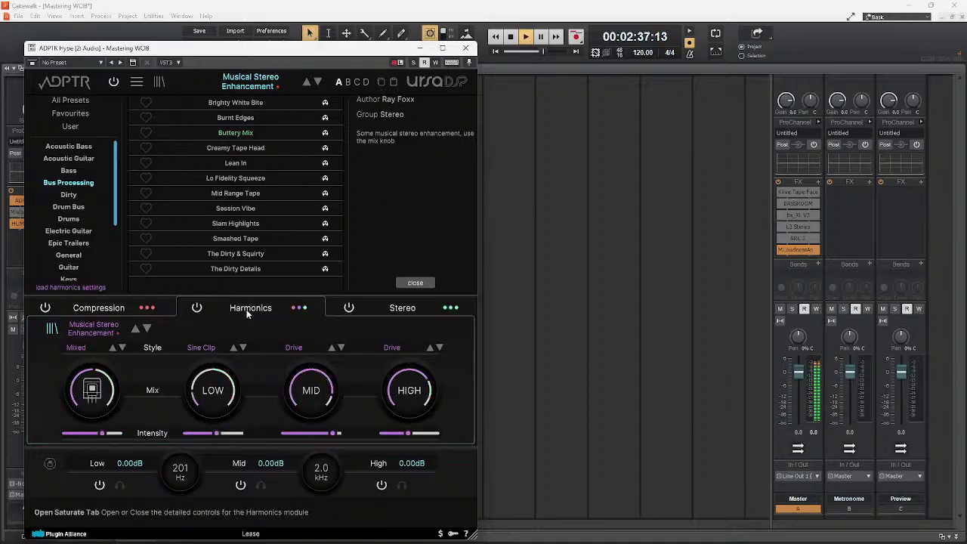
{"action": "left_click", "coordinate": [53, 329]}
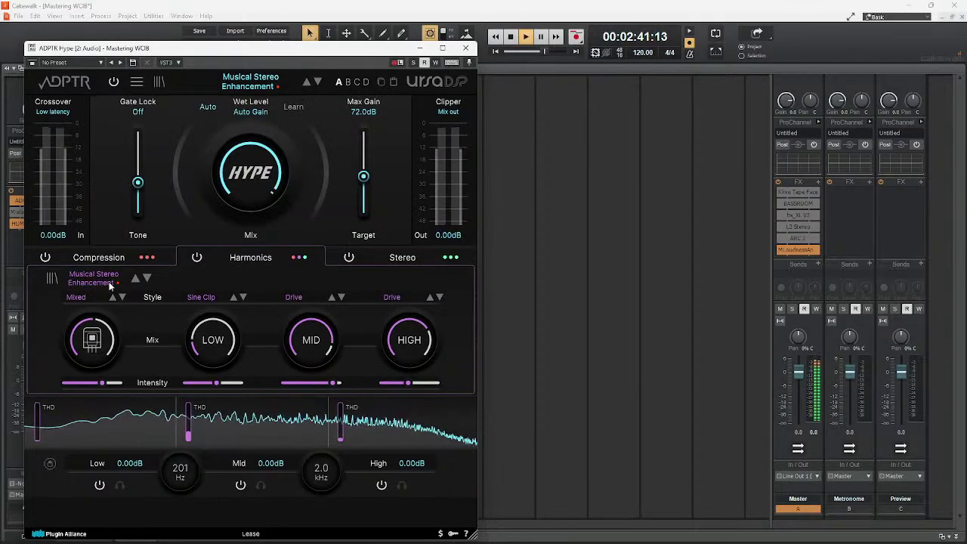
{"action": "left_click", "coordinate": [51, 278]}
{"action": "left_click", "coordinate": [53, 326]}
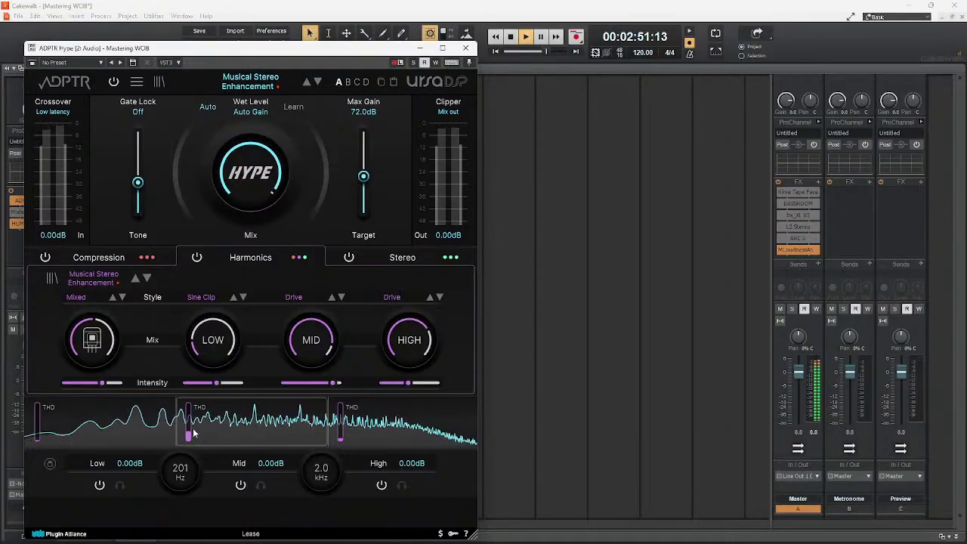
{"action": "left_click", "coordinate": [244, 428]}
{"action": "left_click", "coordinate": [244, 429]}
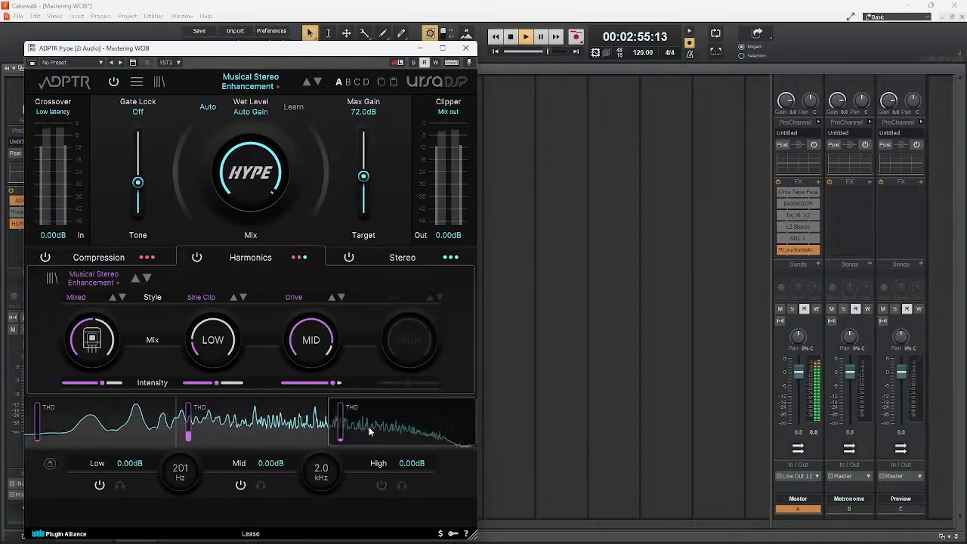
Raise the low band's harmonic mix to about 0.41 and lower its intensity slightly.
{"action": "mouse_move", "coordinate": [308, 382]}
{"action": "mouse_move", "coordinate": [213, 339]}
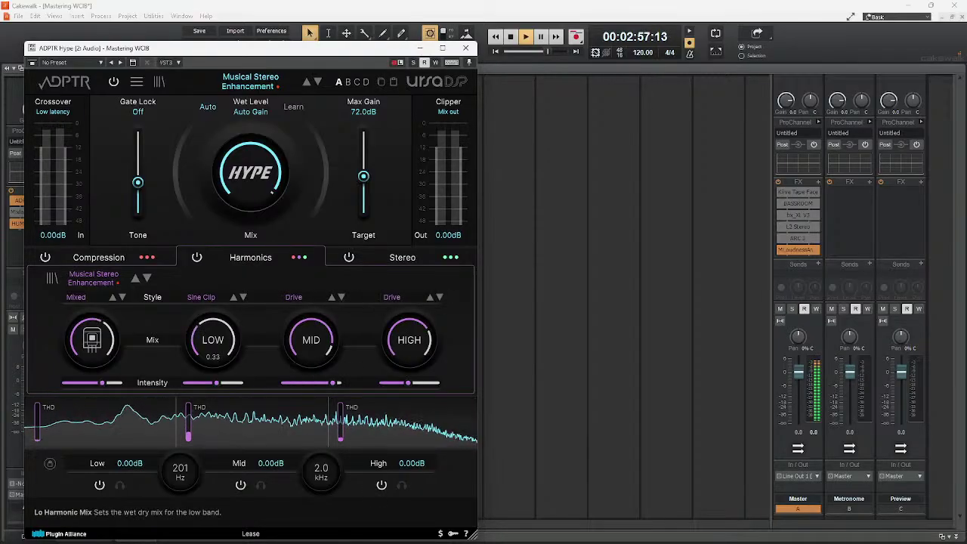
{"action": "left_click_drag", "start_coordinate": [213, 340], "coordinate": [213, 353]}
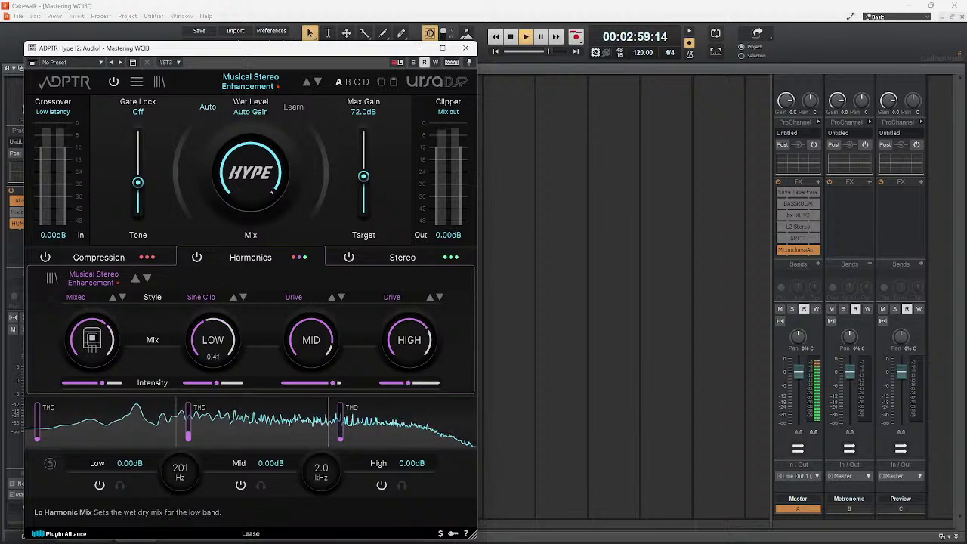
{"action": "left_click_drag", "start_coordinate": [216, 382], "coordinate": [214, 383]}
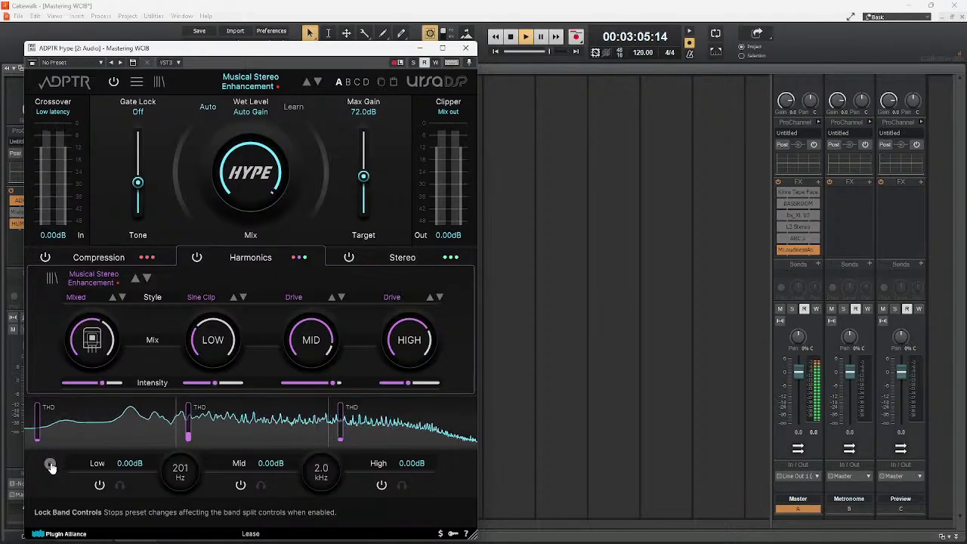
Audition the low band by bypassing it and soloing it, restoring both states.
{"action": "left_click", "coordinate": [99, 484]}
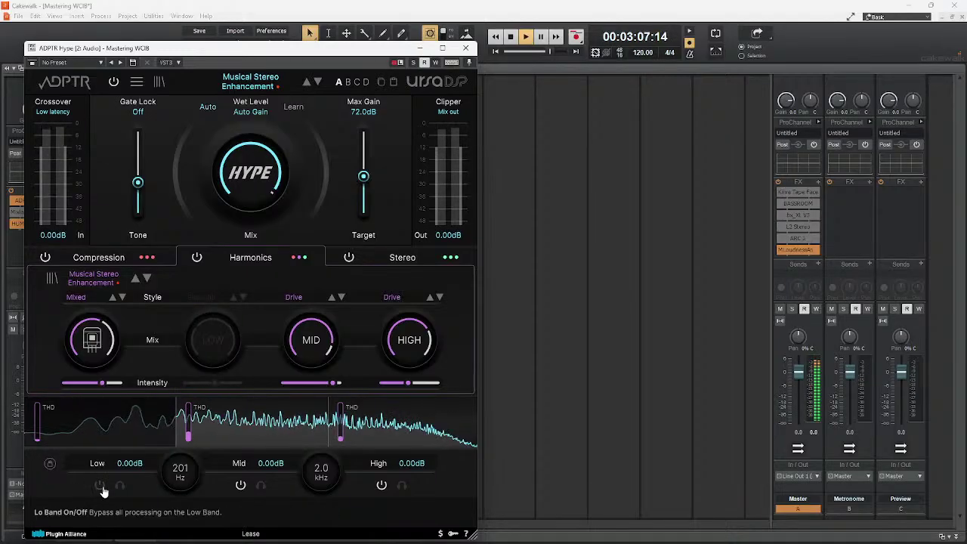
{"action": "left_click", "coordinate": [99, 484]}
{"action": "left_click", "coordinate": [118, 487]}
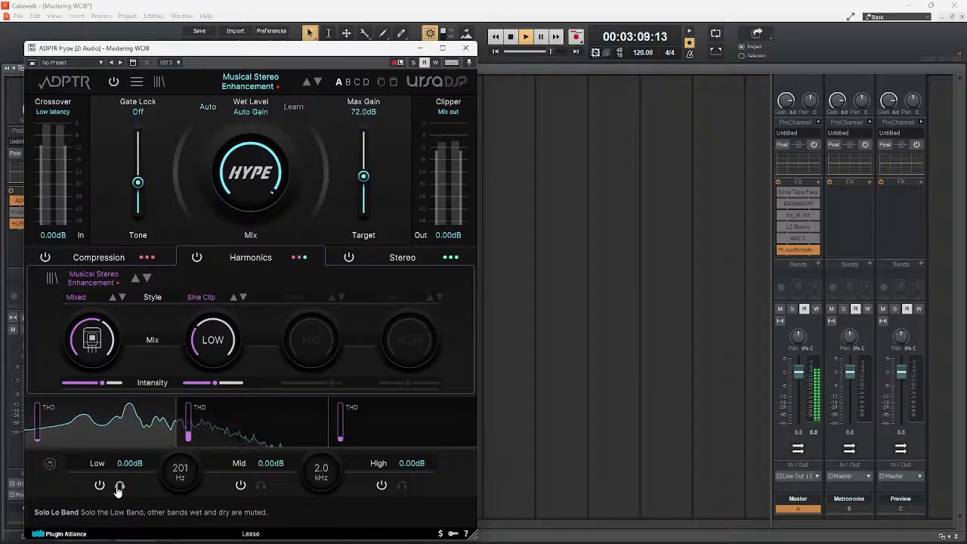
{"action": "left_click", "coordinate": [118, 487]}
Solo the mid band and the high band in turn to adjust each one's harmonic mix, and clear the solos.
{"action": "left_click", "coordinate": [261, 487]}
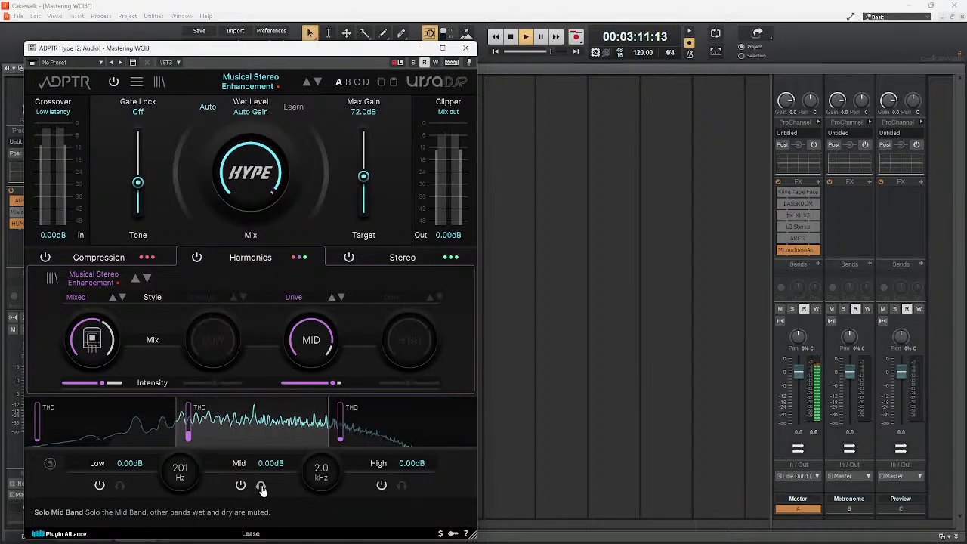
{"action": "mouse_move", "coordinate": [311, 340]}
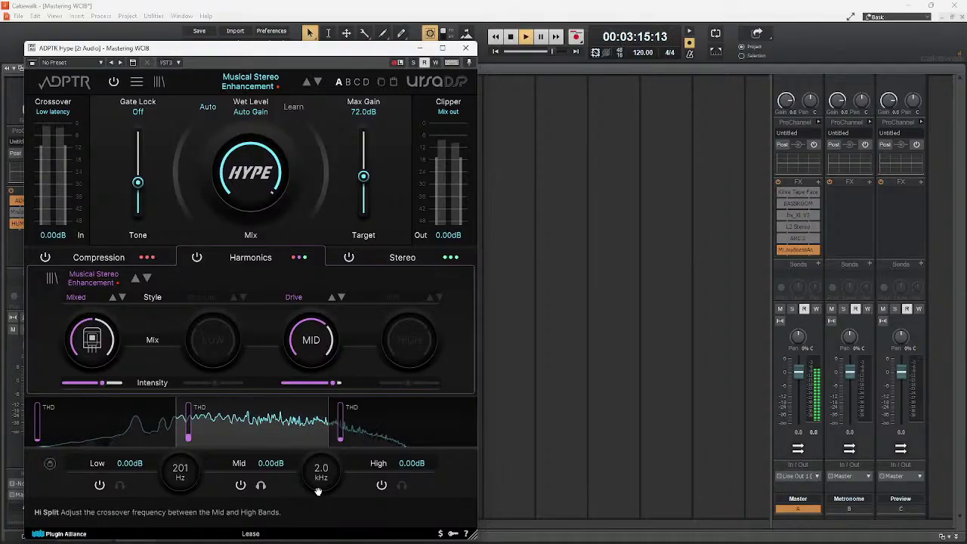
{"action": "left_click", "coordinate": [402, 489]}
{"action": "left_click", "coordinate": [261, 485]}
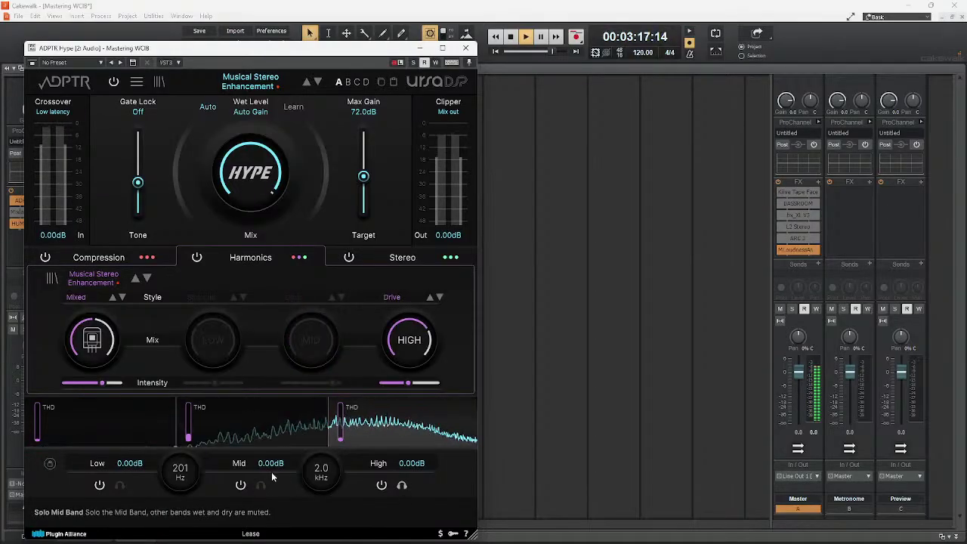
{"action": "mouse_move", "coordinate": [408, 349]}
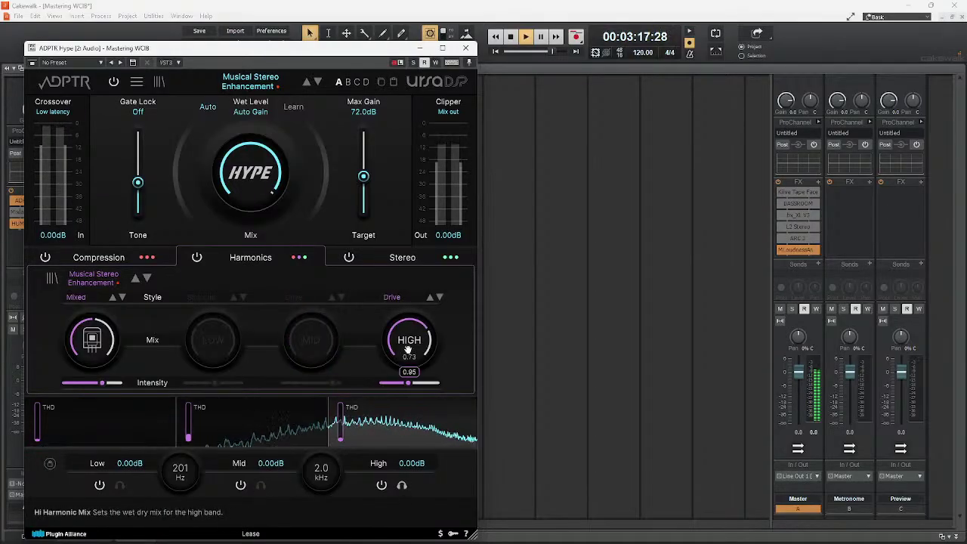
{"action": "left_click", "coordinate": [403, 484]}
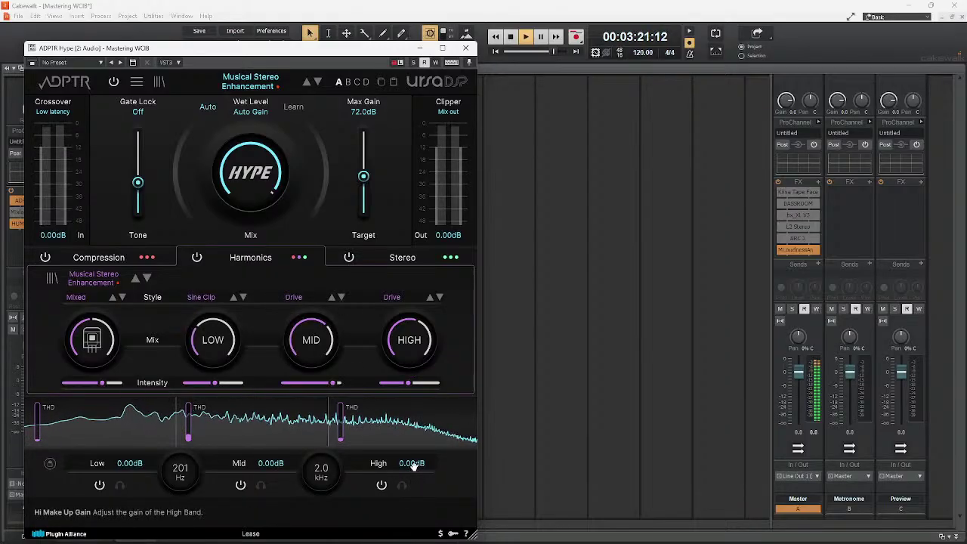
Set the harmonic style to Sine Clip for the mid band and Excite for the high band.
{"action": "left_click", "coordinate": [295, 297]}
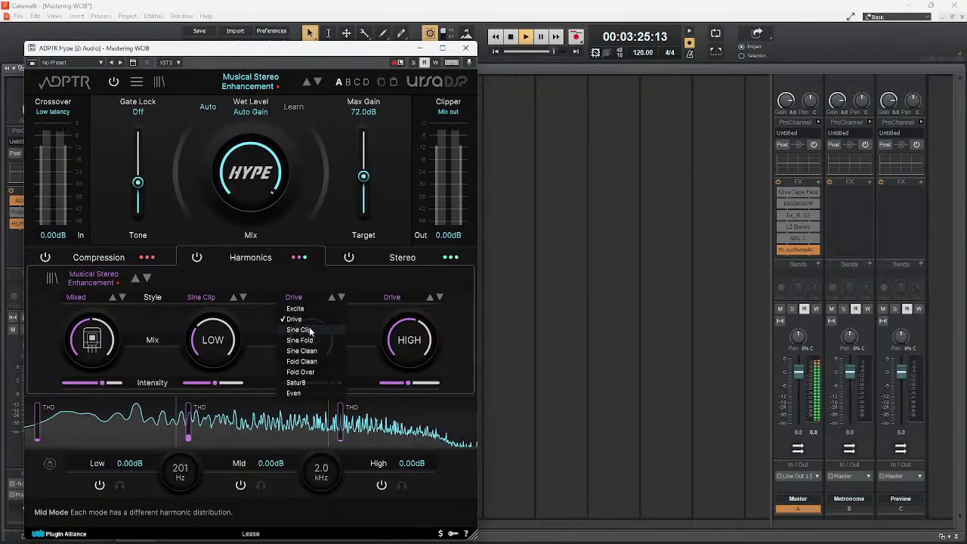
{"action": "left_click", "coordinate": [311, 330]}
{"action": "left_click", "coordinate": [391, 298]}
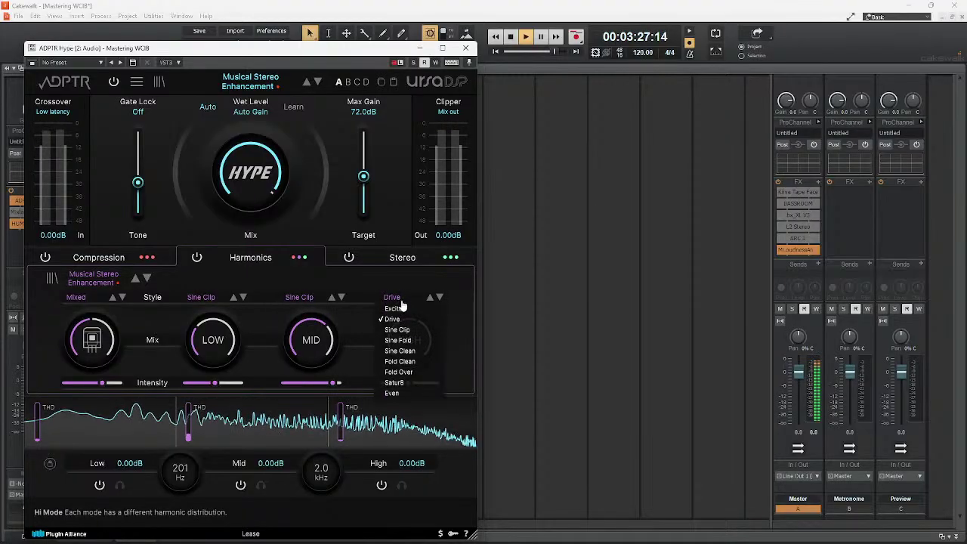
{"action": "left_click", "coordinate": [394, 309]}
Set the low band's harmonic style to Fold Over and raise its mix to about 0.55.
{"action": "left_click", "coordinate": [202, 298]}
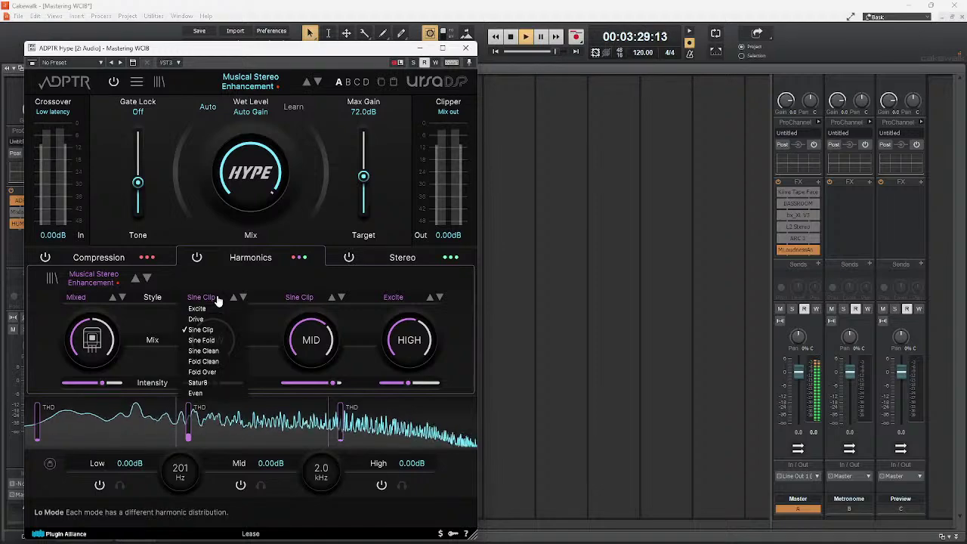
{"action": "left_click", "coordinate": [203, 372]}
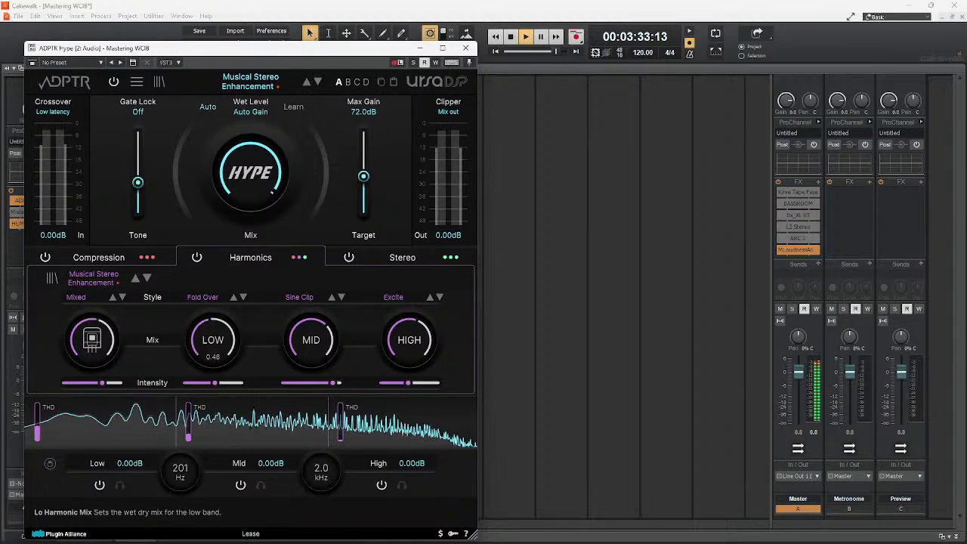
{"action": "left_click_drag", "start_coordinate": [213, 339], "coordinate": [213, 335]}
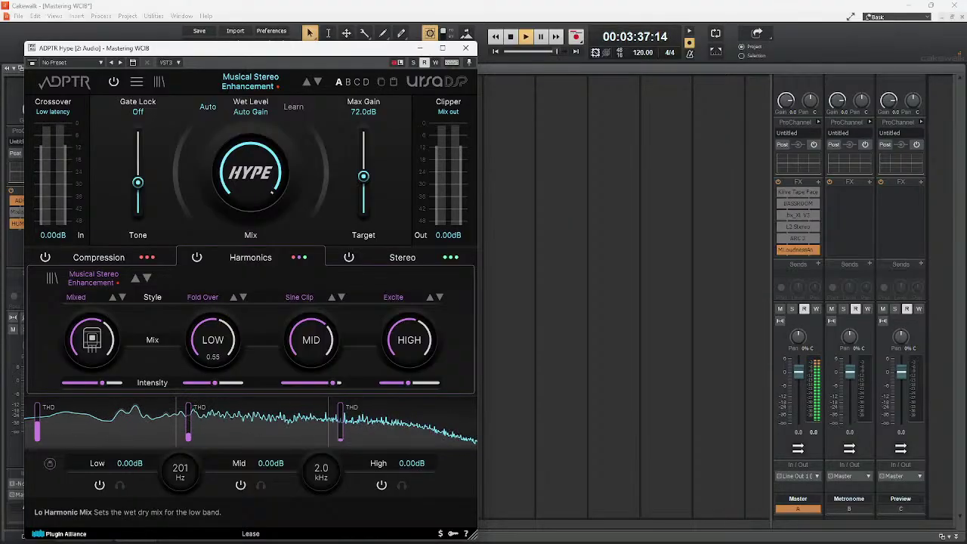
View the harmonic style options for all bands without changing them, close ADPTR Hype, and stop playback.
{"action": "left_click", "coordinate": [77, 297]}
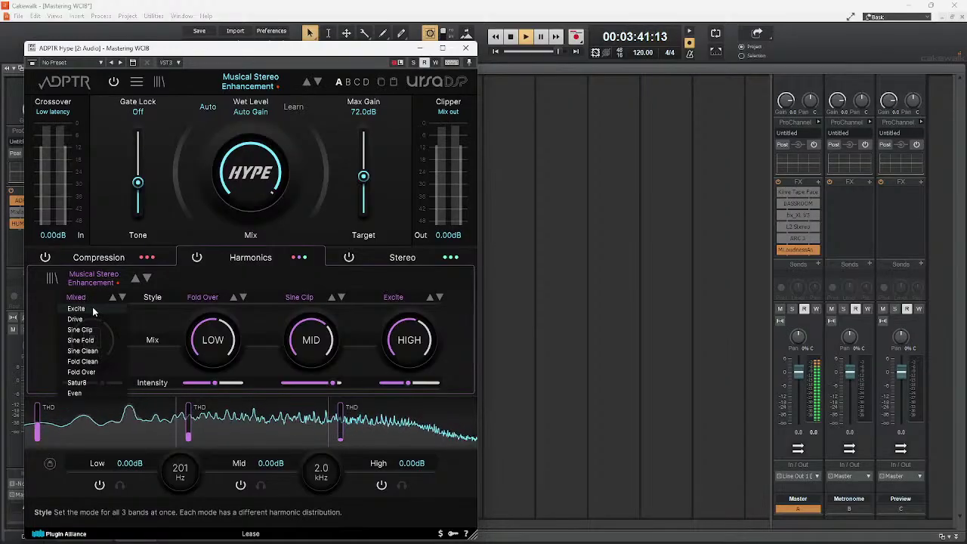
{"action": "left_click", "coordinate": [64, 310]}
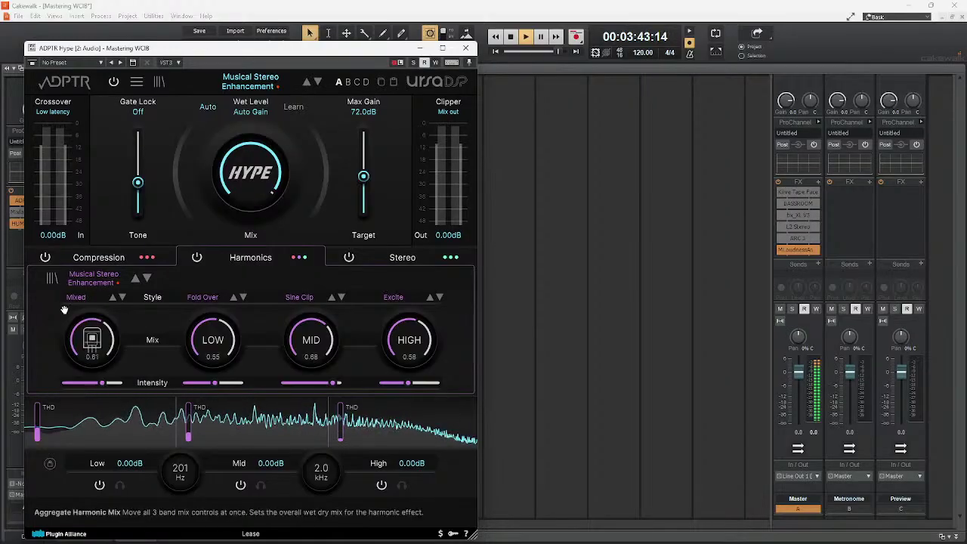
{"action": "left_click", "coordinate": [467, 48]}
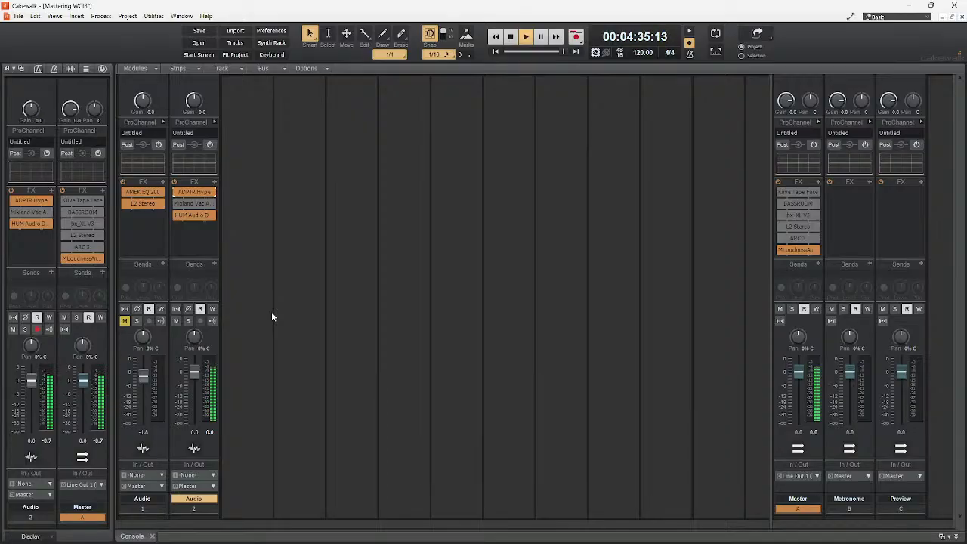
{"action": "key", "text": "space"}
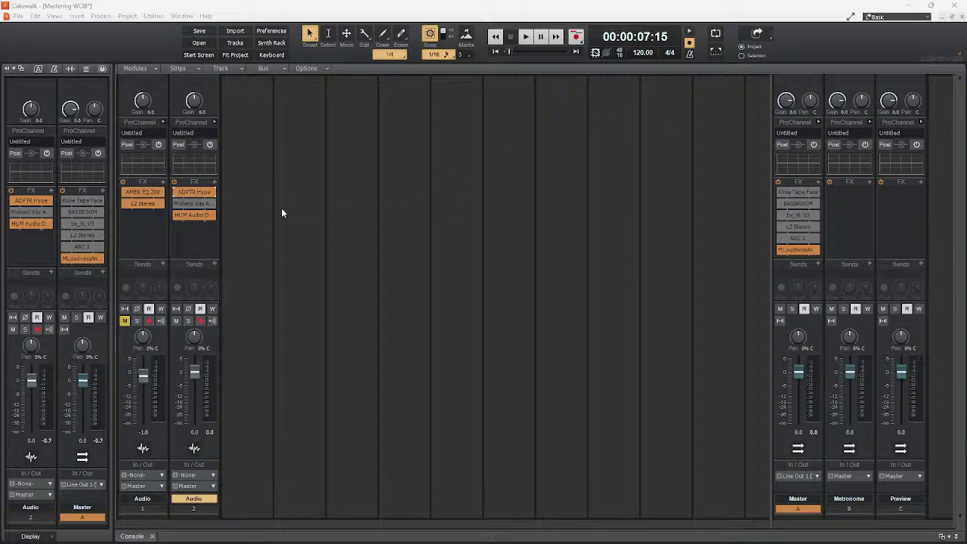
Play Audio 2 and measure its loudness in the Master bus MLoudnessAnalyzer with the readings reset, and stop playback.
{"action": "left_click", "coordinate": [176, 321]}
{"action": "left_click", "coordinate": [175, 322]}
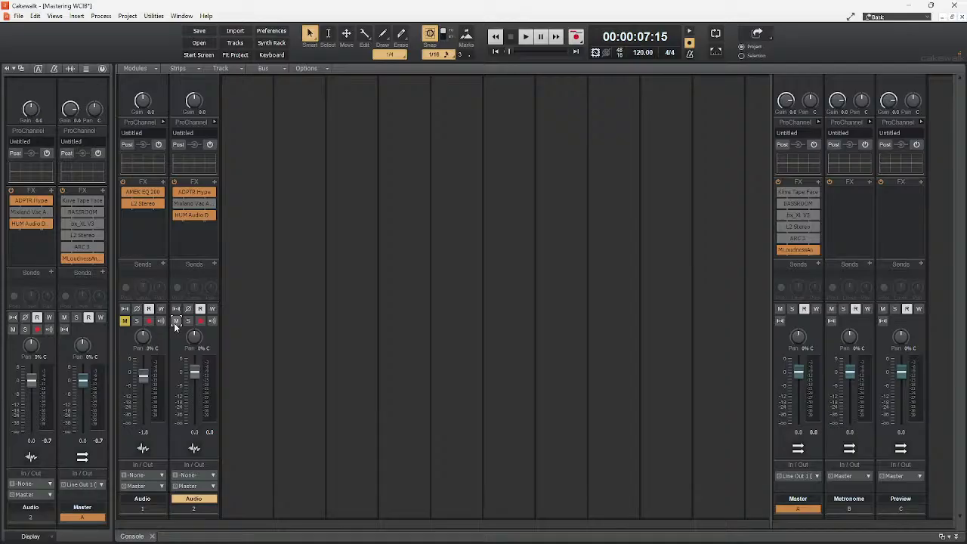
{"action": "key", "text": "space"}
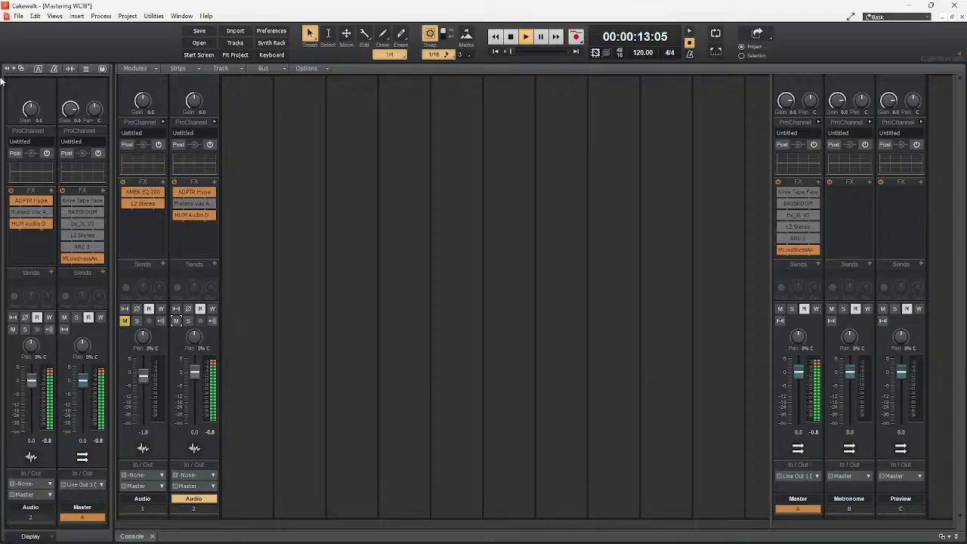
{"action": "double_click", "coordinate": [797, 251]}
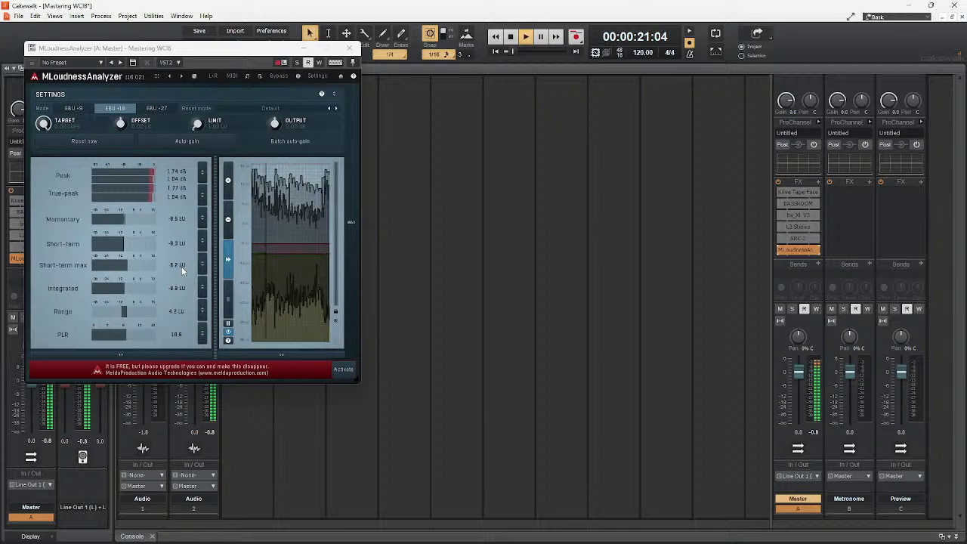
{"action": "left_click", "coordinate": [76, 144]}
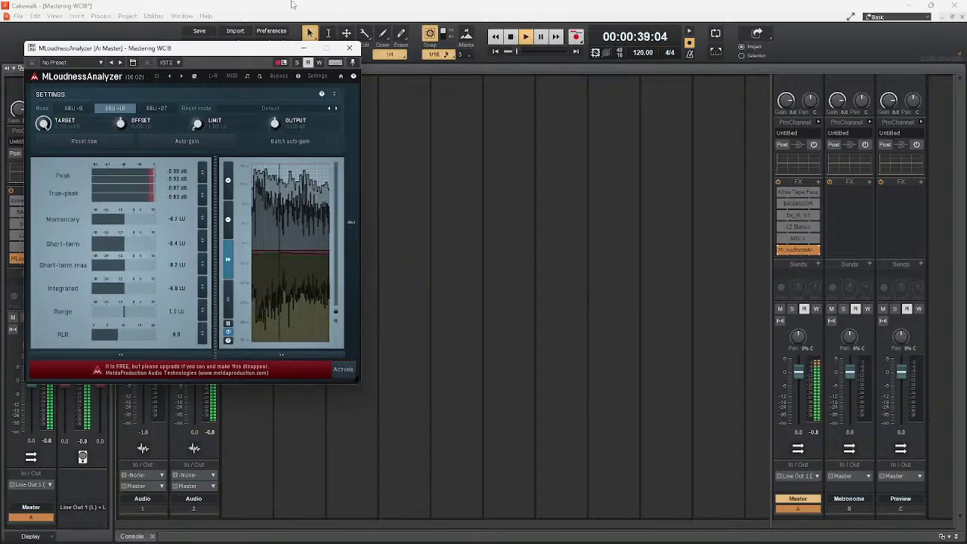
{"action": "left_click", "coordinate": [349, 48]}
{"action": "key", "text": "space"}
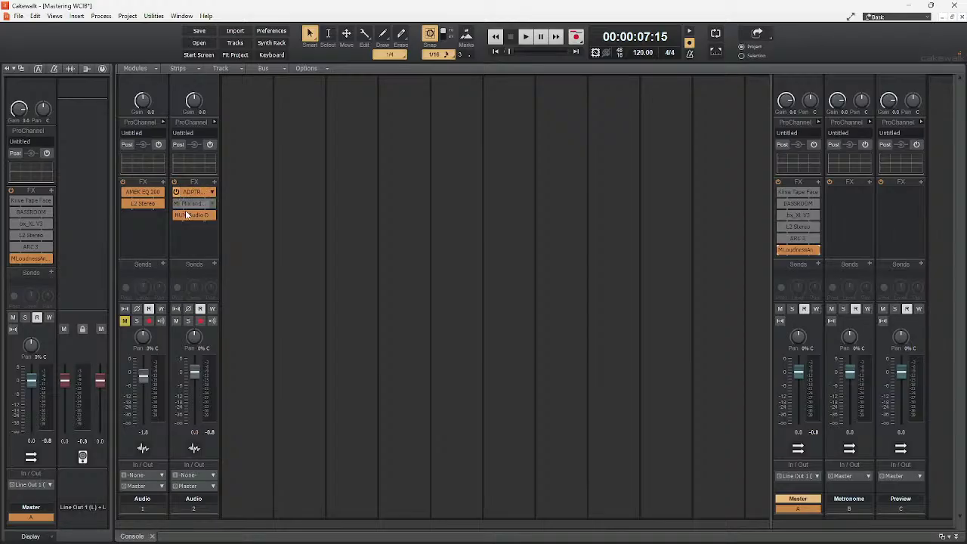
Mute Audio 2, unmute Audio 1, and enable Kiive Tape Face, BASSROOM, bx_XL V2 and L2 Stereo on the Master bus.
{"action": "left_click", "coordinate": [176, 321]}
{"action": "left_click", "coordinate": [125, 320]}
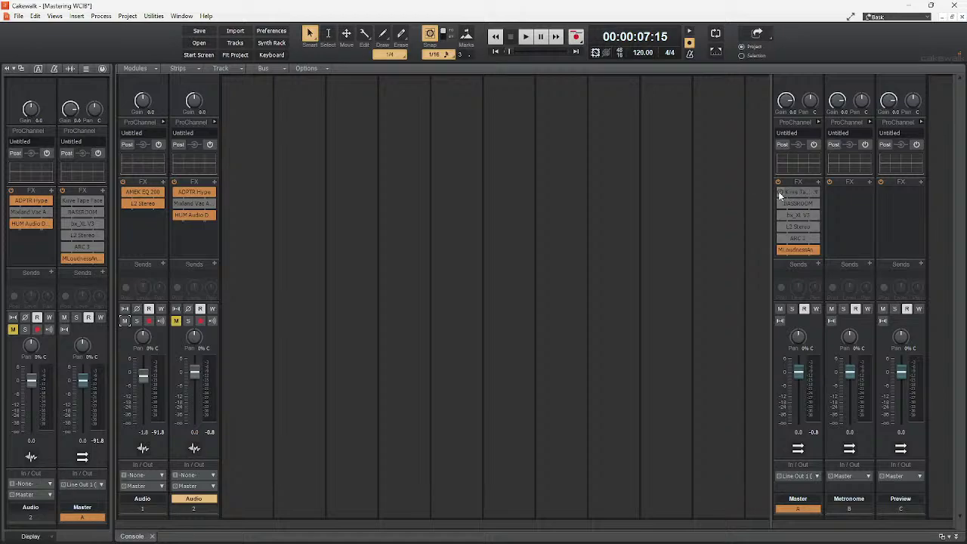
{"action": "left_click_drag", "start_coordinate": [779, 193], "coordinate": [781, 227]}
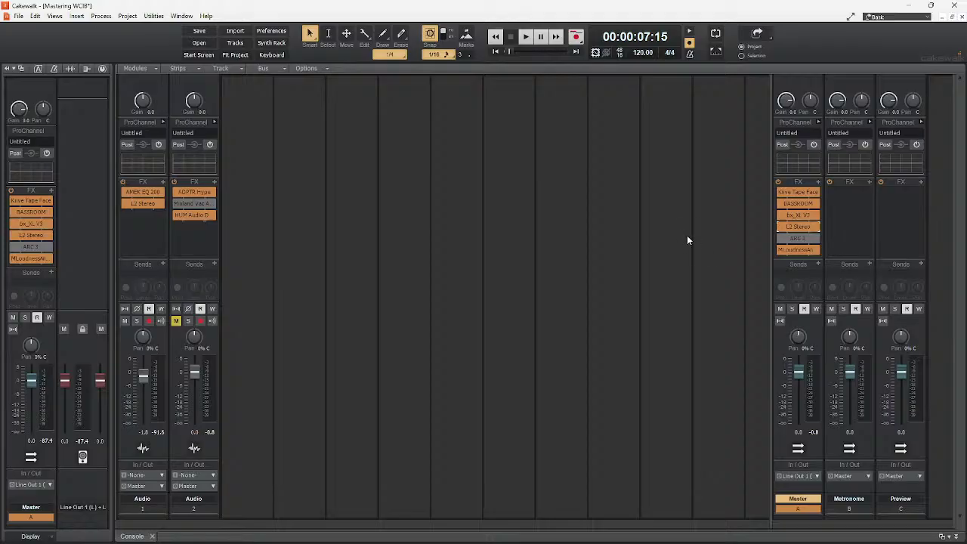
{"action": "left_click", "coordinate": [813, 477]}
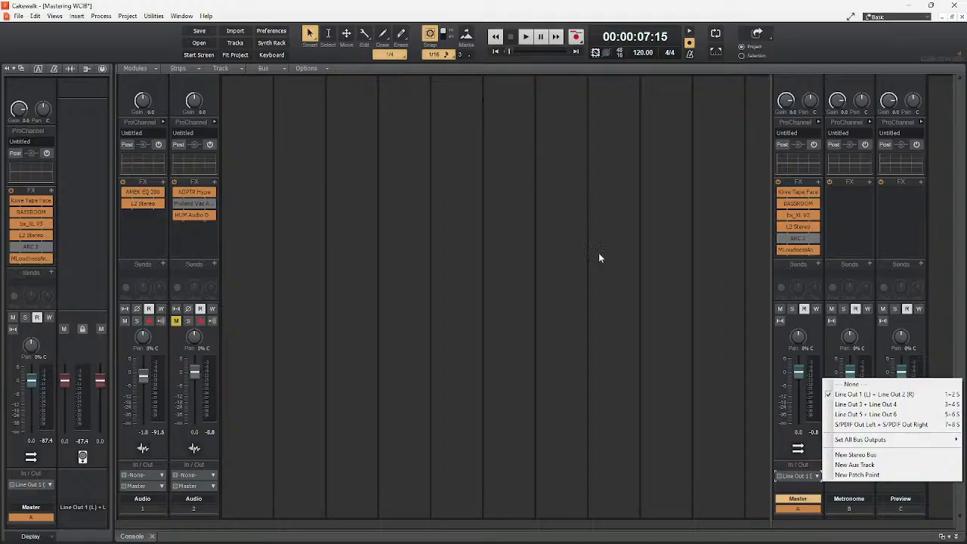
{"action": "left_click", "coordinate": [638, 323]}
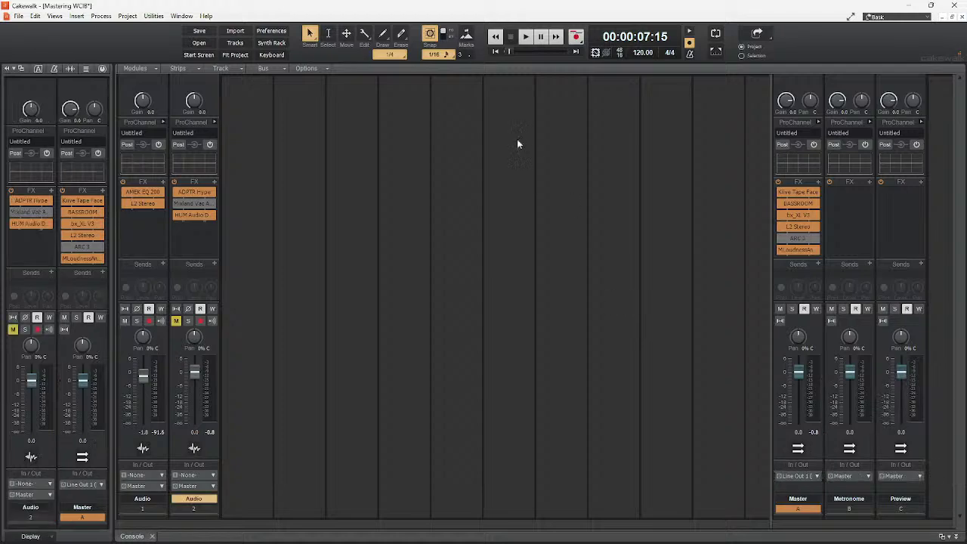
Check Audio 1's loudness during playback and set the Master bus L2 Stereo output ceiling to -1.0.
{"action": "left_click", "coordinate": [525, 42]}
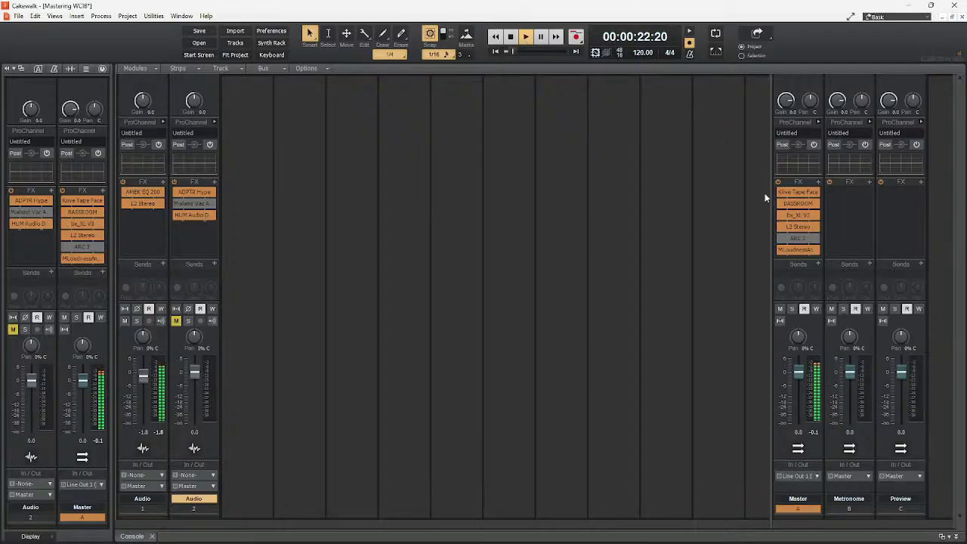
{"action": "double_click", "coordinate": [797, 250]}
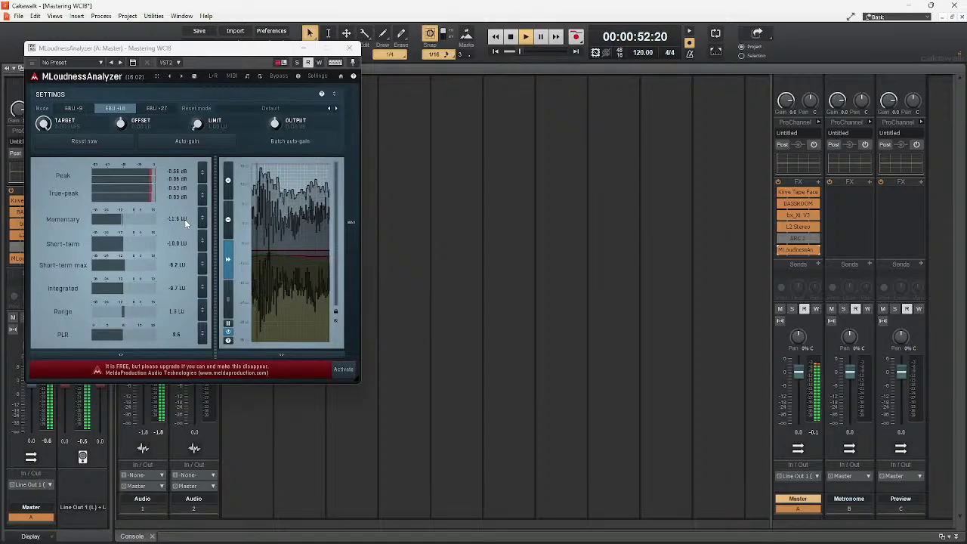
{"action": "double_click", "coordinate": [793, 226]}
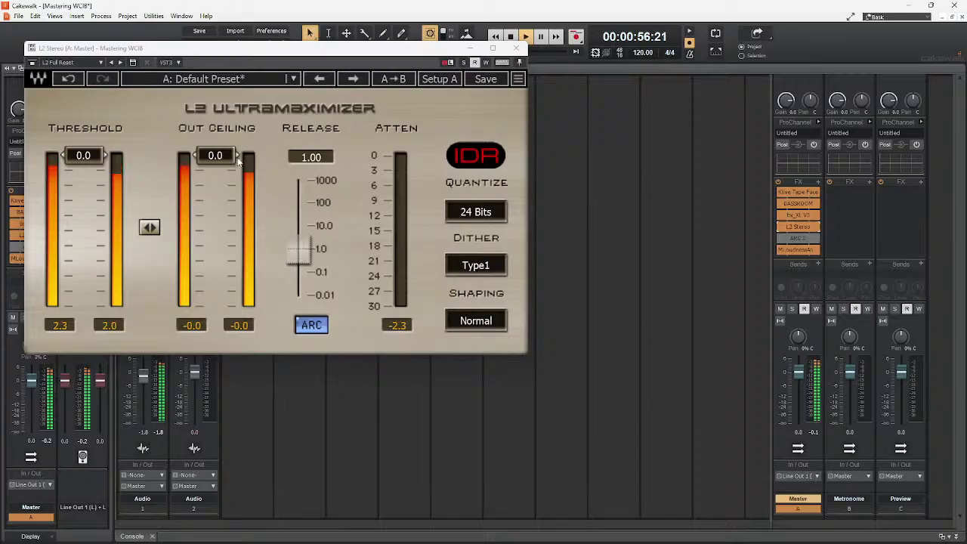
{"action": "mouse_move", "coordinate": [238, 161]}
{"action": "left_mouse_down"}
{"action": "mouse_move", "coordinate": [238, 178]}
{"action": "mouse_move", "coordinate": [228, 168]}
{"action": "left_mouse_up"}
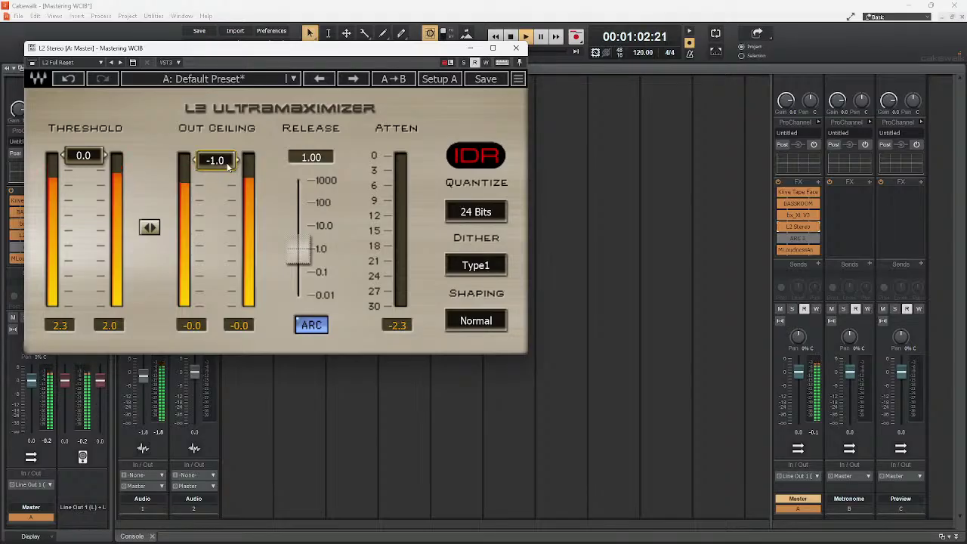
{"action": "left_click", "coordinate": [516, 49]}
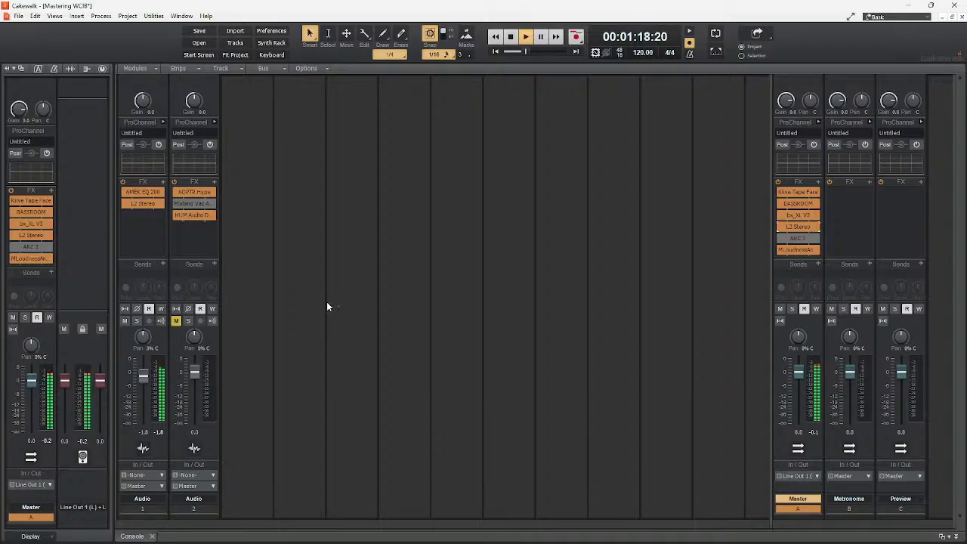
{"action": "key", "text": "space"}
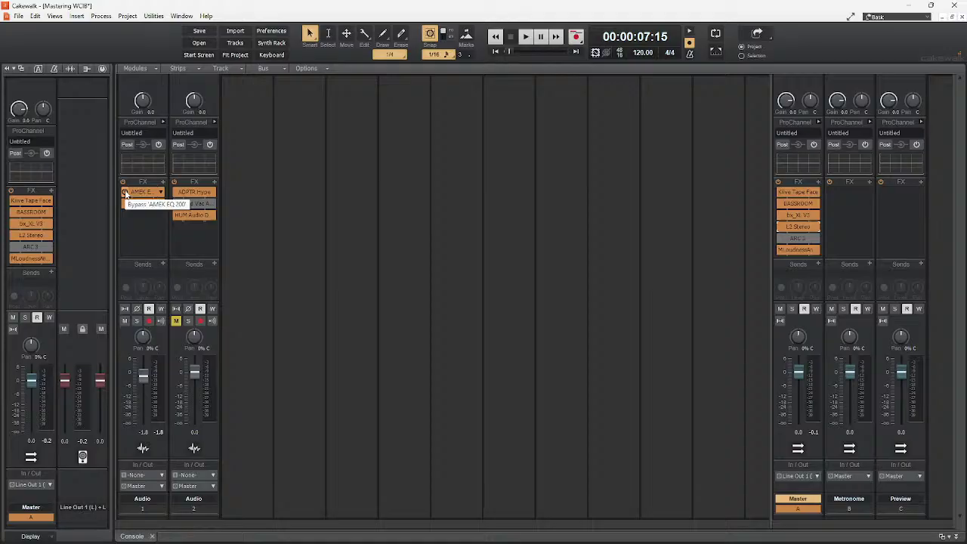
Audition Audio 1 through the Master effects chain with its mute off, and stop playback.
{"action": "key", "text": "Up"}
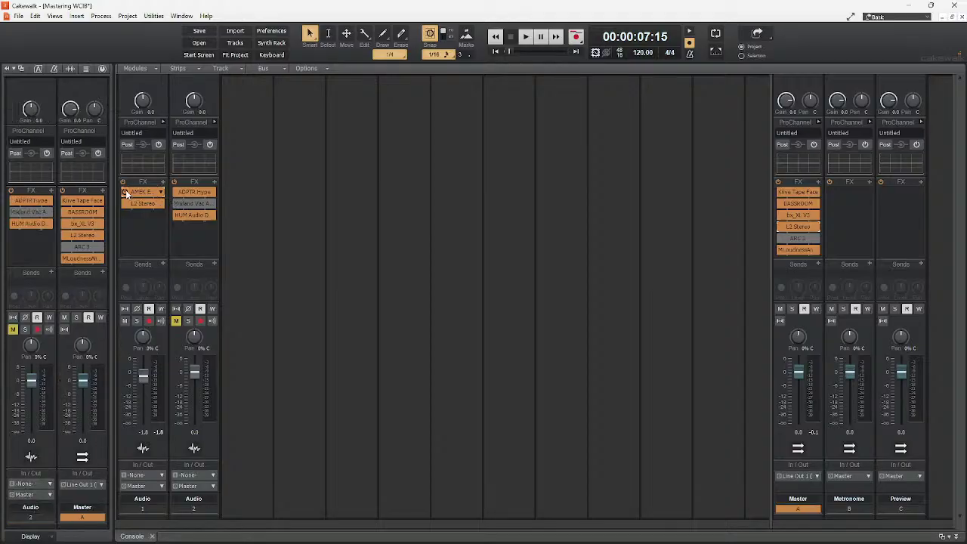
{"action": "left_click", "coordinate": [125, 320]}
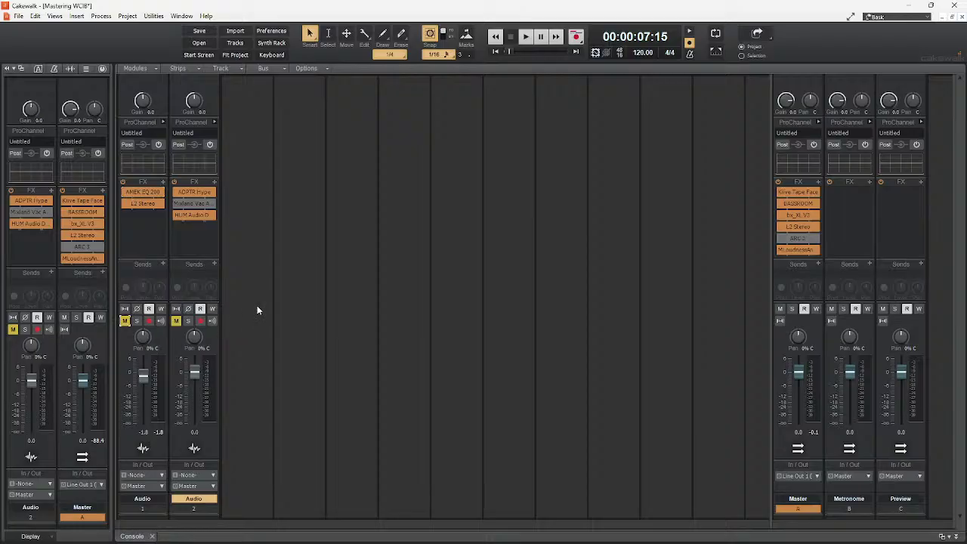
{"action": "left_click", "coordinate": [124, 320]}
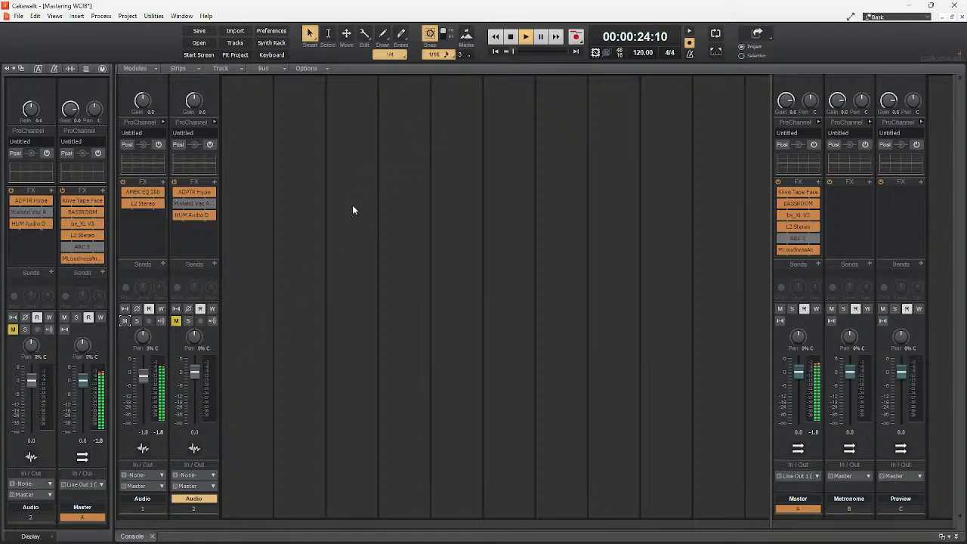
{"action": "left_click", "coordinate": [527, 42]}
Mute Audio 1, unmute Audio 2, and play it with Kiive Tape Face, BASSROOM and bx_XL V2 bypassed on the Master bus.
{"action": "left_click", "coordinate": [124, 320]}
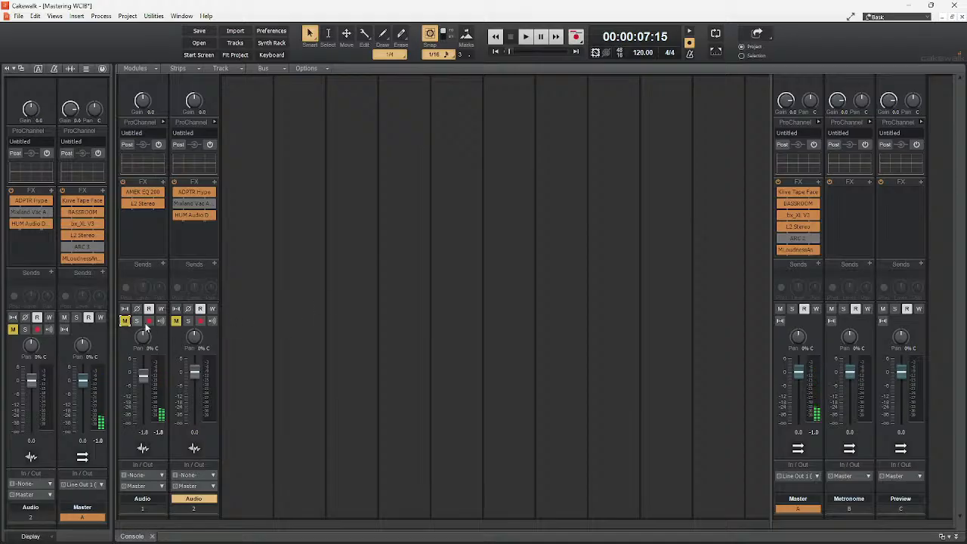
{"action": "left_click", "coordinate": [175, 320]}
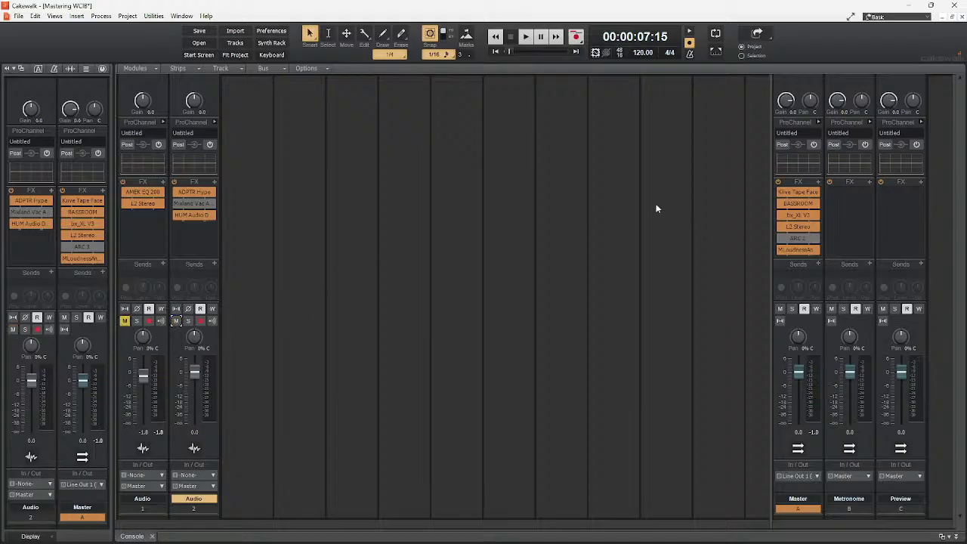
{"action": "left_click", "coordinate": [781, 214]}
{"action": "left_click", "coordinate": [779, 203]}
{"action": "left_click", "coordinate": [779, 192]}
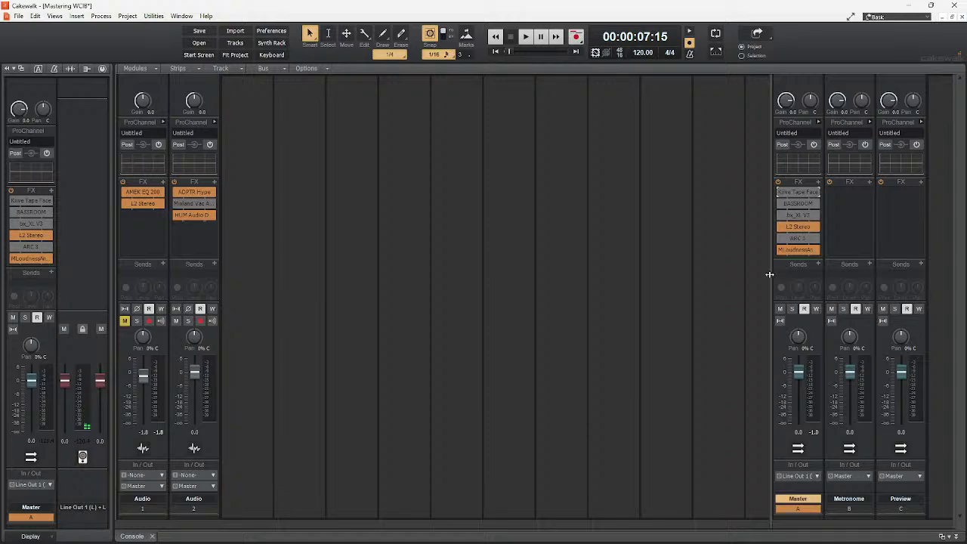
{"action": "left_click", "coordinate": [526, 38]}
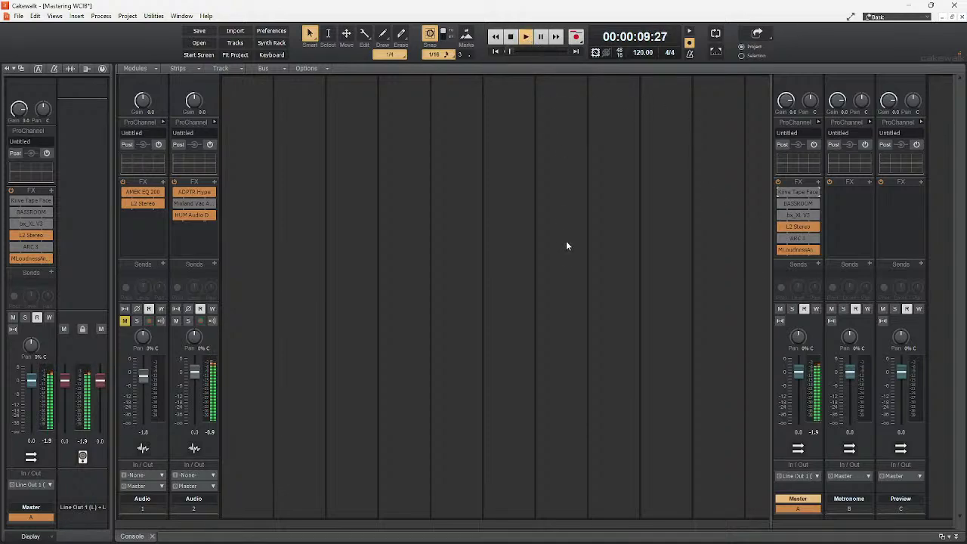
Re-enable Kiive Tape Face, BASSROOM and bx_XL V2 on the Master bus and check the loudness in MLoudnessAnalyzer.
{"action": "left_click", "coordinate": [778, 203]}
{"action": "left_click", "coordinate": [780, 215]}
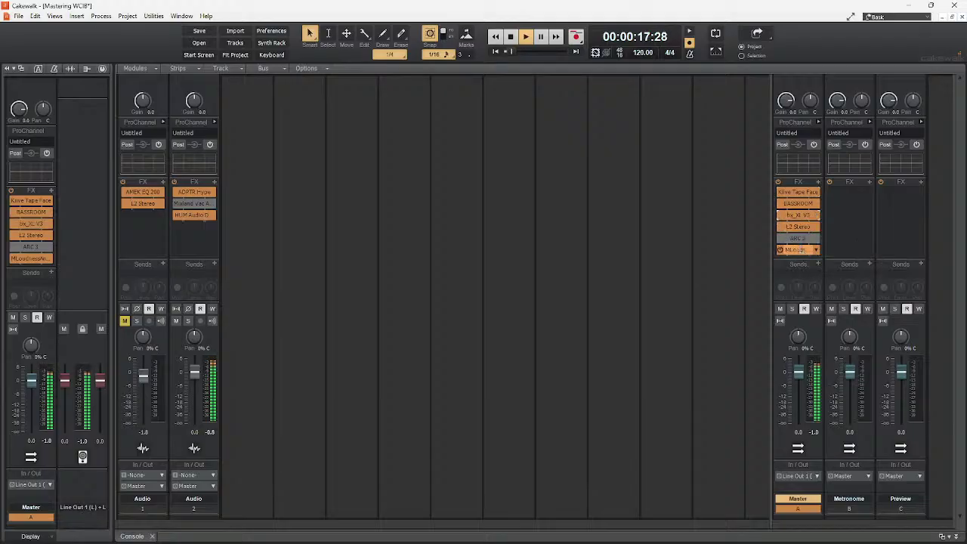
{"action": "double_click", "coordinate": [795, 251]}
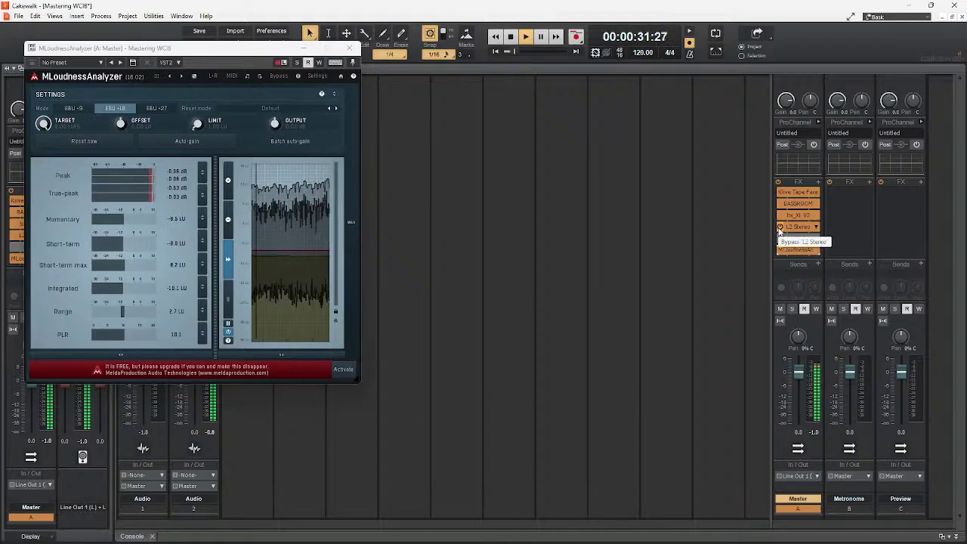
{"action": "left_click", "coordinate": [350, 48]}
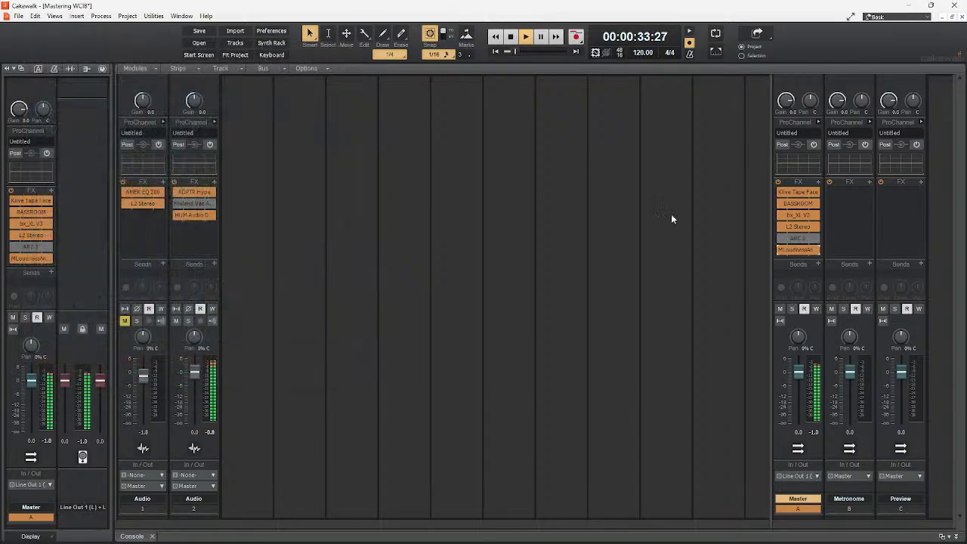
Compare the master sound with Kiive Tape Face, BASSROOM and bx_XL V2 bypassed and active, leaving all three enabled.
{"action": "left_click", "coordinate": [779, 192]}
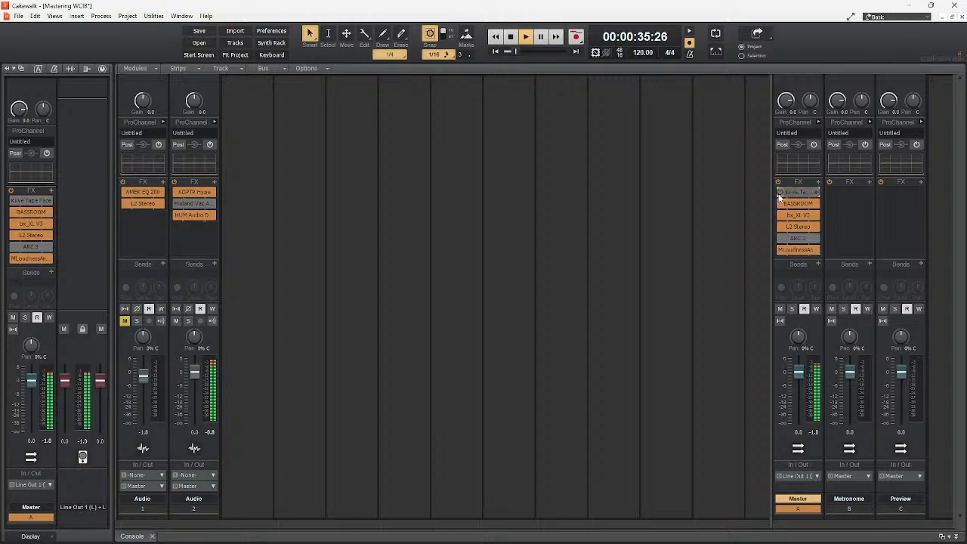
{"action": "left_click", "coordinate": [780, 203]}
{"action": "left_click", "coordinate": [780, 215]}
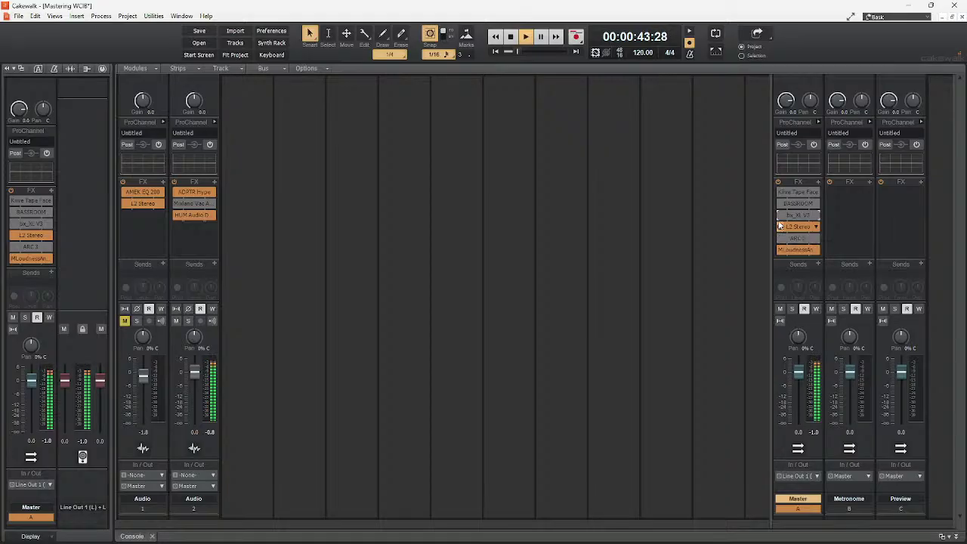
{"action": "left_click", "coordinate": [779, 215]}
{"action": "left_click", "coordinate": [779, 204]}
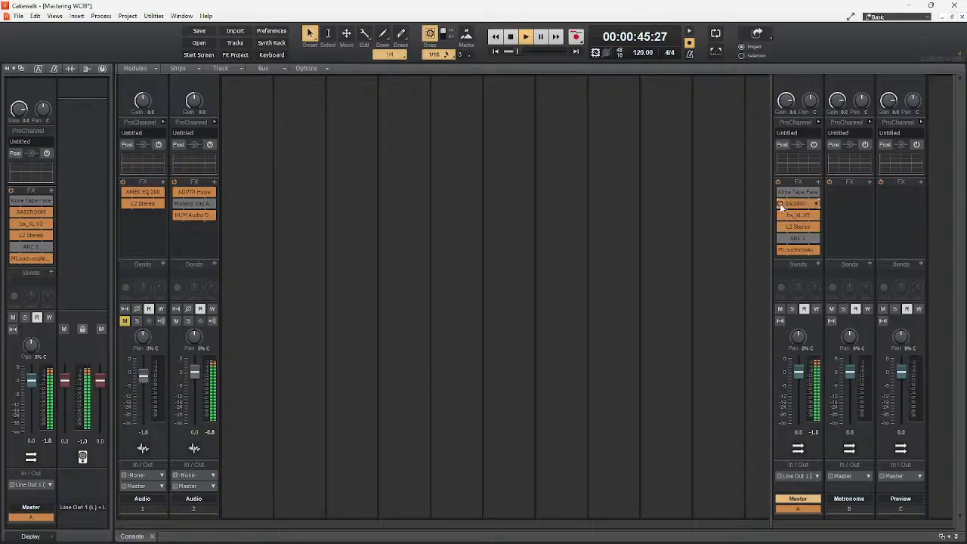
{"action": "left_click", "coordinate": [780, 193]}
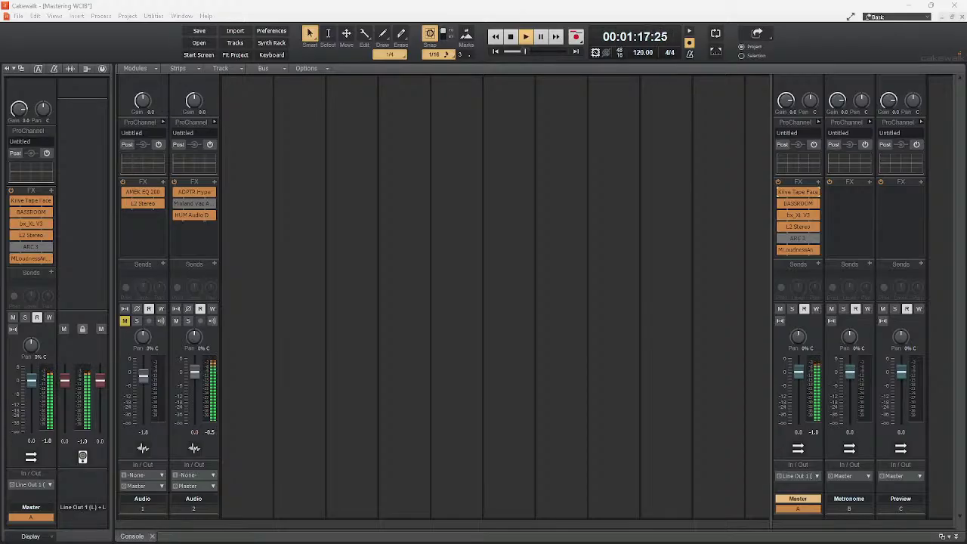
{"action": "left_click", "coordinate": [780, 203]}
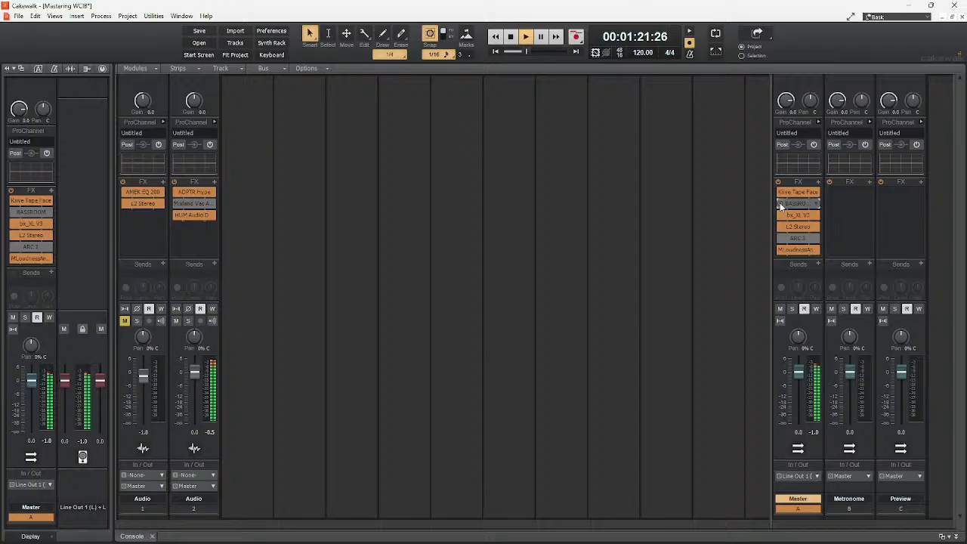
{"action": "left_click", "coordinate": [779, 203]}
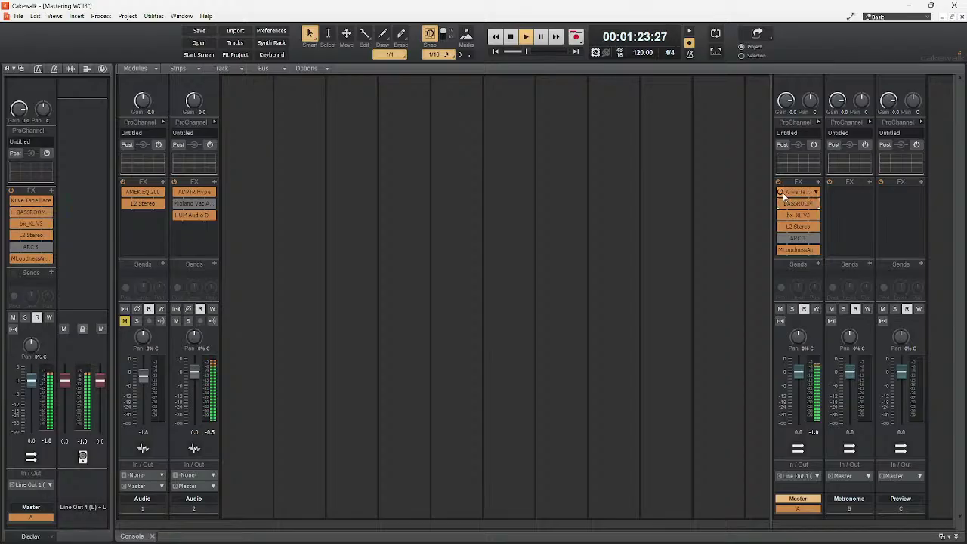
Compare the master sound with Kiive Tape Face bypassed and active, and inspect its settings on the Master bus.
{"action": "left_click", "coordinate": [780, 192]}
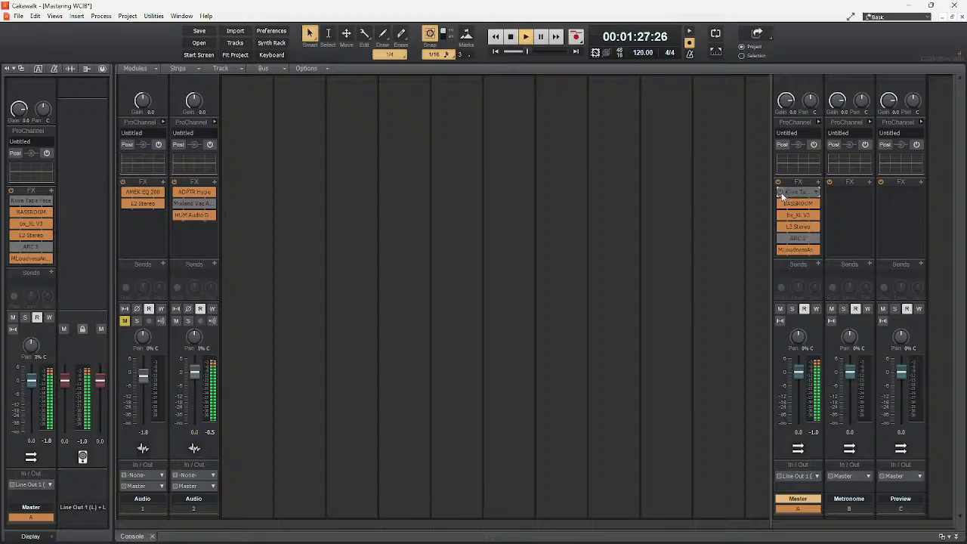
{"action": "left_click", "coordinate": [779, 192]}
{"action": "double_click", "coordinate": [789, 191]}
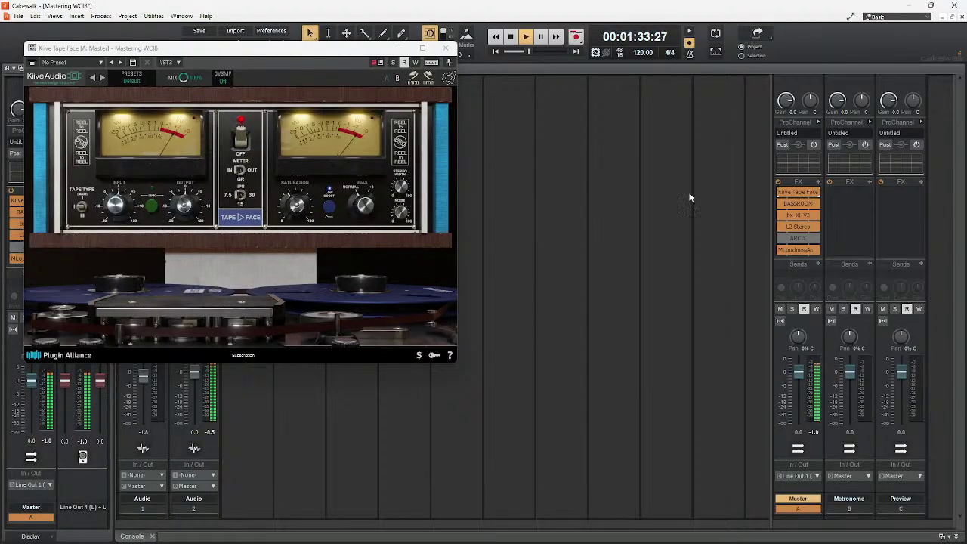
In BASSROOM on the Master bus, set the uppermost band to +0.3 dB and the band below it to +0.2 dB.
{"action": "double_click", "coordinate": [793, 204]}
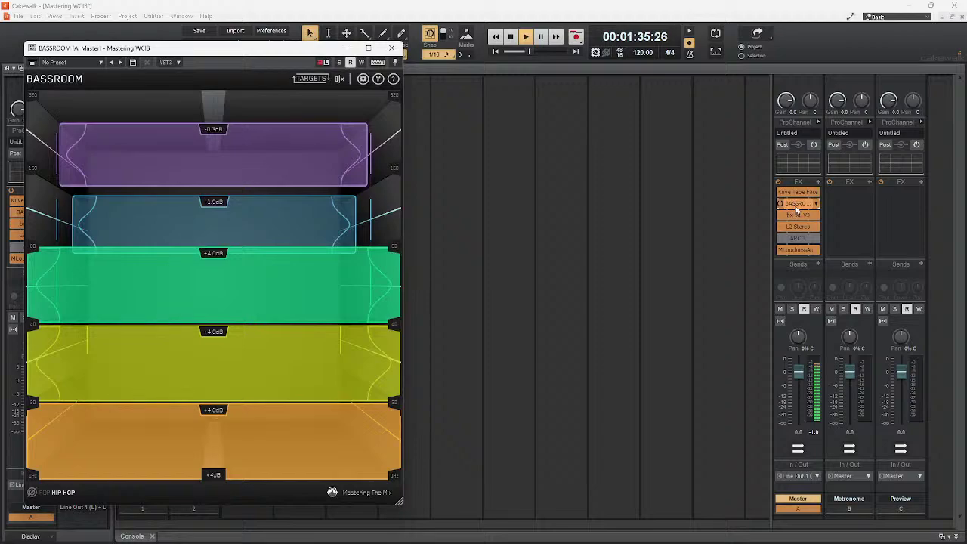
{"action": "mouse_move", "coordinate": [357, 162]}
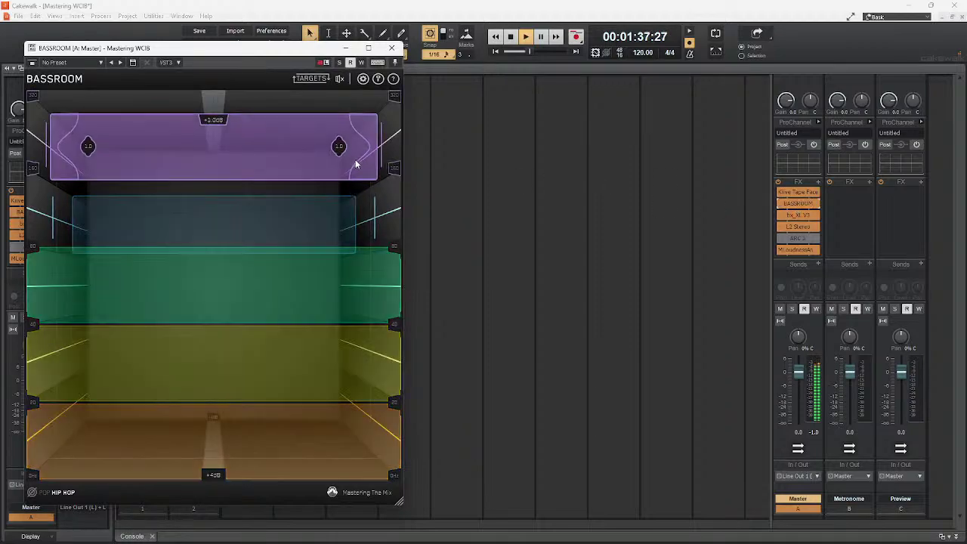
{"action": "mouse_move", "coordinate": [344, 217]}
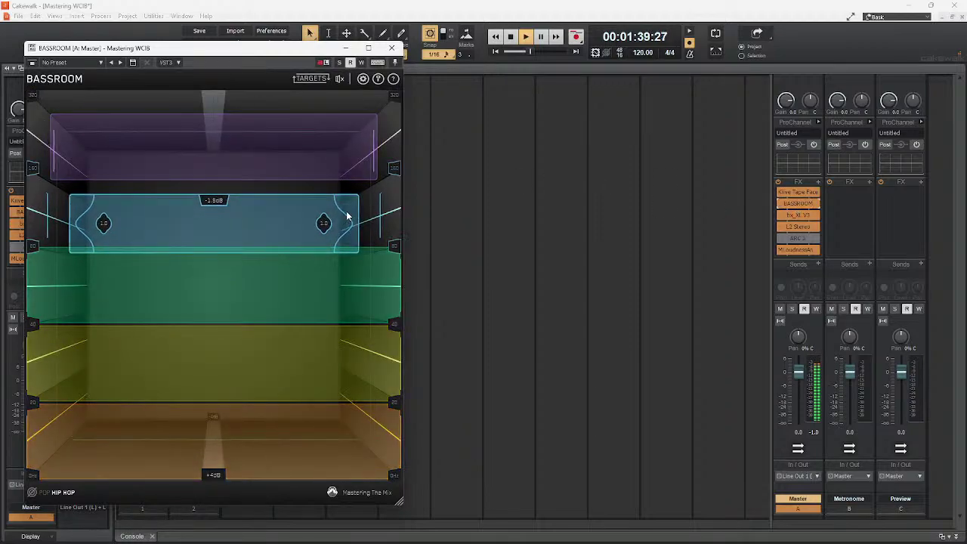
{"action": "left_click_drag", "start_coordinate": [347, 217], "coordinate": [375, 200]}
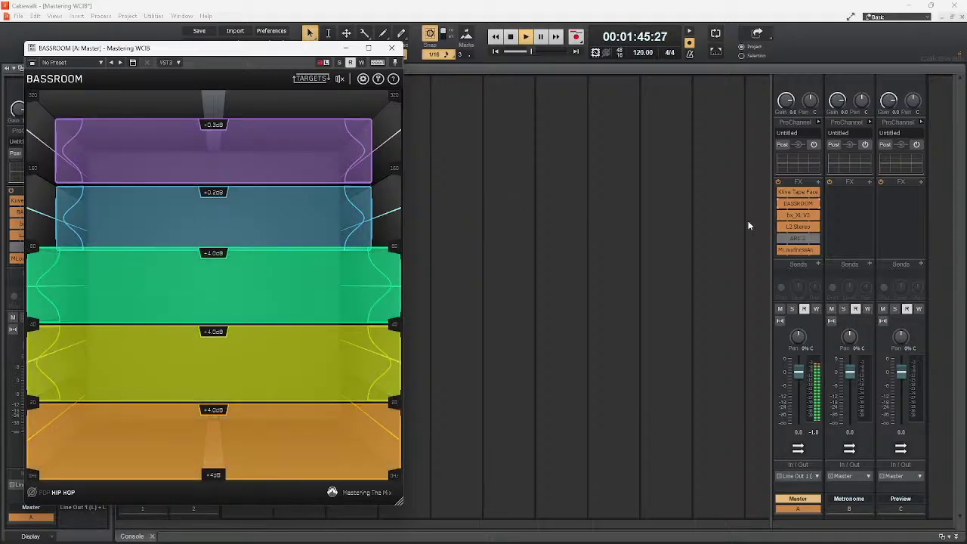
Check the bx_XL V3 level meters and the MLoudnessAnalyzer loudness readings on the Master bus, then close both plug-ins.
{"action": "double_click", "coordinate": [798, 216]}
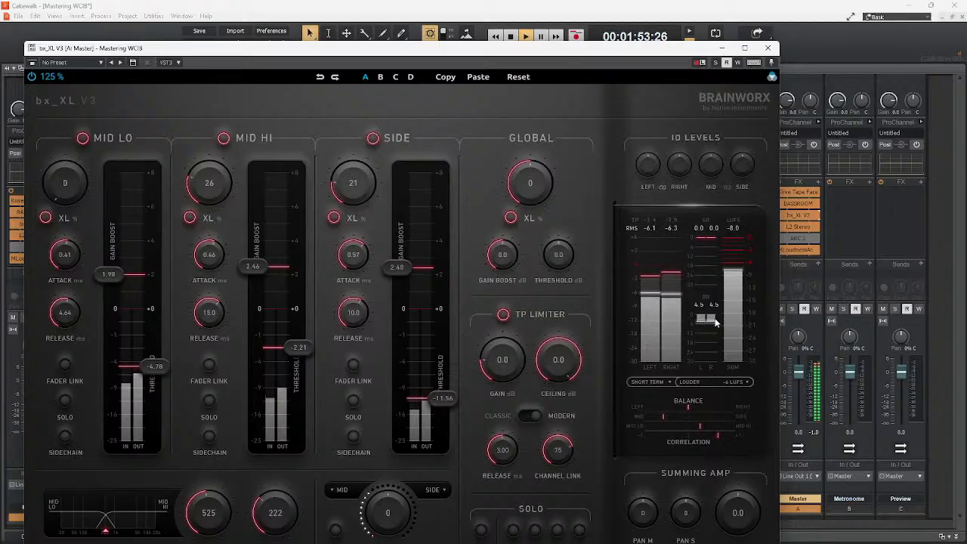
{"action": "left_click", "coordinate": [769, 49]}
{"action": "double_click", "coordinate": [796, 250]}
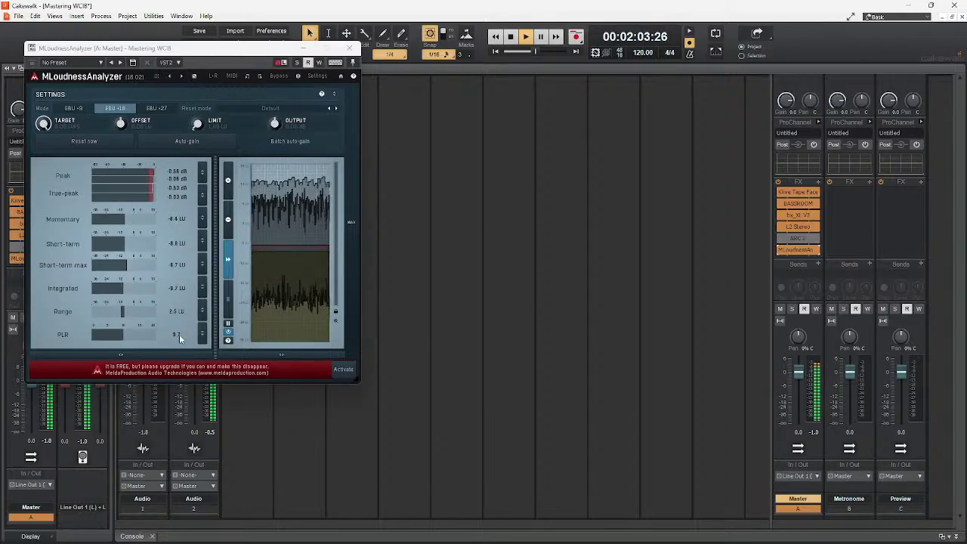
{"action": "left_click", "coordinate": [349, 49]}
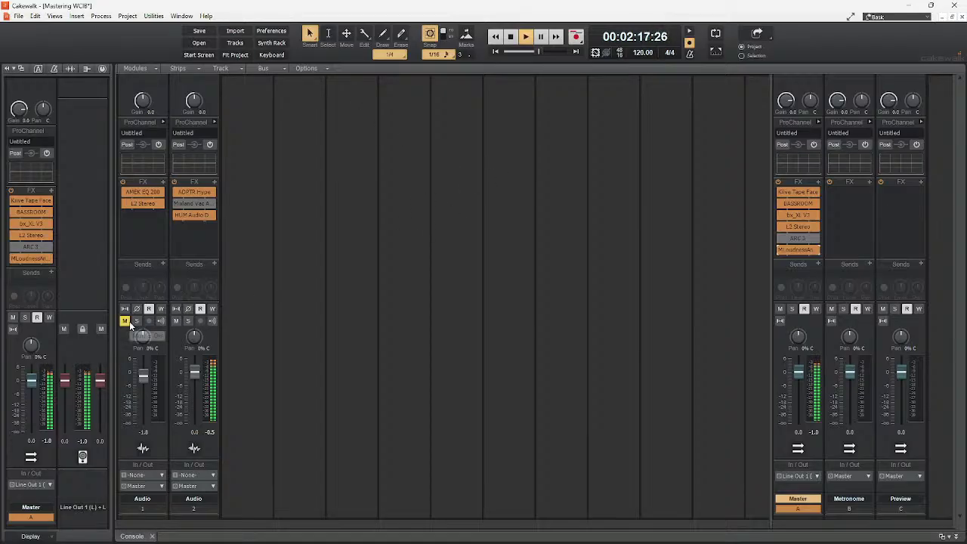
Mute Audio 2, unmute Audio 1, and review the BASSROOM settings while Audio 1 plays through the Master bus.
{"action": "left_click", "coordinate": [176, 320]}
{"action": "left_click", "coordinate": [125, 320]}
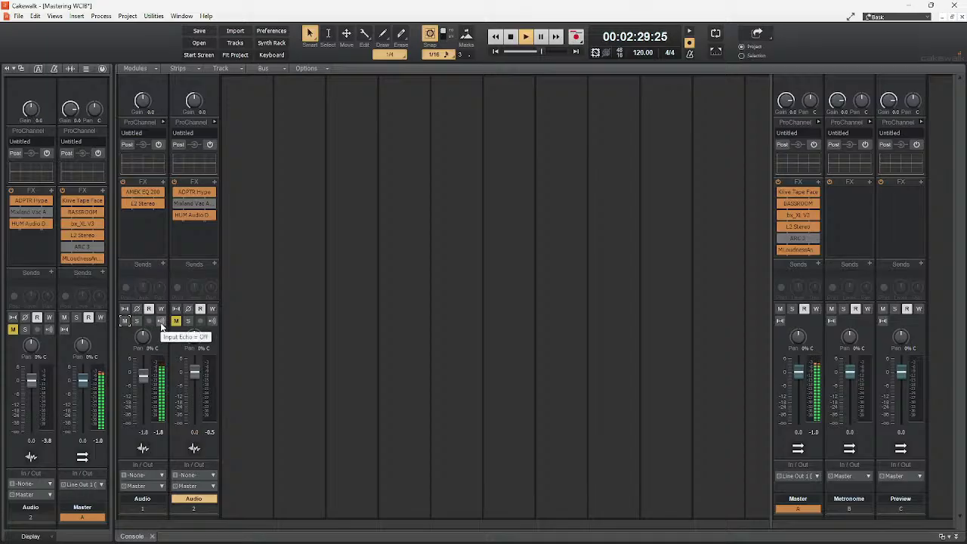
{"action": "double_click", "coordinate": [798, 206]}
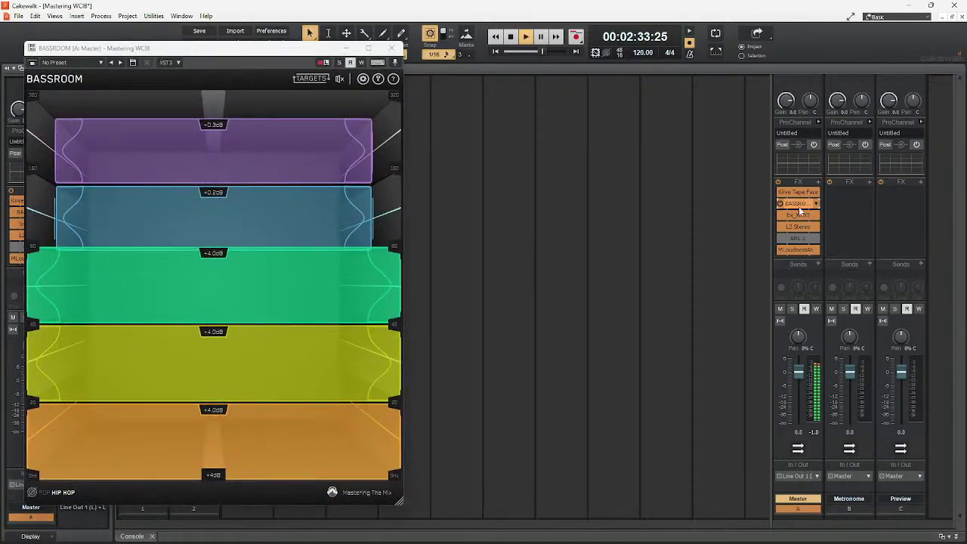
{"action": "left_click", "coordinate": [393, 50]}
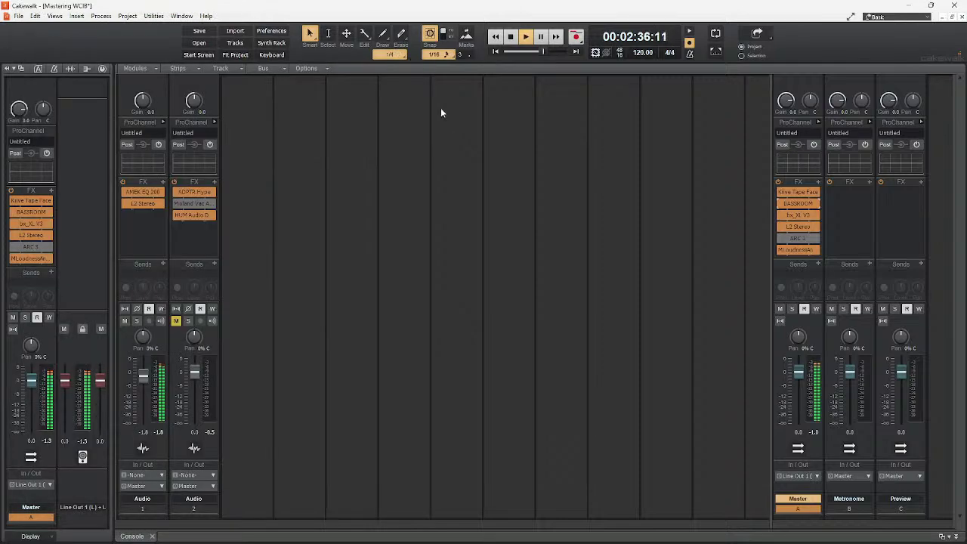
Compare Audio 1 and Audio 2 by switching their mutes, leaving Audio 1 audible and Audio 2 muted.
{"action": "left_click", "coordinate": [175, 321]}
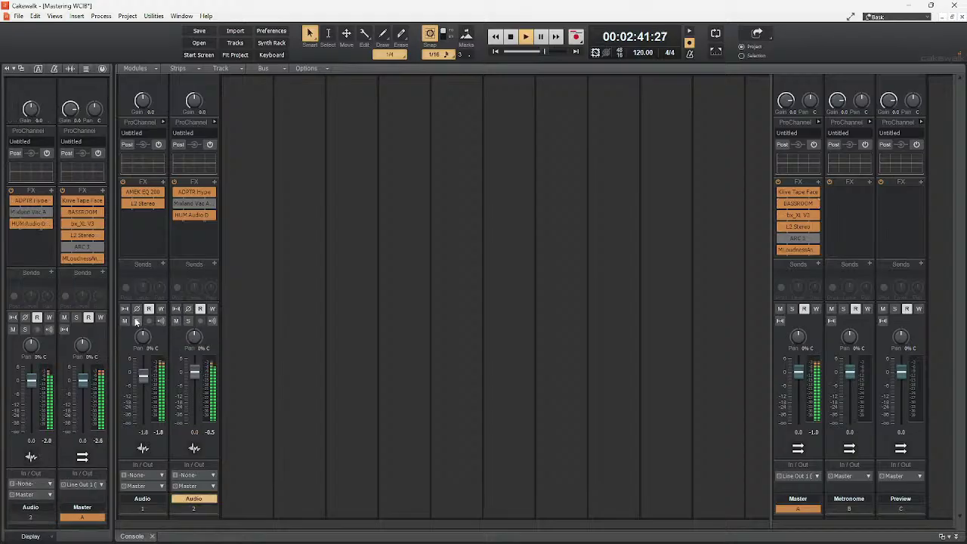
{"action": "left_click", "coordinate": [142, 323]}
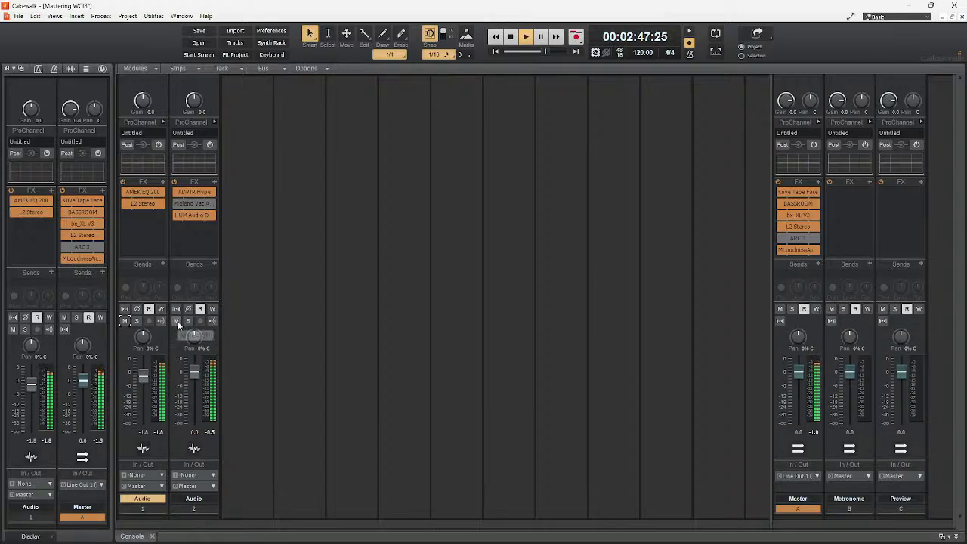
{"action": "left_click", "coordinate": [125, 321]}
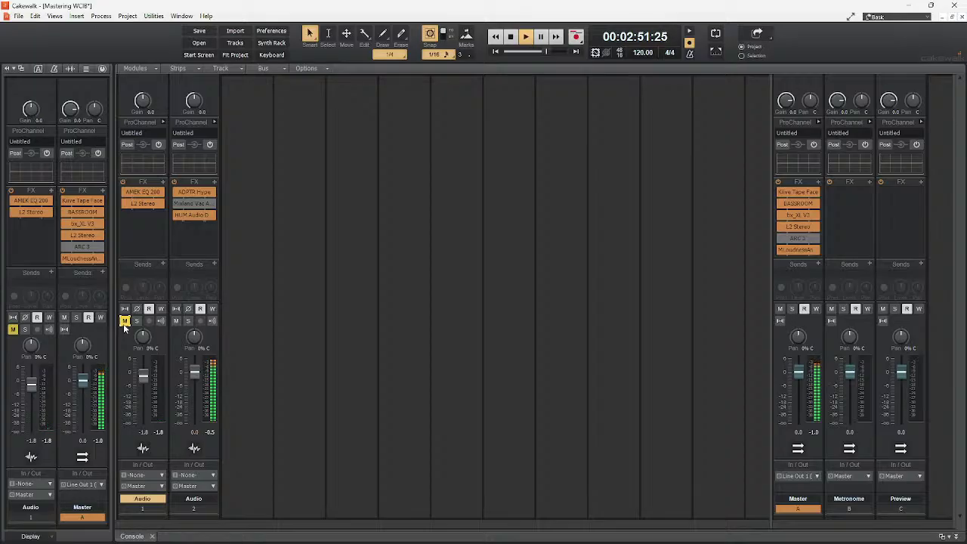
{"action": "left_click", "coordinate": [177, 322]}
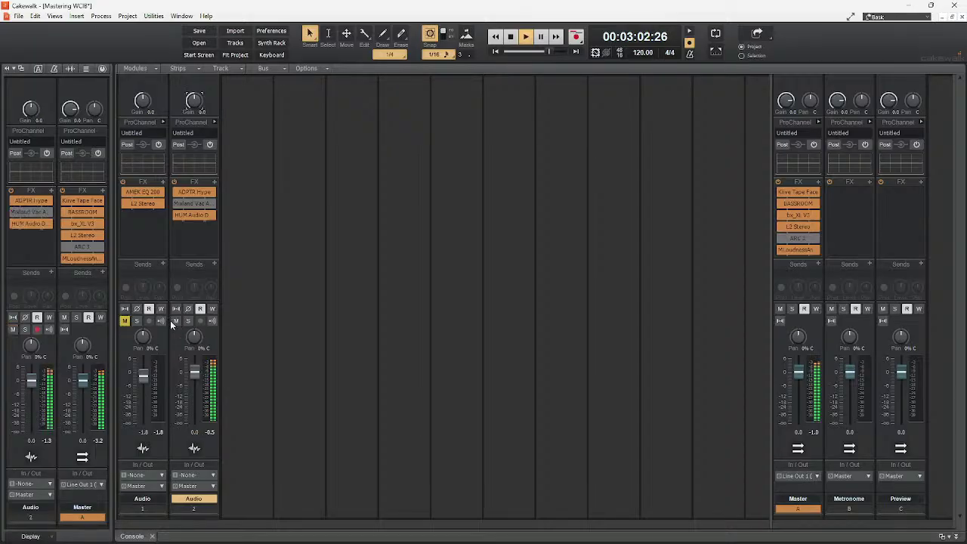
{"action": "left_click", "coordinate": [126, 322]}
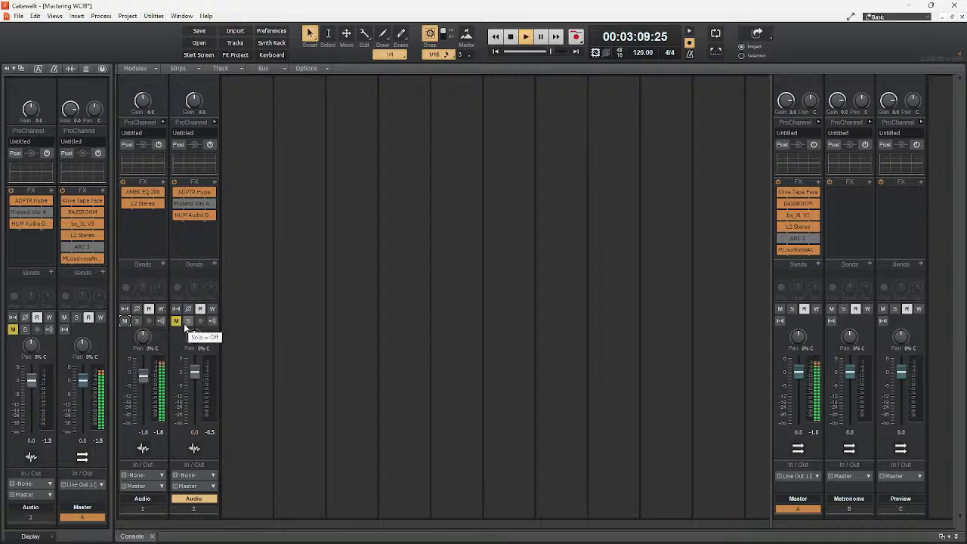
Audition Audio 1 in solo, and switch the solo to Audio 2 with its mute off.
{"action": "left_click", "coordinate": [137, 320]}
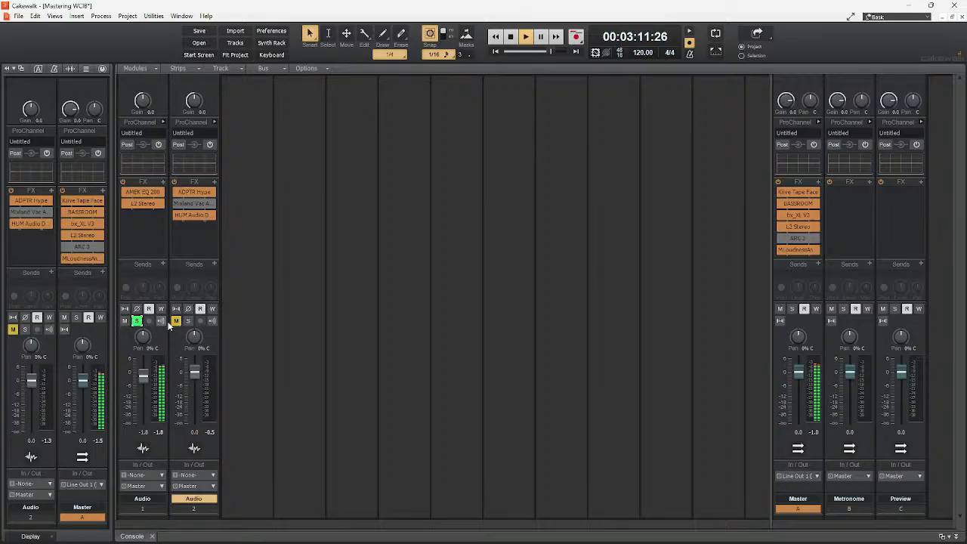
{"action": "left_click", "coordinate": [175, 320]}
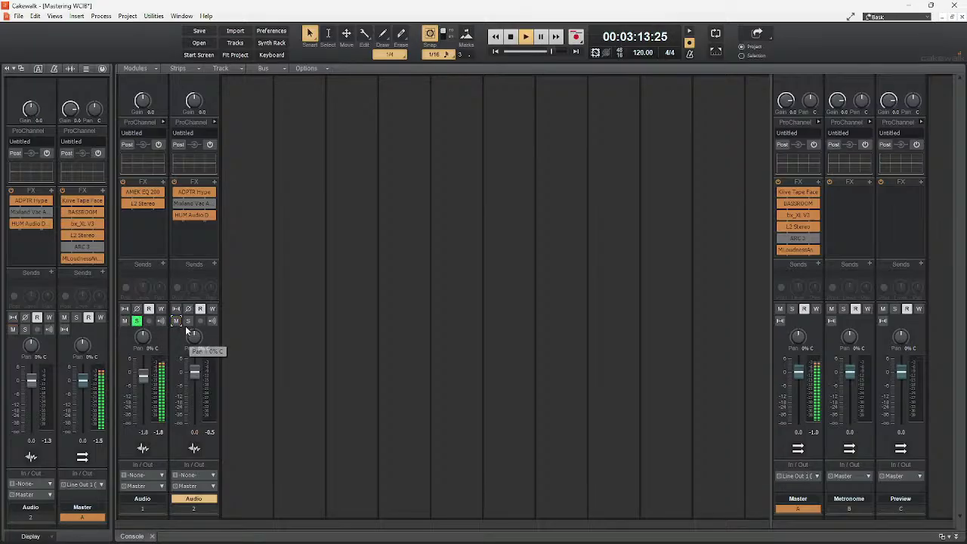
{"action": "left_click", "coordinate": [176, 321]}
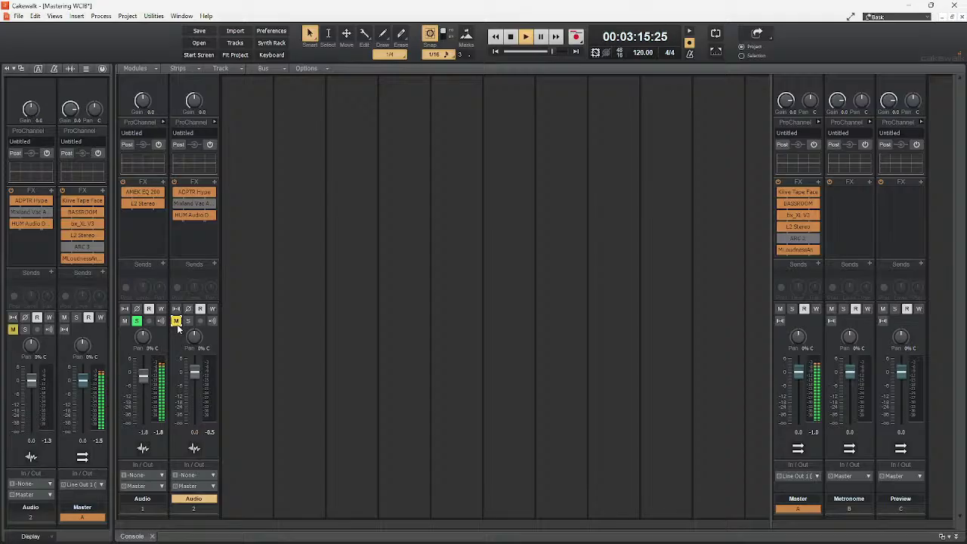
{"action": "left_click", "coordinate": [188, 320]}
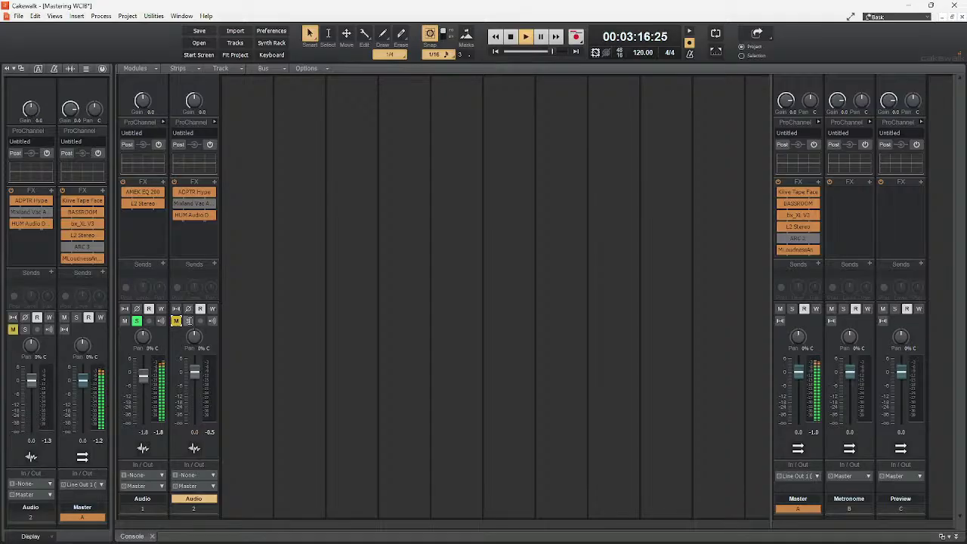
{"action": "left_click", "coordinate": [136, 320]}
{"action": "left_click", "coordinate": [177, 320]}
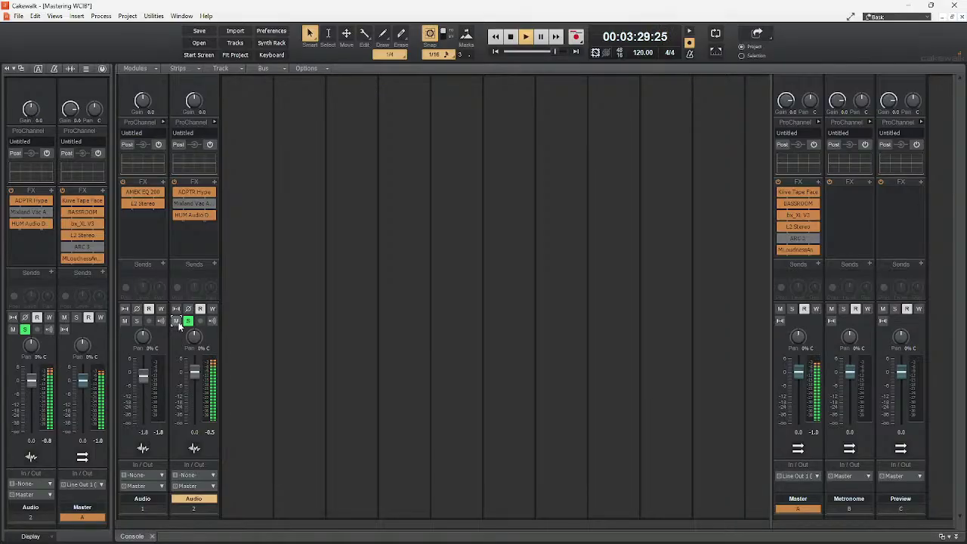
Mute Audio 2, switch the solo back to Audio 1 for listening, and stop playback.
{"action": "left_click", "coordinate": [176, 320]}
{"action": "left_click", "coordinate": [137, 320]}
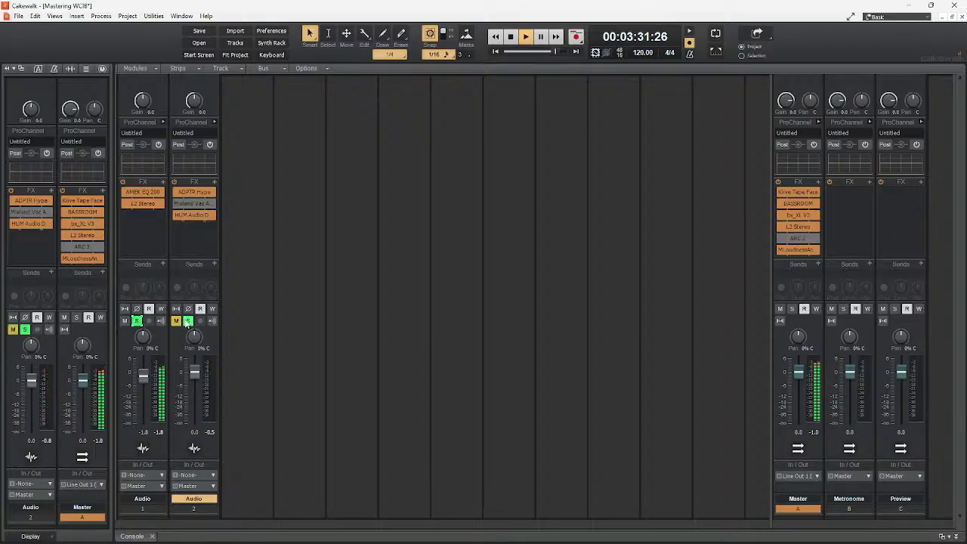
{"action": "left_click", "coordinate": [188, 321]}
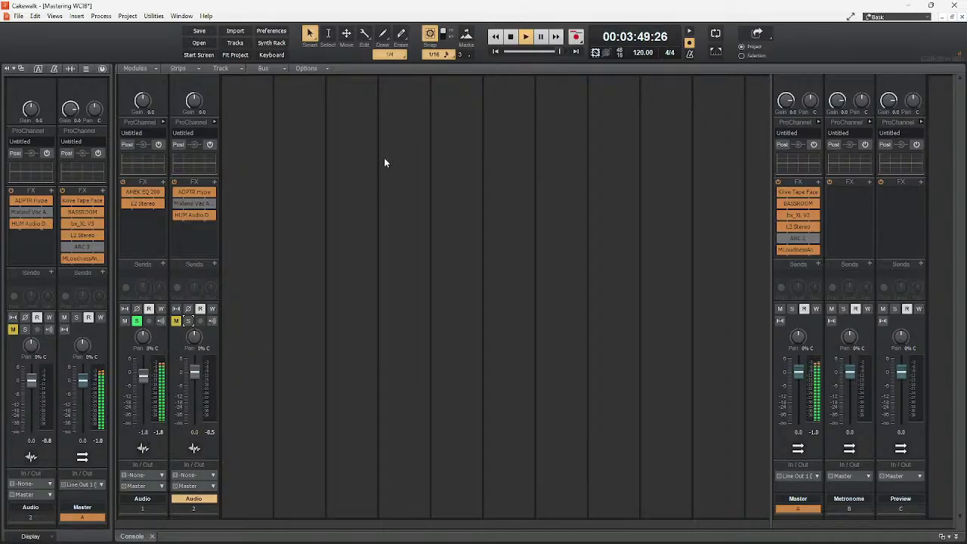
{"action": "left_click", "coordinate": [509, 38]}
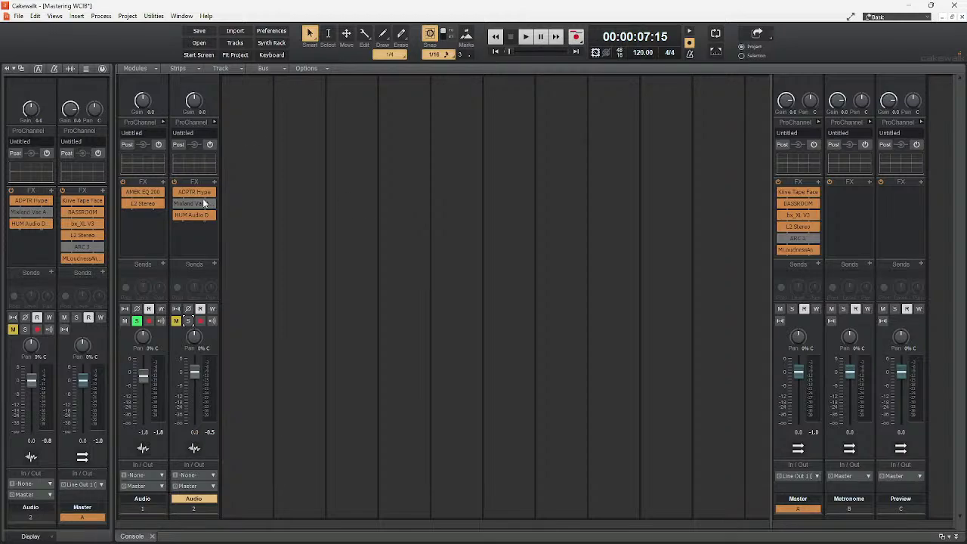
Move the HUM Audio limiter from Audio 2 to Audio 1 in place of a bypassed L2 Stereo, and review ADPTR Hype on Audio 2.
{"action": "left_click_drag", "start_coordinate": [193, 214], "coordinate": [143, 215]}
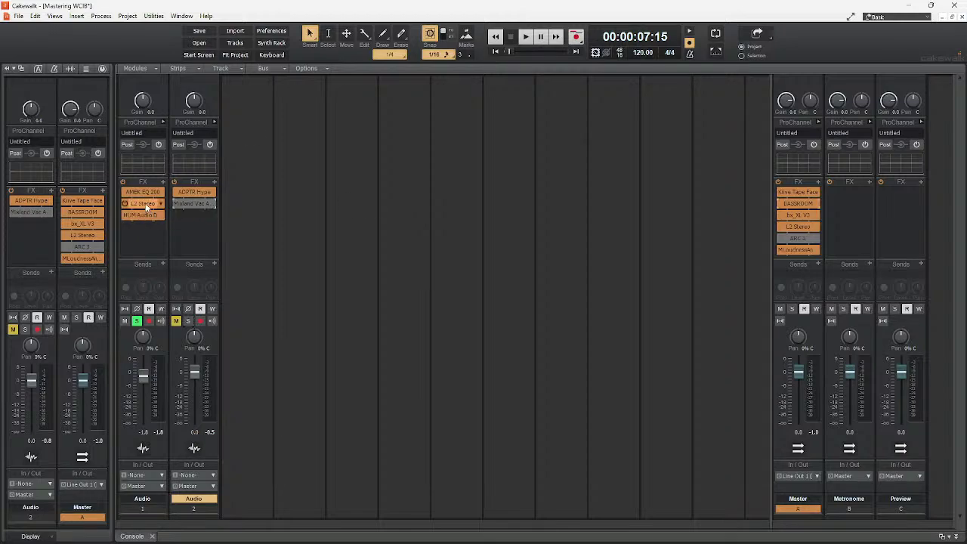
{"action": "left_click", "coordinate": [125, 204]}
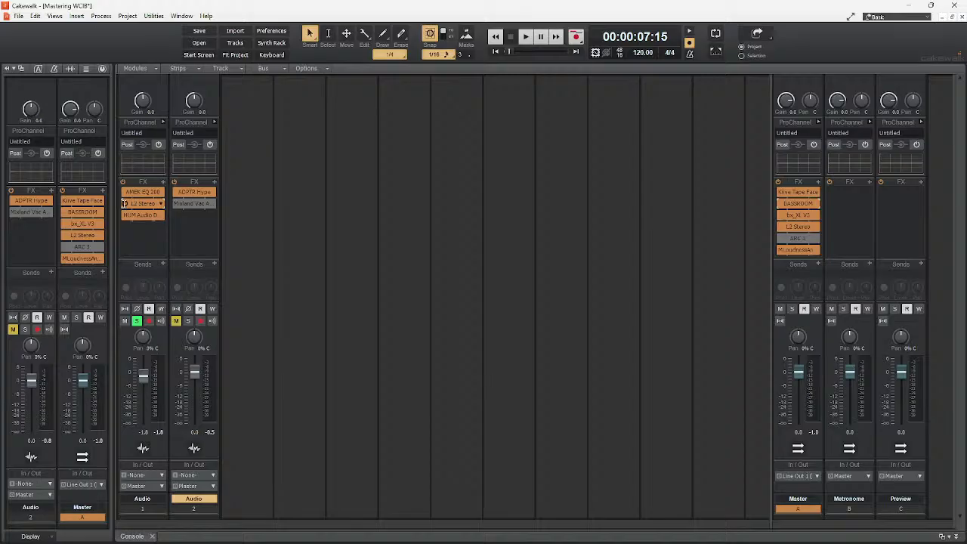
{"action": "double_click", "coordinate": [193, 191]}
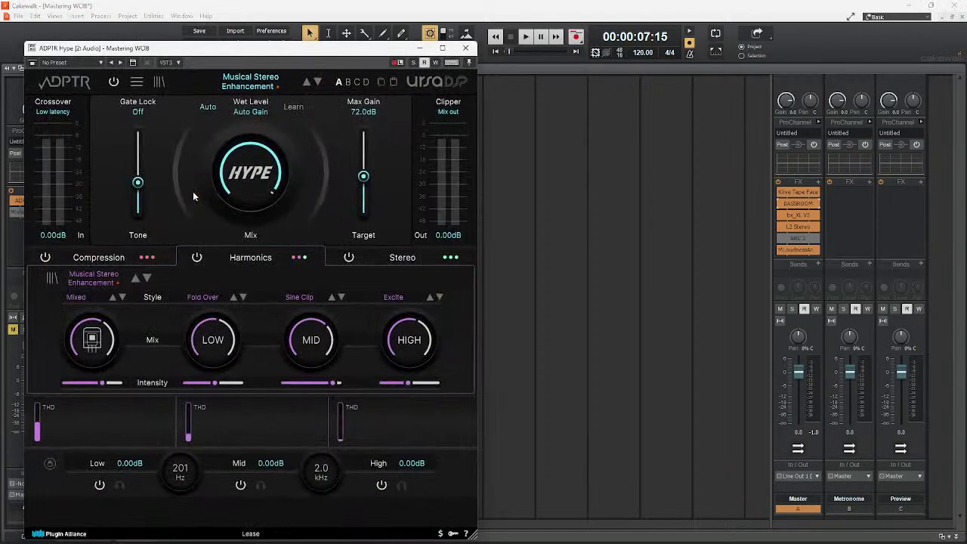
{"action": "left_click", "coordinate": [466, 47]}
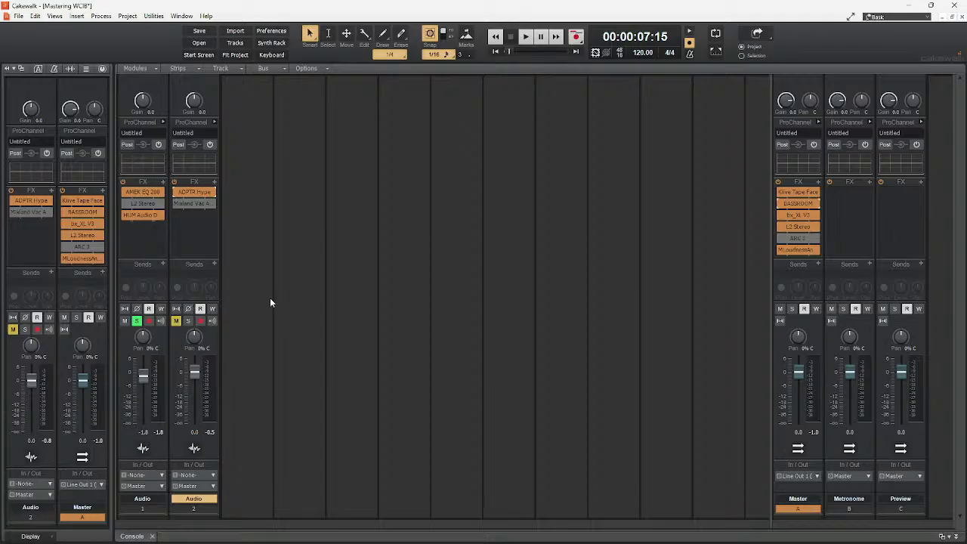
Play Audio 1 comparing L2 Stereo with the HUM Audio limiter, leave only L2 Stereo bypassed, and reset the track's peak meter.
{"action": "left_click", "coordinate": [528, 37]}
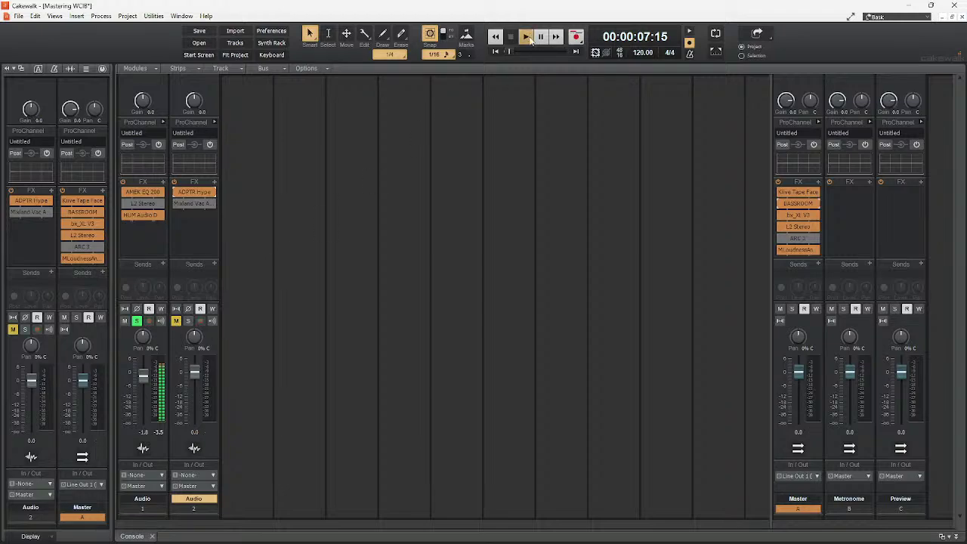
{"action": "left_click", "coordinate": [126, 204]}
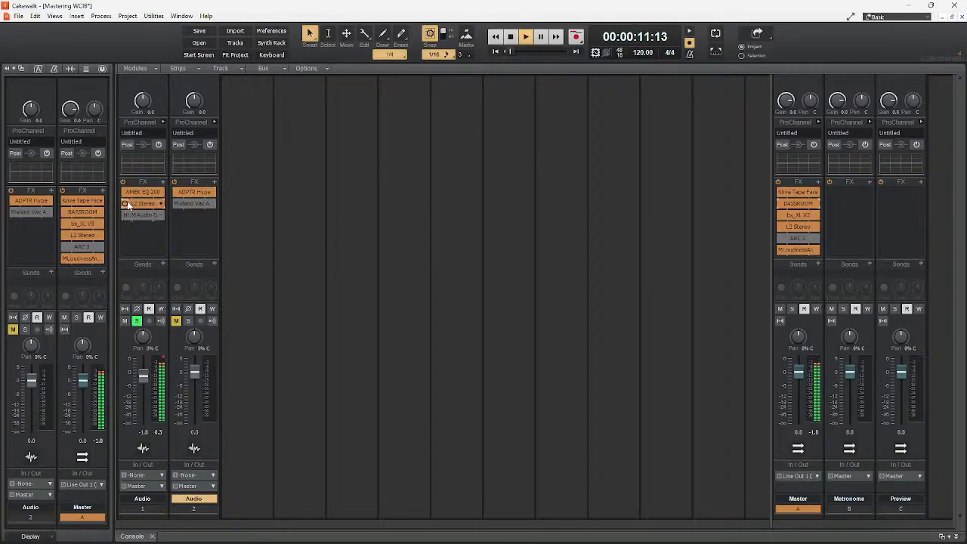
{"action": "left_click", "coordinate": [126, 204]}
{"action": "left_click", "coordinate": [125, 216]}
{"action": "left_click", "coordinate": [161, 355]}
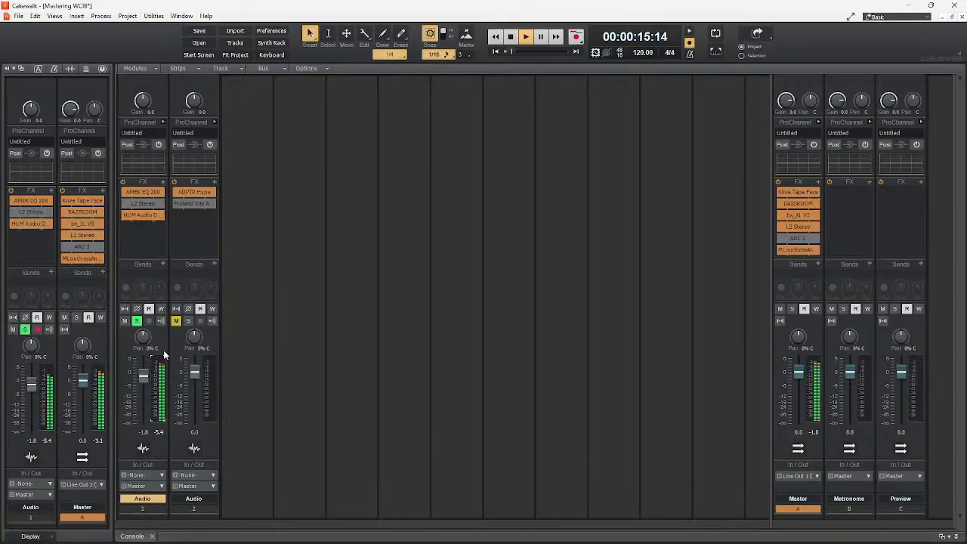
Adjust the output and raise the linked input level in HUM Audio Devices LAAL on Audio 1.
{"action": "double_click", "coordinate": [143, 215]}
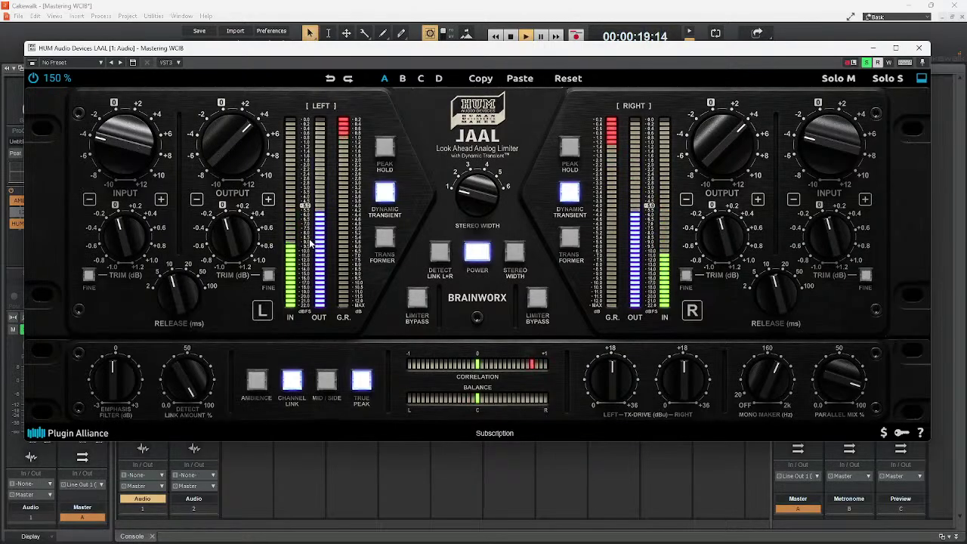
{"action": "mouse_move", "coordinate": [244, 159]}
{"action": "left_mouse_down"}
{"action": "mouse_move", "coordinate": [244, 135]}
{"action": "mouse_move", "coordinate": [236, 157]}
{"action": "left_mouse_up"}
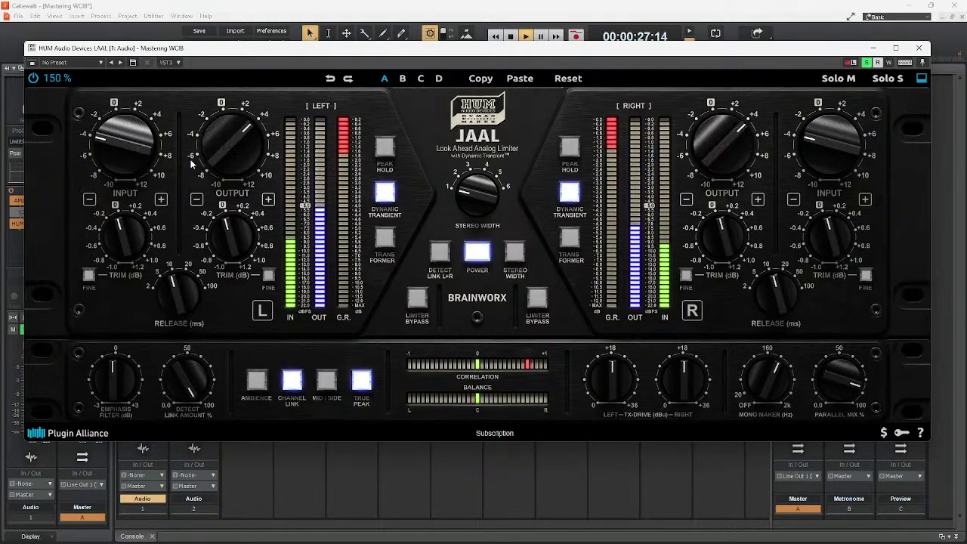
{"action": "left_click_drag", "start_coordinate": [145, 156], "coordinate": [146, 149]}
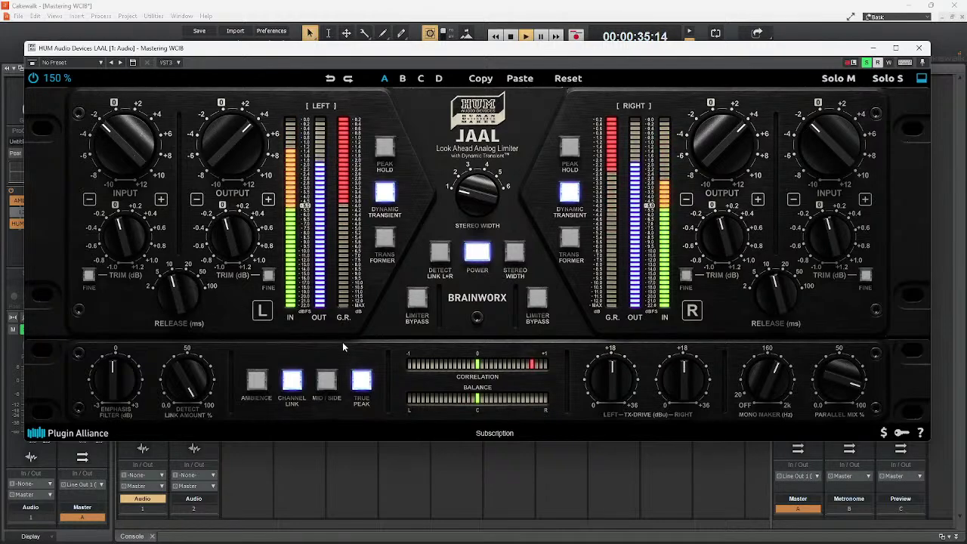
Try the Ambience option and a lower output level in the LAAL limiter on Audio 1.
{"action": "left_click", "coordinate": [257, 390]}
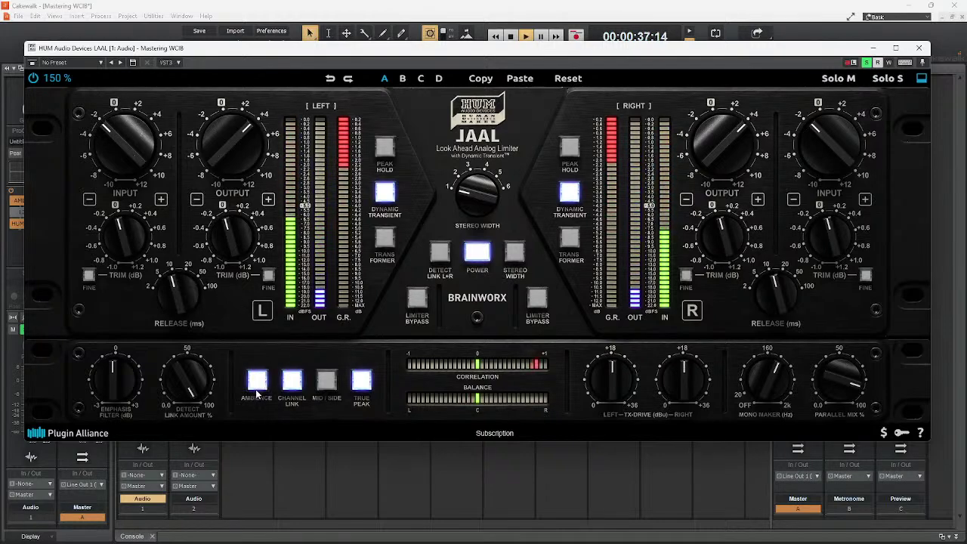
{"action": "left_click", "coordinate": [256, 391]}
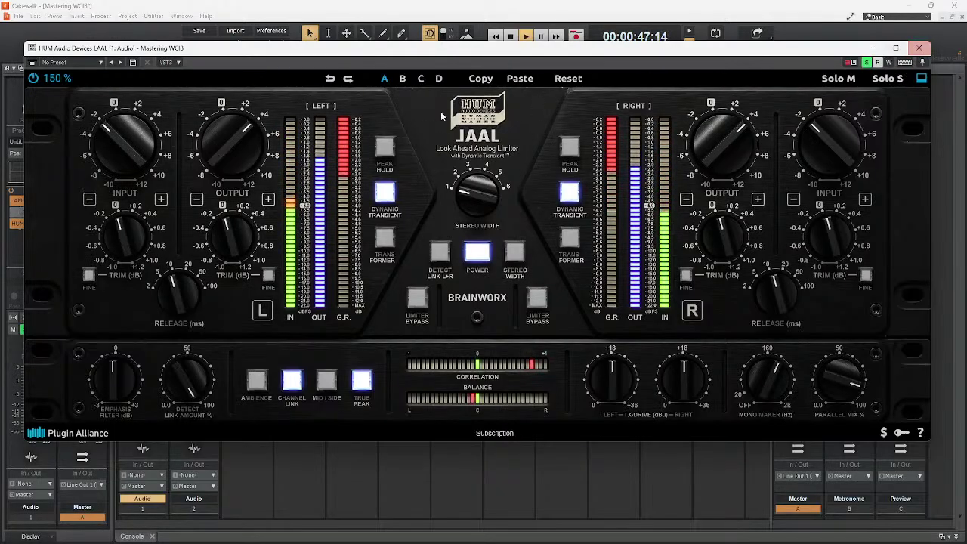
{"action": "scroll", "coordinate": [249, 155], "scroll_direction": "down", "scroll_amount": 3}
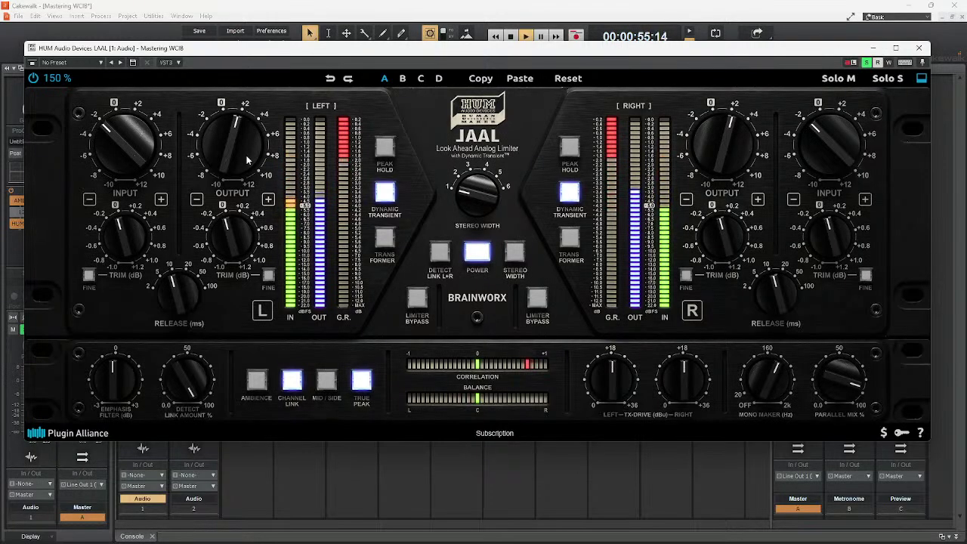
{"action": "scroll", "coordinate": [247, 142], "scroll_direction": "up", "scroll_amount": 3}
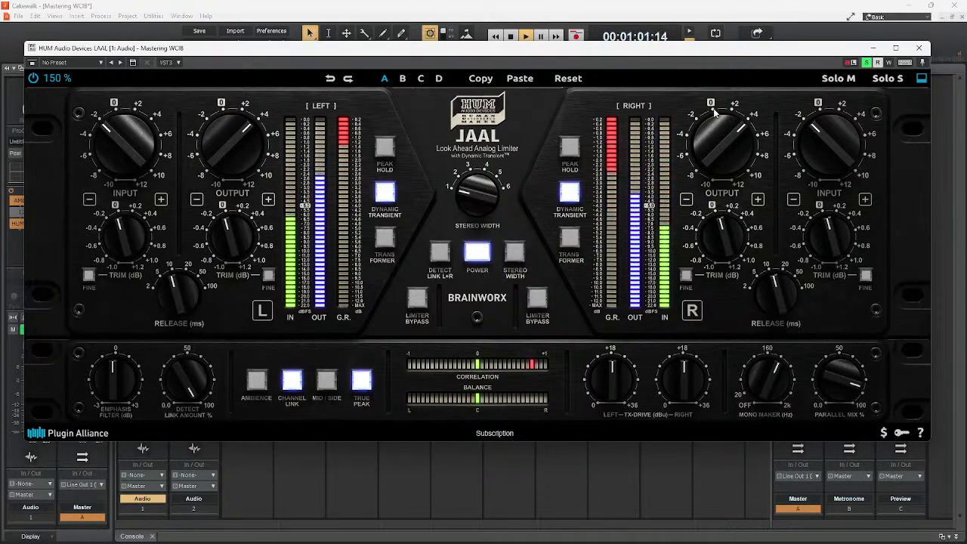
Enable Stereo Width in the LAAL limiter and raise its amount, with Parallel Mix set to 89%.
{"action": "left_click", "coordinate": [515, 251]}
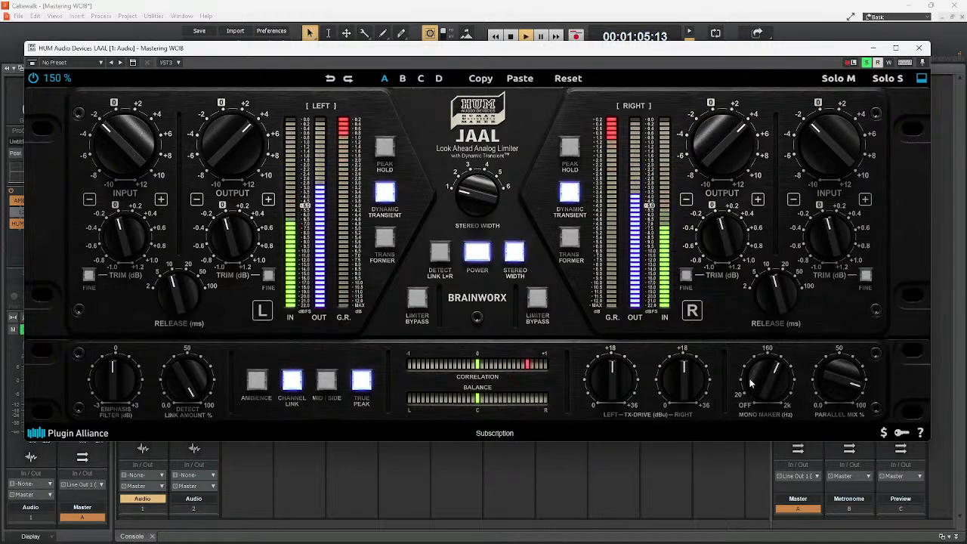
{"action": "mouse_move", "coordinate": [778, 382]}
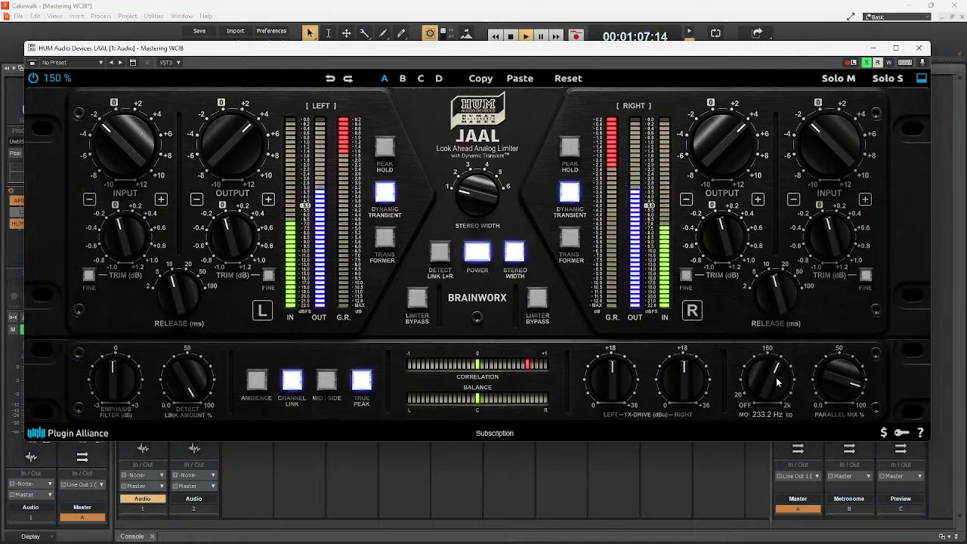
{"action": "mouse_move", "coordinate": [826, 373]}
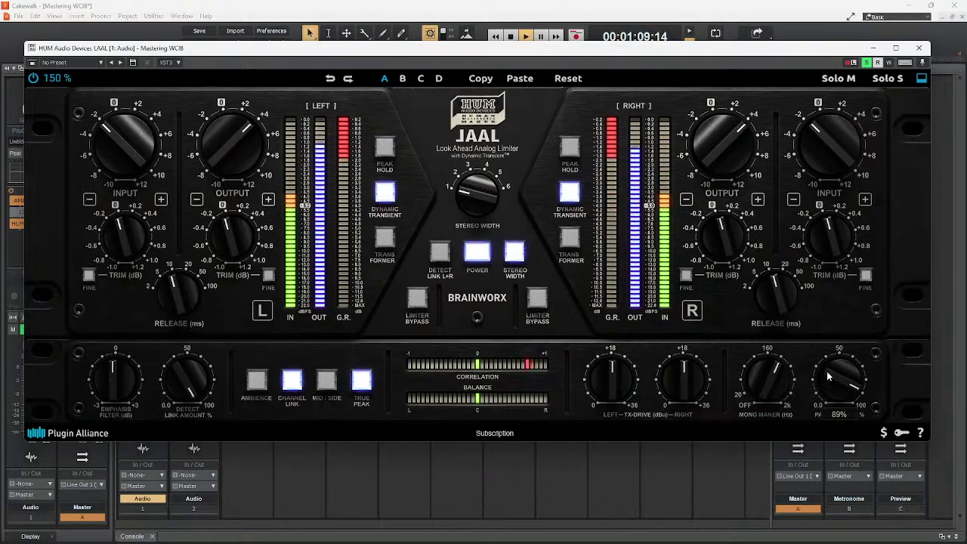
{"action": "left_click", "coordinate": [867, 277]}
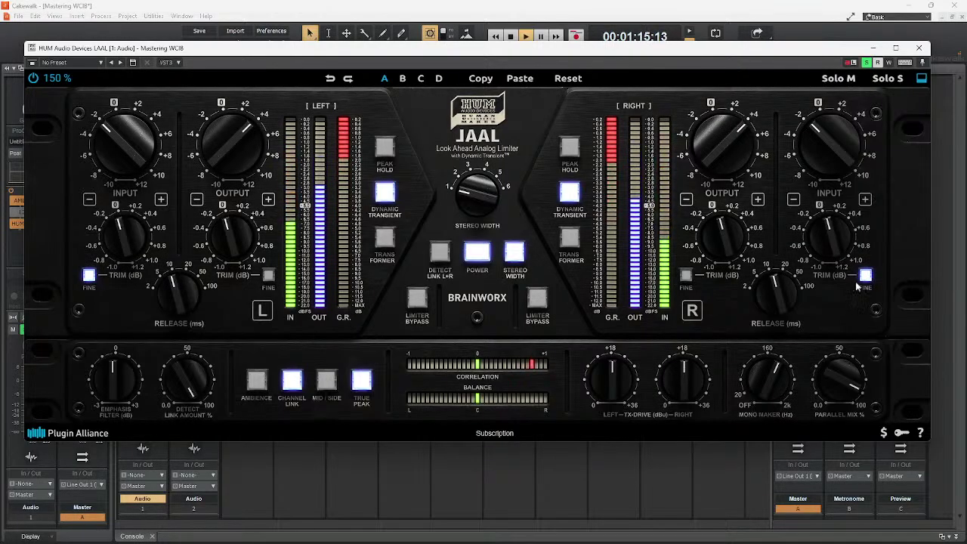
{"action": "left_click", "coordinate": [864, 276]}
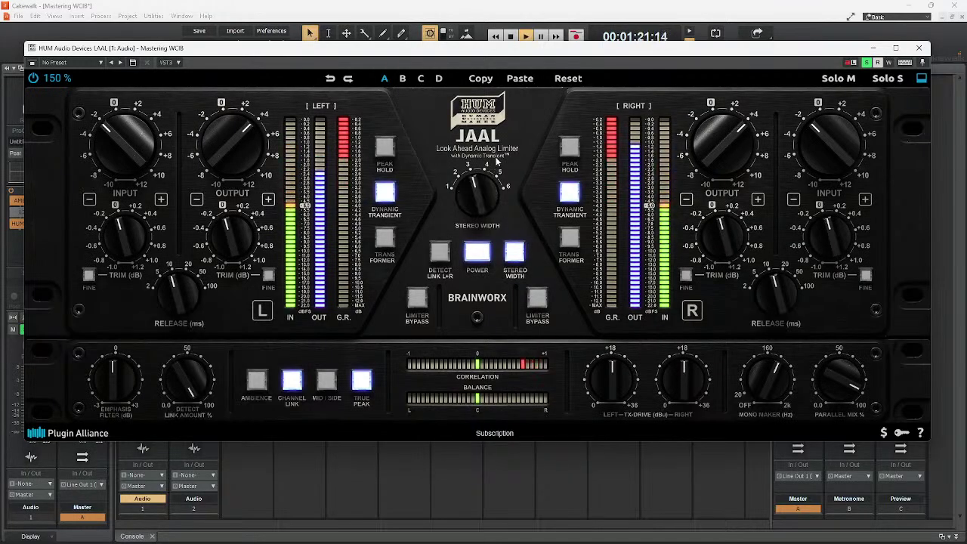
{"action": "left_click_drag", "start_coordinate": [491, 184], "coordinate": [475, 222]}
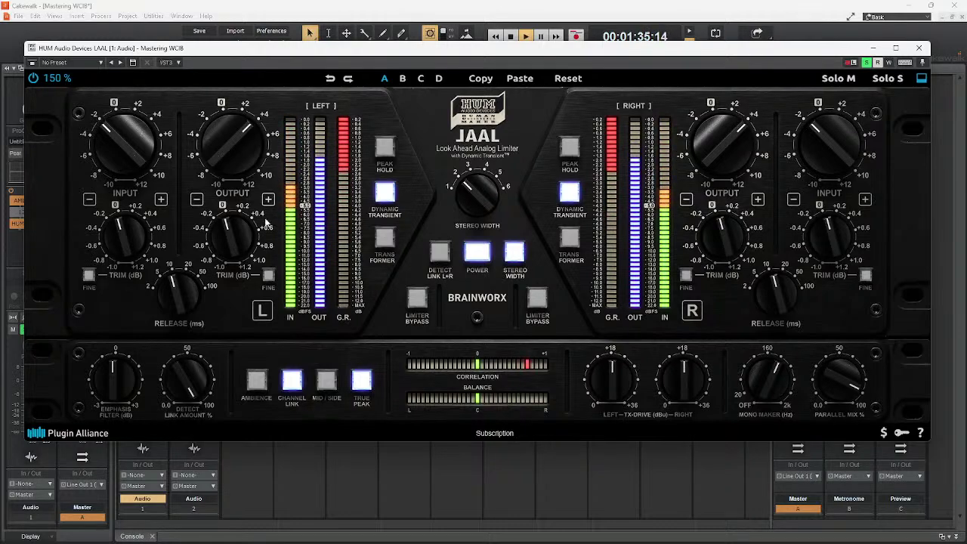
Lower the linked output level and fine-tune the output and input trims in the LAAL limiter on Audio 1.
{"action": "left_click_drag", "start_coordinate": [246, 163], "coordinate": [242, 239]}
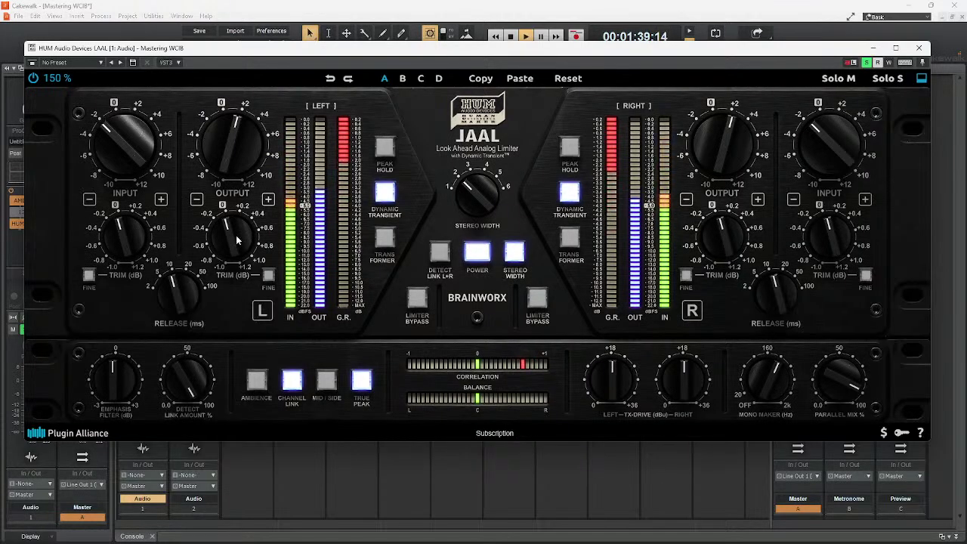
{"action": "mouse_move", "coordinate": [236, 235]}
{"action": "left_mouse_down"}
{"action": "mouse_move", "coordinate": [230, 251]}
{"action": "mouse_move", "coordinate": [254, 175]}
{"action": "mouse_move", "coordinate": [235, 228]}
{"action": "left_mouse_up"}
{"action": "left_click_drag", "start_coordinate": [124, 239], "coordinate": [144, 249]}
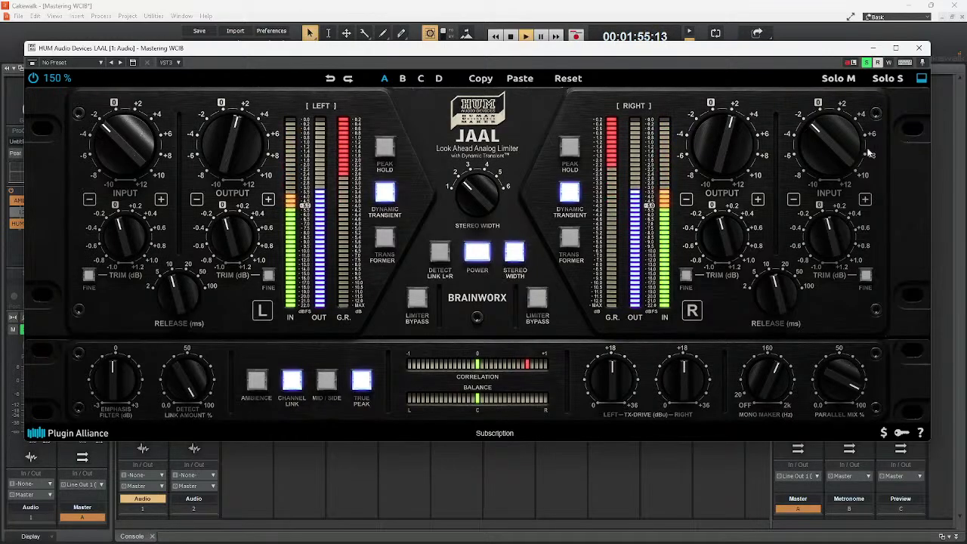
{"action": "left_click", "coordinate": [918, 48]}
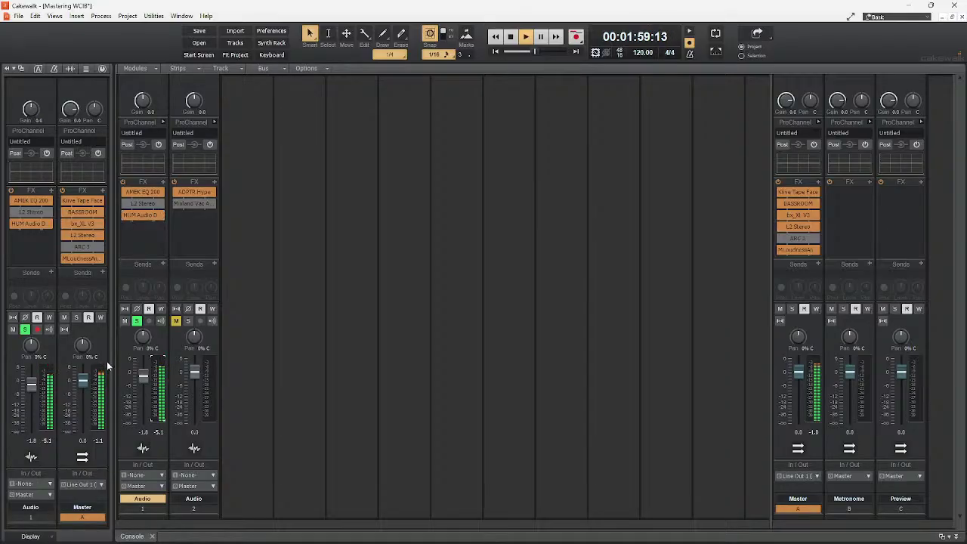
Reset the Audio 1 volume fader to 0.0 and review the LAAL limiter during playback.
{"action": "double_click", "coordinate": [32, 388]}
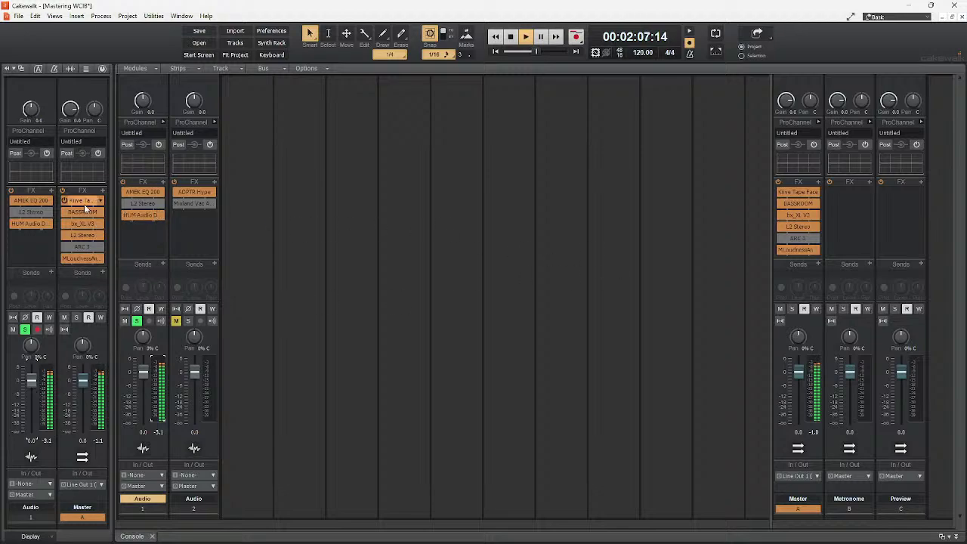
{"action": "double_click", "coordinate": [30, 224]}
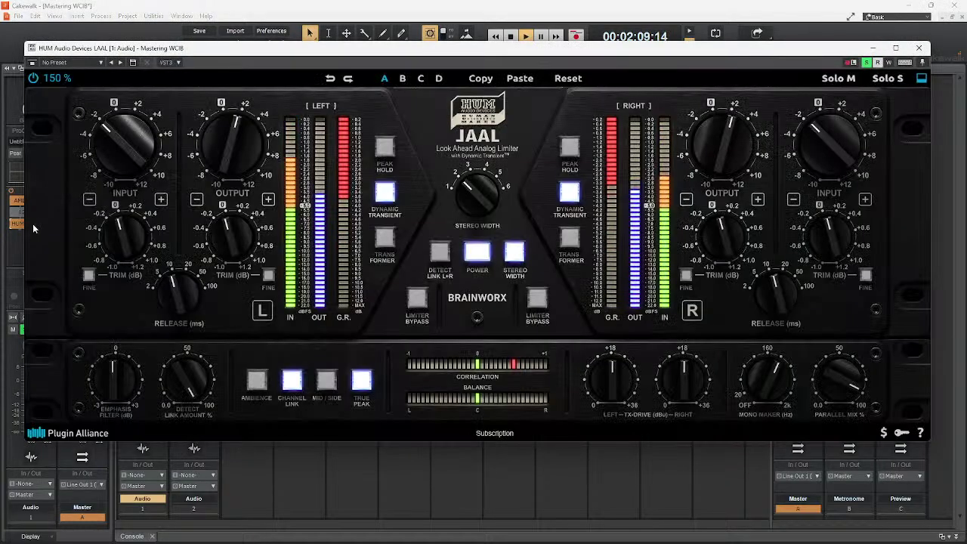
{"action": "left_click", "coordinate": [918, 47]}
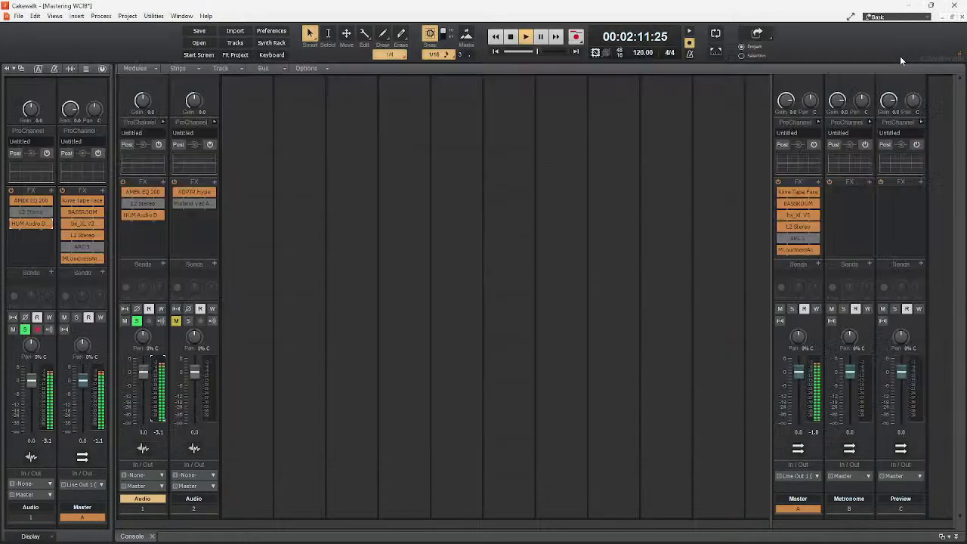
Switch Audio 1 from the HUM Audio limiter to L2 Stereo and set the L2 threshold to -2.7.
{"action": "left_click", "coordinate": [13, 225]}
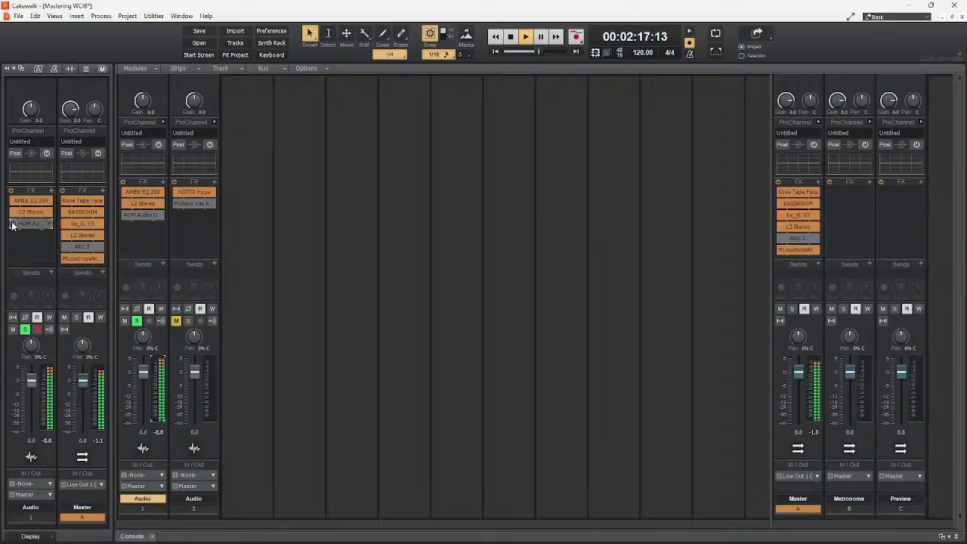
{"action": "double_click", "coordinate": [28, 212]}
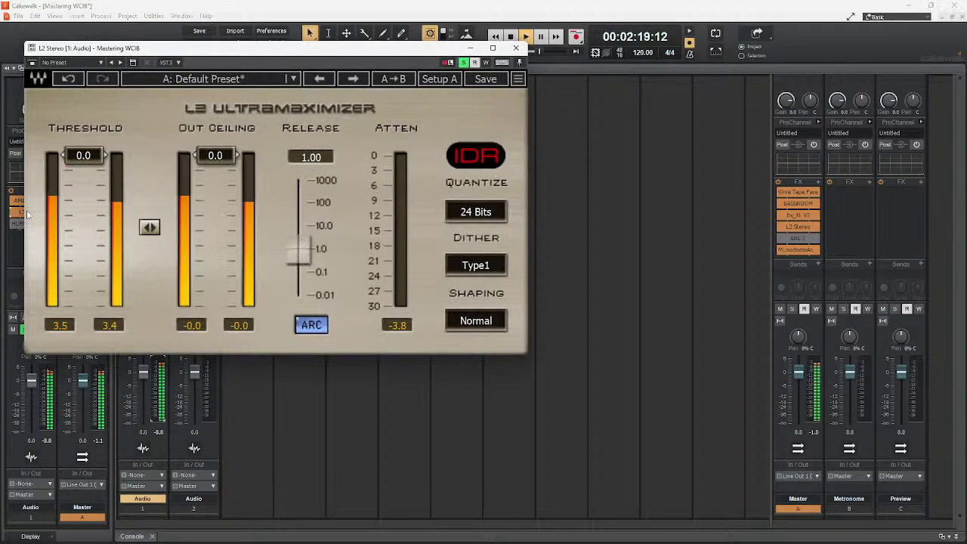
{"action": "left_click_drag", "start_coordinate": [83, 154], "coordinate": [83, 168]}
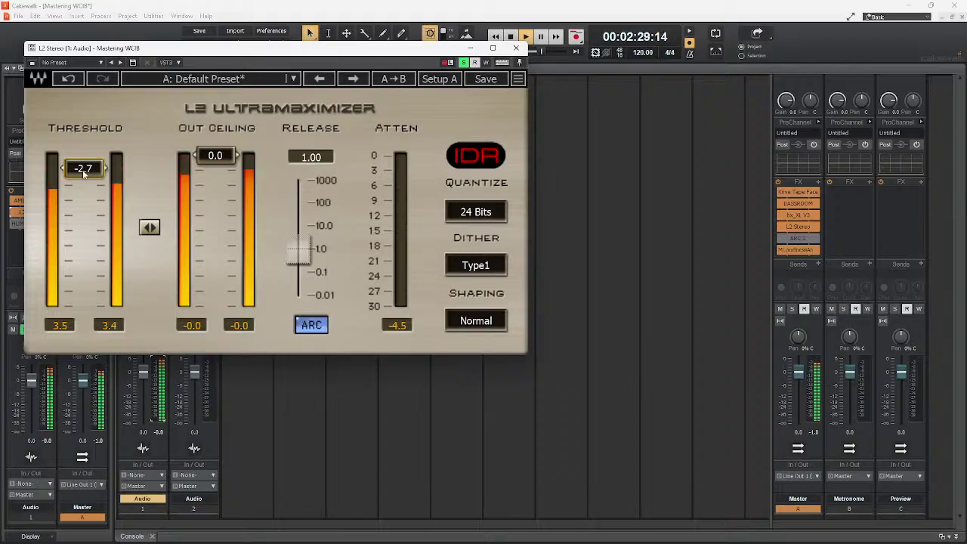
{"action": "left_click", "coordinate": [516, 48]}
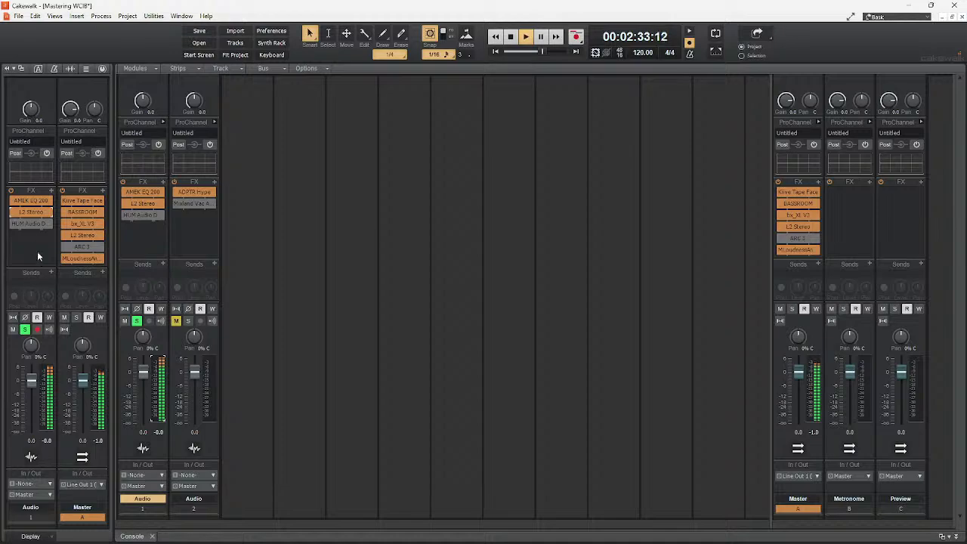
Compare the HUM Audio limiter with L2 Stereo on Audio 1, leaving L2 Stereo active and the HUM limiter bypassed.
{"action": "left_click", "coordinate": [13, 212]}
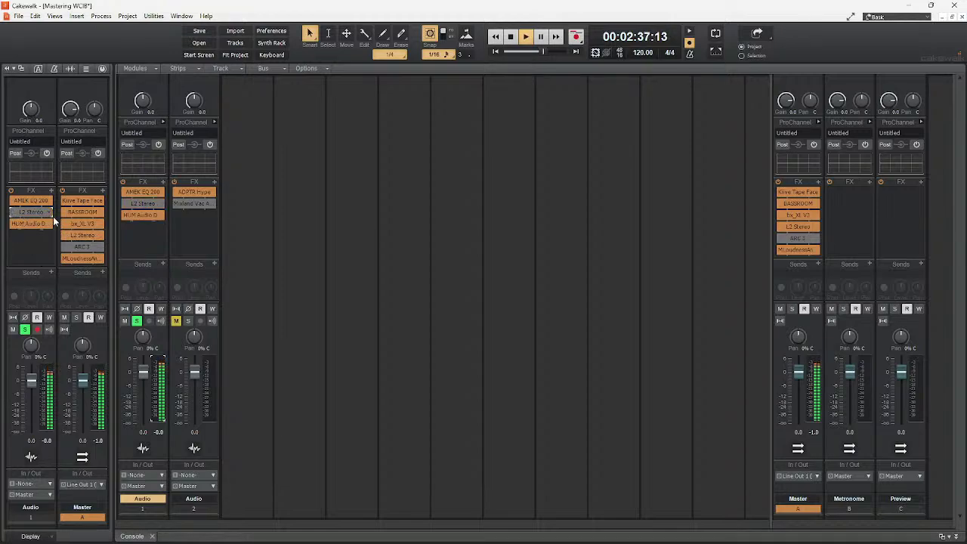
{"action": "left_click", "coordinate": [12, 223]}
{"action": "left_click", "coordinate": [12, 212]}
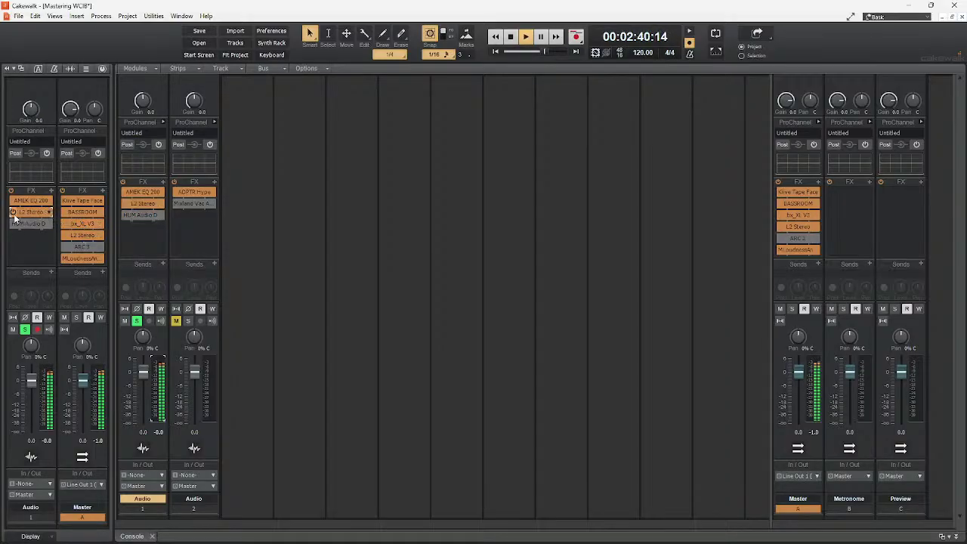
Review the BASSROOM and L2 Stereo settings on the Master bus during playback.
{"action": "double_click", "coordinate": [81, 213]}
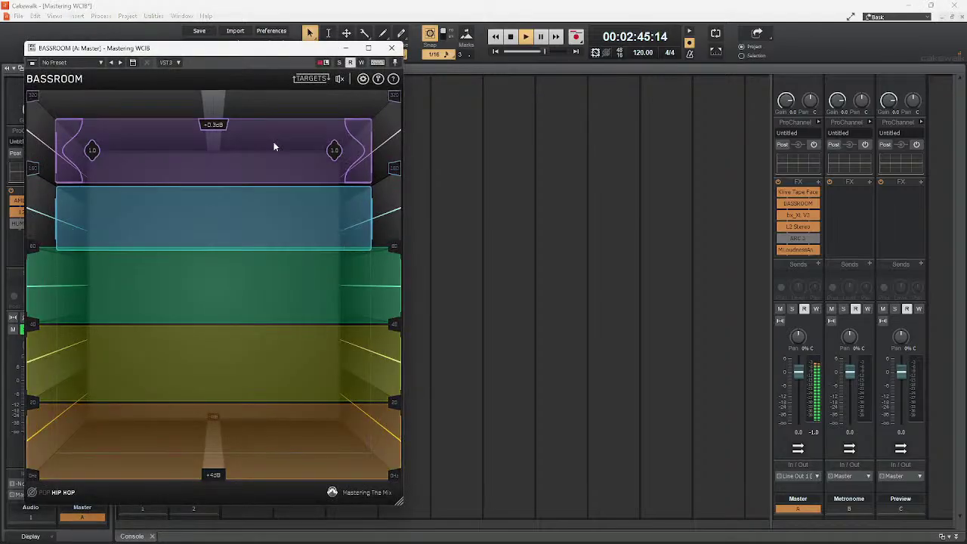
{"action": "left_click", "coordinate": [392, 48]}
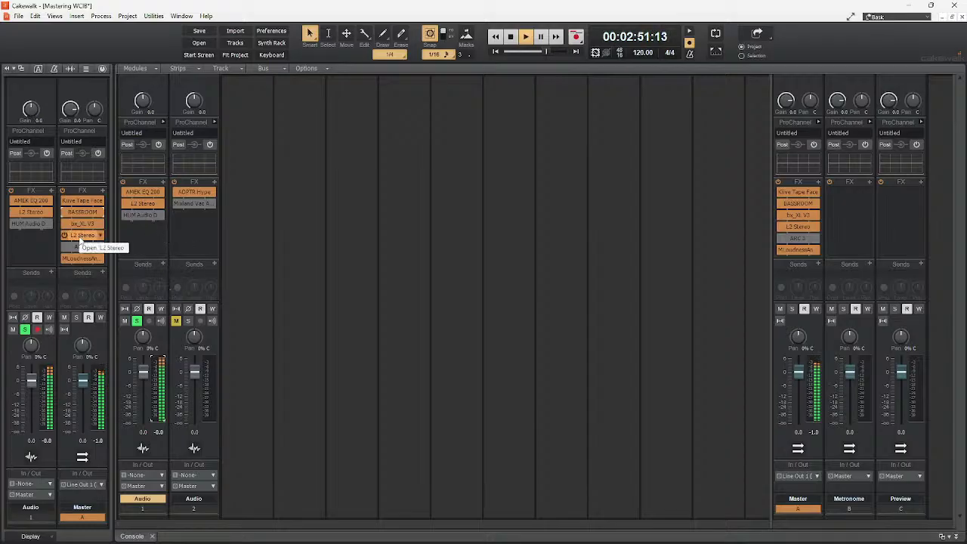
{"action": "double_click", "coordinate": [80, 237]}
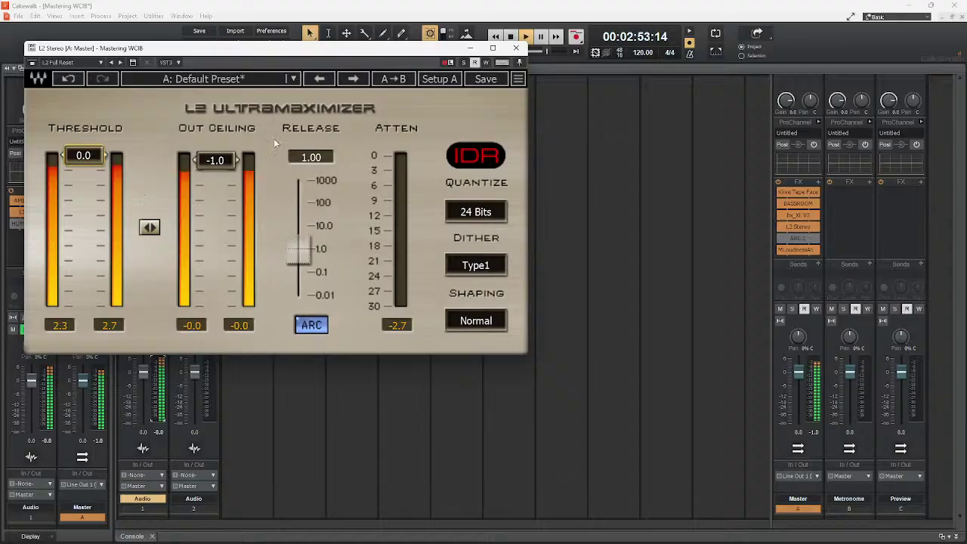
{"action": "left_click", "coordinate": [515, 48]}
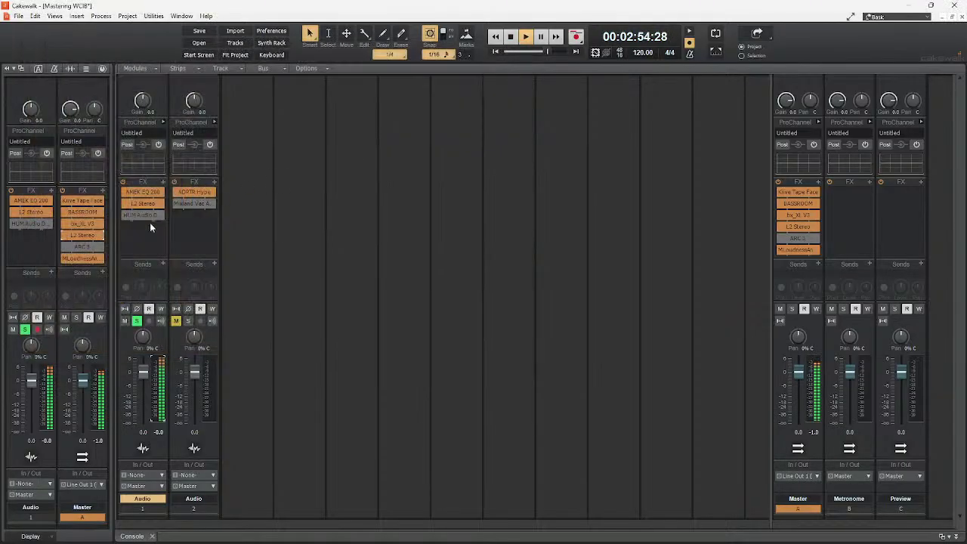
Check the Master bus loudness in MLoudnessAnalyzer and stop playback.
{"action": "double_click", "coordinate": [83, 258]}
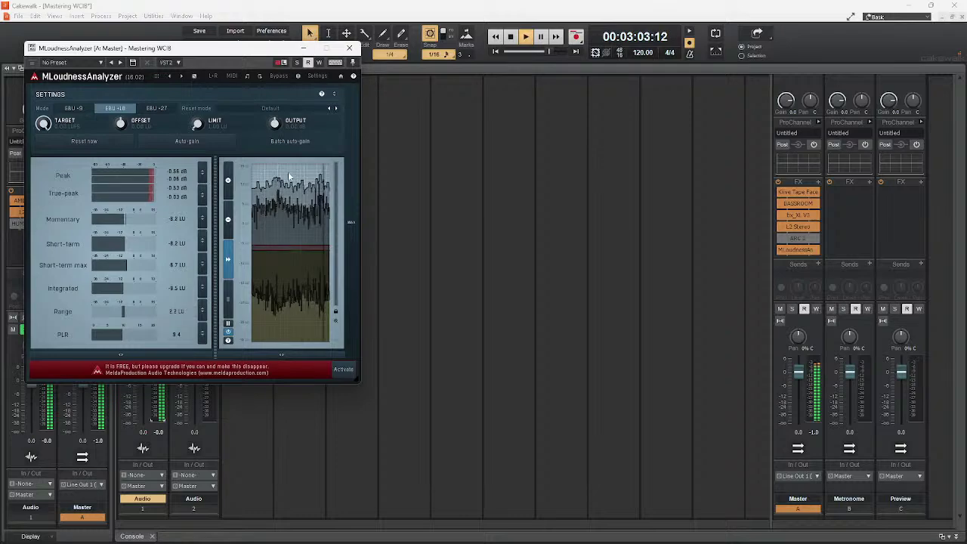
{"action": "left_click", "coordinate": [349, 48]}
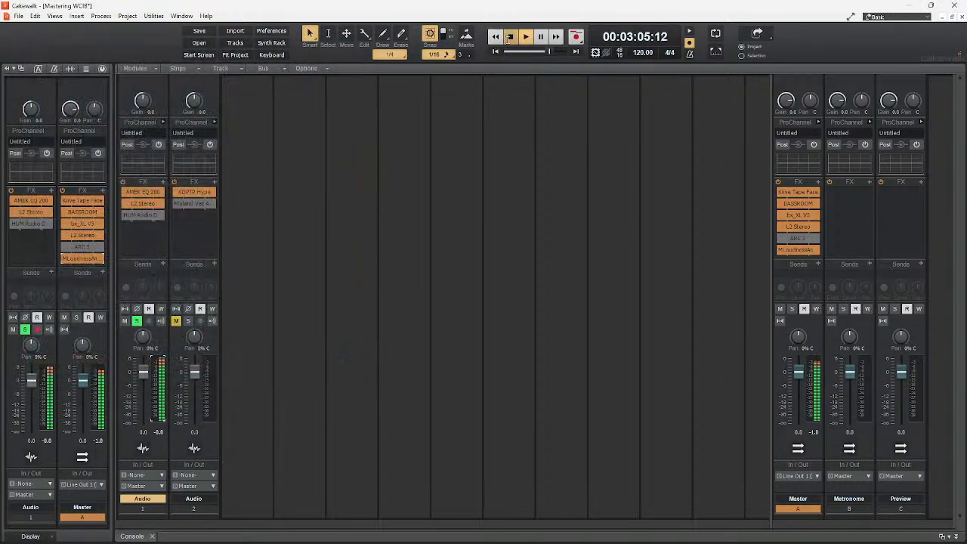
{"action": "left_click", "coordinate": [510, 36]}
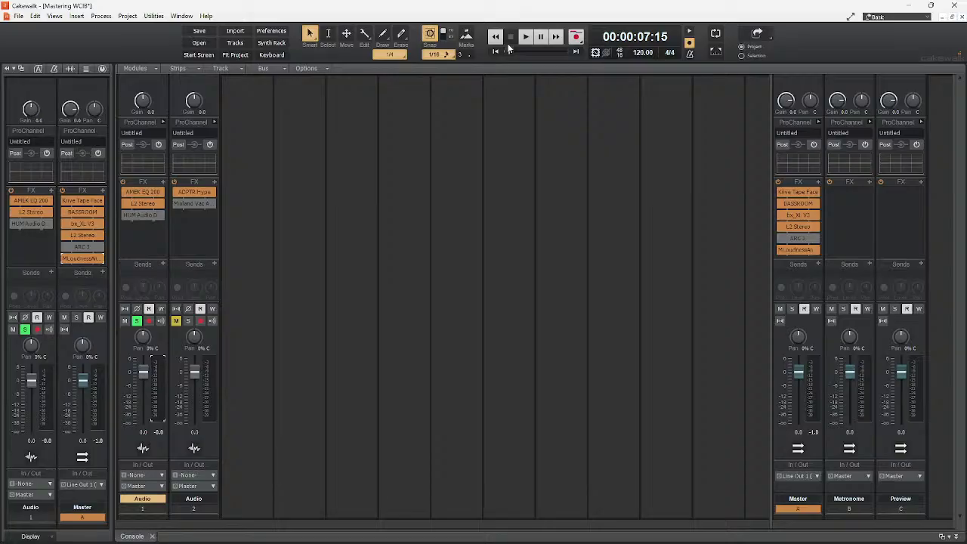
Review the L2 Stereo settings on Audio 1 and restart playback.
{"action": "double_click", "coordinate": [34, 214]}
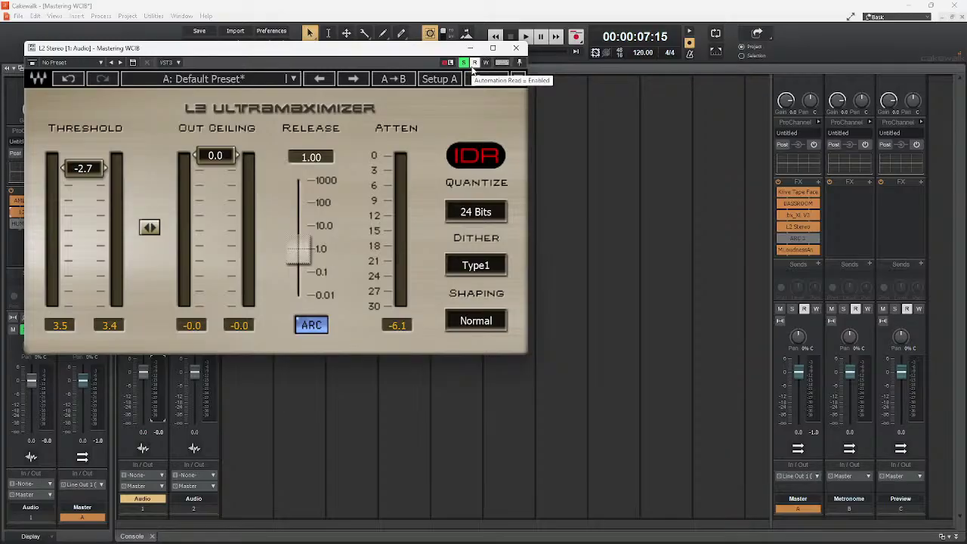
{"action": "mouse_move", "coordinate": [694, 542]}
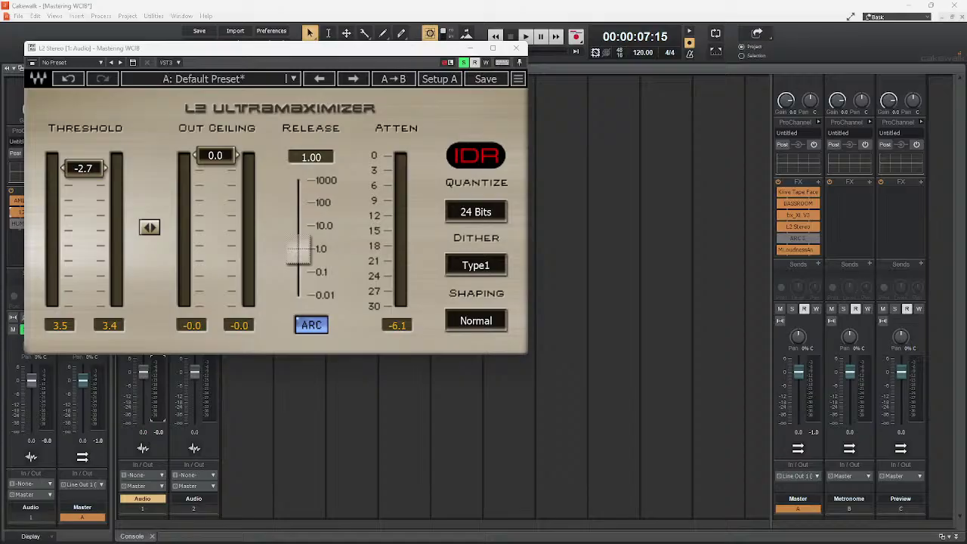
{"action": "left_click", "coordinate": [516, 48]}
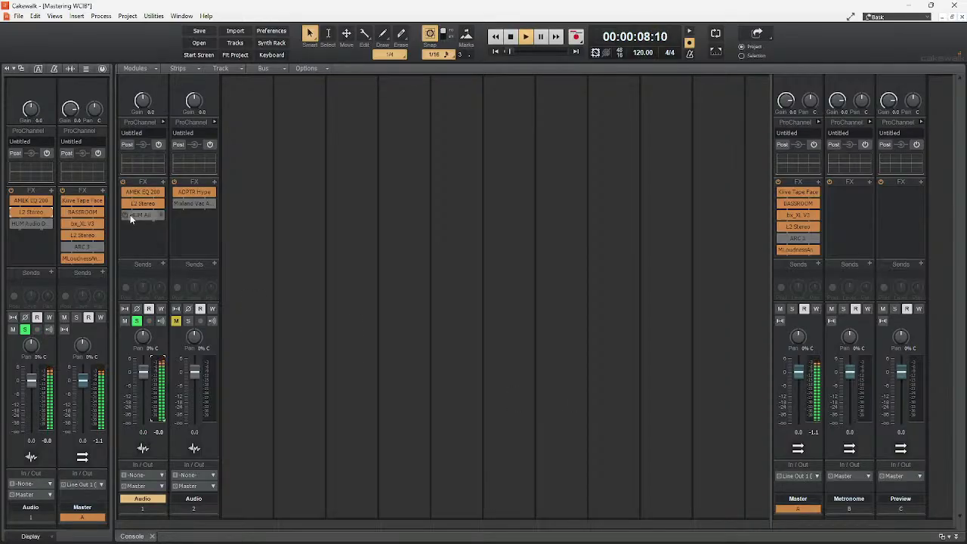
In the AMEK EQ 200 on Audio 1, raise the second low band's frequency, narrow its Q and cut its gain.
{"action": "double_click", "coordinate": [146, 194]}
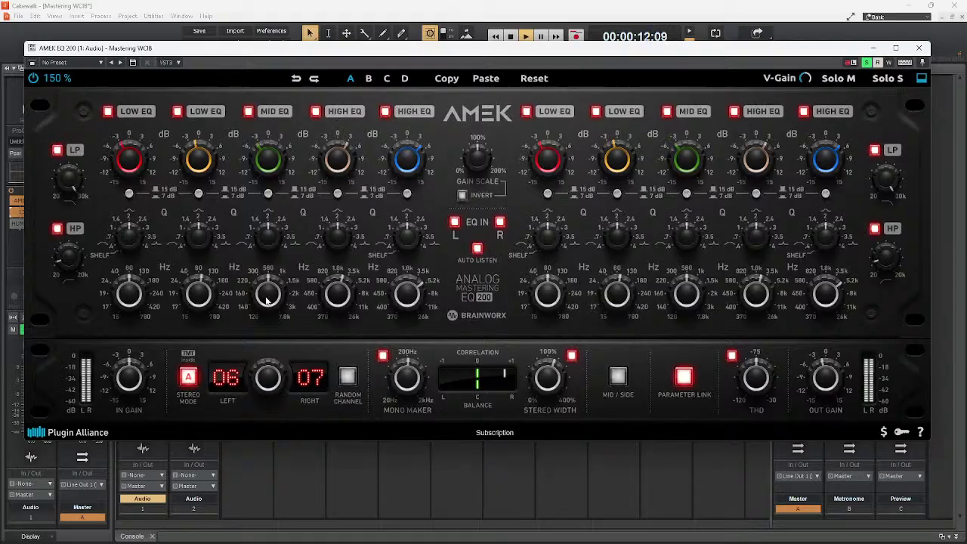
{"action": "mouse_move", "coordinate": [215, 298]}
{"action": "left_click_drag", "start_coordinate": [216, 298], "coordinate": [219, 283]}
{"action": "left_click_drag", "start_coordinate": [199, 235], "coordinate": [201, 231]}
{"action": "left_click_drag", "start_coordinate": [204, 170], "coordinate": [202, 186]}
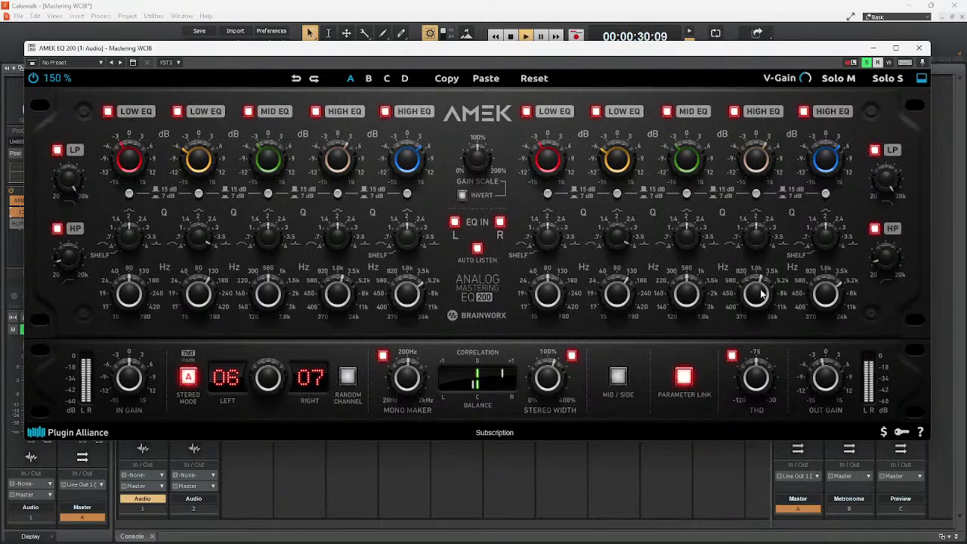
Narrow the Q and lower the gain of the first high band in the AMEK EQ 200, then close the plug-in.
{"action": "mouse_move", "coordinate": [763, 296]}
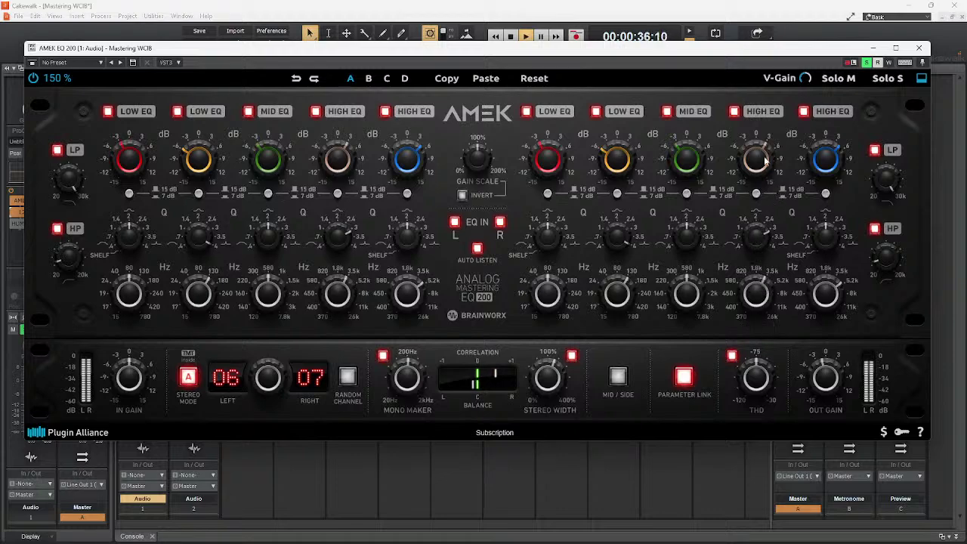
{"action": "left_click_drag", "start_coordinate": [756, 158], "coordinate": [760, 216]}
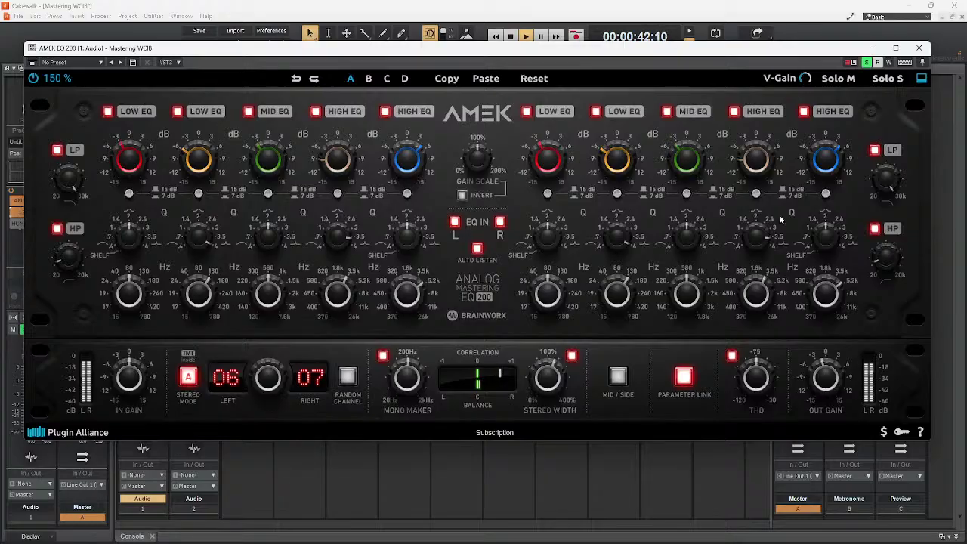
{"action": "left_click", "coordinate": [923, 49]}
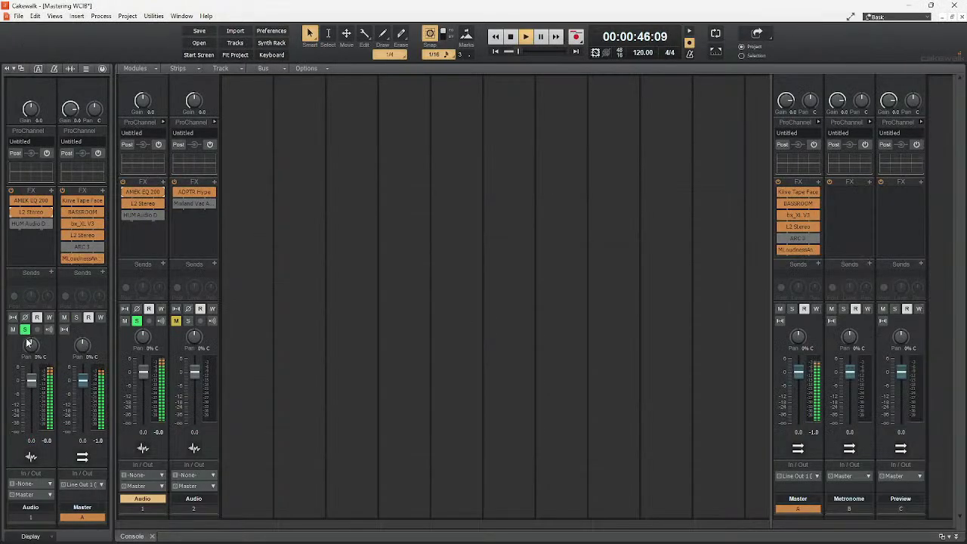
Switch monitoring from Audio 1 to Audio 2 by soloing and unmuting Audio 2, with Audio 1 unsoloed and muted.
{"action": "left_click", "coordinate": [77, 318]}
{"action": "left_click", "coordinate": [25, 330]}
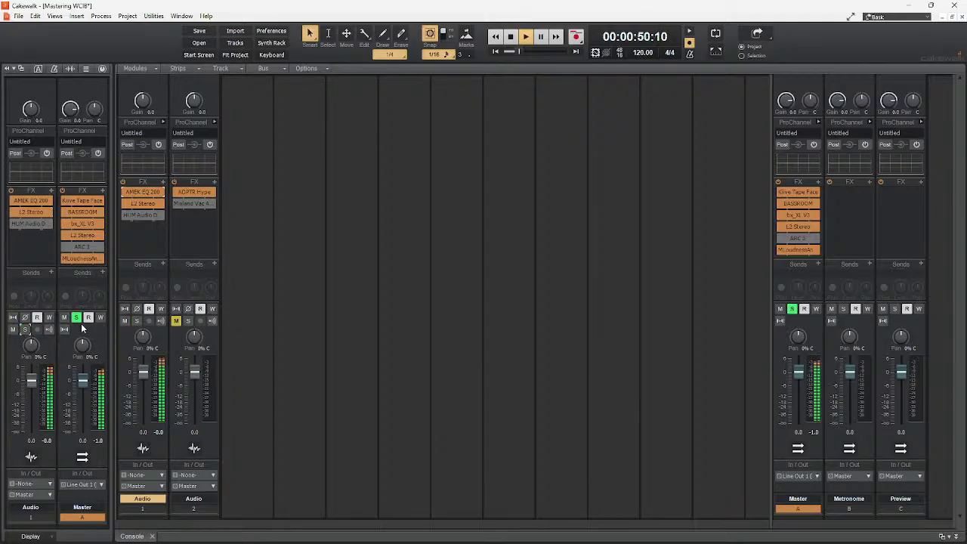
{"action": "left_click", "coordinate": [76, 318]}
{"action": "left_click", "coordinate": [76, 318]}
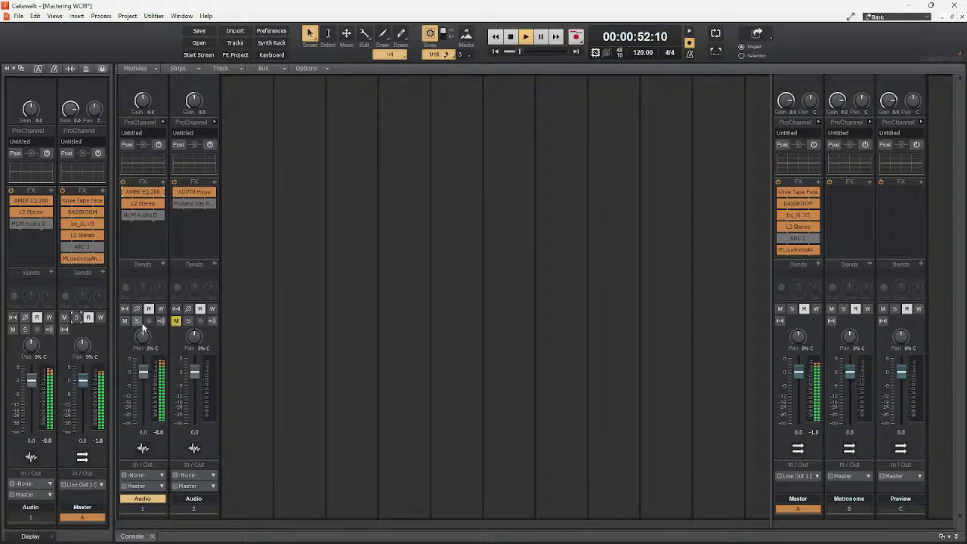
{"action": "left_click", "coordinate": [188, 320]}
{"action": "left_click", "coordinate": [137, 320]}
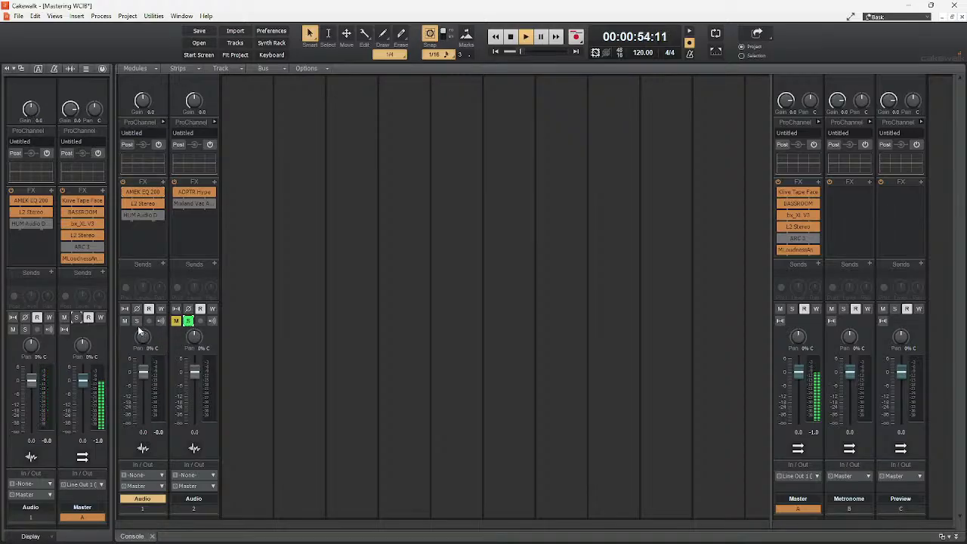
{"action": "left_click", "coordinate": [176, 320]}
{"action": "left_click", "coordinate": [136, 320]}
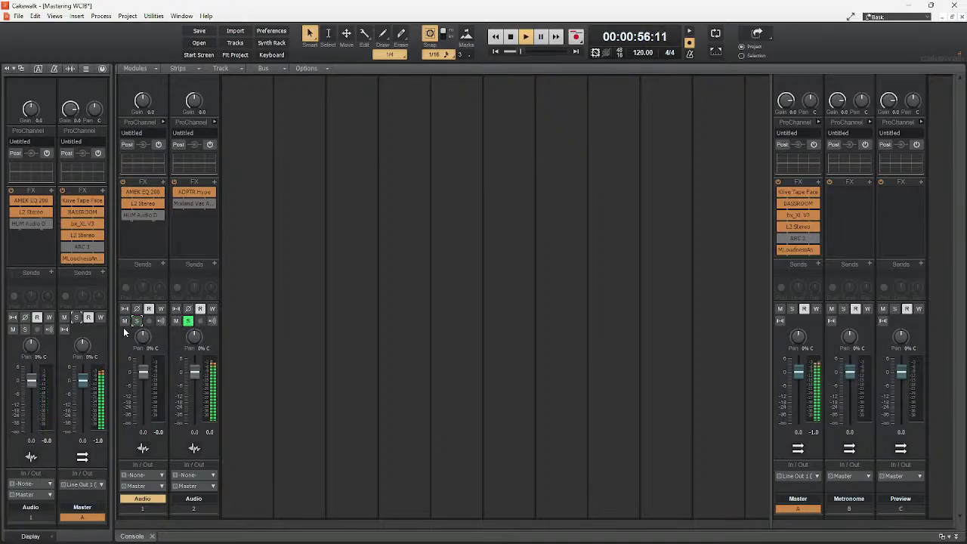
{"action": "left_click", "coordinate": [125, 320]}
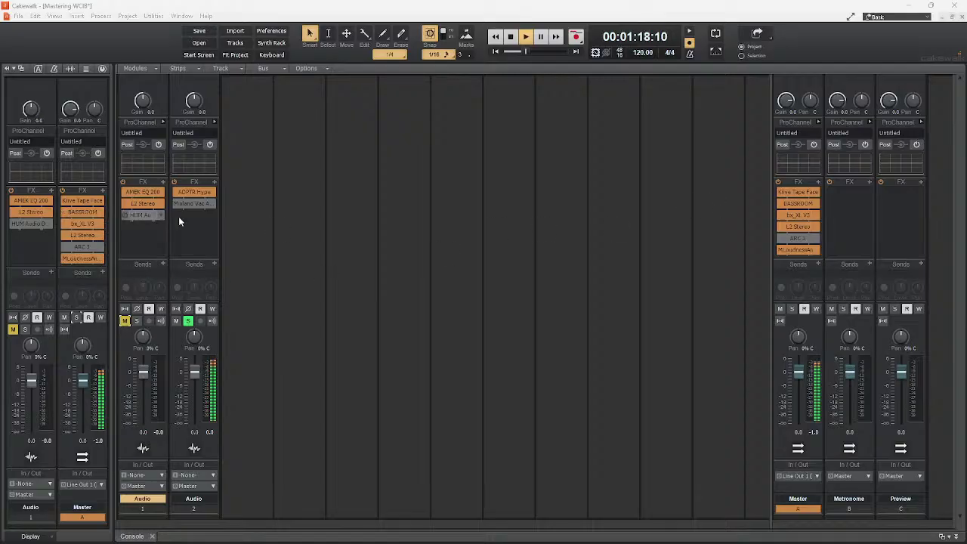
Review the ADPTR Hype settings on Audio 2 and bypass the effect.
{"action": "double_click", "coordinate": [200, 196]}
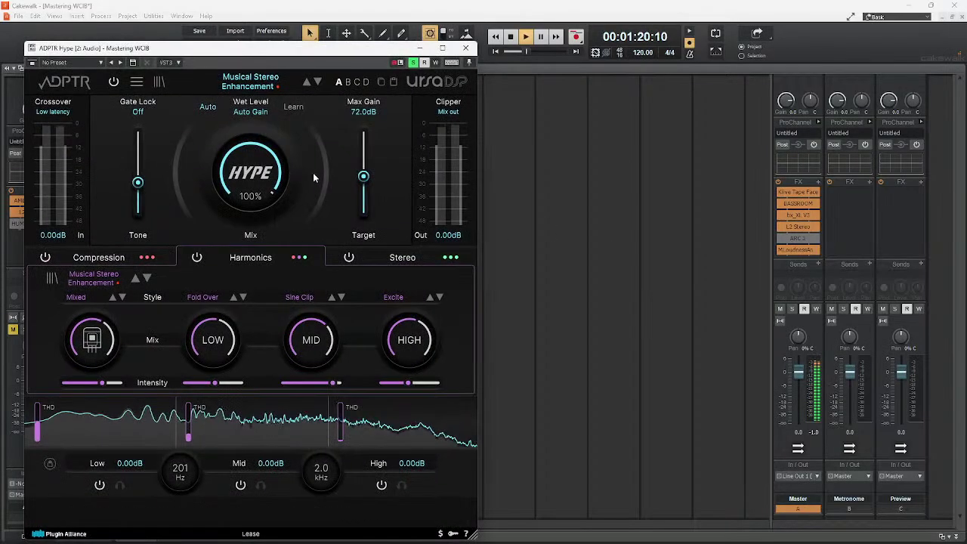
{"action": "left_click", "coordinate": [465, 47]}
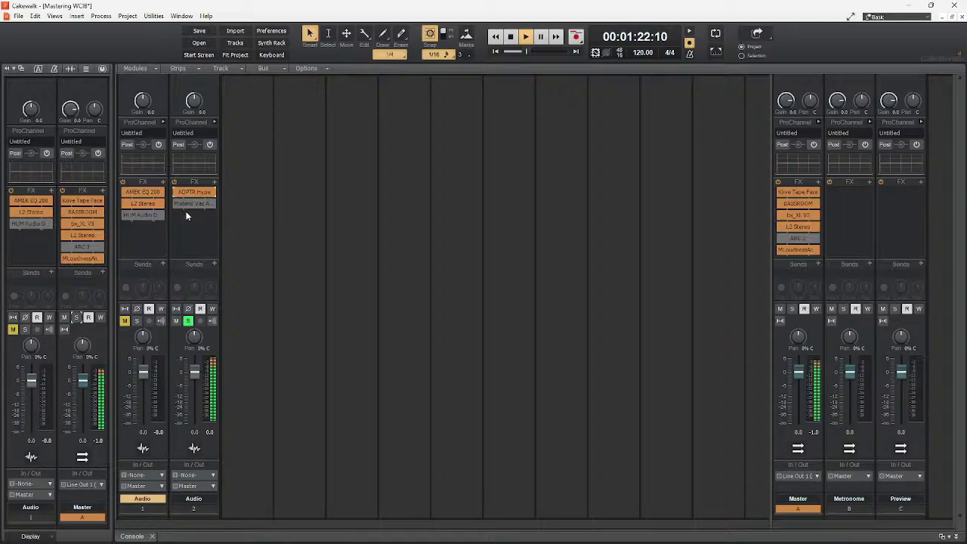
{"action": "left_click", "coordinate": [175, 193]}
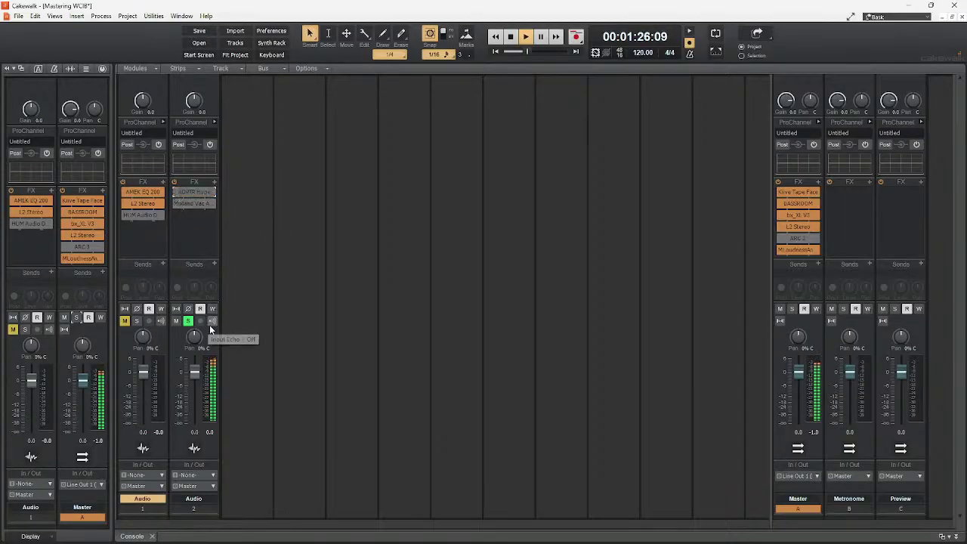
Return monitoring to Audio 1 by soloing and unmuting it, with Audio 2 muted and unsoloed.
{"action": "left_click", "coordinate": [175, 321]}
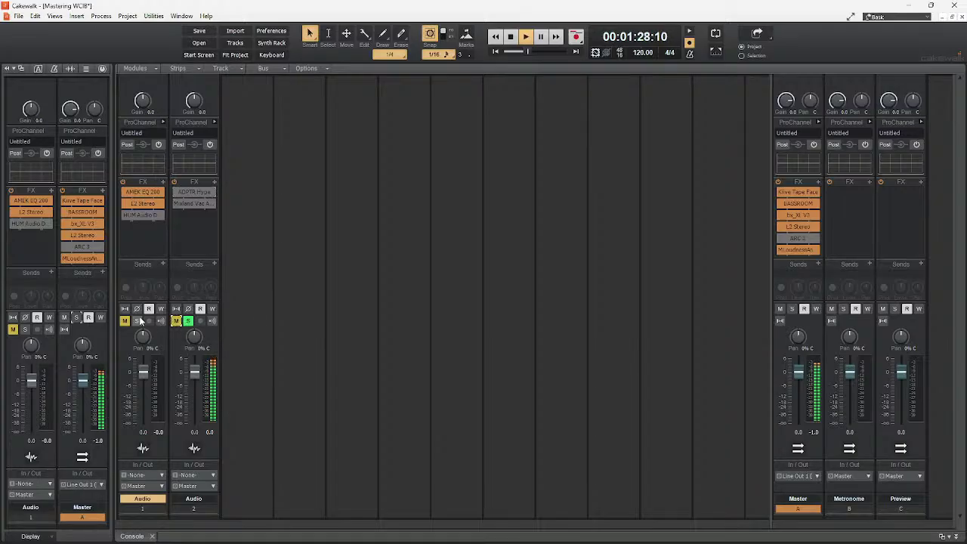
{"action": "left_click", "coordinate": [136, 321]}
{"action": "left_click", "coordinate": [124, 321]}
{"action": "left_click", "coordinate": [188, 321]}
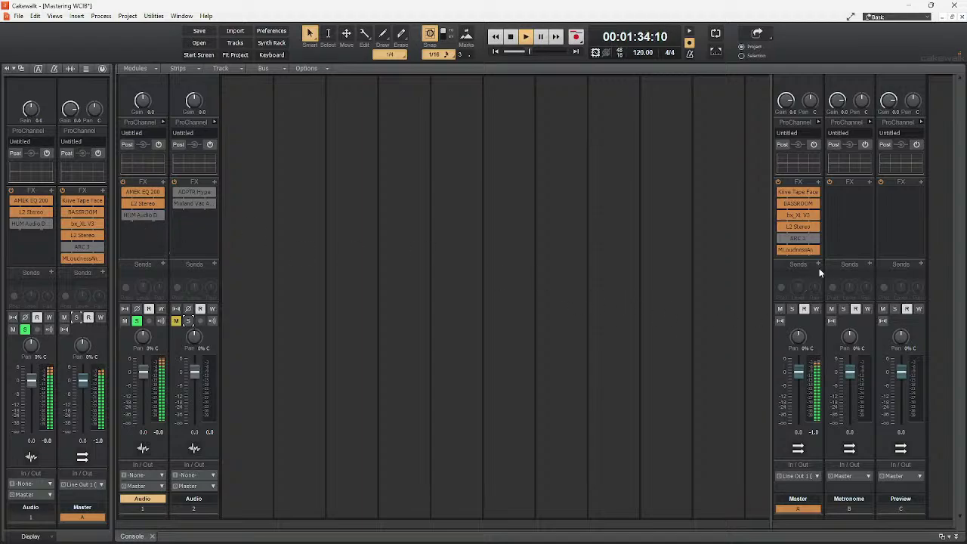
Compare playback with the Audio 1 and Master effect racks bypassed and enabled, leaving both racks active.
{"action": "left_click", "coordinate": [778, 191]}
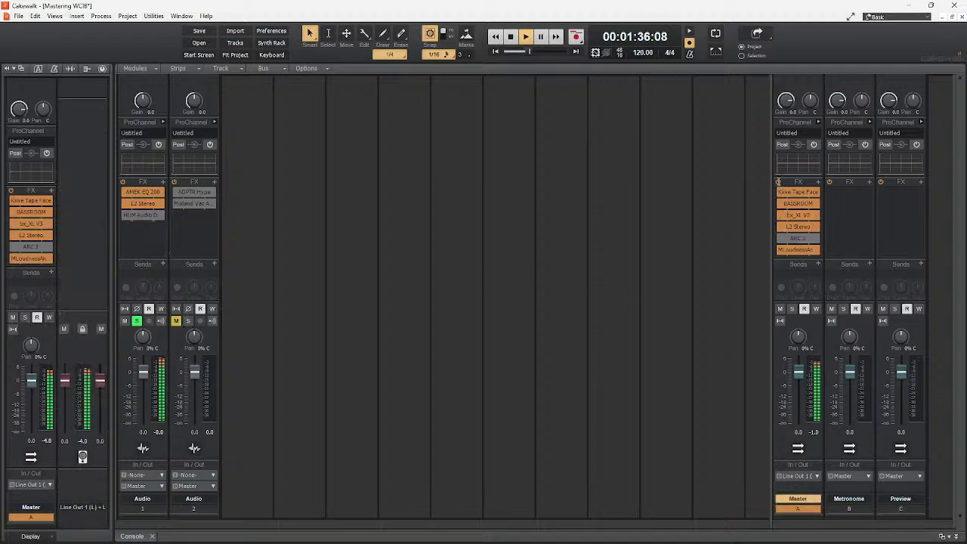
{"action": "left_click", "coordinate": [124, 184]}
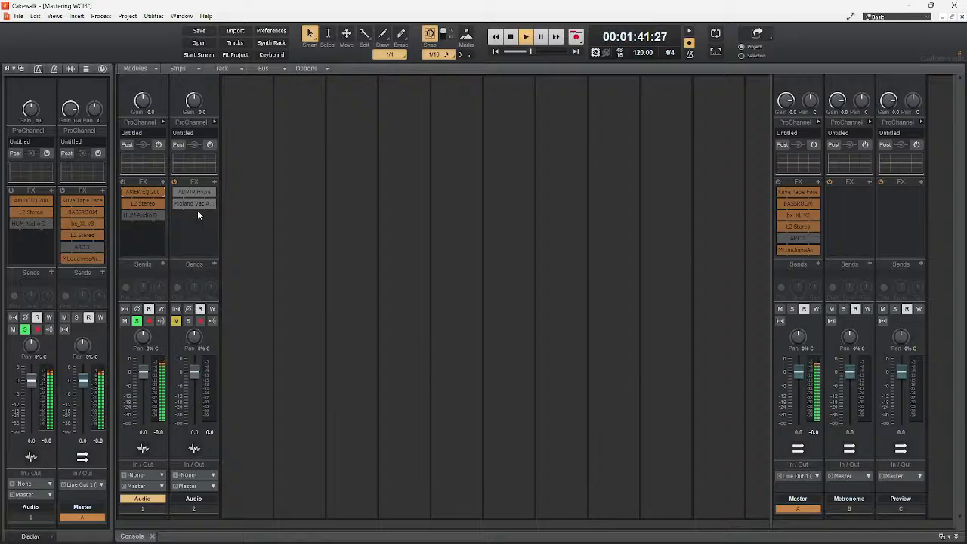
{"action": "left_click", "coordinate": [123, 183]}
{"action": "left_click", "coordinate": [123, 183]}
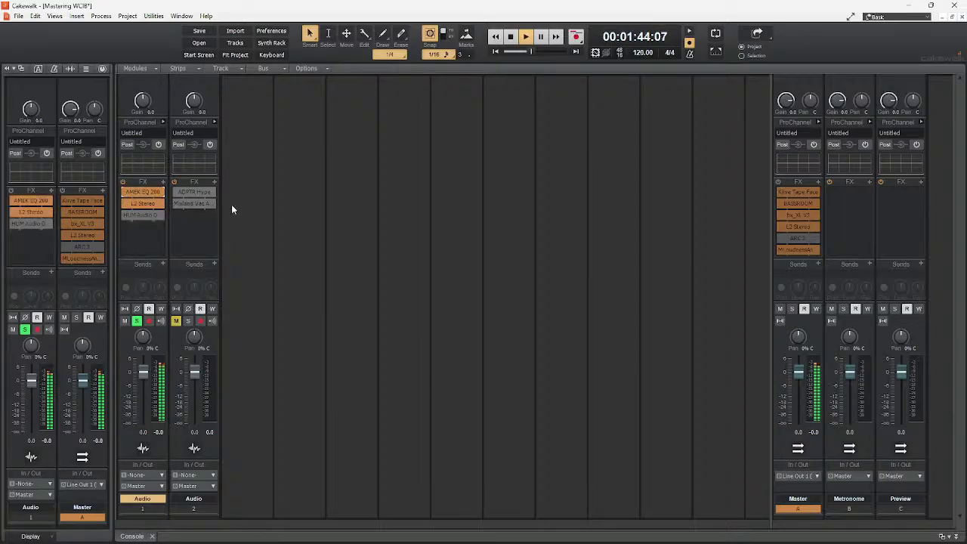
{"action": "left_click", "coordinate": [778, 182]}
Review the Kiive Tape Face input level and the BASSROOM settings on the Master bus.
{"action": "double_click", "coordinate": [799, 193]}
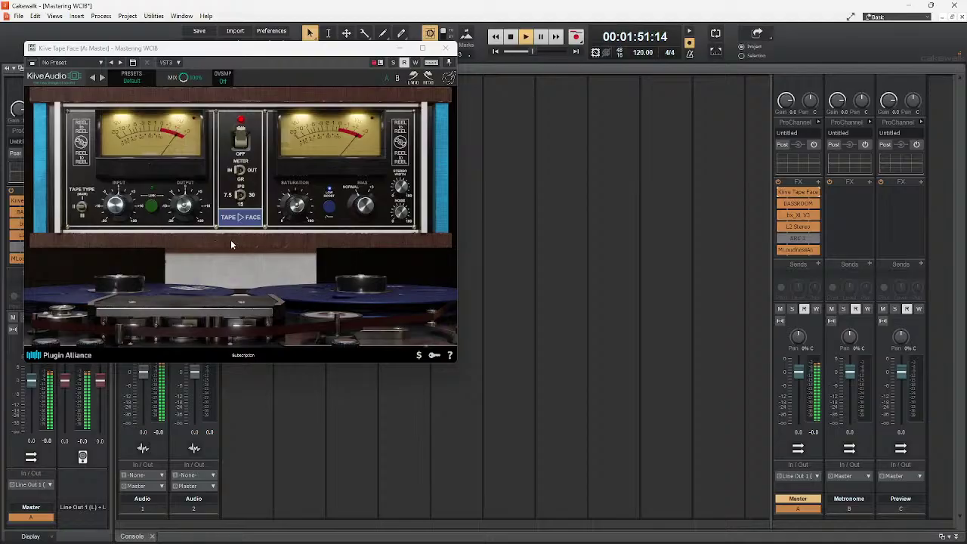
{"action": "left_click", "coordinate": [115, 212]}
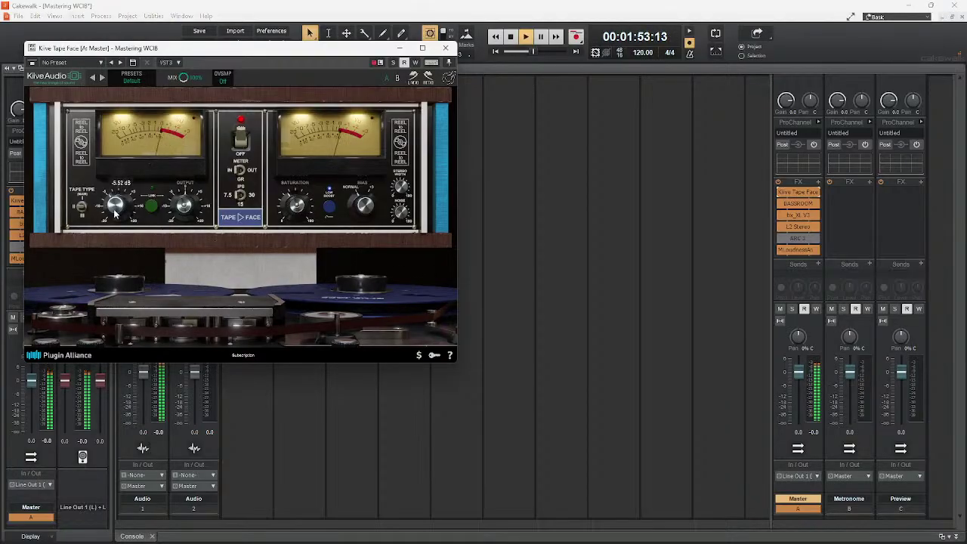
{"action": "double_click", "coordinate": [798, 204]}
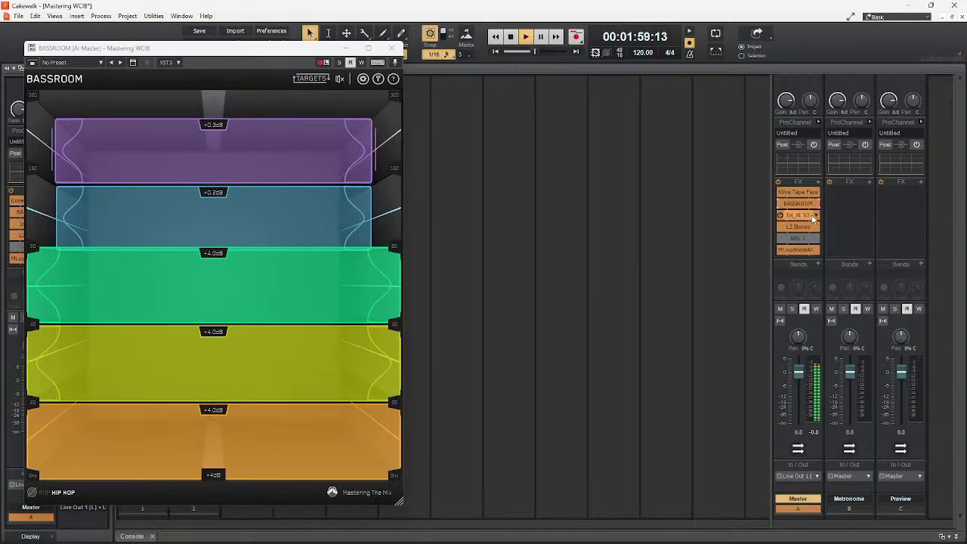
Set the Mid Lo threshold to -3.77 in bx_XL V3 on the Master bus and close the plug-in.
{"action": "double_click", "coordinate": [799, 215]}
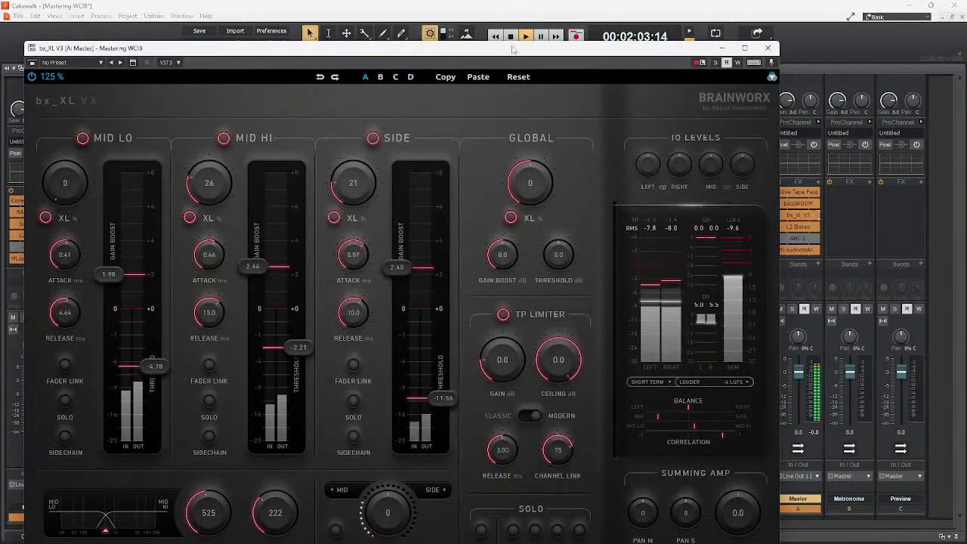
{"action": "left_click_drag", "start_coordinate": [533, 51], "coordinate": [506, 26]}
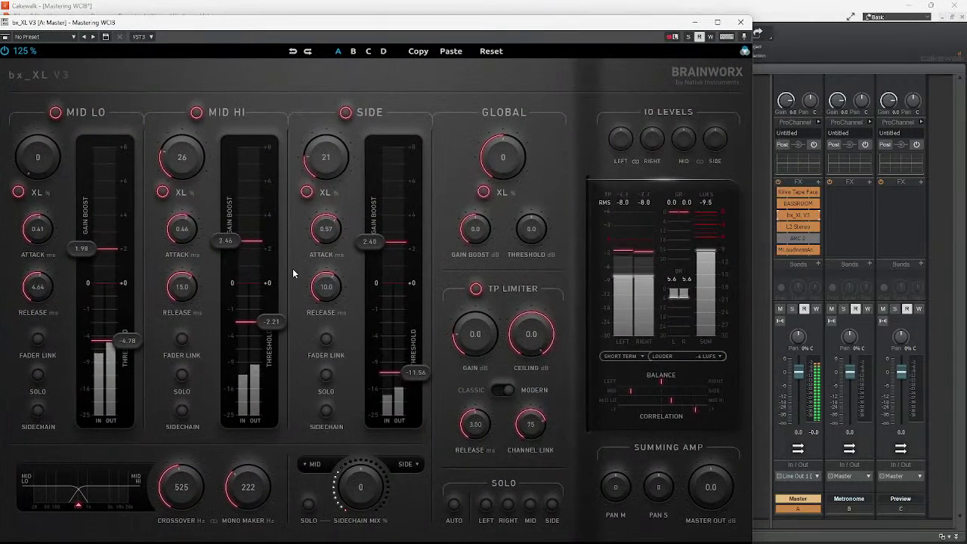
{"action": "scroll", "coordinate": [136, 340], "scroll_direction": "up", "scroll_amount": 1}
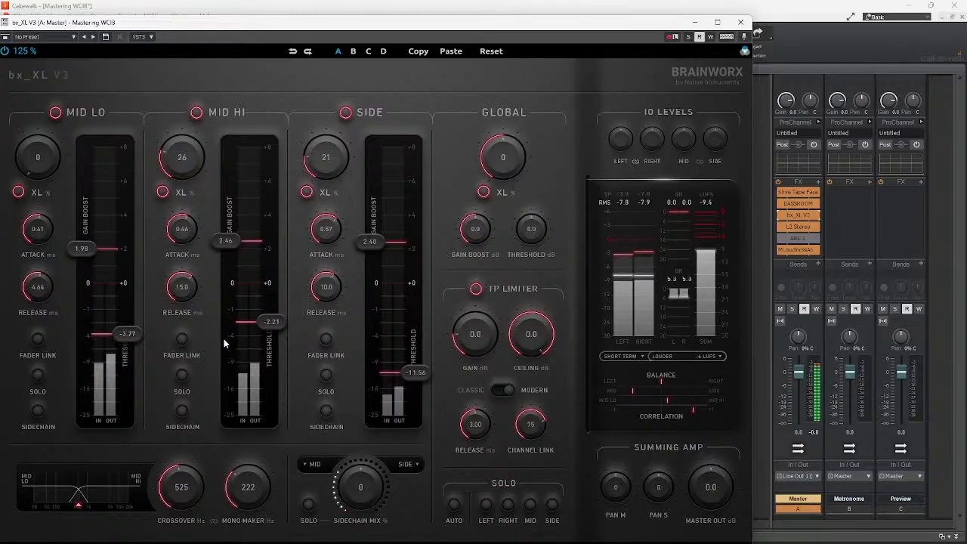
{"action": "left_click", "coordinate": [740, 22]}
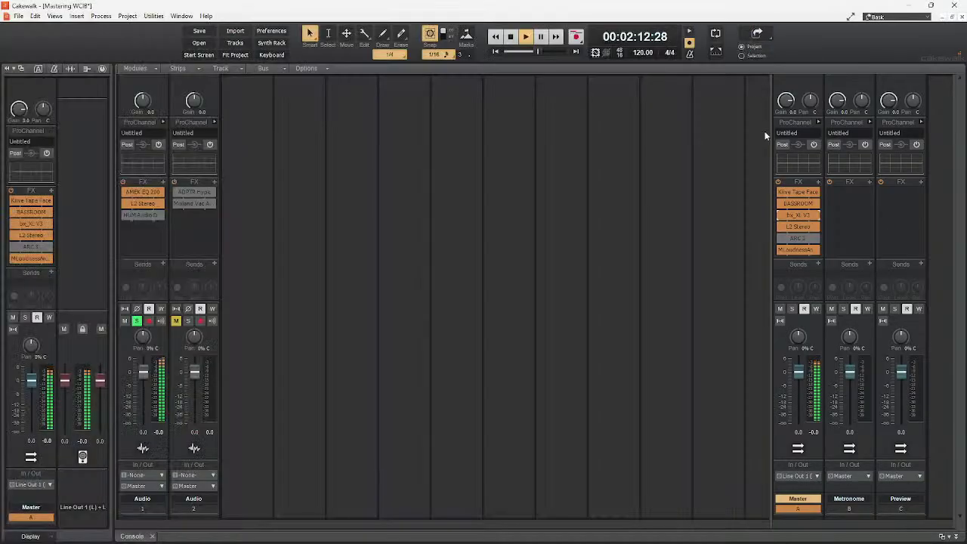
Review the L2 Stereo settings and check the loudness readings in MLoudnessAnalyzer on the Master bus.
{"action": "double_click", "coordinate": [793, 226]}
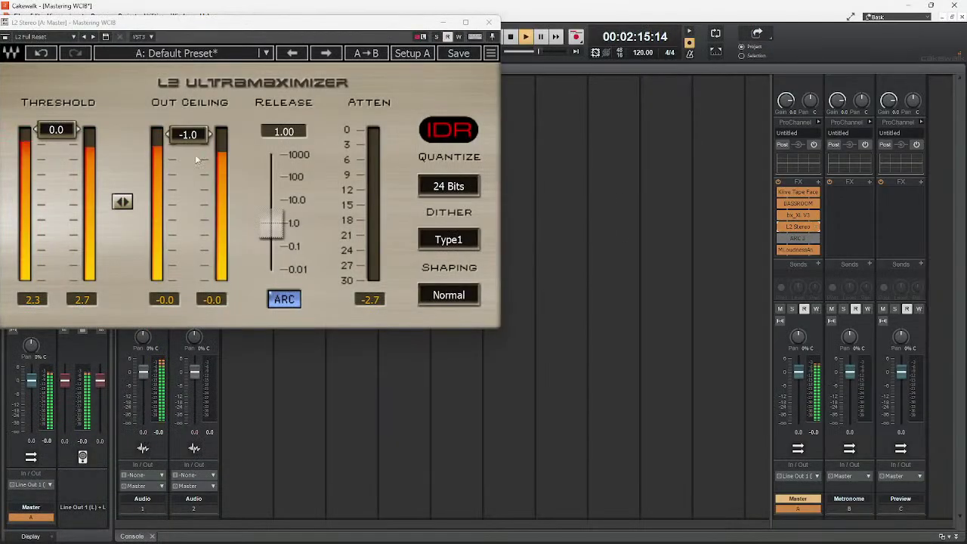
{"action": "left_click", "coordinate": [491, 24]}
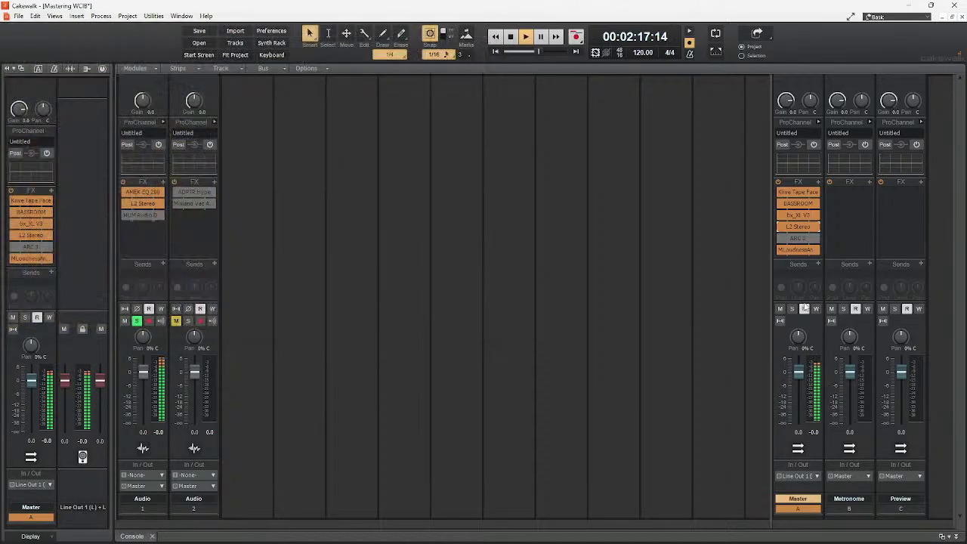
{"action": "double_click", "coordinate": [799, 252]}
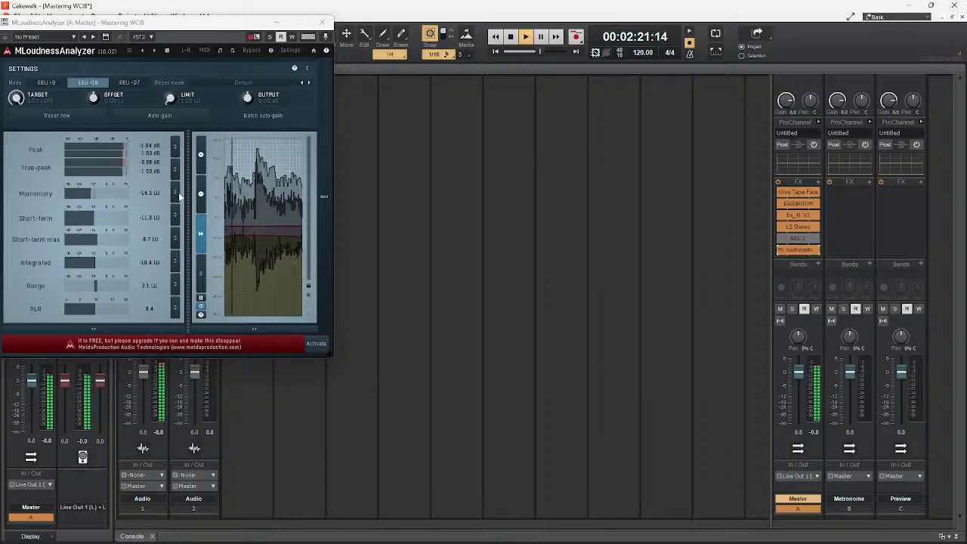
{"action": "left_click_drag", "start_coordinate": [228, 23], "coordinate": [577, 56]}
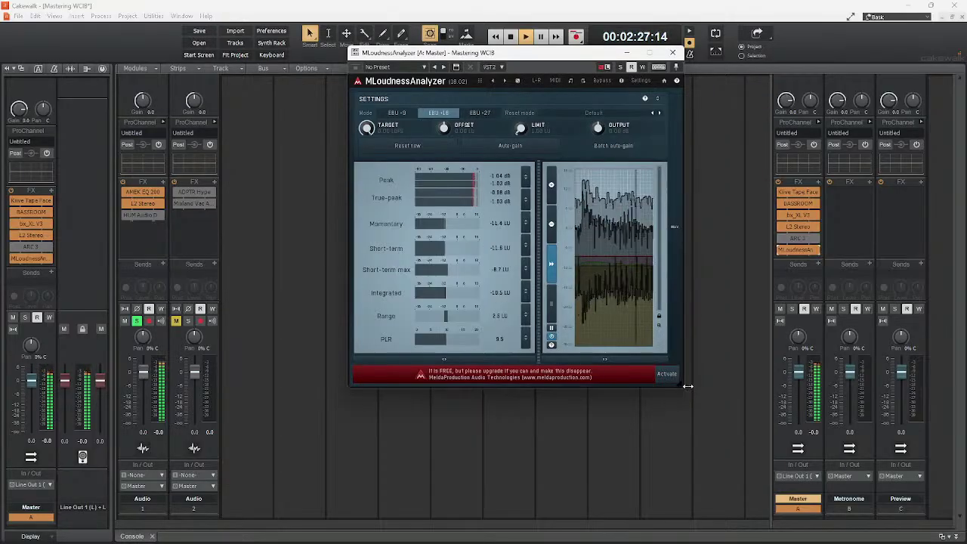
{"action": "mouse_move", "coordinate": [686, 388]}
{"action": "left_mouse_down"}
{"action": "mouse_move", "coordinate": [699, 390]}
{"action": "mouse_move", "coordinate": [685, 386]}
{"action": "left_mouse_up"}
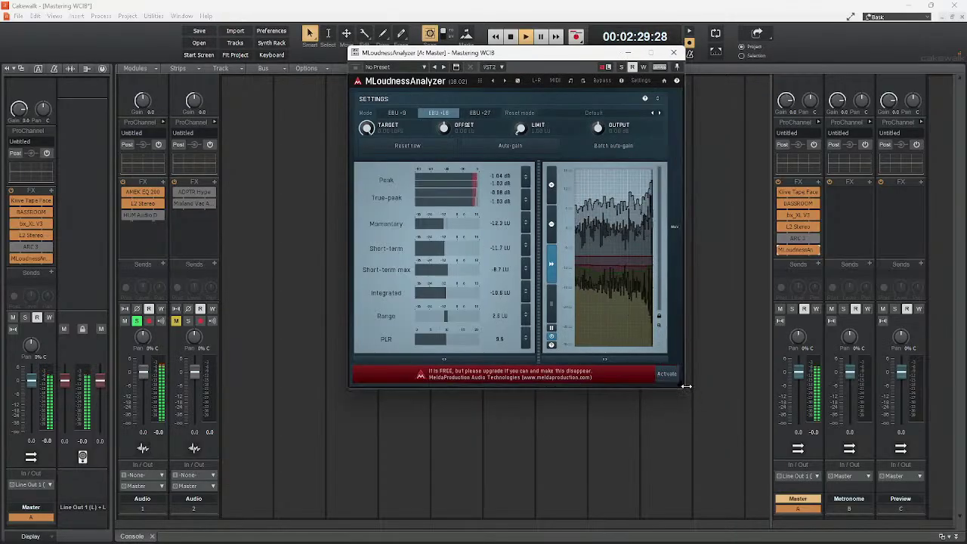
{"action": "left_click", "coordinate": [674, 53]}
Review the bx_XL V3 settings and level meters on the Master bus during playback.
{"action": "double_click", "coordinate": [798, 215]}
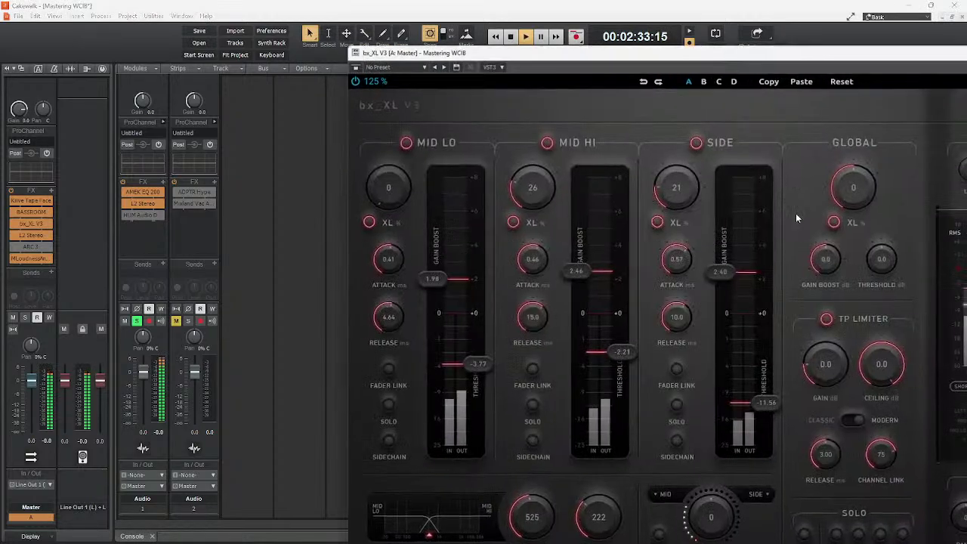
{"action": "left_click_drag", "start_coordinate": [716, 58], "coordinate": [484, 21]}
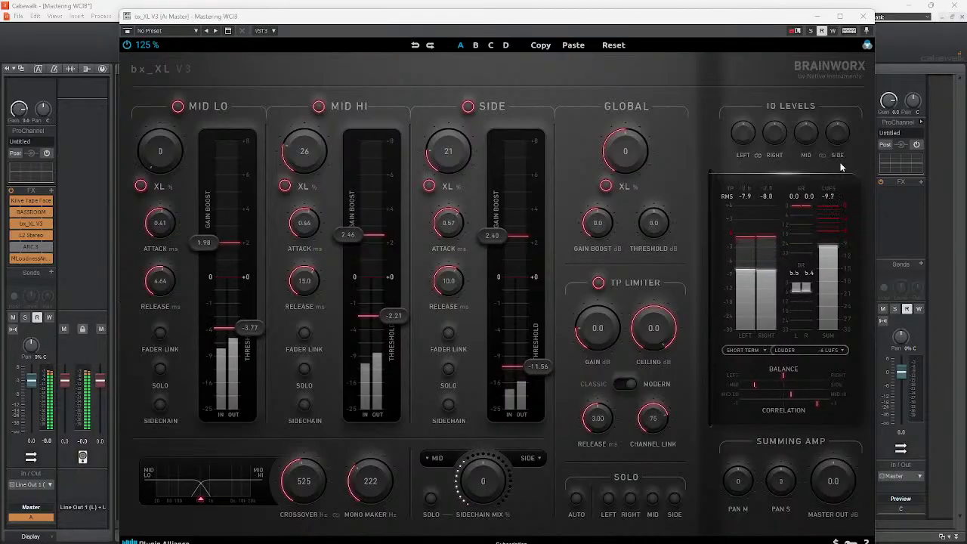
{"action": "left_click", "coordinate": [862, 15]}
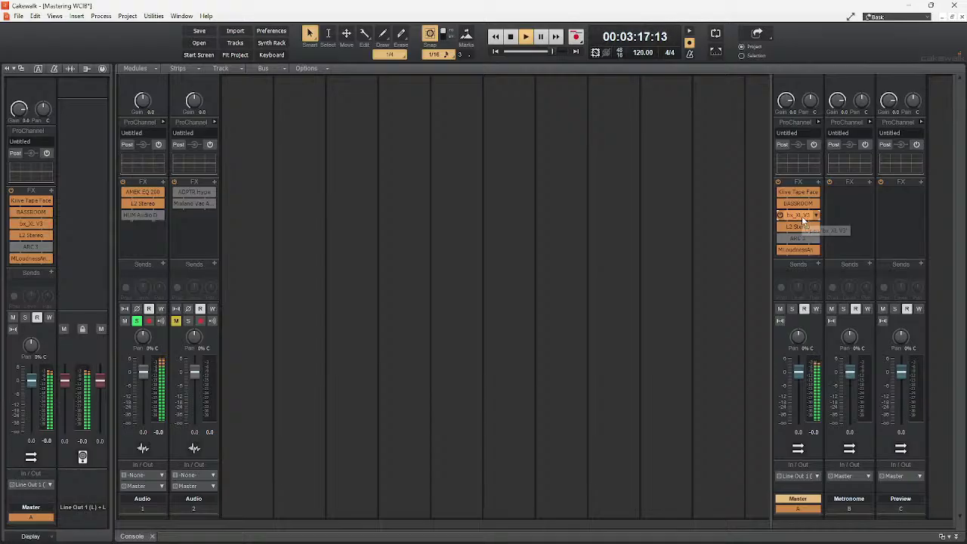
{"action": "left_click", "coordinate": [818, 182]}
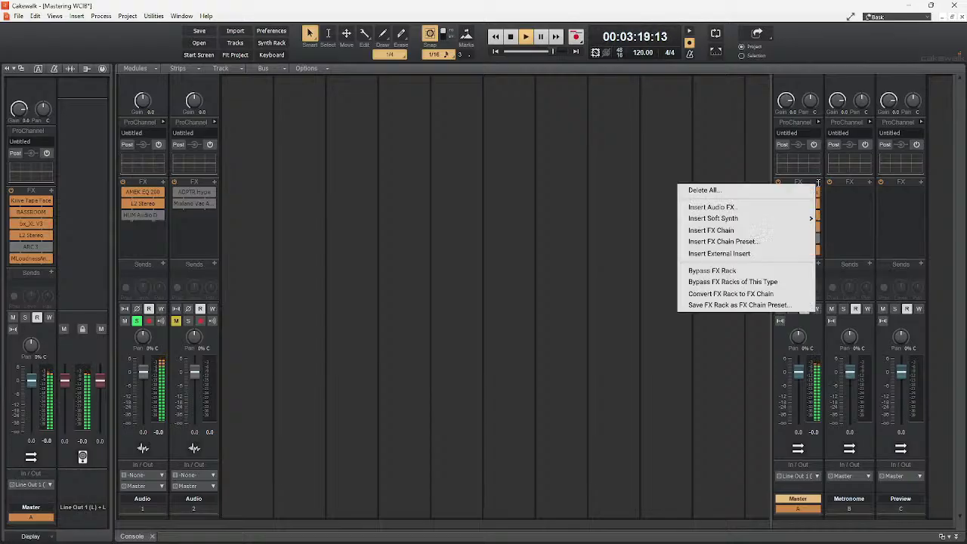
{"action": "left_click", "coordinate": [756, 207]}
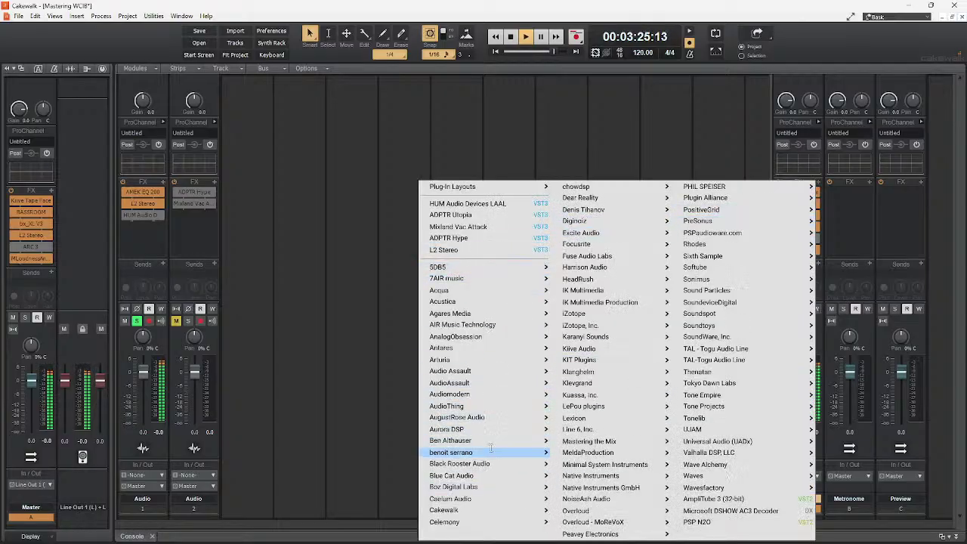
{"action": "mouse_move", "coordinate": [506, 464]}
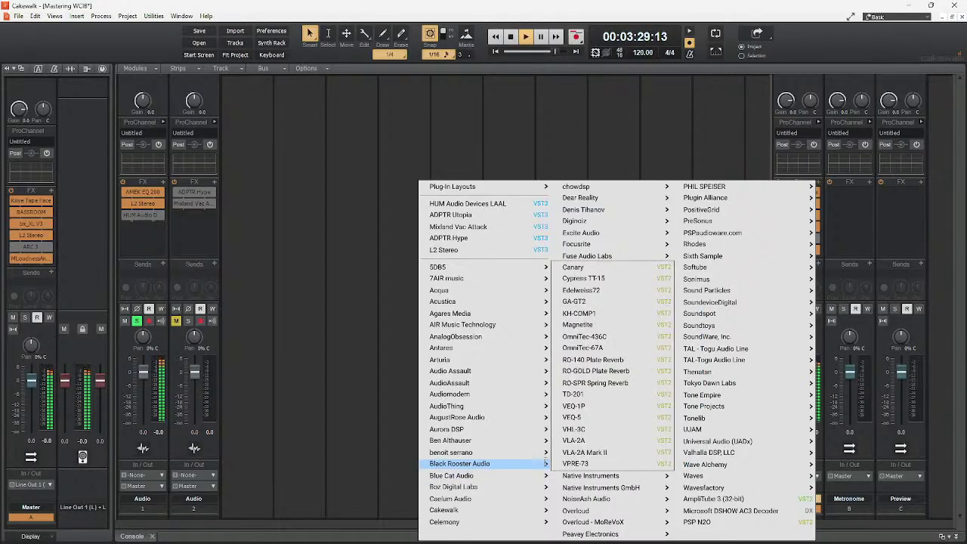
{"action": "left_click", "coordinate": [875, 220]}
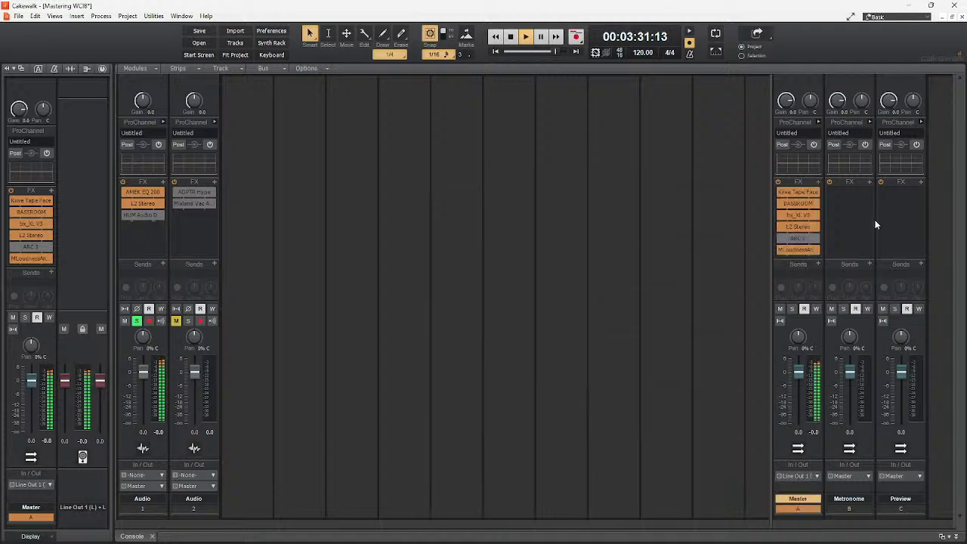
Copy AMEK EQ 200 from Audio 1 into the Master bus effects between bx_XL V3 and L2 Stereo and open the copy.
{"action": "left_click_drag", "start_coordinate": [161, 194], "coordinate": [801, 226]}
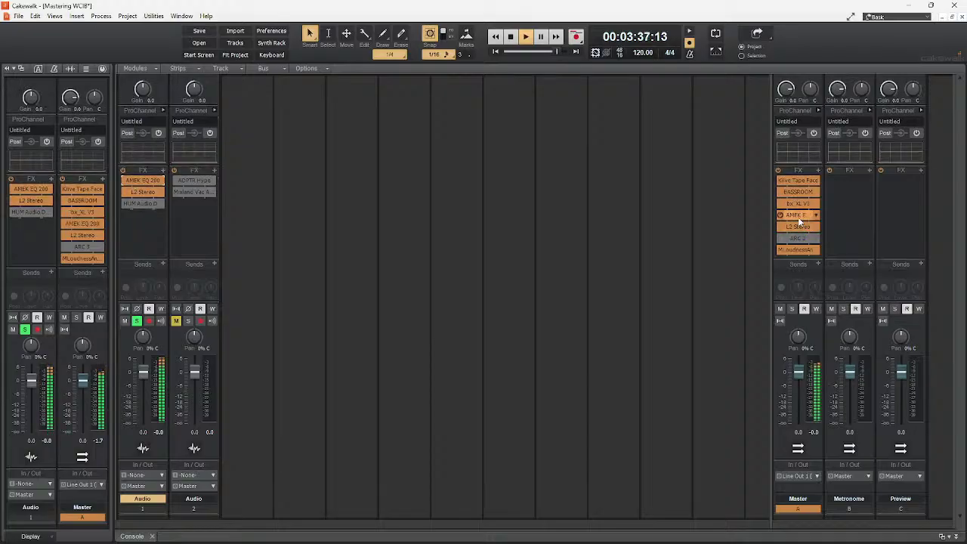
{"action": "double_click", "coordinate": [798, 224]}
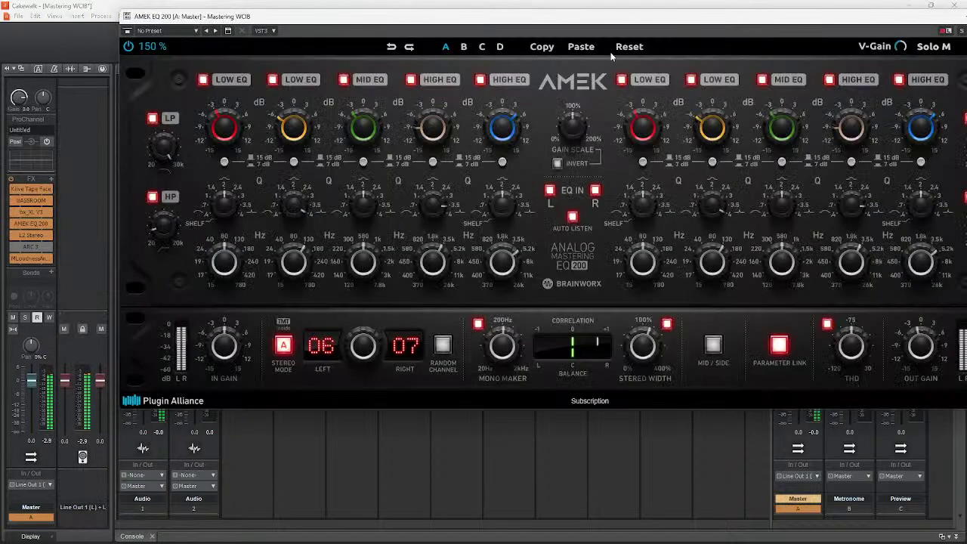
Set the Master bus AMEK EQ 200 high-pass filter to 53 Hz, lower its low-pass filter and close the plug-in.
{"action": "left_click_drag", "start_coordinate": [172, 233], "coordinate": [173, 215]}
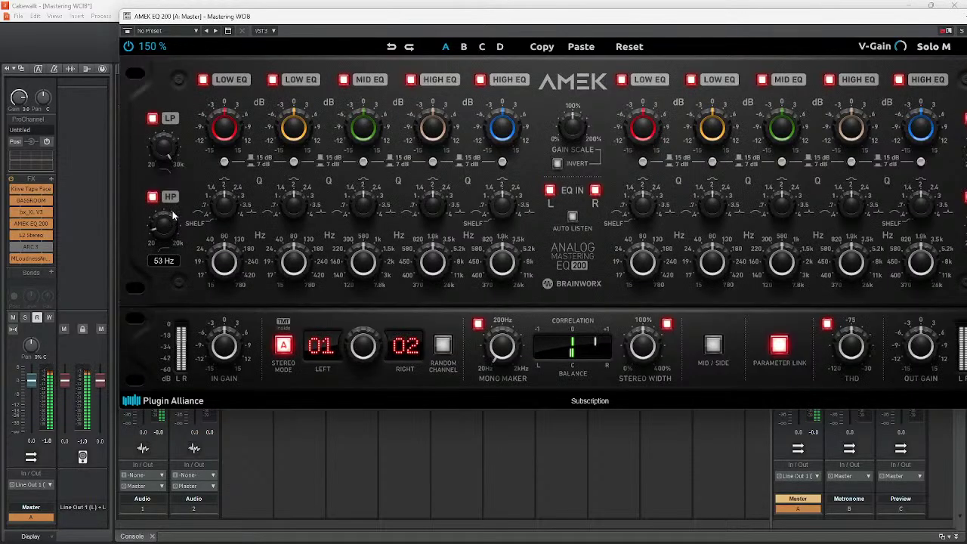
{"action": "mouse_move", "coordinate": [163, 159]}
{"action": "left_mouse_down"}
{"action": "mouse_move", "coordinate": [161, 172]}
{"action": "mouse_move", "coordinate": [163, 164]}
{"action": "left_mouse_up"}
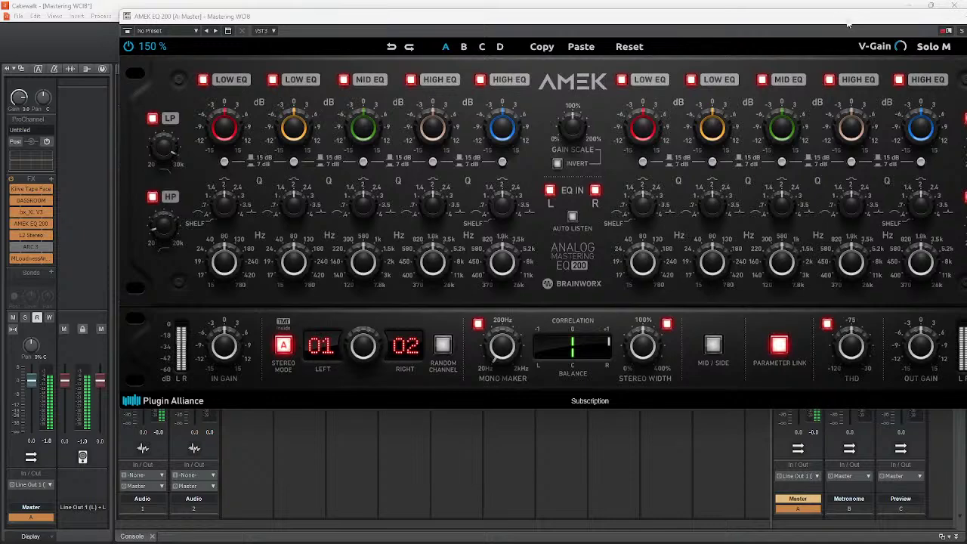
{"action": "left_click_drag", "start_coordinate": [848, 21], "coordinate": [719, 42]}
{"action": "left_click", "coordinate": [885, 37]}
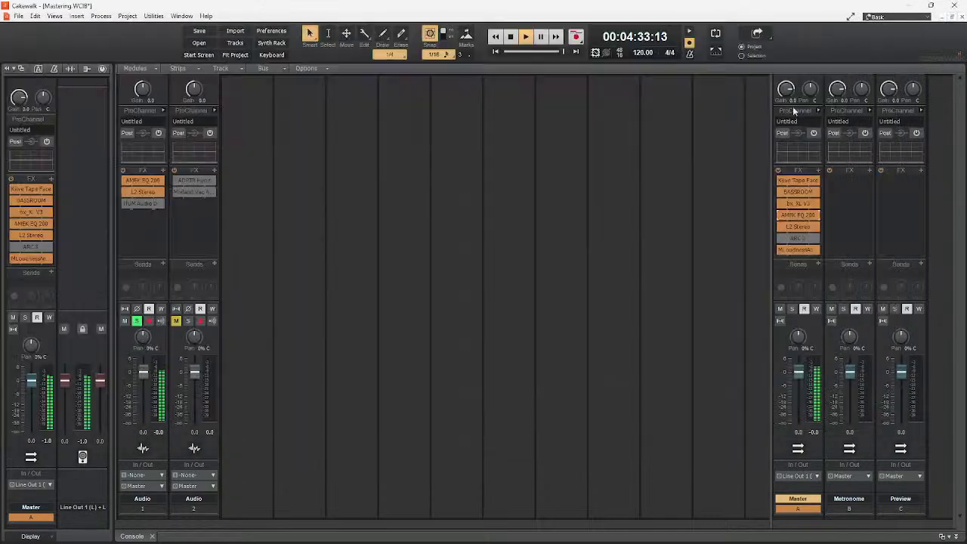
Stop playback, fine-tune the low-pass filter in AMEK EQ 200 on the Master bus, and resume playback with the plug-in closed.
{"action": "left_click", "coordinate": [511, 38]}
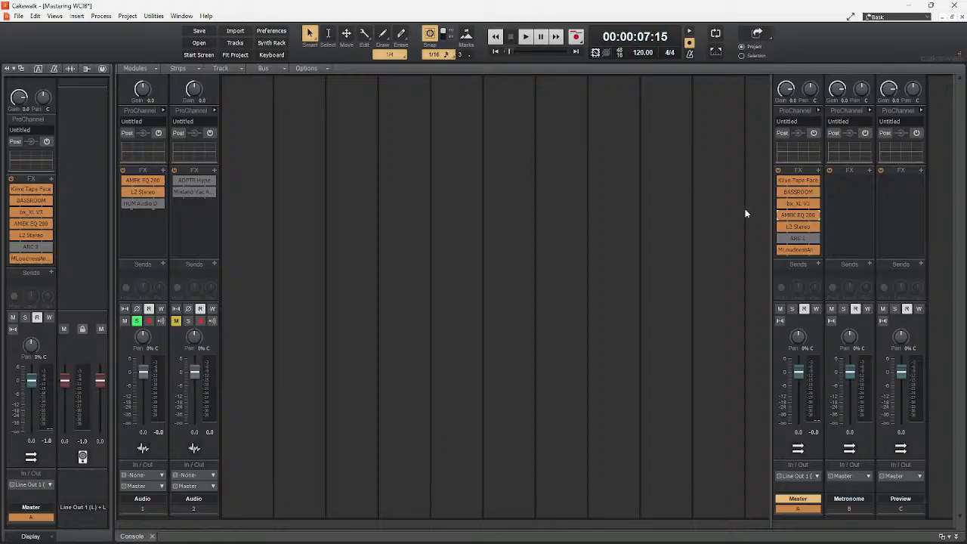
{"action": "double_click", "coordinate": [782, 215]}
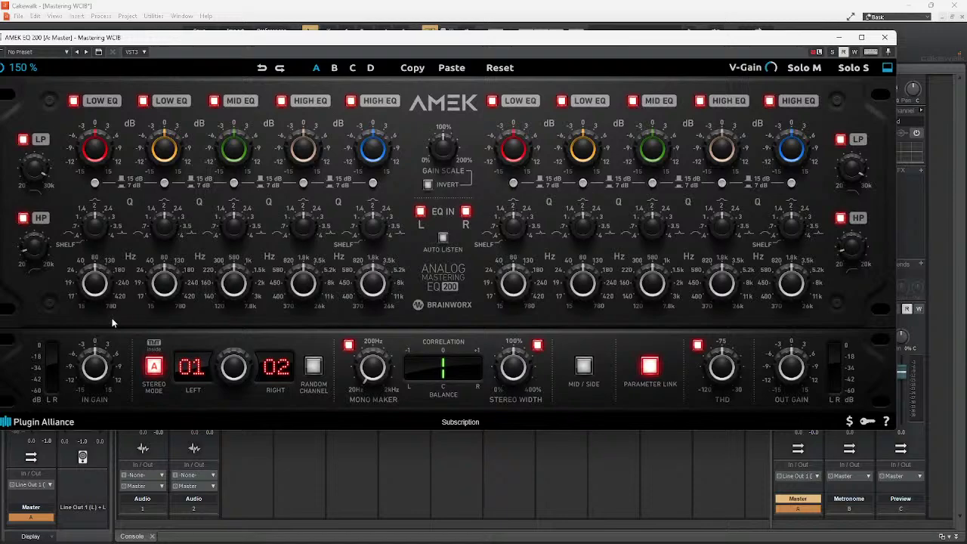
{"action": "mouse_move", "coordinate": [42, 176]}
{"action": "scroll", "coordinate": [40, 172], "scroll_direction": "up", "scroll_amount": 2}
{"action": "scroll", "coordinate": [39, 168], "scroll_direction": "up", "scroll_amount": 3}
{"action": "scroll", "coordinate": [39, 167], "scroll_direction": "up", "scroll_amount": 2}
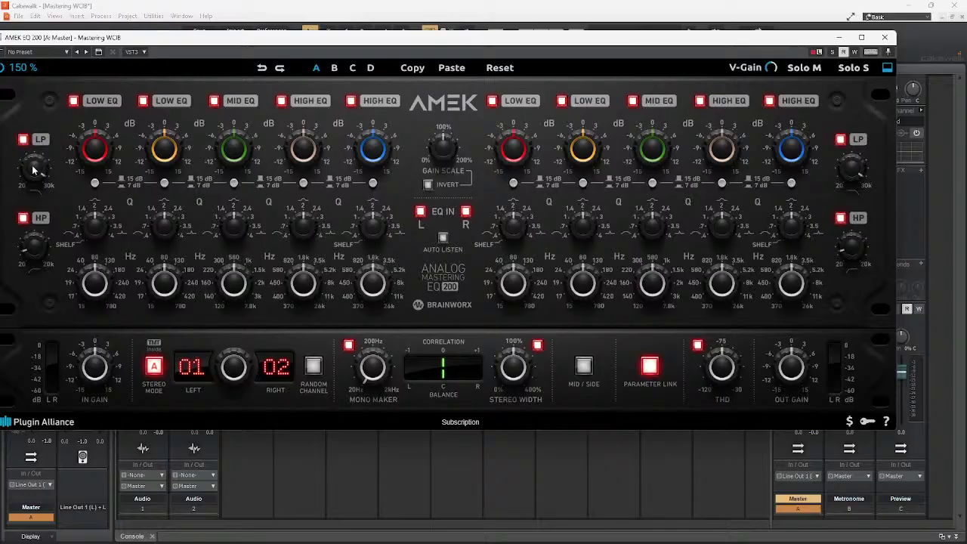
{"action": "mouse_move", "coordinate": [934, 534]}
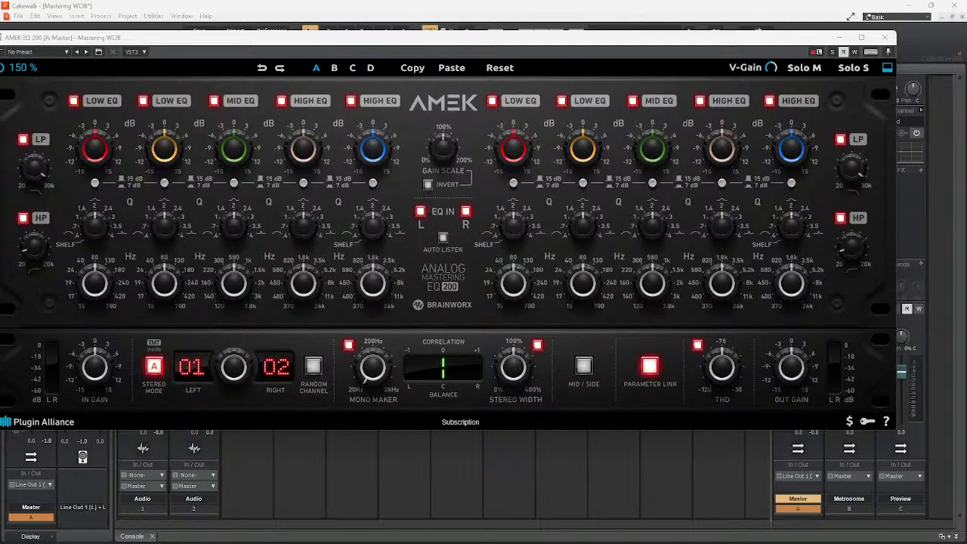
{"action": "left_click", "coordinate": [615, 8]}
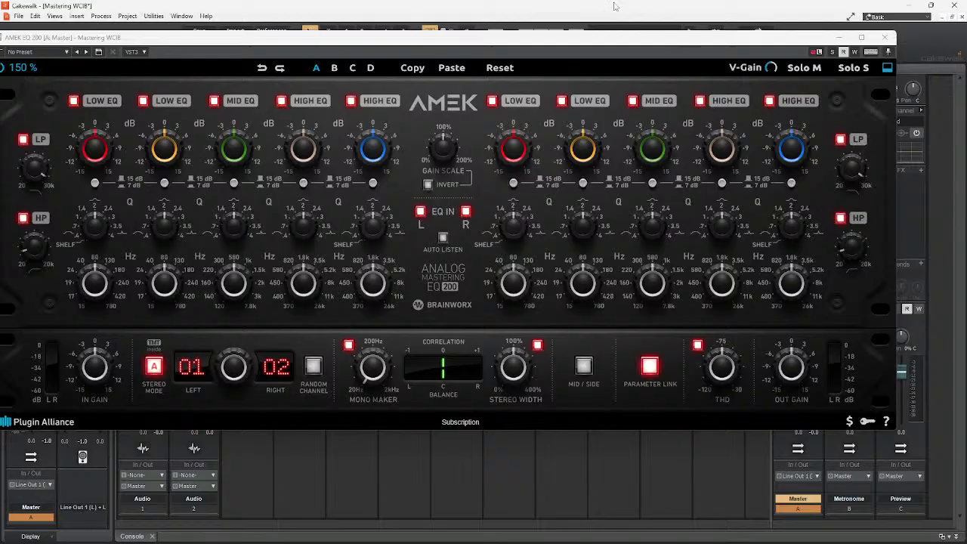
{"action": "key", "text": "space"}
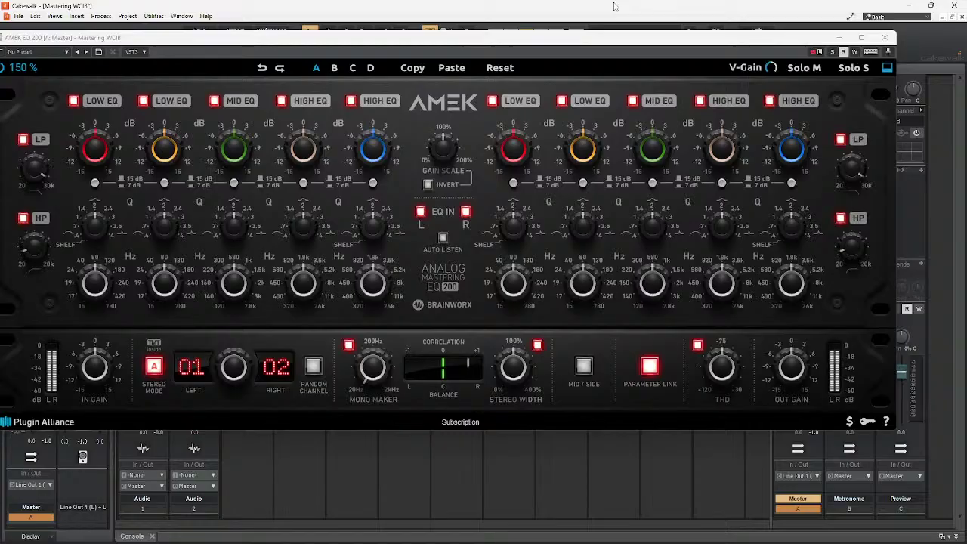
{"action": "left_click", "coordinate": [838, 37]}
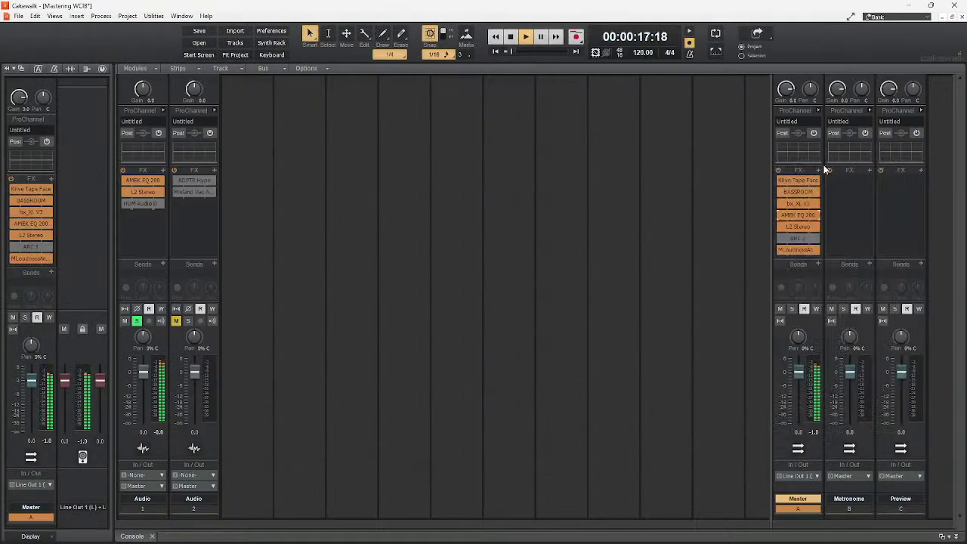
Insert Bettermaker Bus Compressor DSP at the end of the Master bus effects, lower its mix and enable automatic release.
{"action": "right_click", "coordinate": [812, 176]}
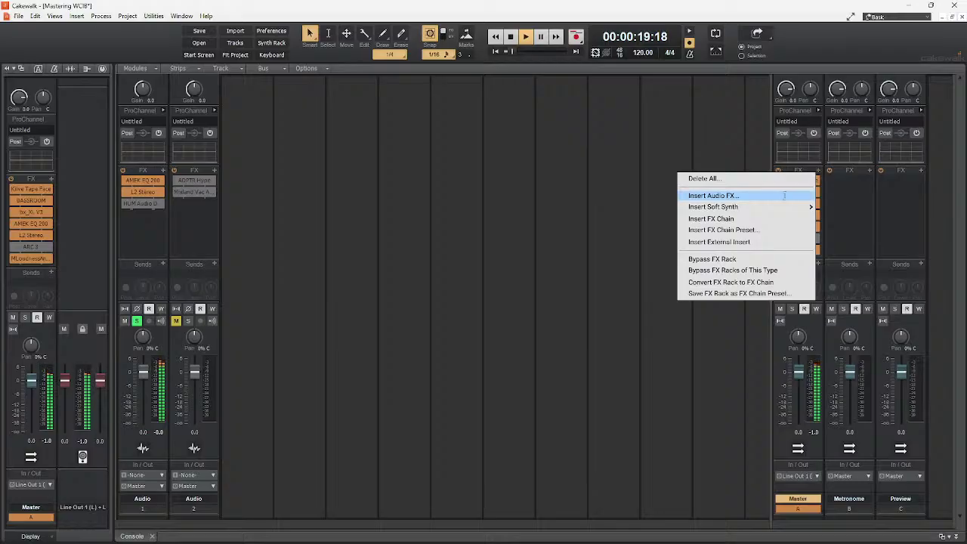
{"action": "left_click", "coordinate": [784, 196]}
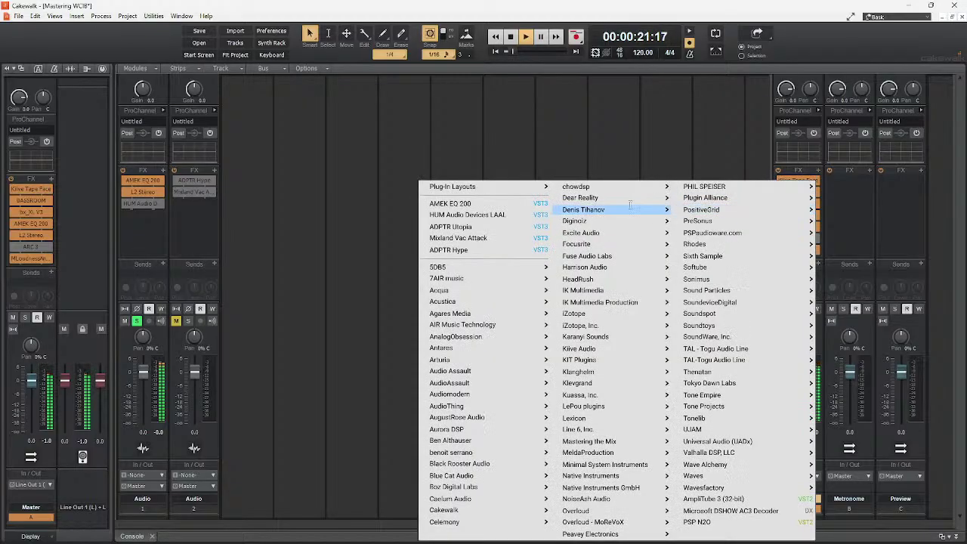
{"action": "mouse_move", "coordinate": [776, 199]}
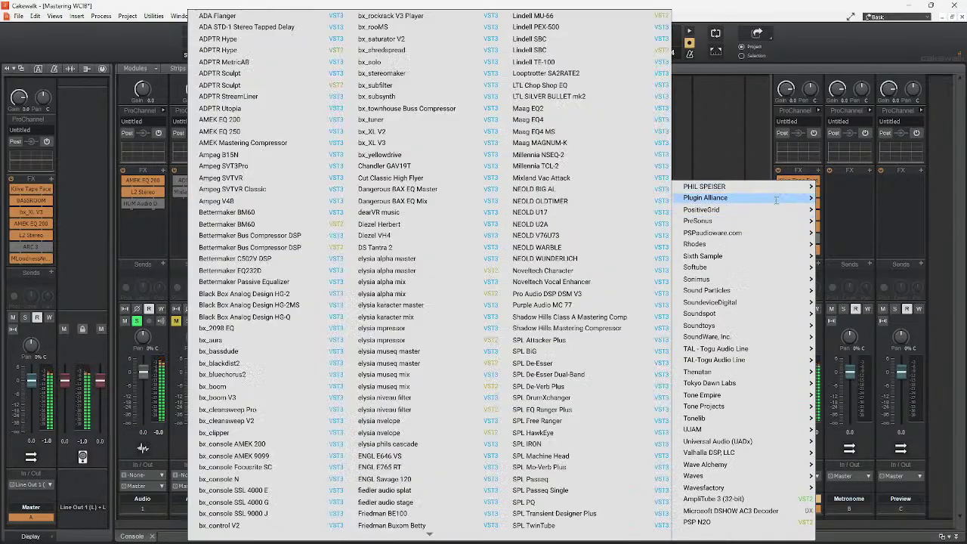
{"action": "left_click", "coordinate": [316, 248]}
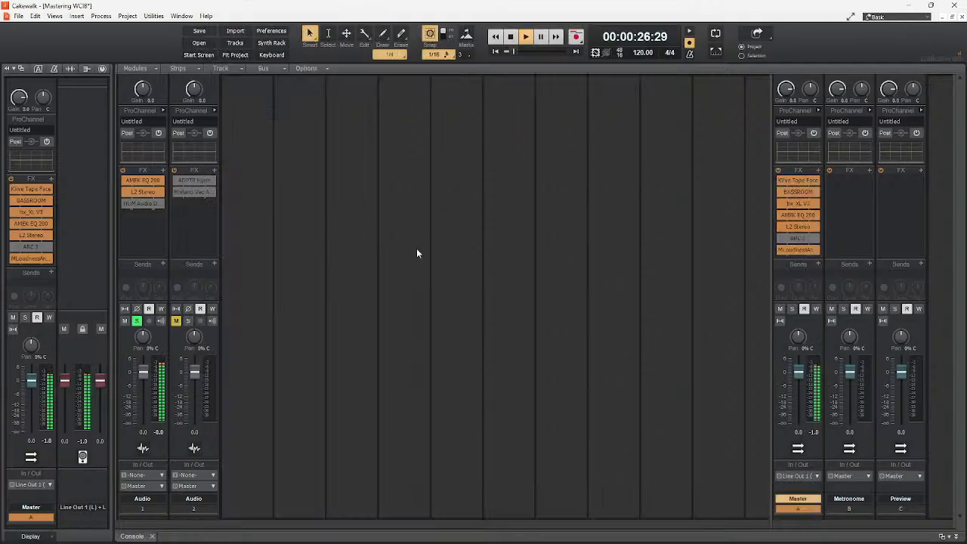
{"action": "left_click_drag", "start_coordinate": [370, 120], "coordinate": [370, 132]}
{"action": "left_click", "coordinate": [338, 126]}
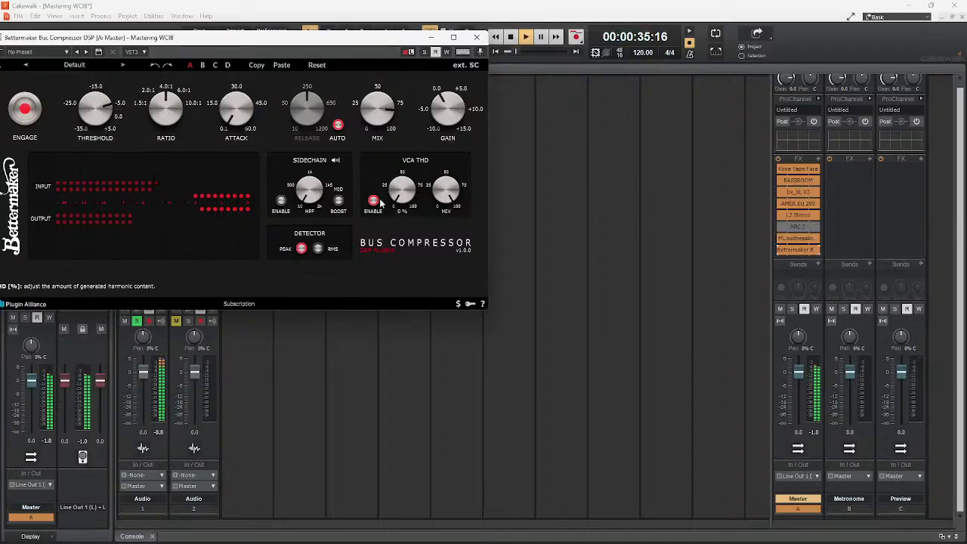
Try the sidechain high-pass filter at 189 Hz in Bettermaker Bus Compressor DSP.
{"action": "left_click", "coordinate": [281, 200]}
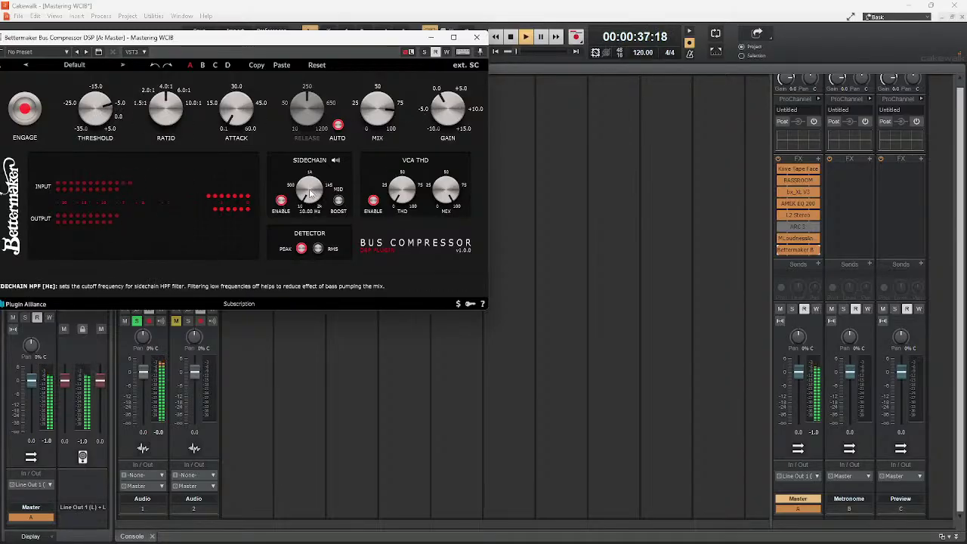
{"action": "left_click_drag", "start_coordinate": [306, 195], "coordinate": [307, 187]}
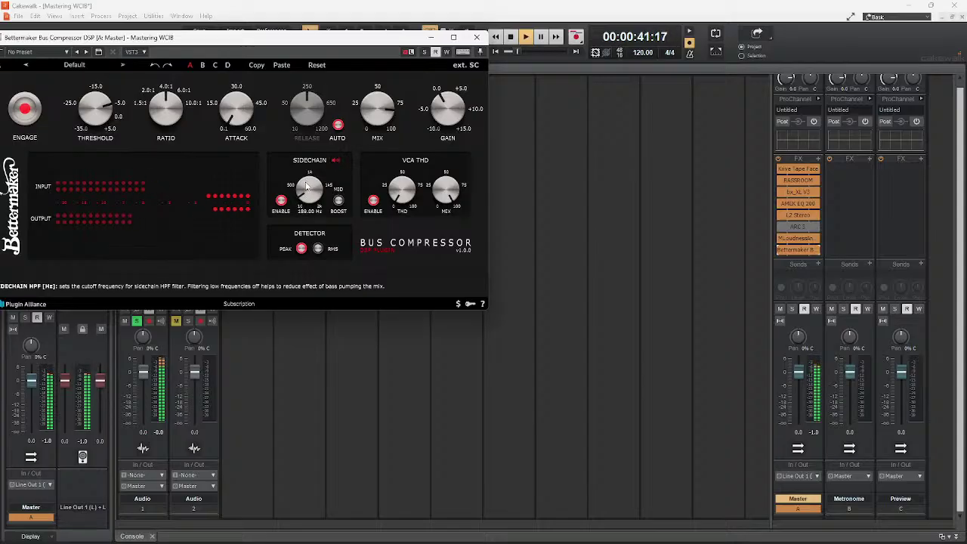
{"action": "left_click", "coordinate": [281, 202]}
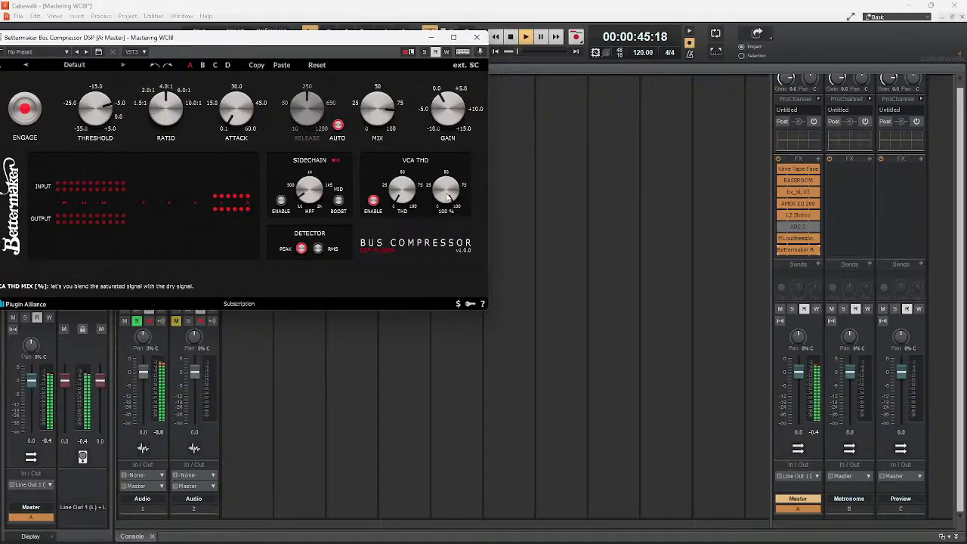
Adjust the VCA THD, set the threshold to -7.2 dB and the gain to about 0 dB in the Bettermaker compressor, and close it.
{"action": "left_click_drag", "start_coordinate": [442, 195], "coordinate": [440, 287]}
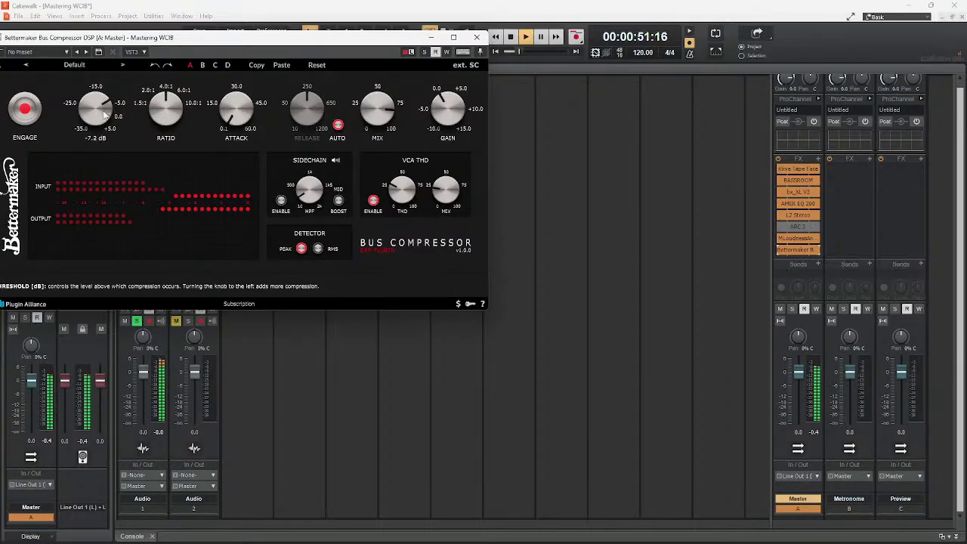
{"action": "mouse_move", "coordinate": [451, 106]}
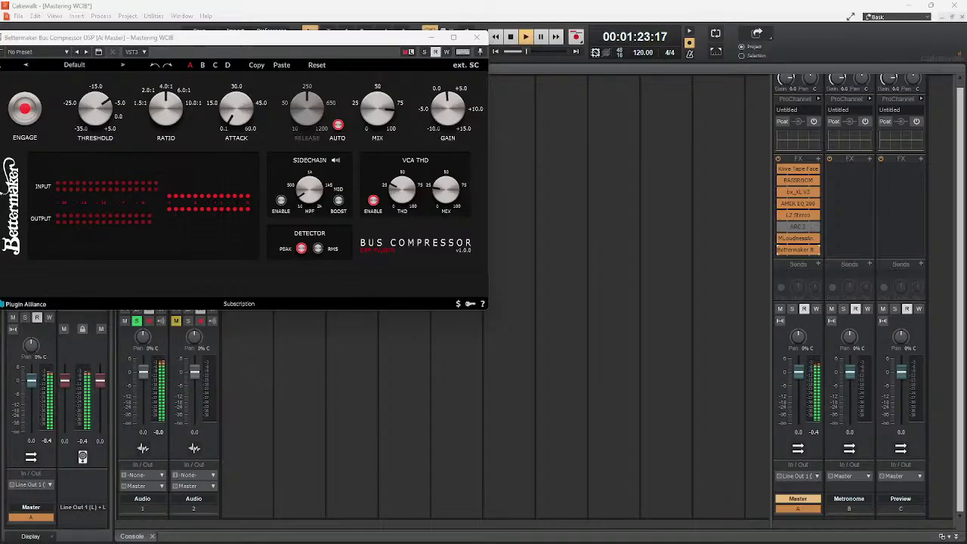
{"action": "left_click", "coordinate": [477, 37]}
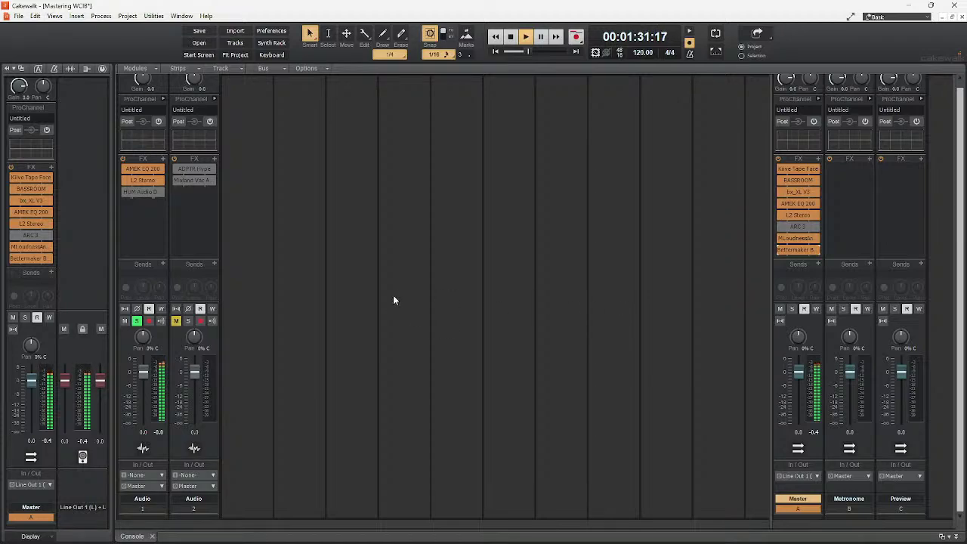
Stop playback, save the Mastering WCIB project and collapse the console to show the audio tracks.
{"action": "left_click", "coordinate": [512, 42]}
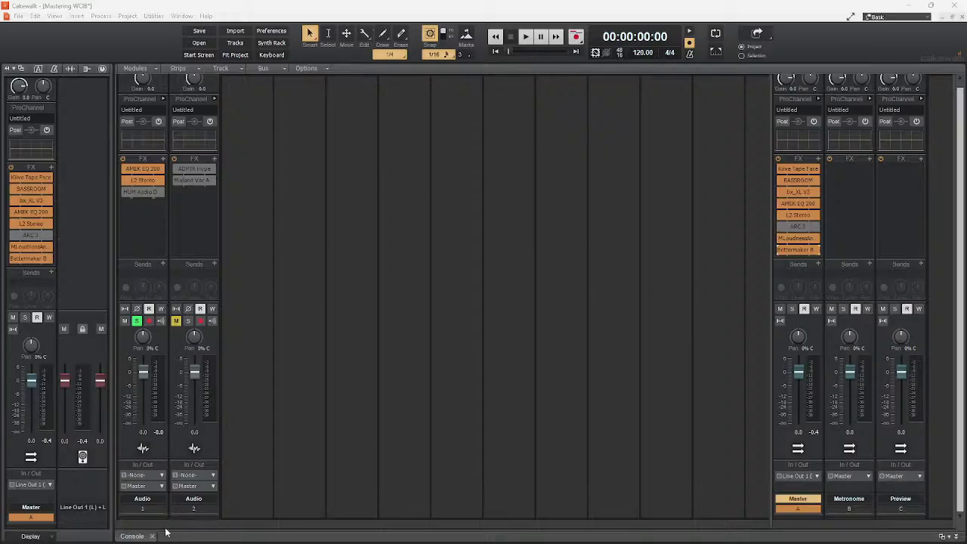
{"action": "left_click", "coordinate": [18, 16]}
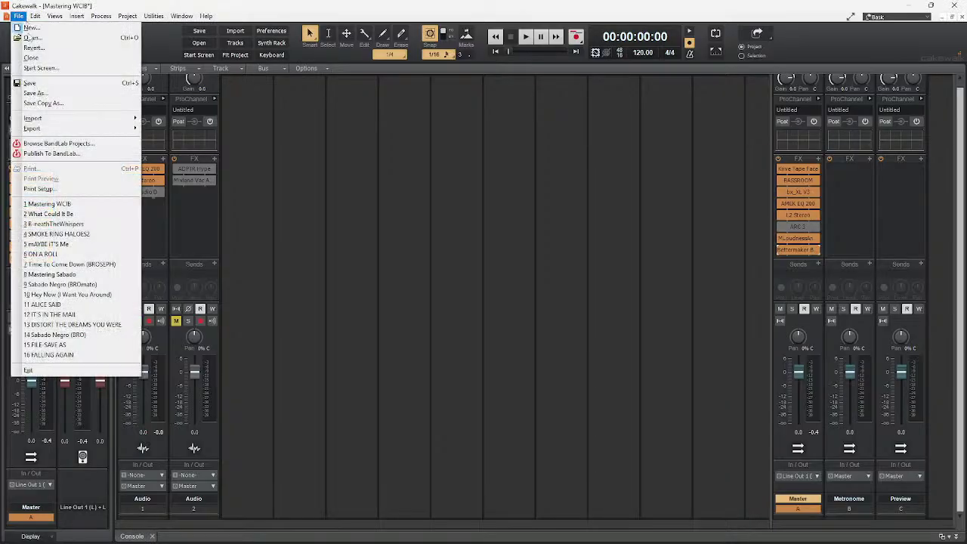
{"action": "left_click", "coordinate": [34, 84]}
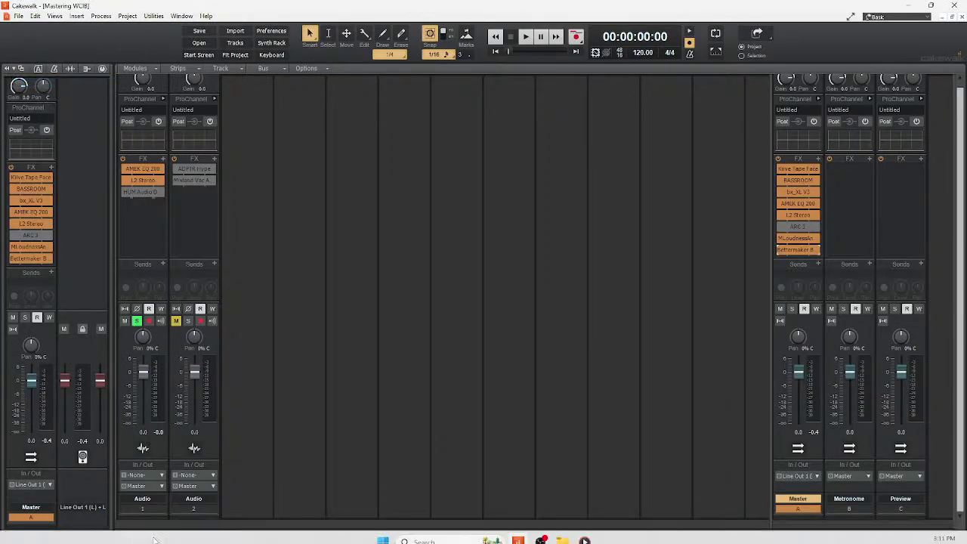
{"action": "left_click", "coordinate": [162, 536]}
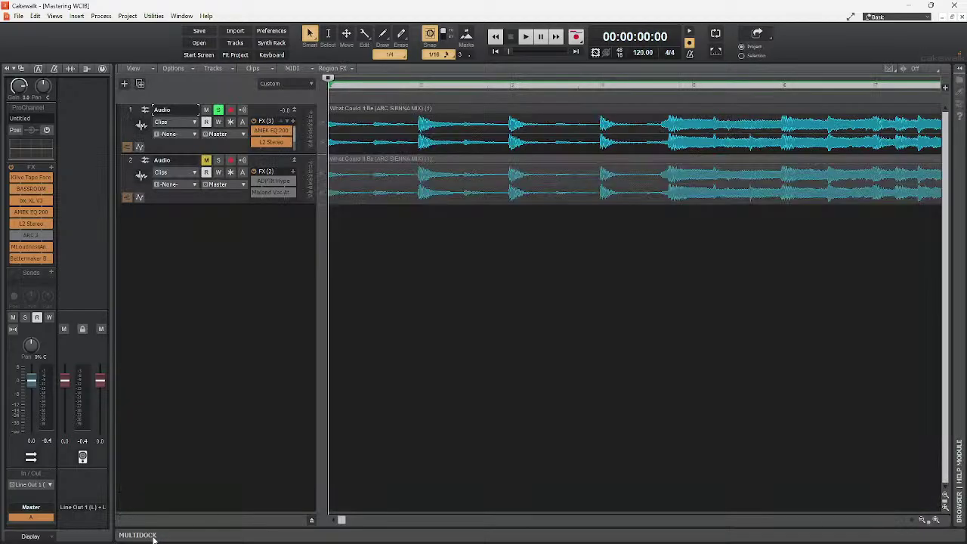